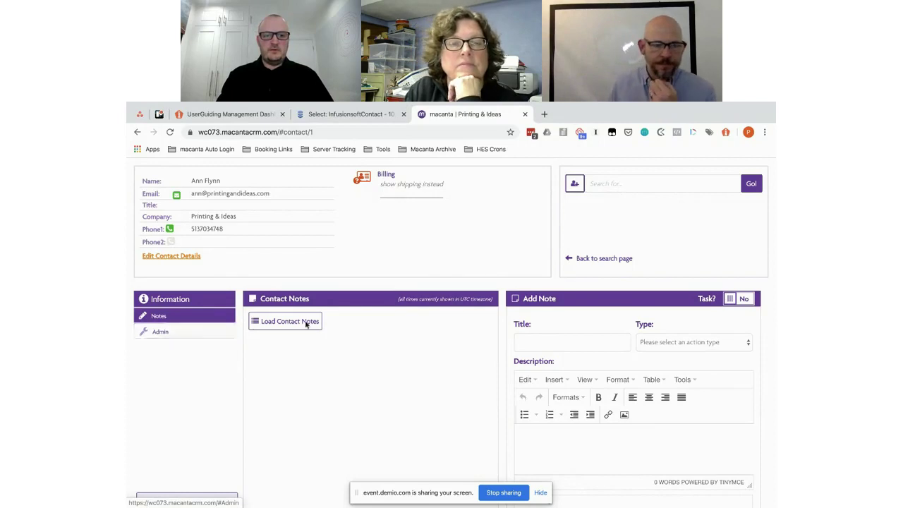
# Step: Go from the contact's notes to the Admin area's Connected Information Manager
pyautogui.click(310, 321)
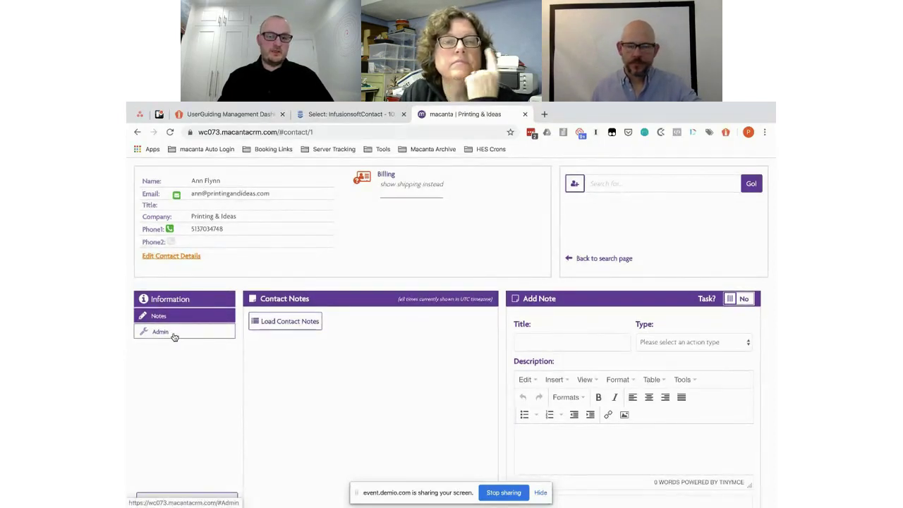
pyautogui.click(175, 336)
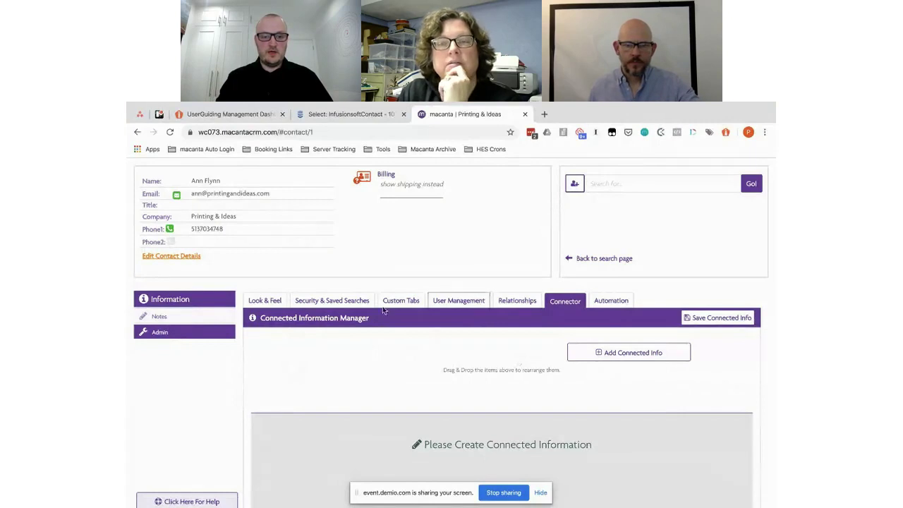
# Step: Add a connected info entry, typing 'sewannsew - Designs' as its title, then clearing it
pyautogui.click(645, 353)
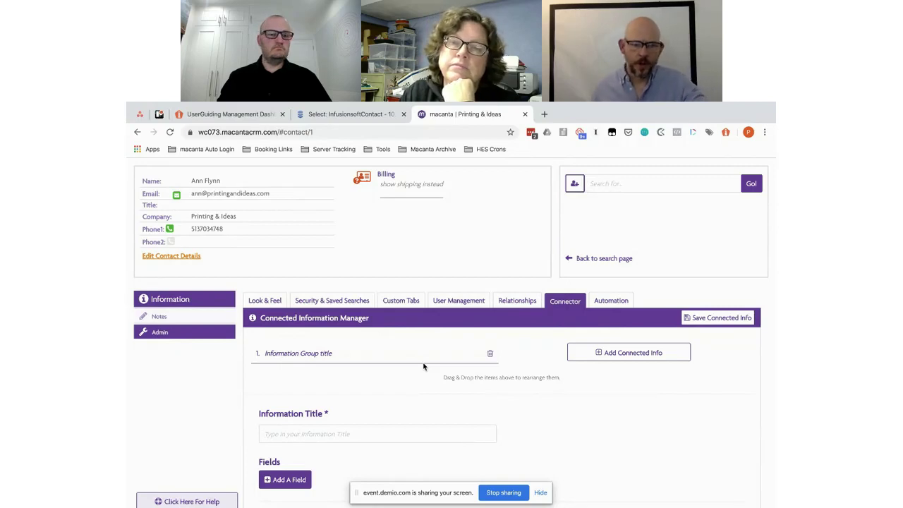
pyautogui.click(540, 493)
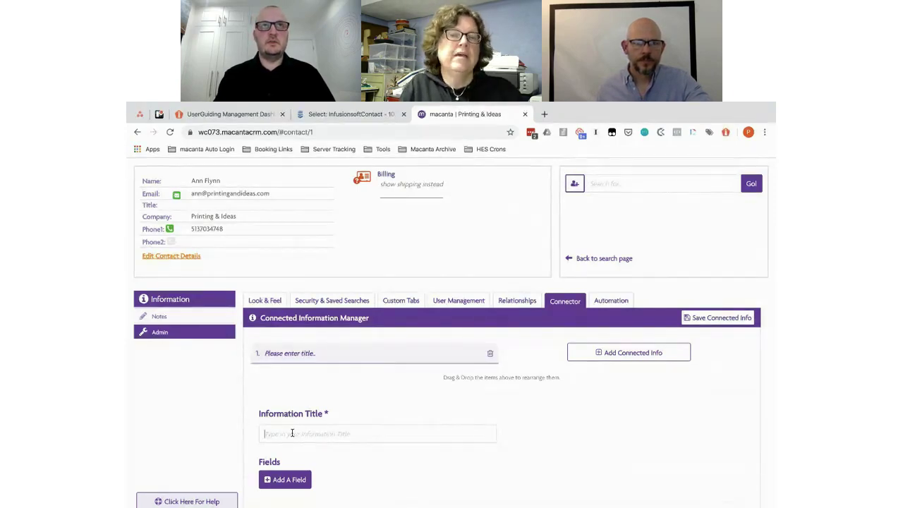
pyautogui.write('se')
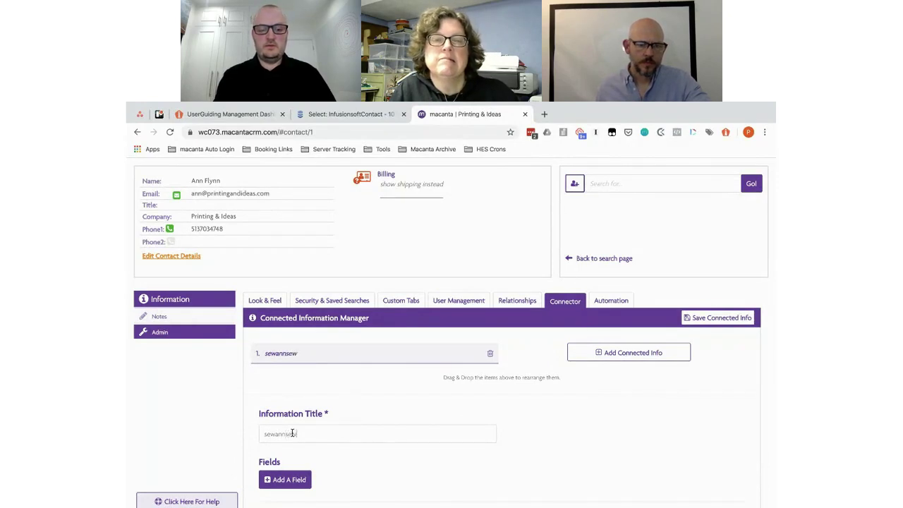
pyautogui.write('wannsew - De')
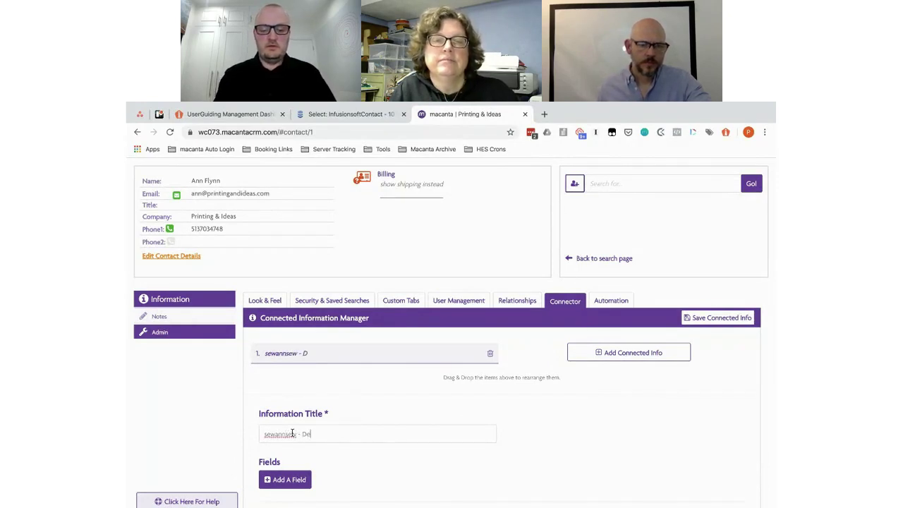
pyautogui.write('signs')
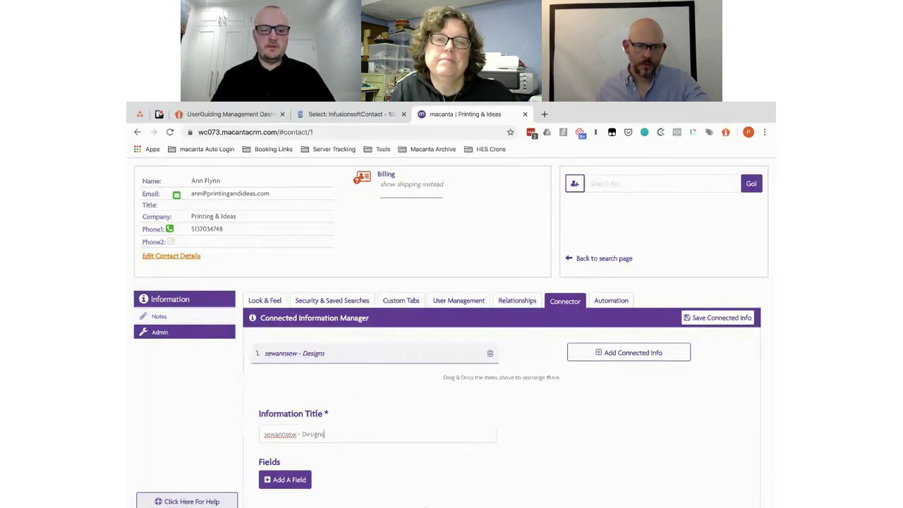
pyautogui.scroll(-1, 354, 451)
pyautogui.scroll(-1, 353, 448)
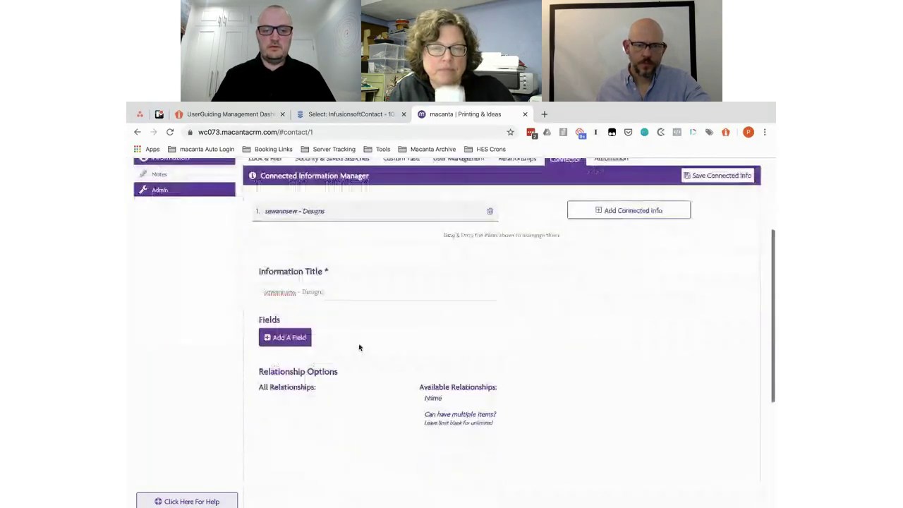
pyautogui.scroll(-1, 394, 339)
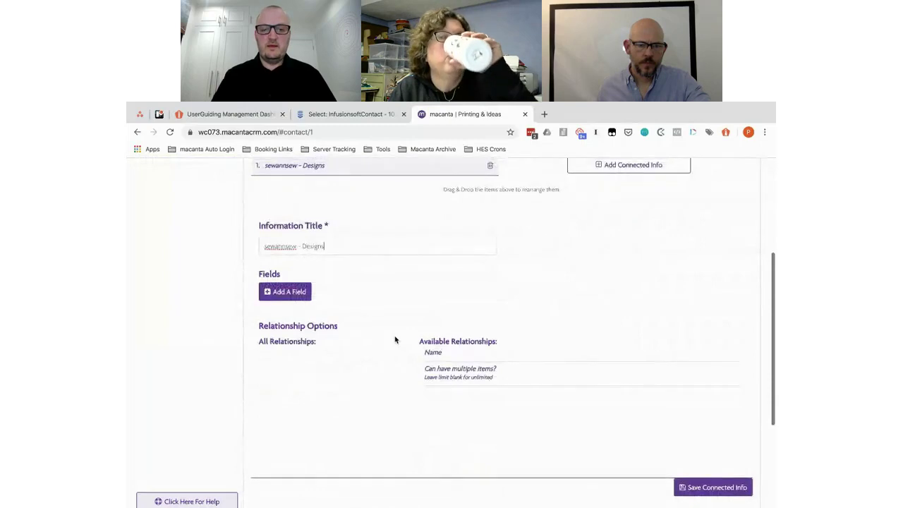
pyautogui.moveTo(331, 247); pyautogui.dragTo(249, 246)
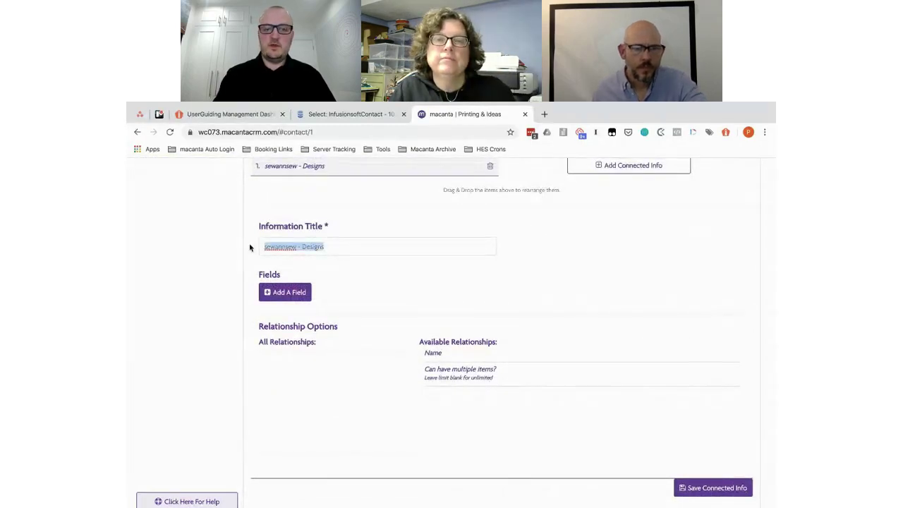
pyautogui.press('BackSpace')
pyautogui.scroll(2, 498, 276)
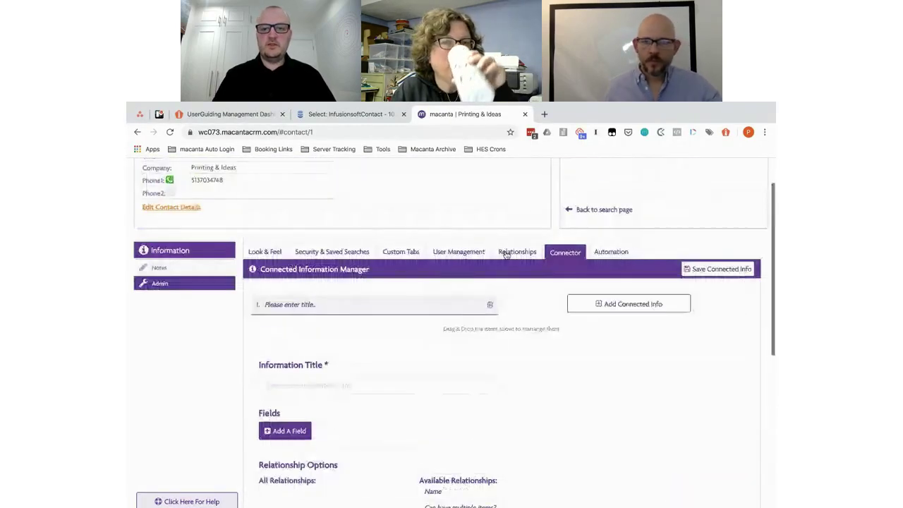
# Step: Create two relationships named Designer and Customer and save them
pyautogui.click(505, 254)
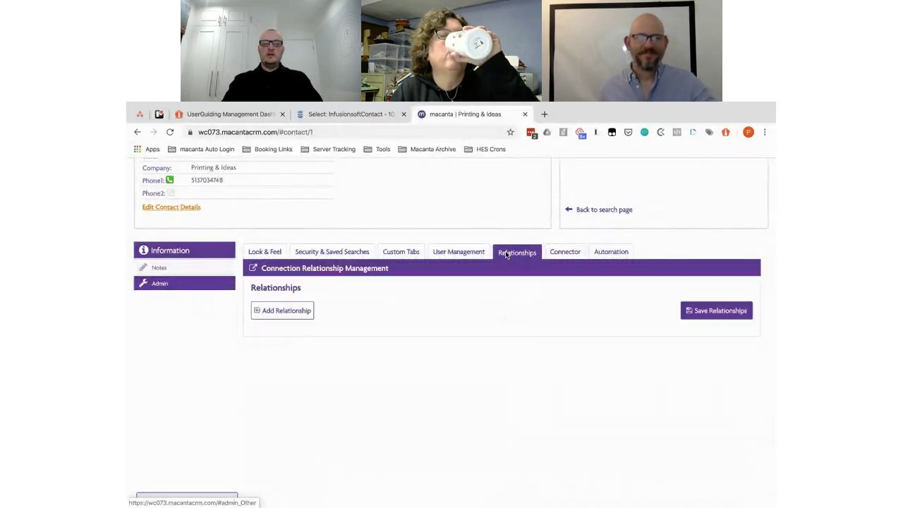
pyautogui.click(277, 312)
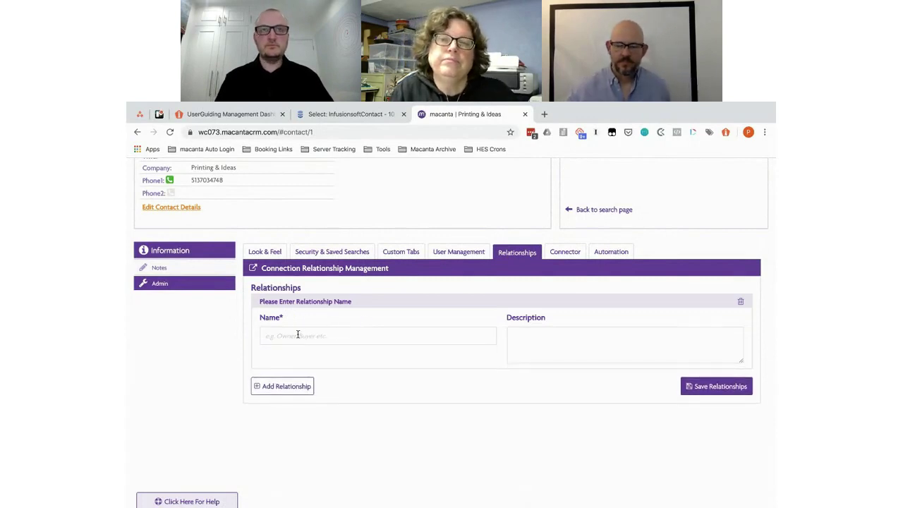
pyautogui.click(298, 334)
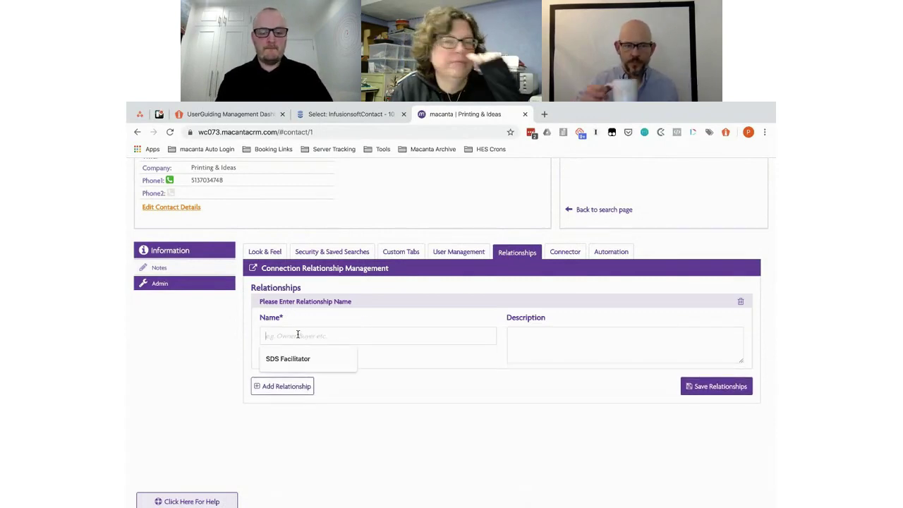
pyautogui.write('Designer')
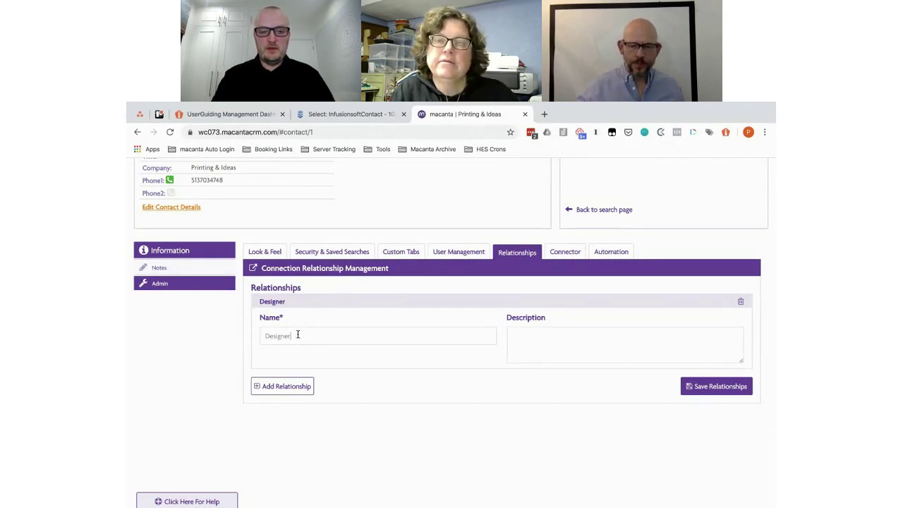
pyautogui.click(281, 386)
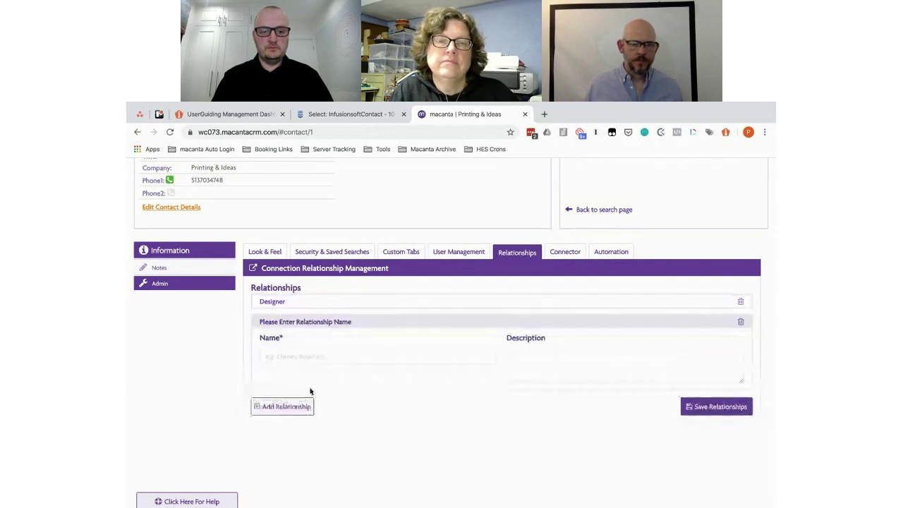
pyautogui.click(290, 355)
pyautogui.write('Cus')
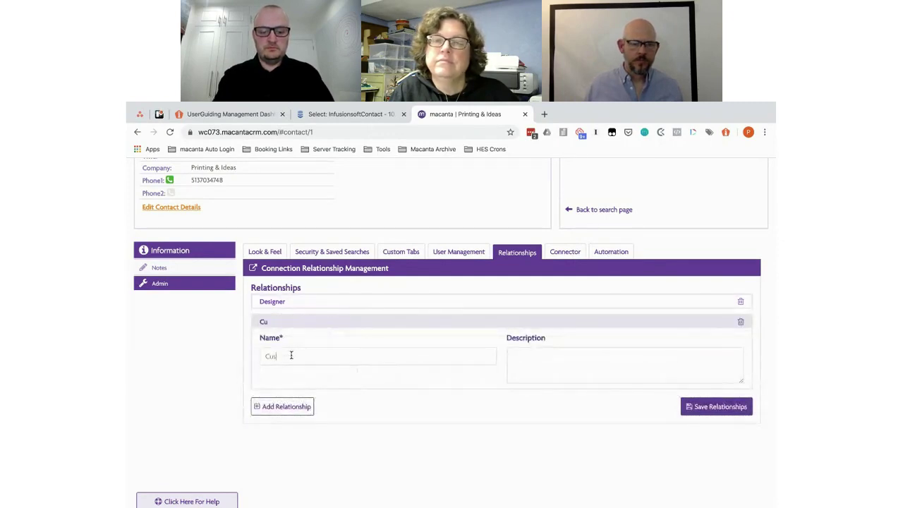
pyautogui.write('tomer')
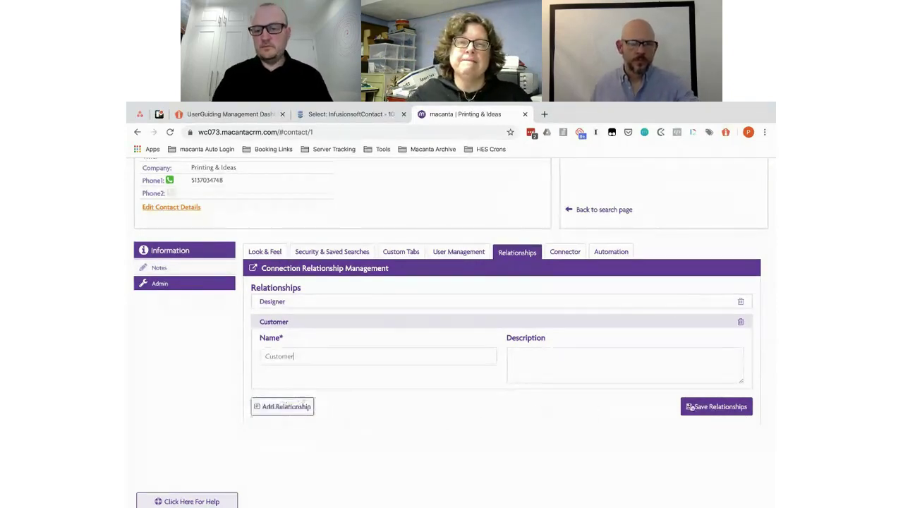
pyautogui.click(714, 406)
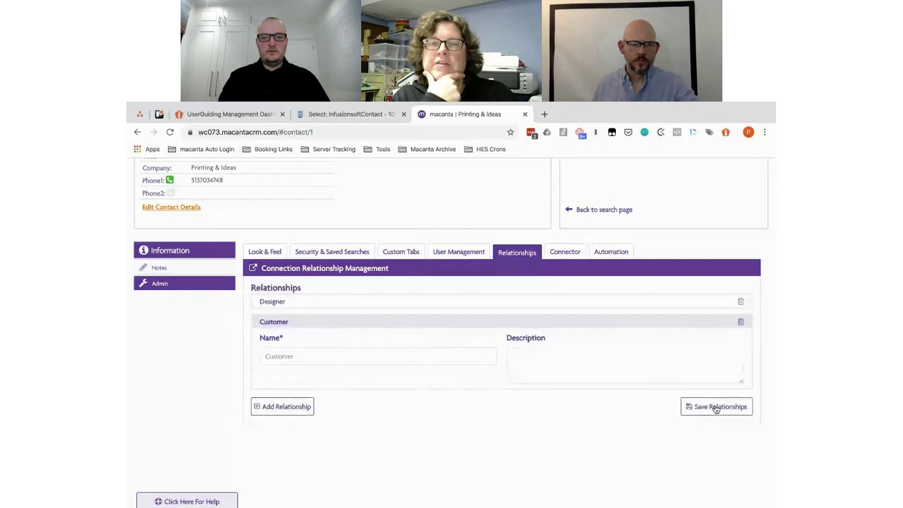
# Step: Reload the admin page and return to the Connected Information Manager
pyautogui.click(171, 132)
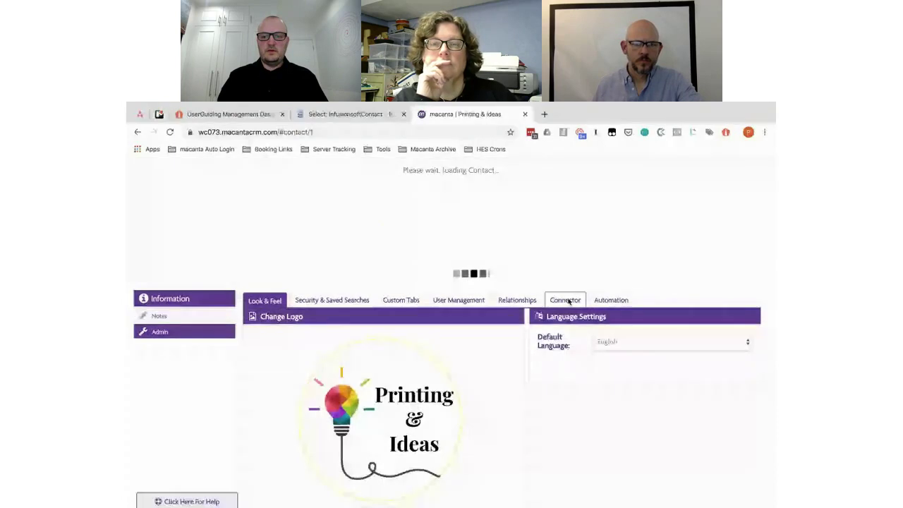
pyautogui.scroll(-5, 565, 302)
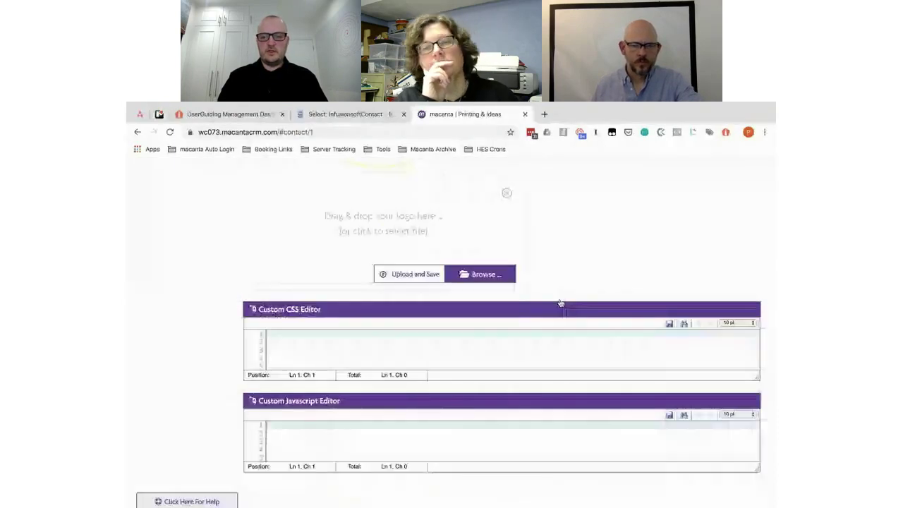
pyautogui.scroll(5, 560, 302)
pyautogui.click(561, 303)
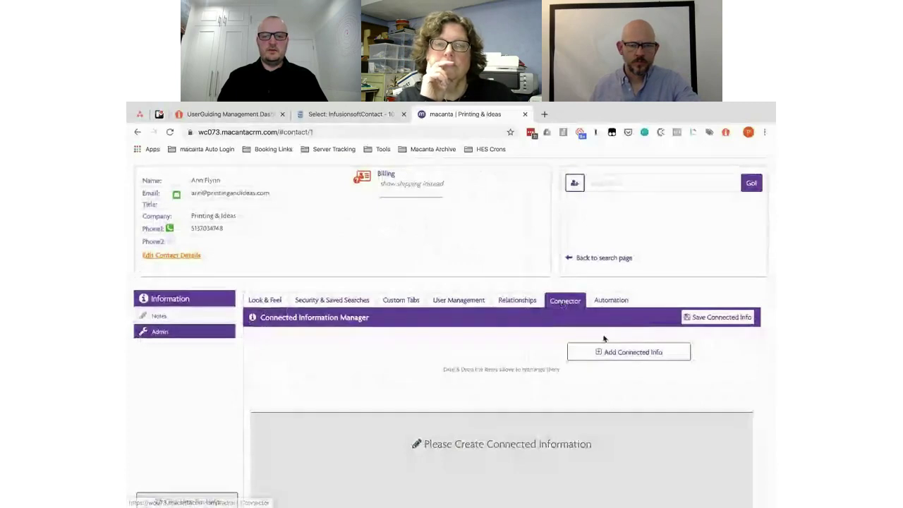
pyautogui.scroll(-1, 603, 340)
# Step: Add a new connected info group titled 'sewansew - Designs'
pyautogui.click(623, 299)
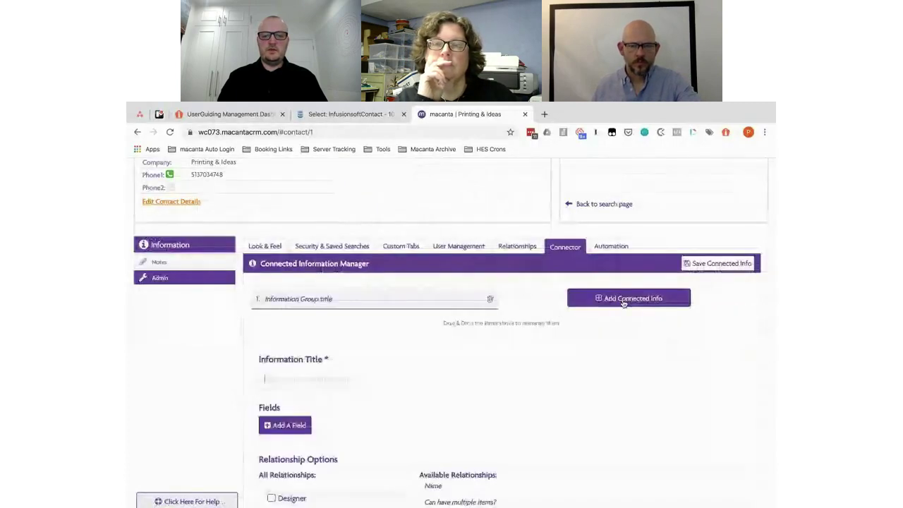
pyautogui.click(292, 378)
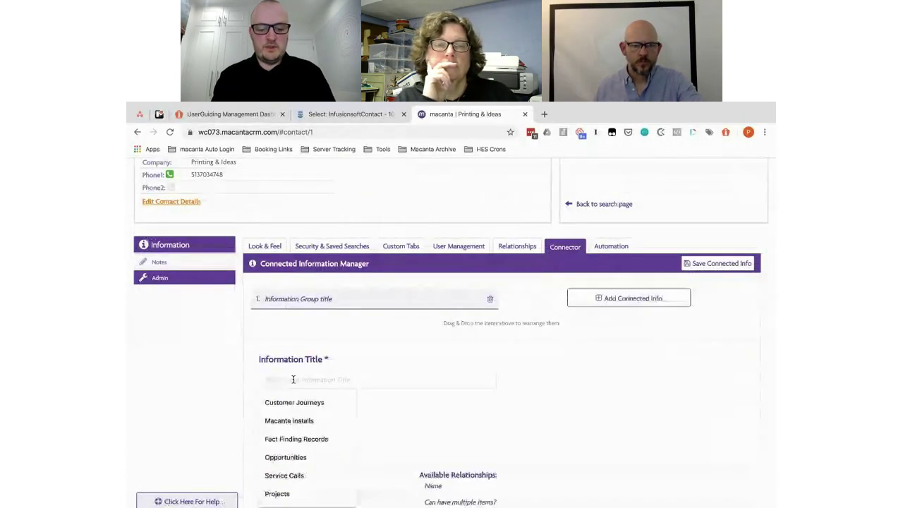
pyautogui.write('sew')
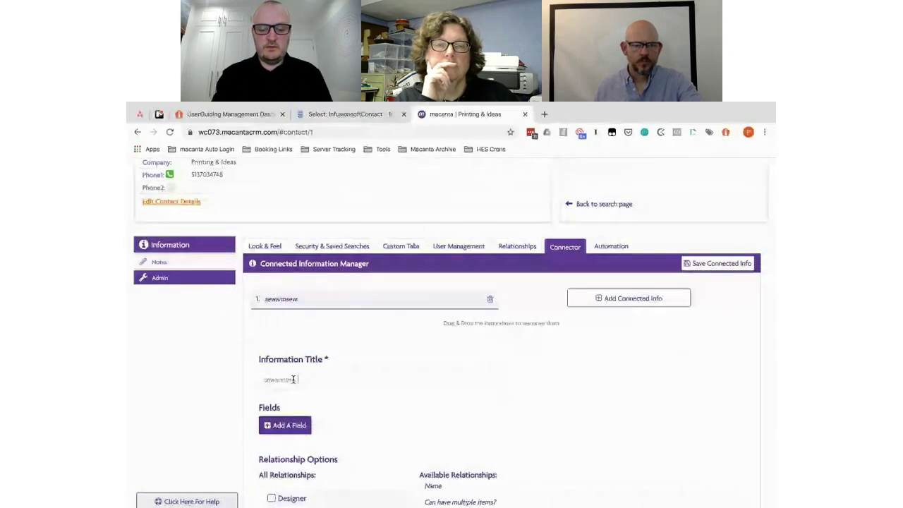
pyautogui.write('ansew - Designs')
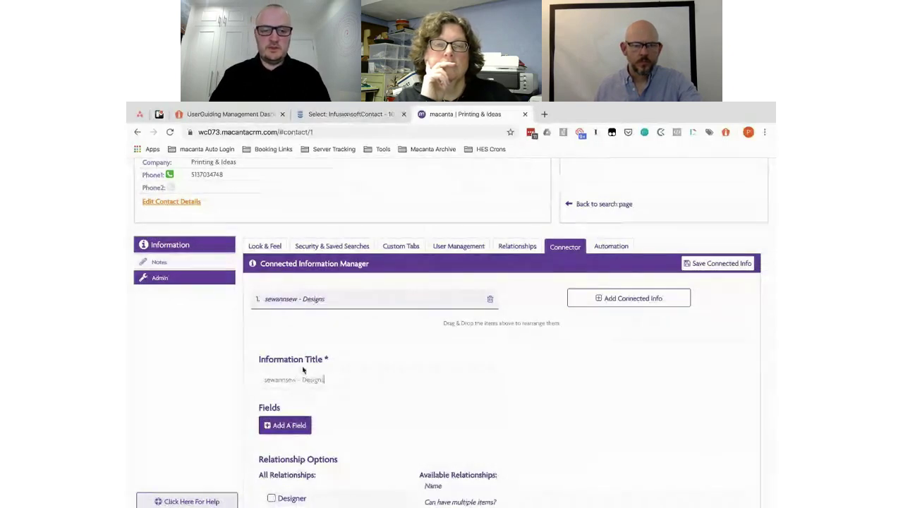
pyautogui.scroll(-3, 329, 363)
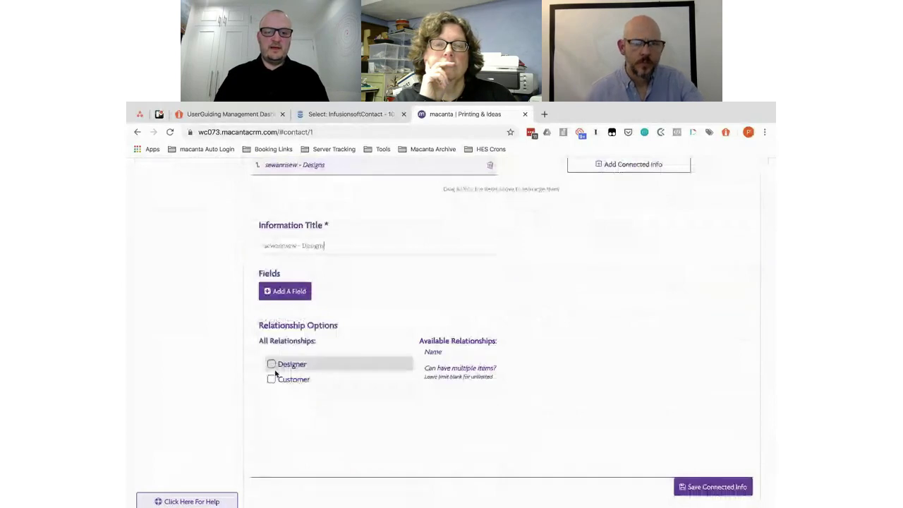
# Step: Link the Designer and Customer relationships, allowing Customer to have multiple items
pyautogui.click(273, 364)
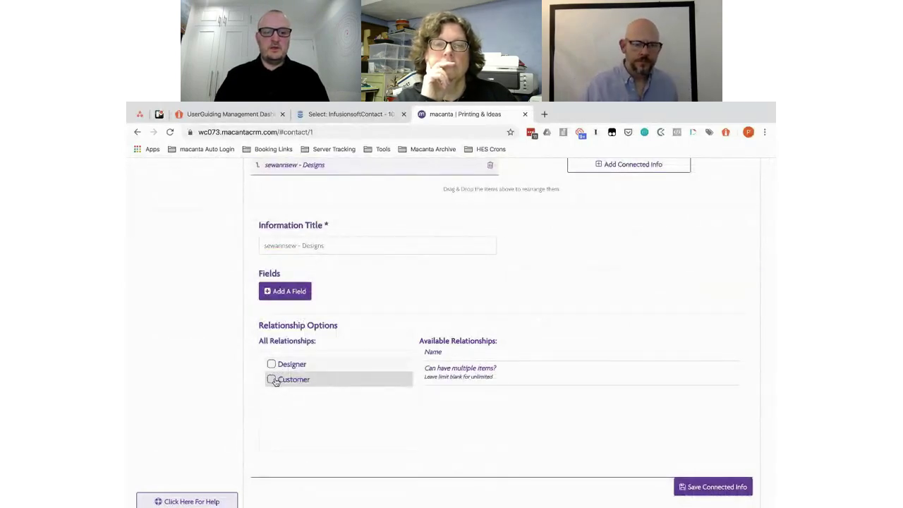
pyautogui.click(272, 379)
pyautogui.click(272, 364)
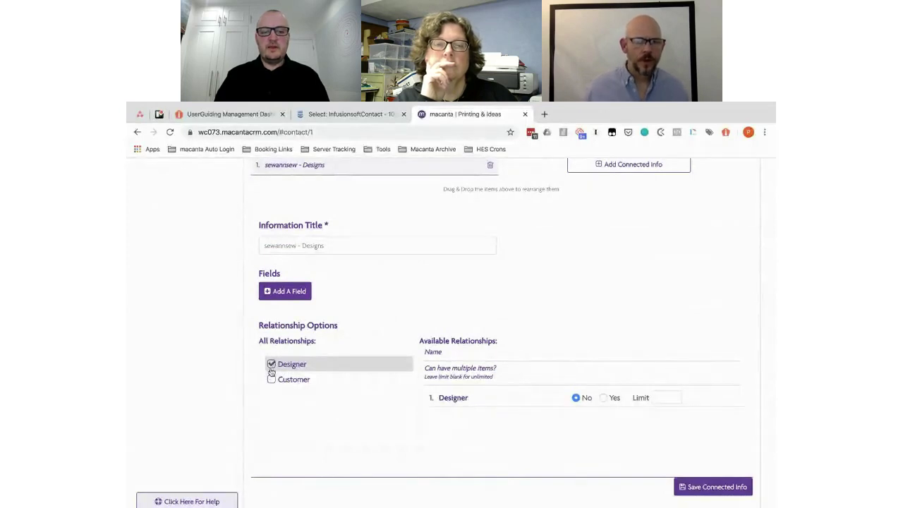
pyautogui.click(271, 364)
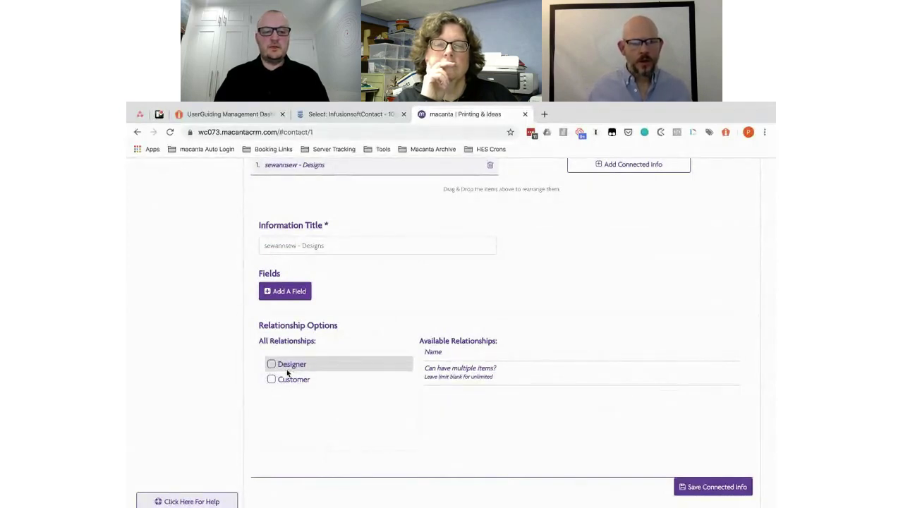
pyautogui.click(280, 366)
pyautogui.click(271, 379)
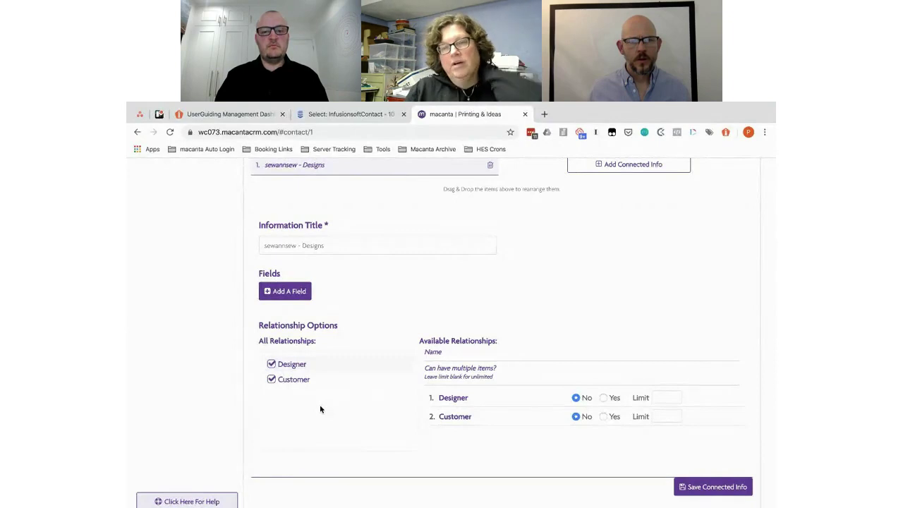
pyautogui.click(604, 416)
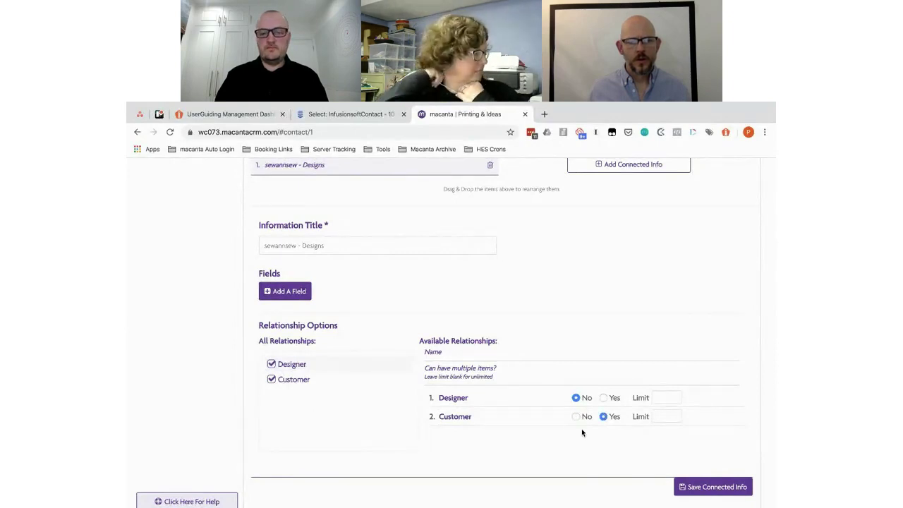
pyautogui.scroll(1, 581, 428)
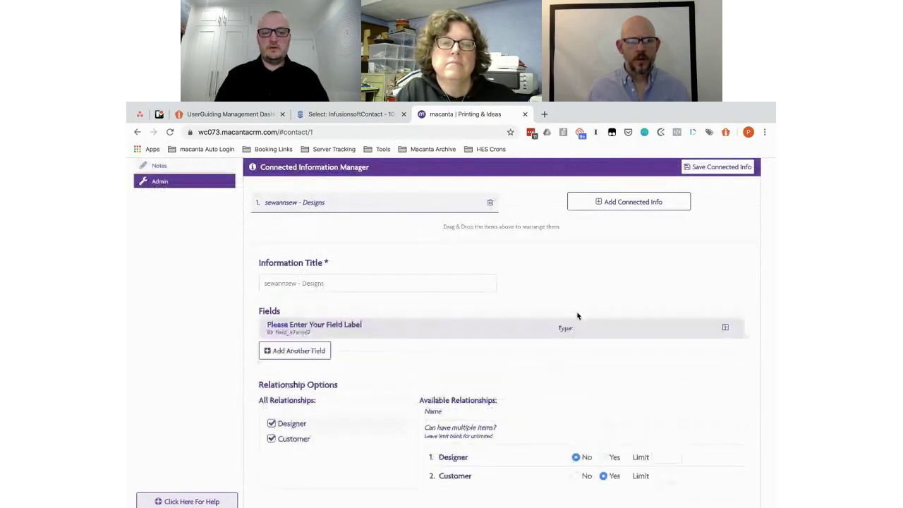
# Step: Copy 'Design Name:' from the planning document into the first field's label
pyautogui.hotkey('alt', 'Tab')
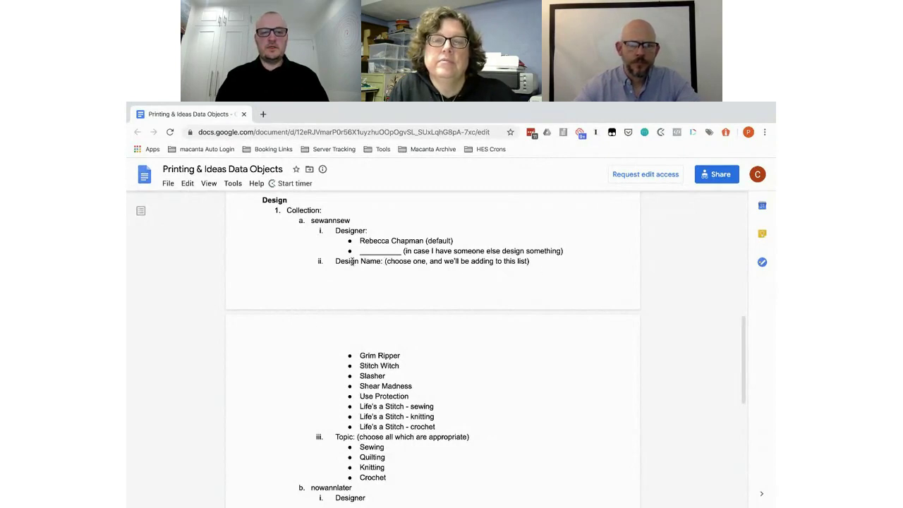
pyautogui.moveTo(383, 261); pyautogui.dragTo(333, 263)
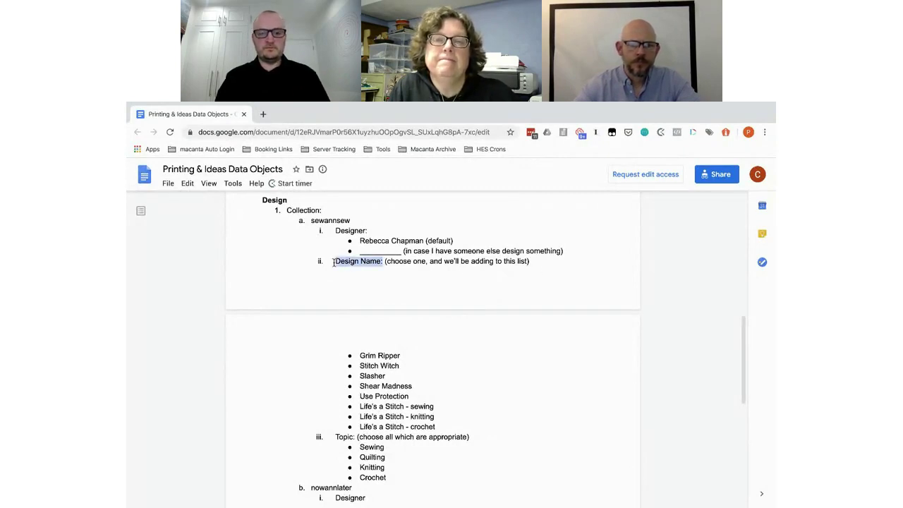
pyautogui.hotkey('ctrl', 'c')
pyautogui.hotkey('alt', 'Tab')
pyautogui.click(306, 225)
pyautogui.hotkey('ctrl', 'v')
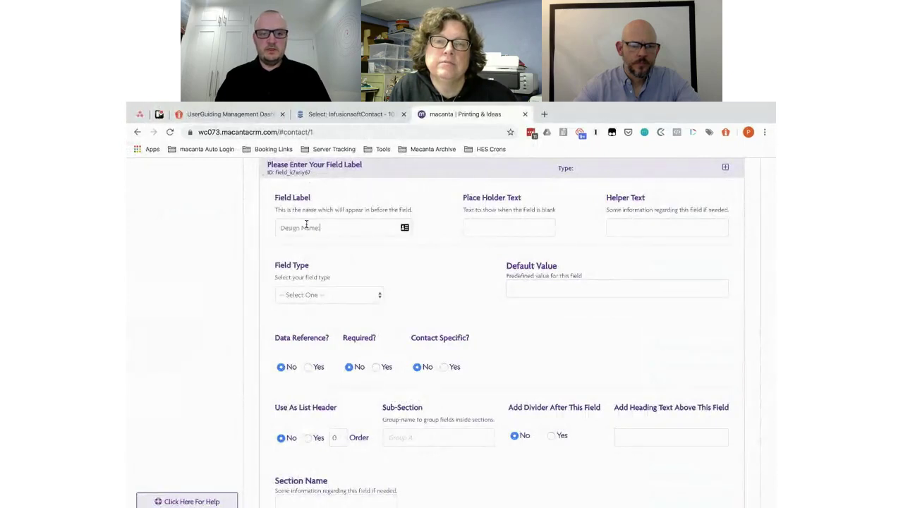
# Step: Paste 'Design Name:' as placeholder text and drop the colon from the label
pyautogui.click(472, 227)
pyautogui.hotkey('ctrl', 'v')
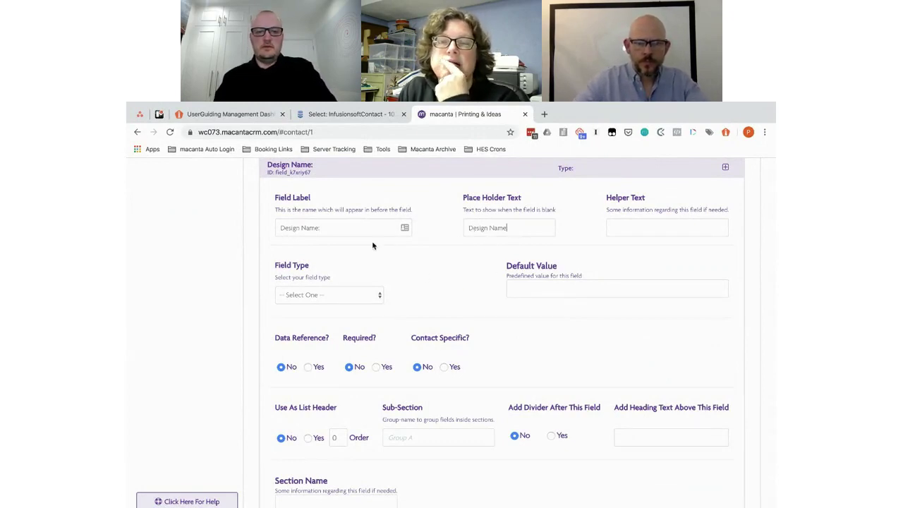
pyautogui.click(333, 227)
pyautogui.press('BackSpace')
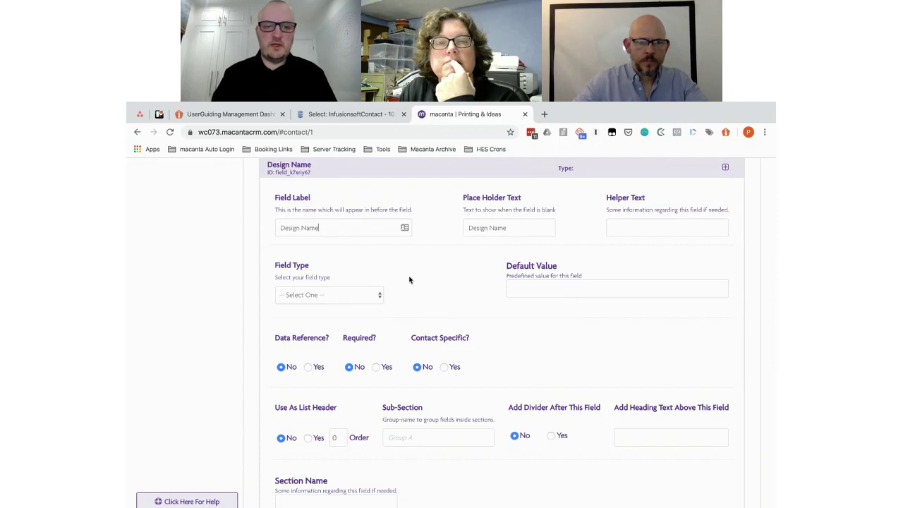
pyautogui.scroll(-1, 409, 280)
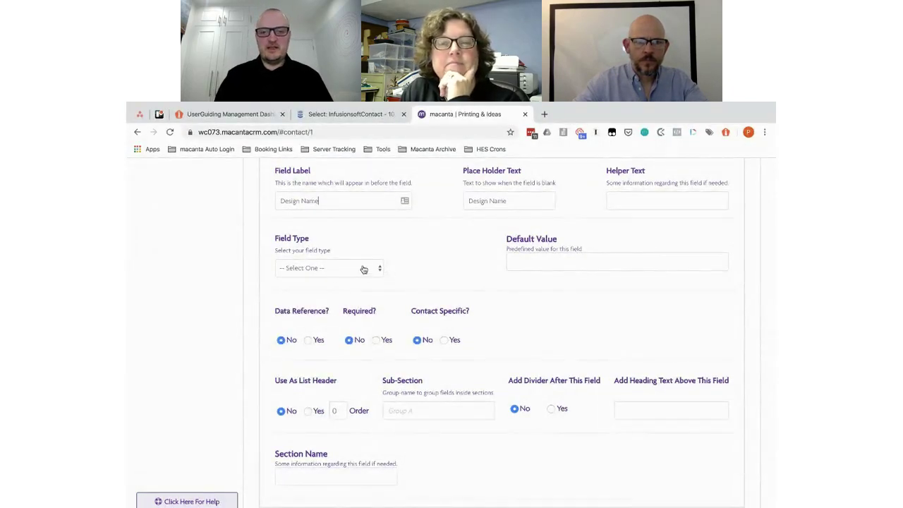
pyautogui.press('super+grave')
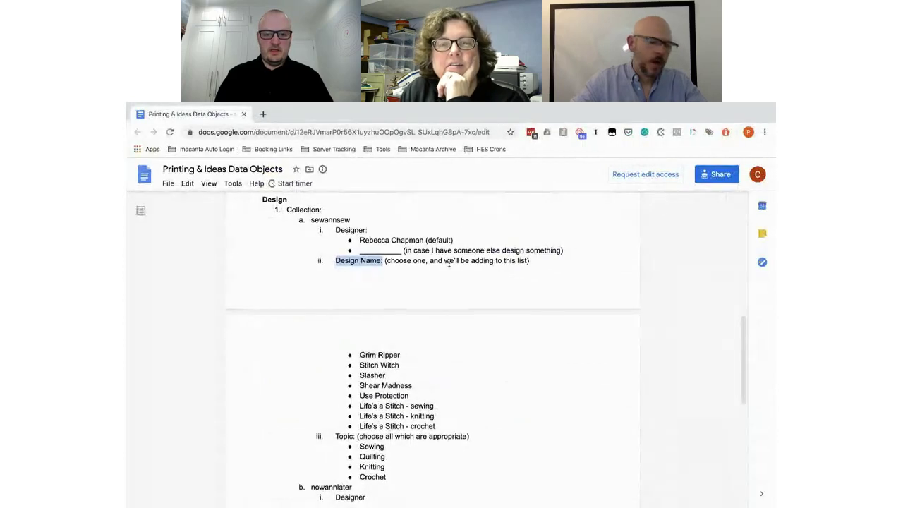
# Step: Scroll the planning document to review the list of design names
pyautogui.scroll(-2, 449, 263)
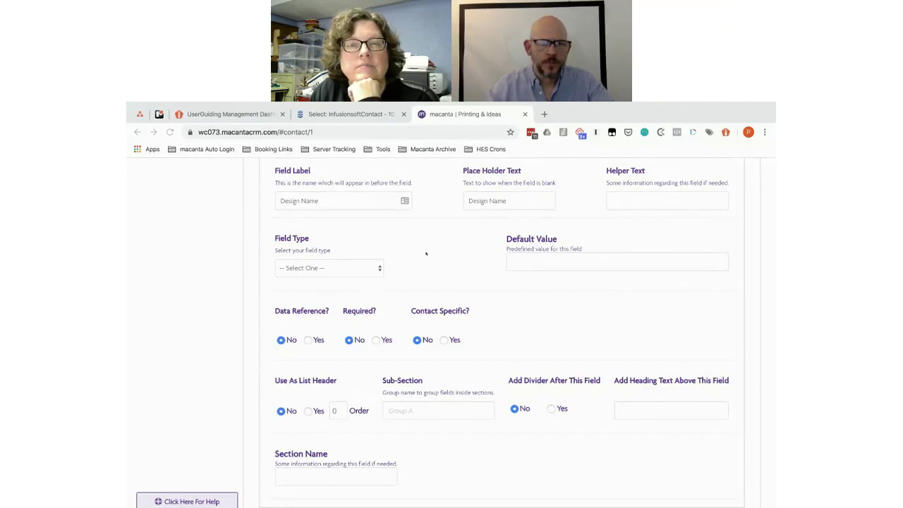
# Step: Make Design Name a Select field and paste the eight designs from the document as choices
pyautogui.click(342, 268)
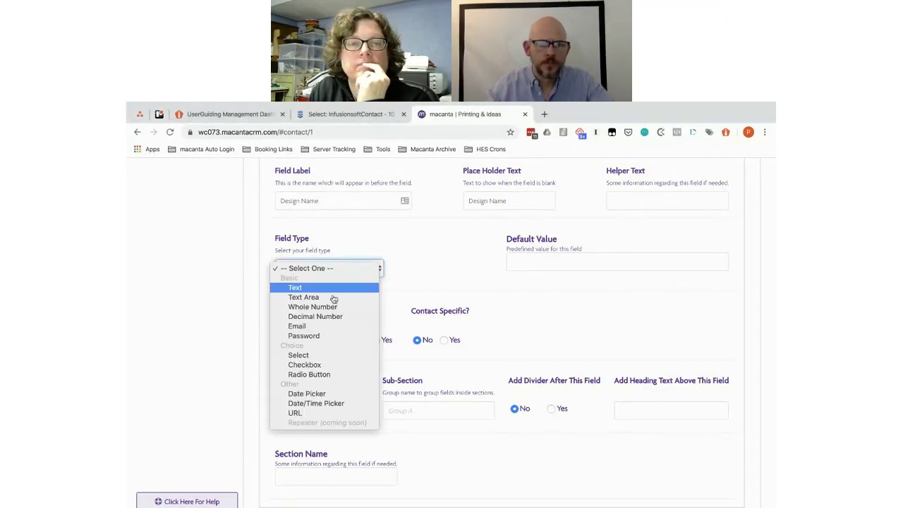
pyautogui.click(313, 354)
pyautogui.hotkey('alt', 'Tab')
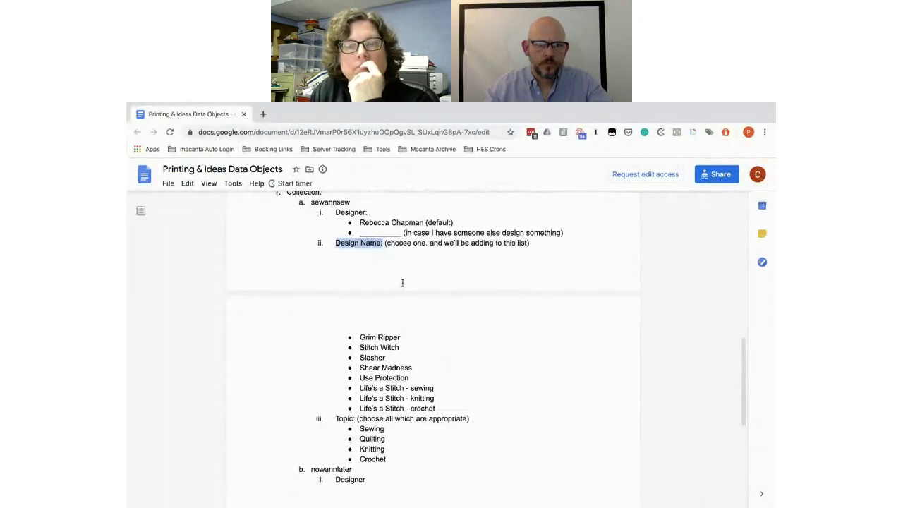
pyautogui.click(445, 408)
pyautogui.moveTo(445, 407); pyautogui.dragTo(360, 339)
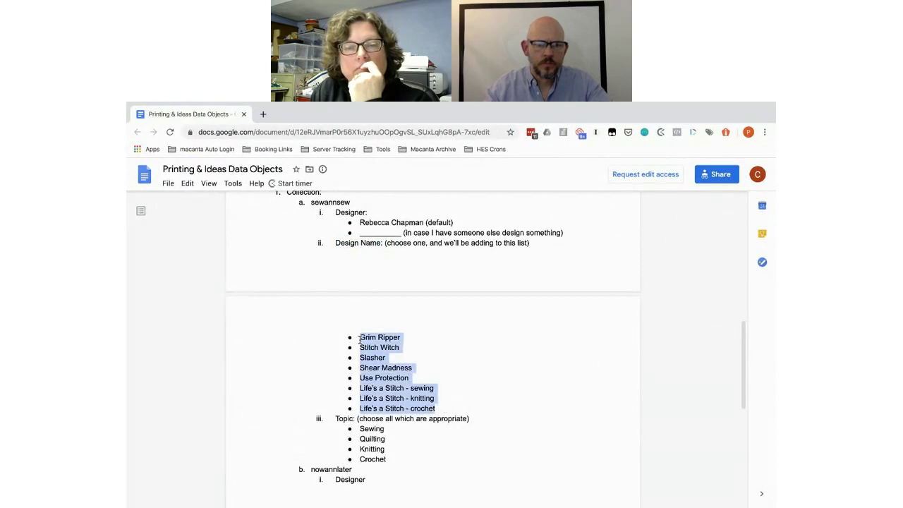
pyautogui.hotkey('alt', 'Tab')
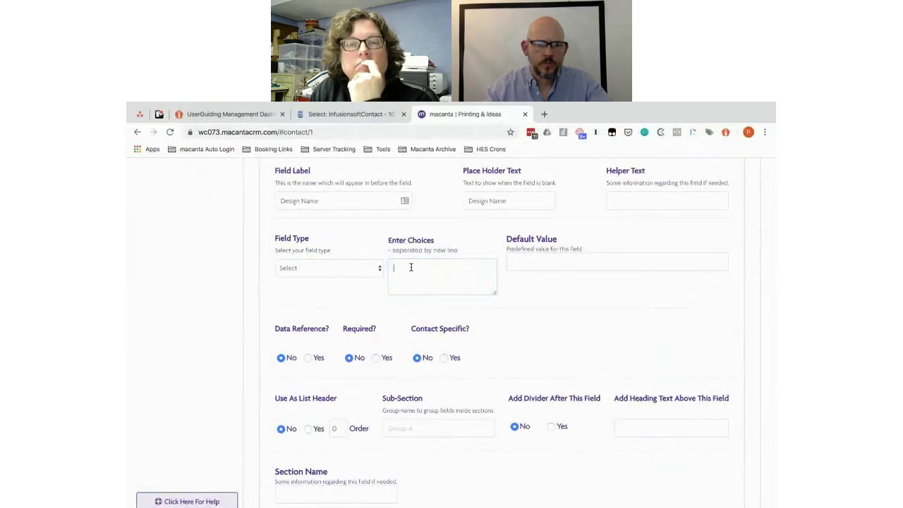
pyautogui.hotkey('ctrl', 'v')
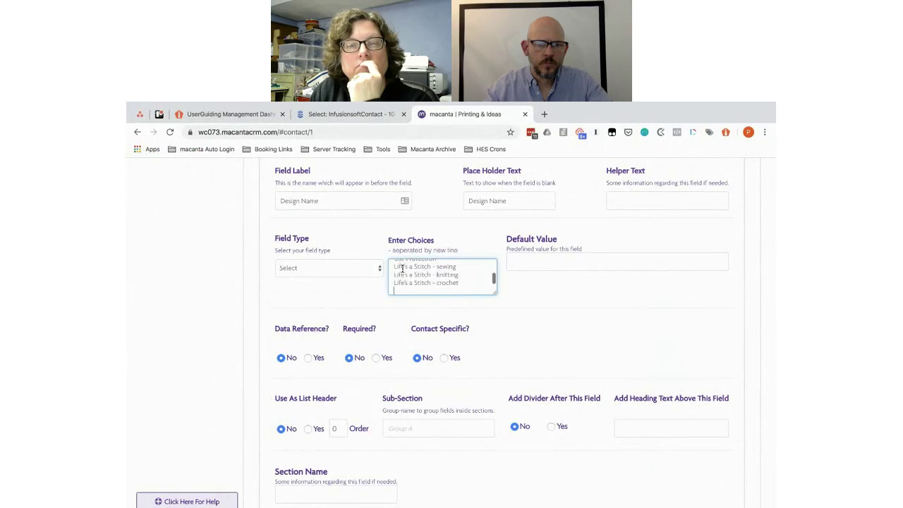
pyautogui.scroll(4, 399, 271)
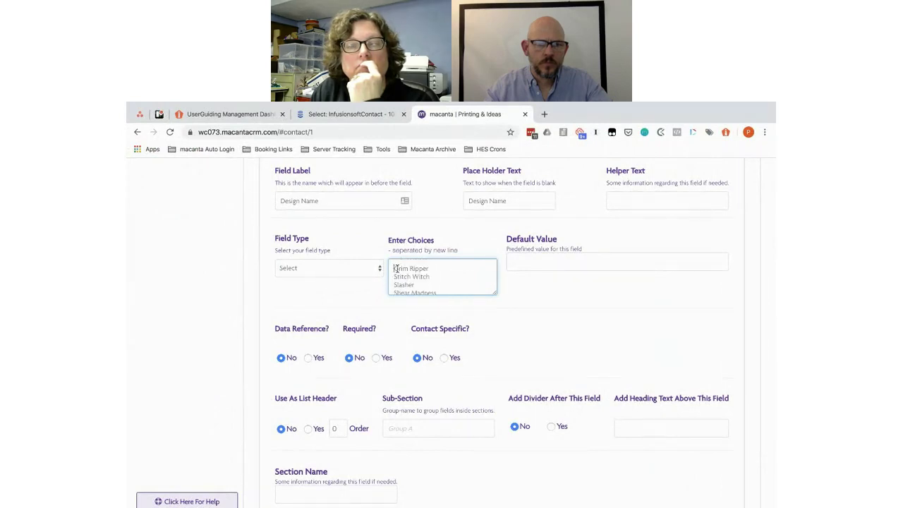
pyautogui.scroll(1, 428, 285)
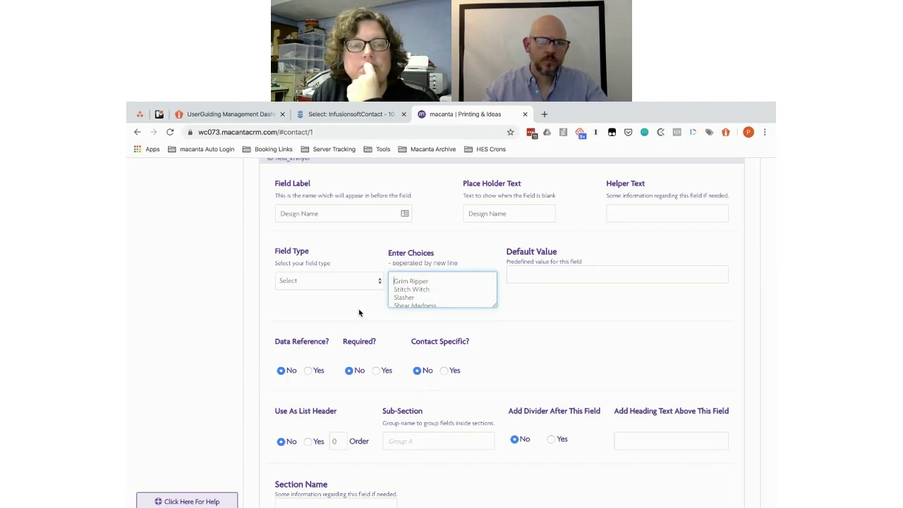
pyautogui.scroll(3, 358, 313)
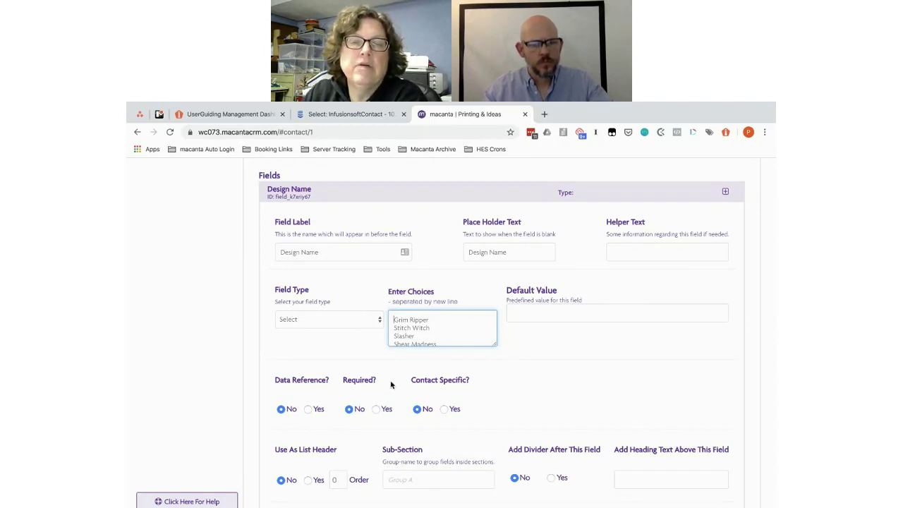
# Step: Mark Design Name as a data reference and list header with order 1
pyautogui.click(308, 409)
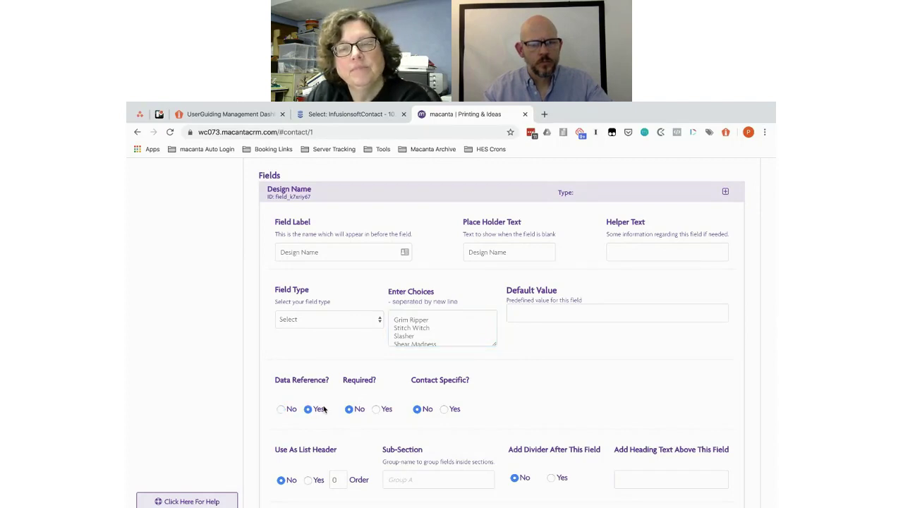
pyautogui.scroll(-3, 557, 397)
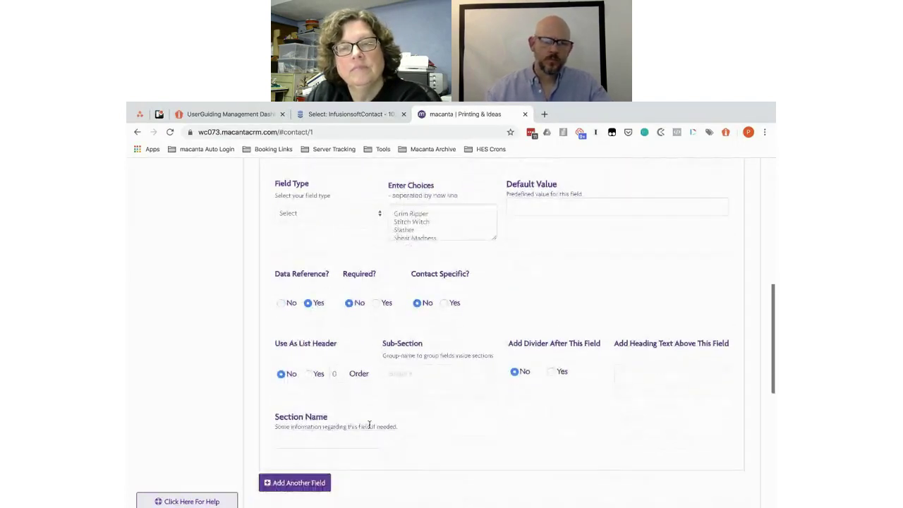
pyautogui.click(308, 374)
pyautogui.click(338, 373)
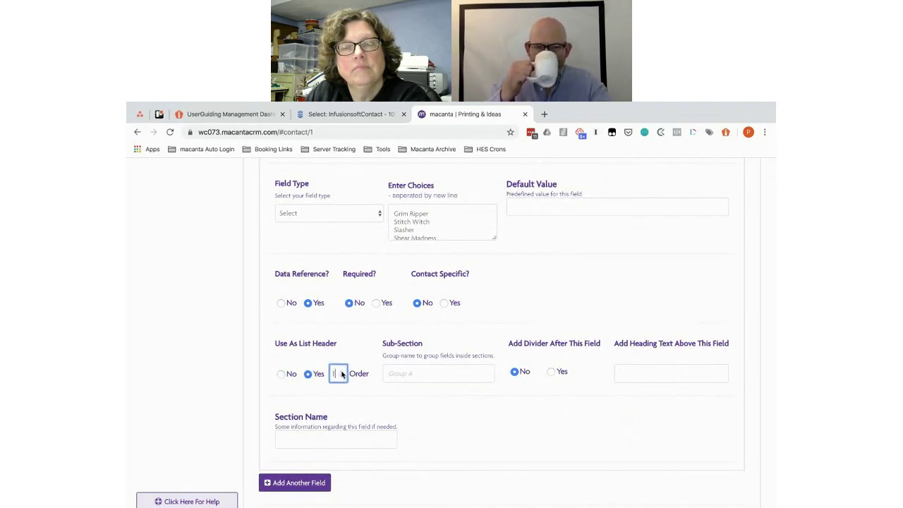
pyautogui.write('1')
pyautogui.scroll(-1, 449, 412)
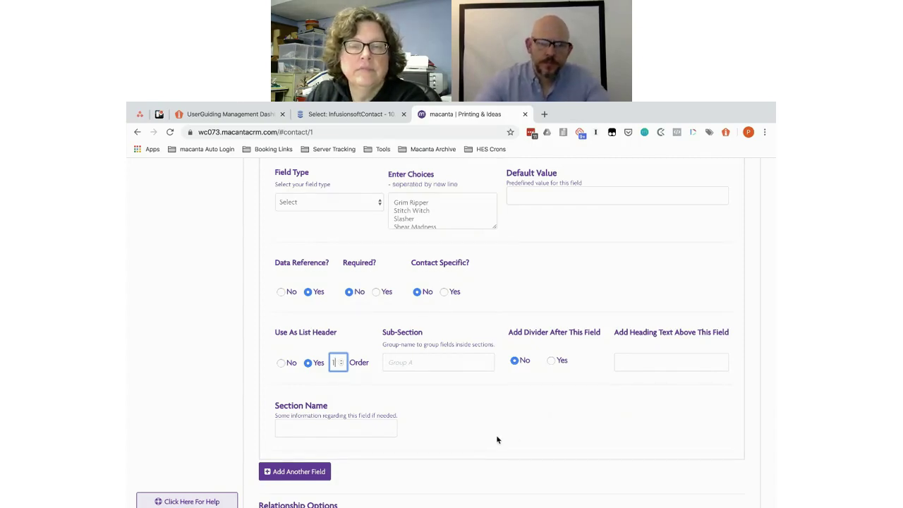
pyautogui.scroll(3, 496, 440)
pyautogui.scroll(-4, 496, 439)
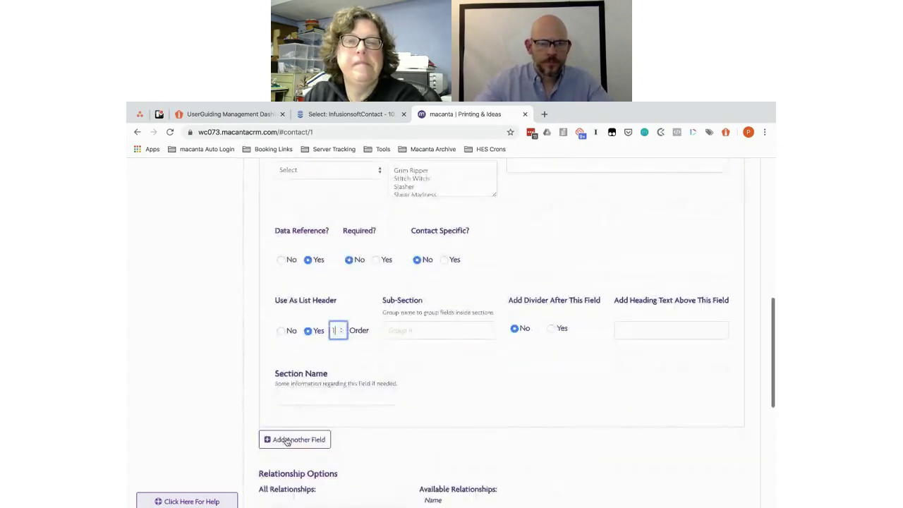
# Step: Copy 'Topic' from the planning document as a new field's label and placeholder
pyautogui.hotkey('ctrl', 'Right')
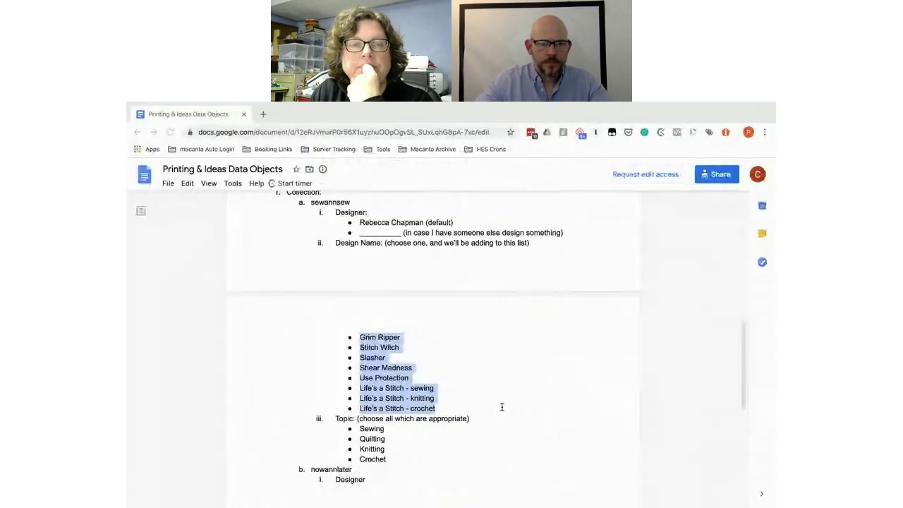
pyautogui.scroll(-1, 501, 407)
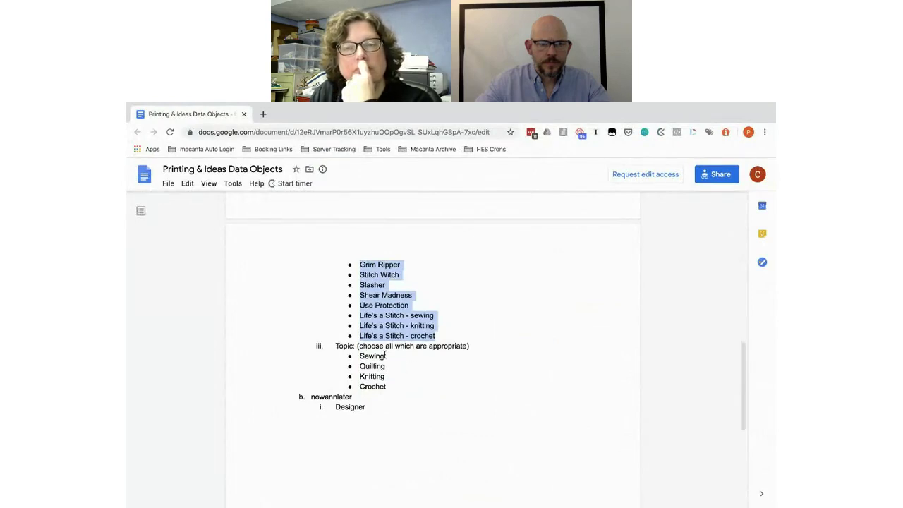
pyautogui.moveTo(352, 344); pyautogui.dragTo(337, 345)
pyautogui.hotkey('ctrl', 'c')
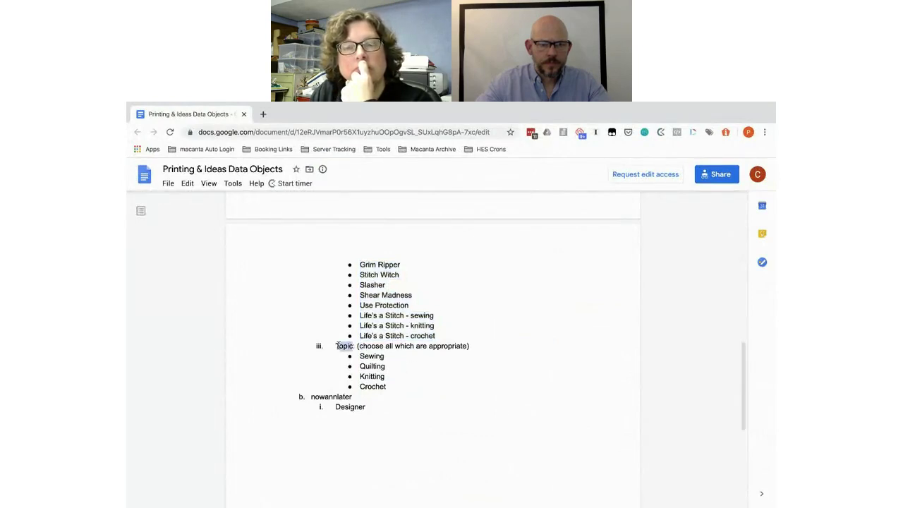
pyautogui.hotkey('ctrl', 'Left')
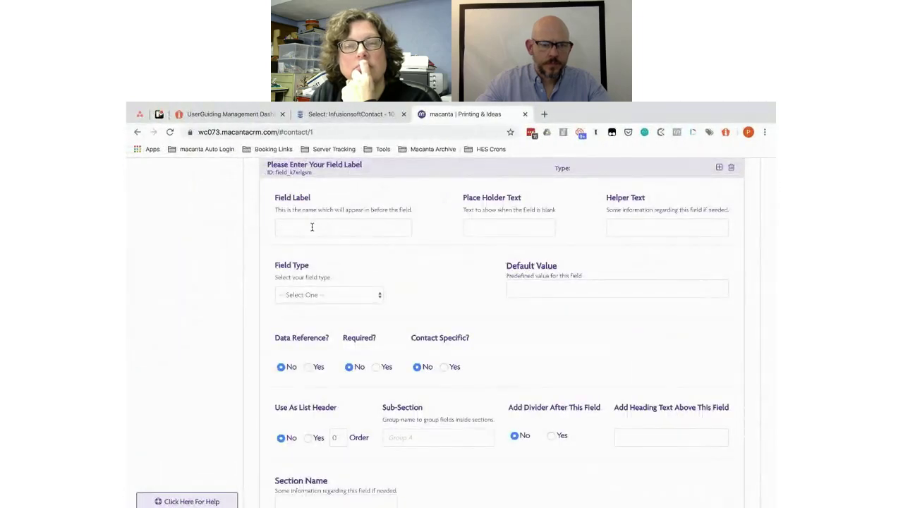
pyautogui.click(311, 227)
pyautogui.hotkey('ctrl', 'v')
pyautogui.click(485, 226)
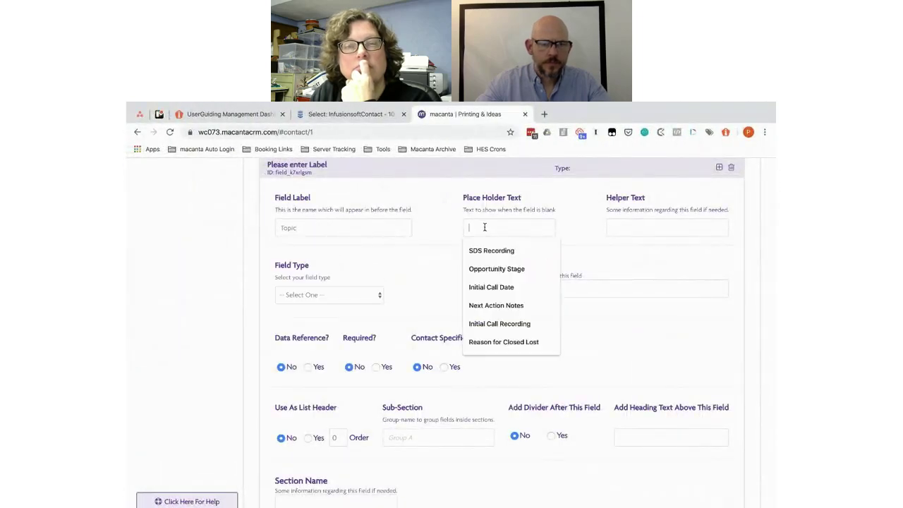
pyautogui.hotkey('ctrl', 'v')
# Step: Make Topic a Checkbox field with choices Sewing, Quilting, Knitting and Crochet
pyautogui.click(318, 296)
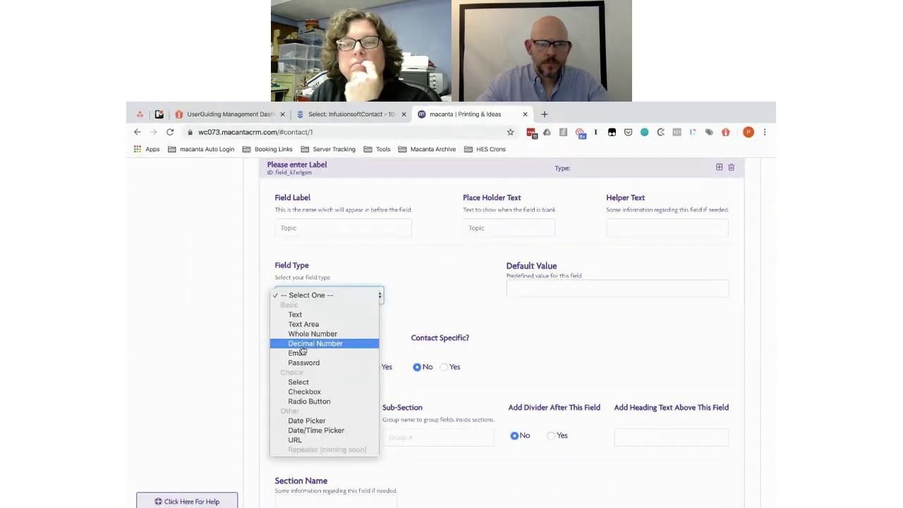
pyautogui.click(456, 296)
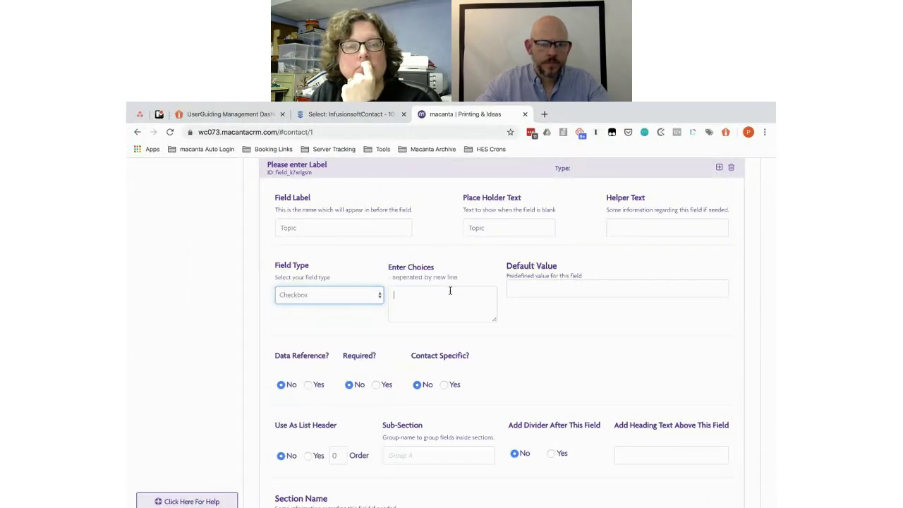
pyautogui.press('super+grave')
pyautogui.moveTo(395, 388); pyautogui.dragTo(361, 358)
pyautogui.press('super+c')
pyautogui.press('super+grave')
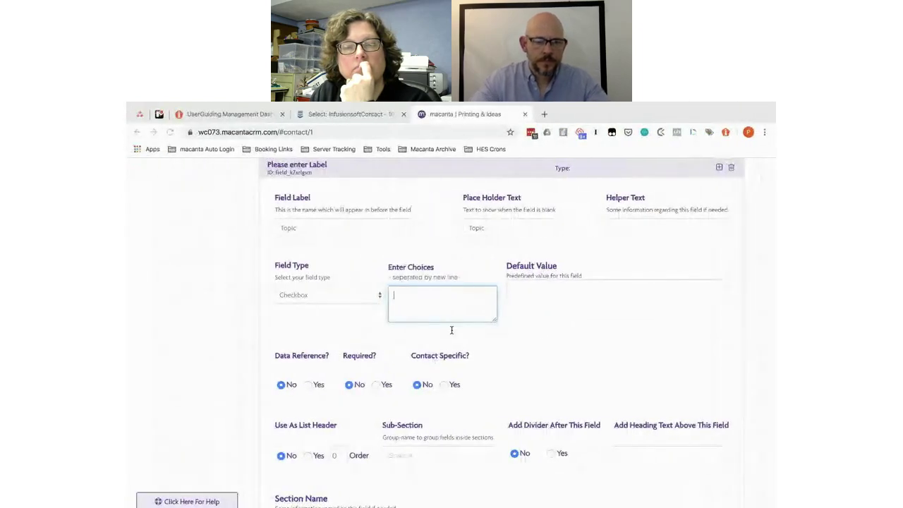
pyautogui.press('super+v')
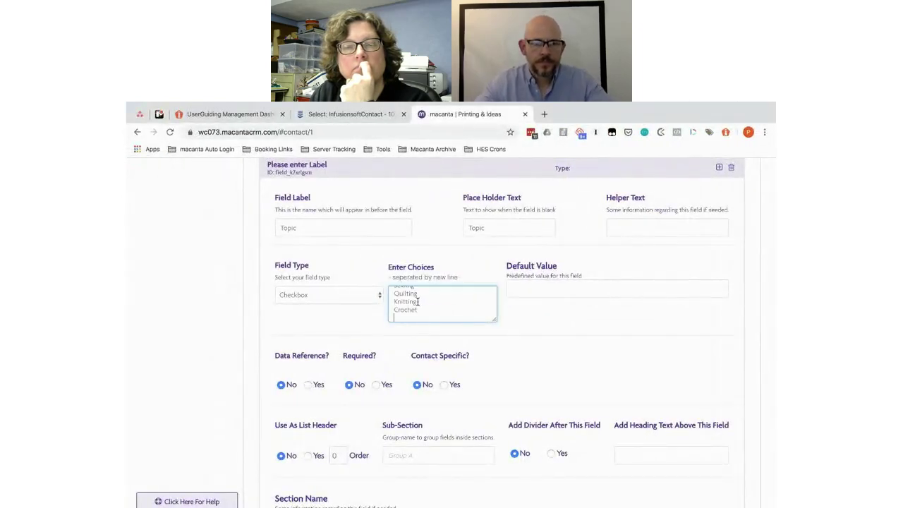
pyautogui.scroll(2, 418, 301)
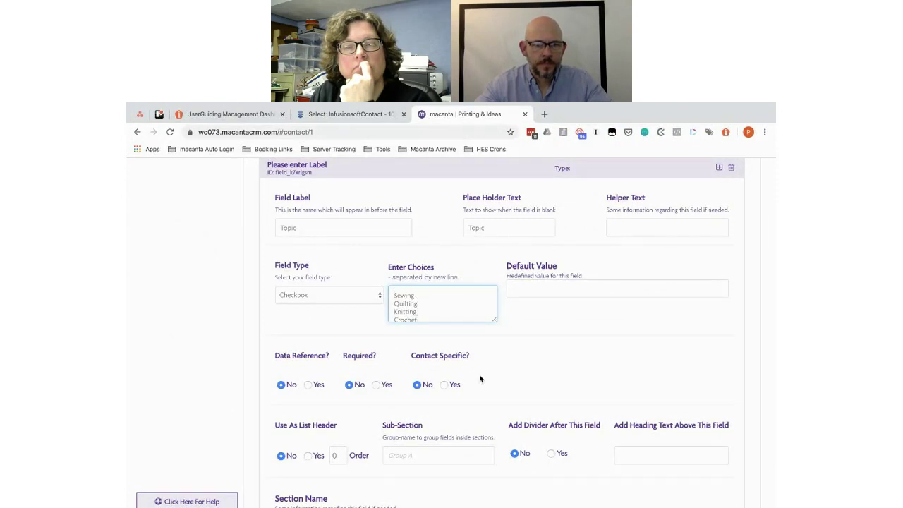
pyautogui.scroll(-1, 276, 345)
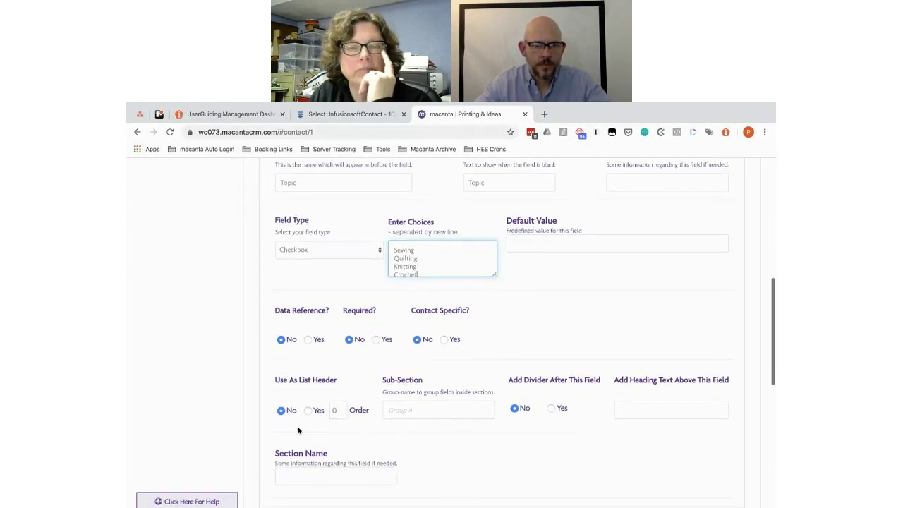
# Step: Use Topic as a list header column with order 2
pyautogui.click(308, 410)
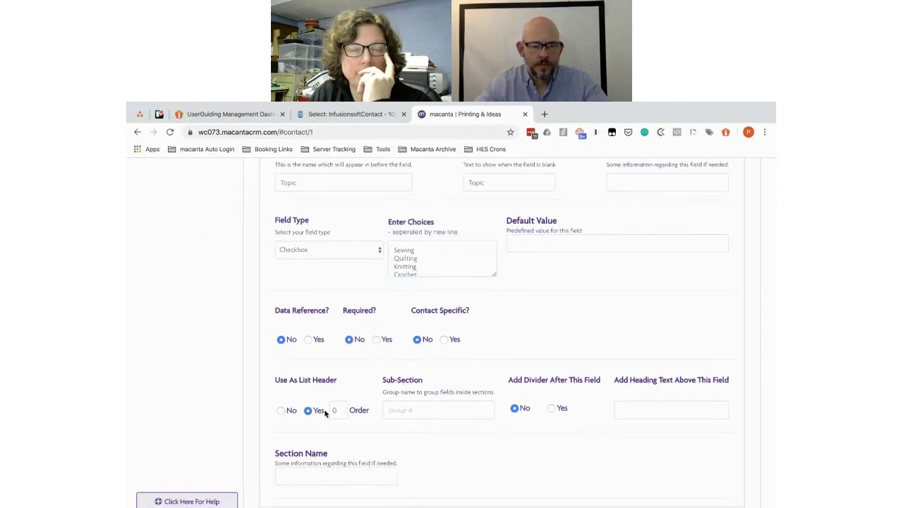
pyautogui.click(342, 408)
pyautogui.click(342, 408)
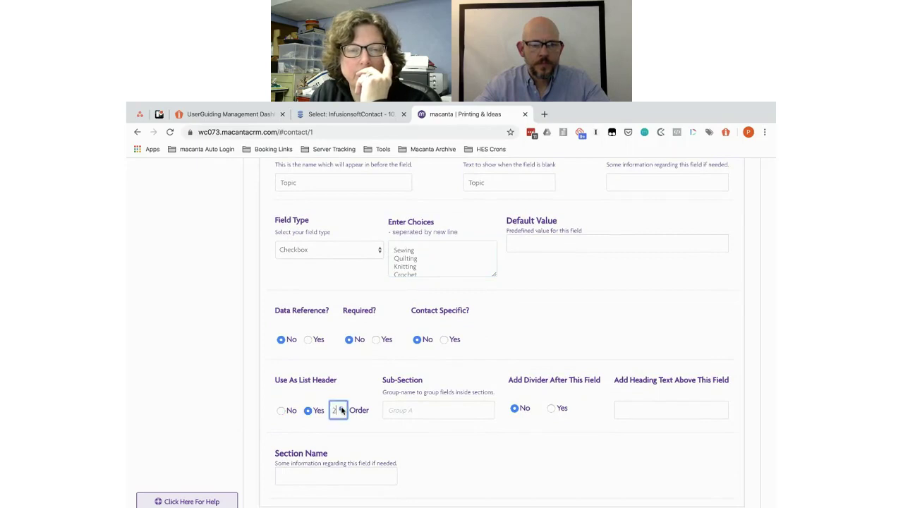
pyautogui.scroll(-1, 420, 436)
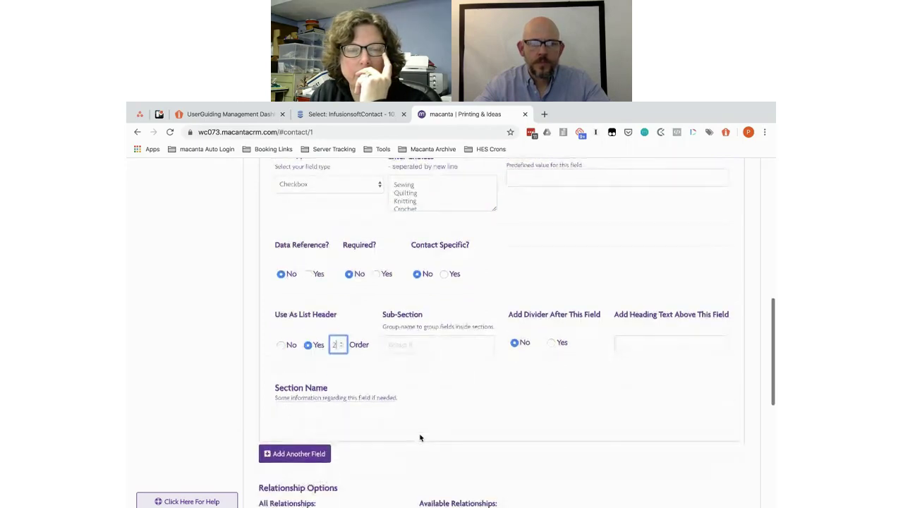
pyautogui.hotkey('alt', 'Tab')
# Step: Check the Topic choices in the Printing & Ideas Data Objects plan, then return to Macanta
pyautogui.scroll(3, 418, 391)
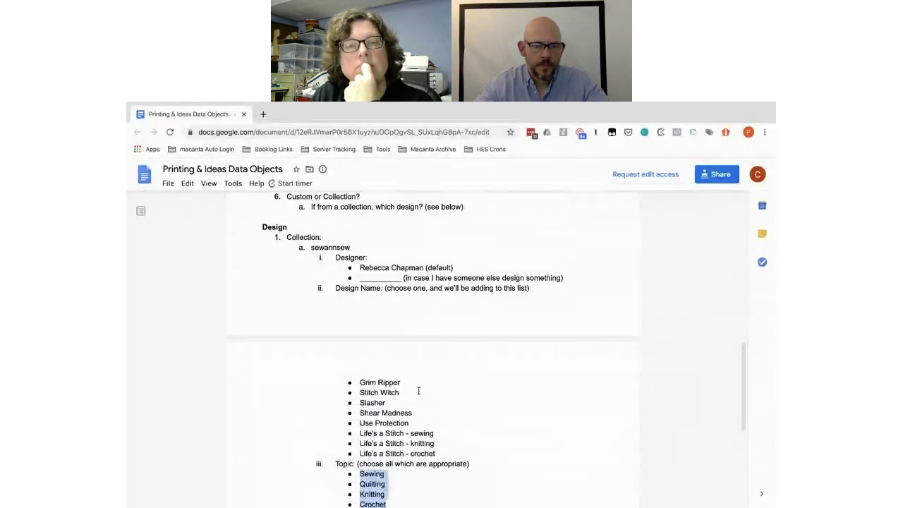
pyautogui.scroll(-2, 418, 391)
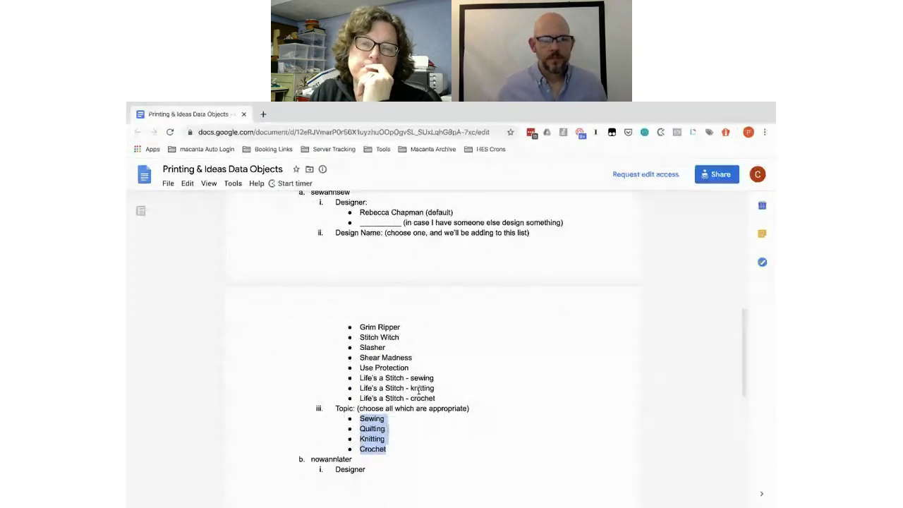
pyautogui.scroll(1, 418, 390)
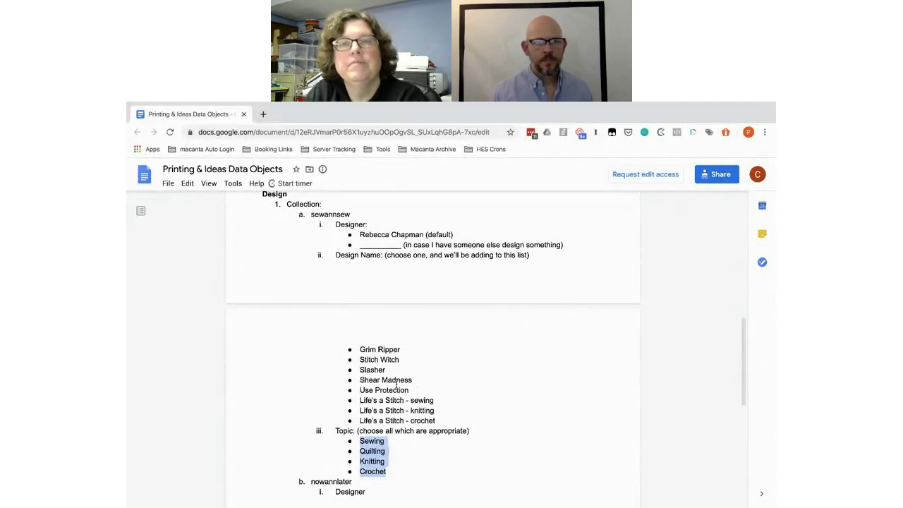
pyautogui.hotkey('alt', 'Tab')
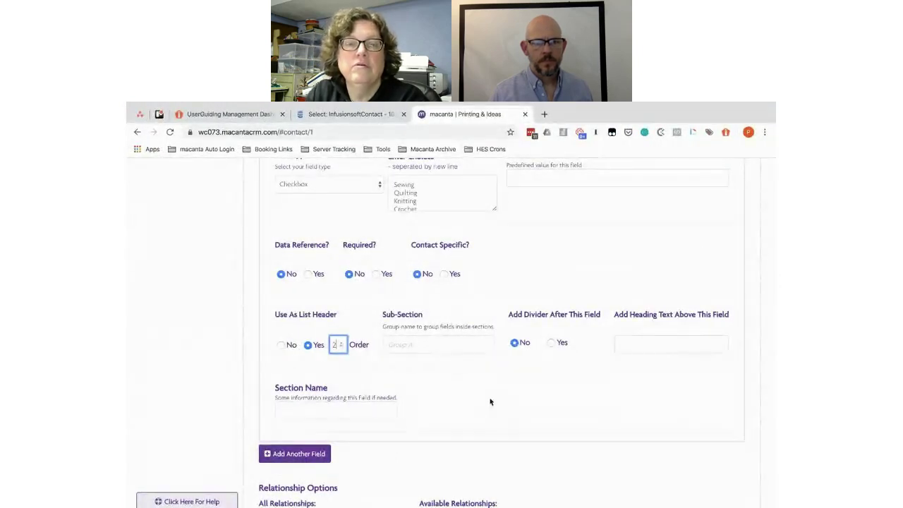
# Step: Save the sewannsew - Designs connected info and reload the contact page
pyautogui.scroll(-5, 517, 419)
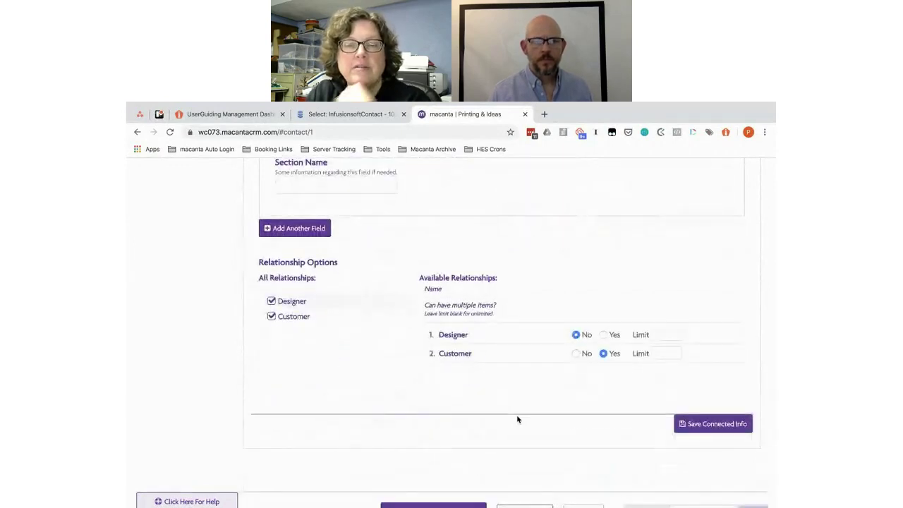
pyautogui.click(708, 426)
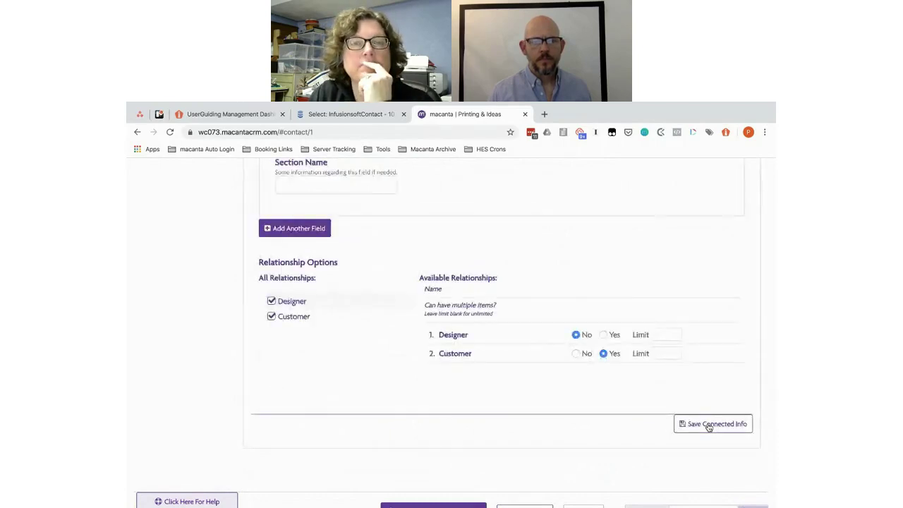
pyautogui.scroll(3, 412, 280)
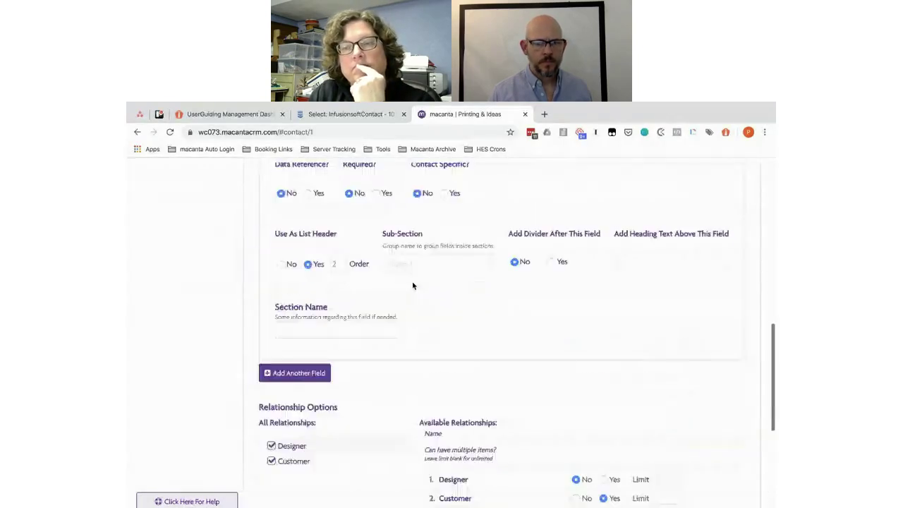
pyautogui.click(170, 132)
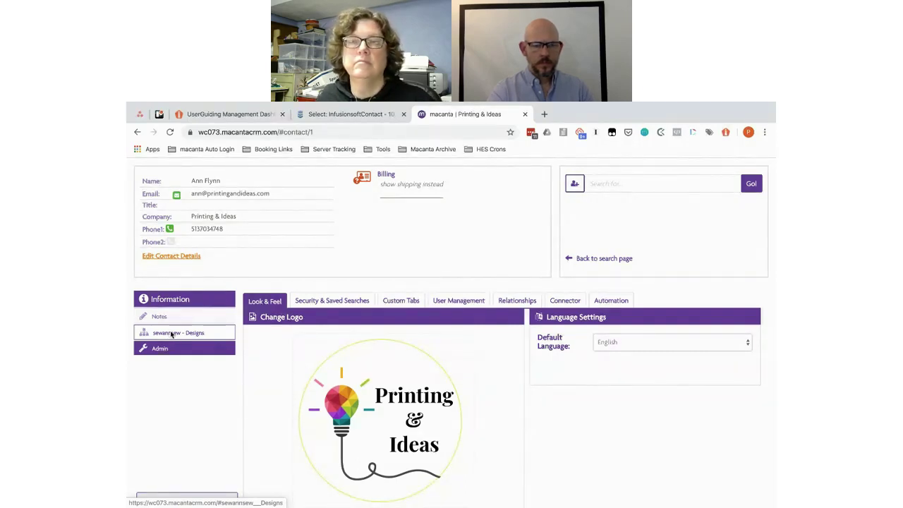
# Step: Open sewannsew - Designs and look over its empty table and Design Name/Topic form
pyautogui.click(171, 334)
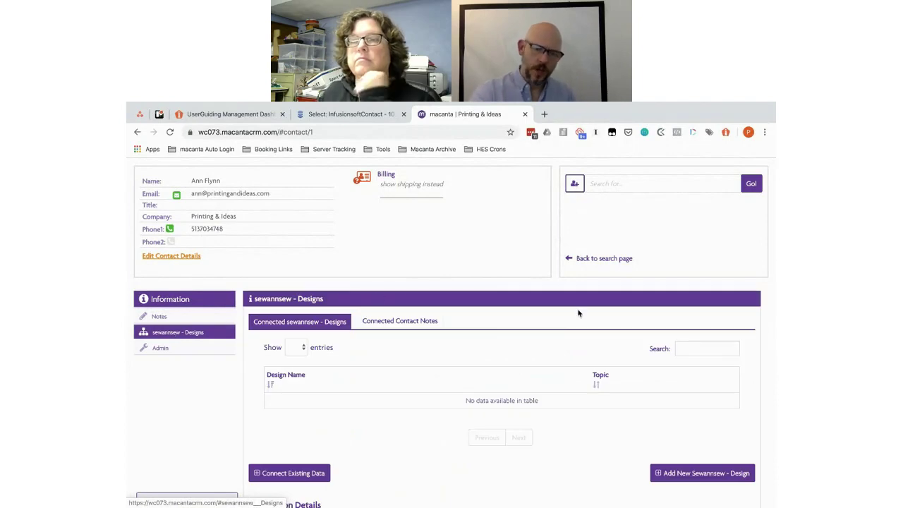
pyautogui.scroll(-3, 579, 313)
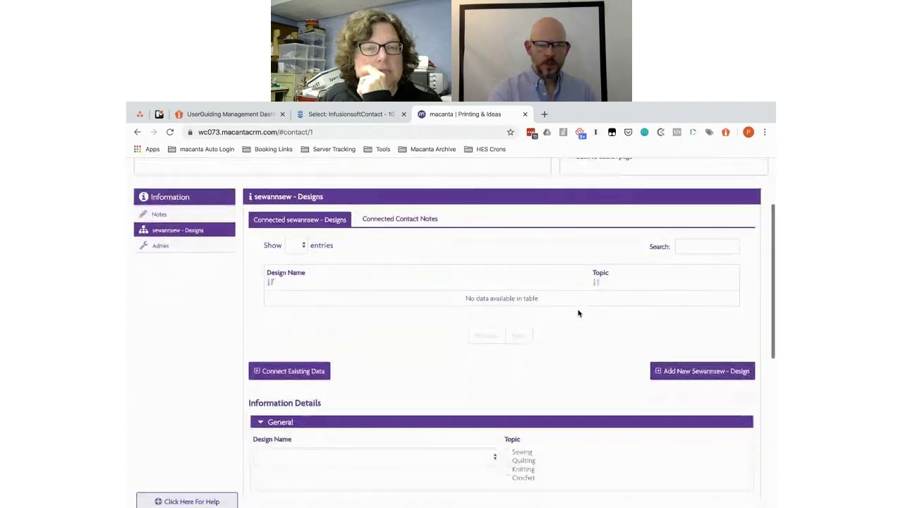
pyautogui.scroll(-4, 578, 313)
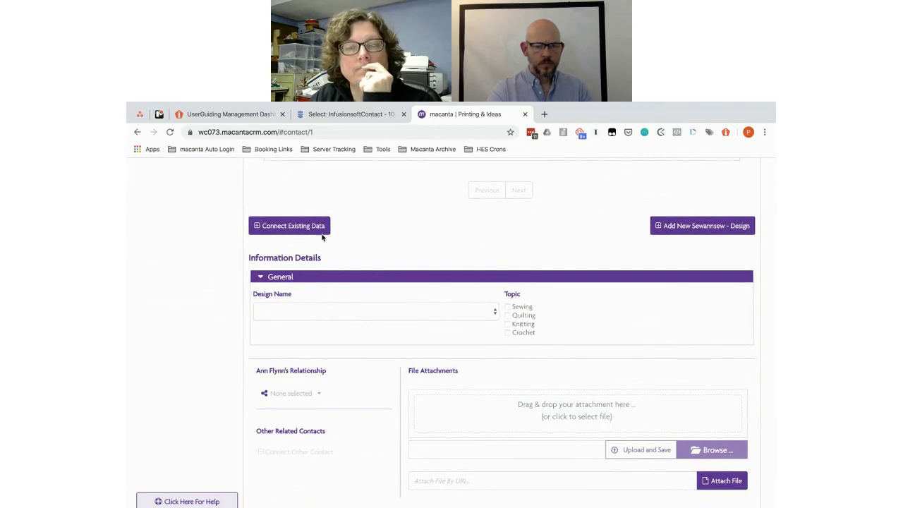
pyautogui.scroll(3, 490, 278)
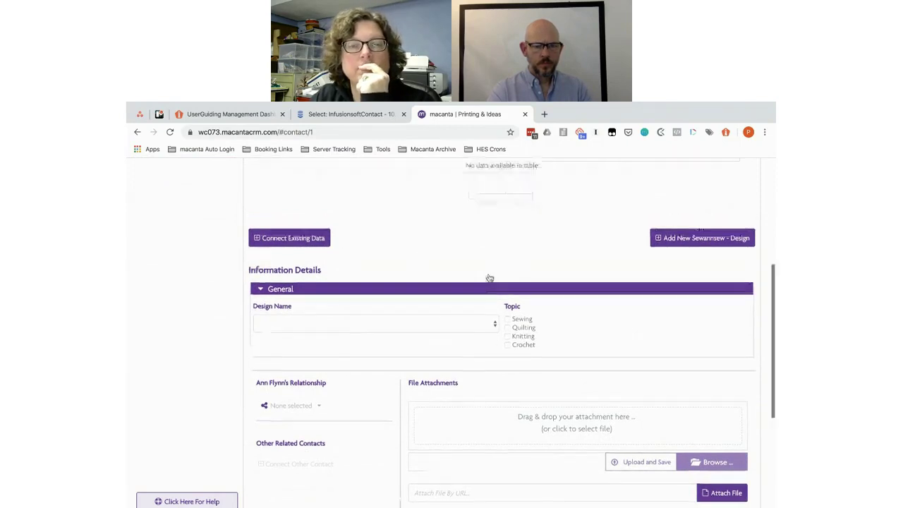
# Step: In Admin > Connector, set the Design Name field's subsection to Overview
pyautogui.click(155, 315)
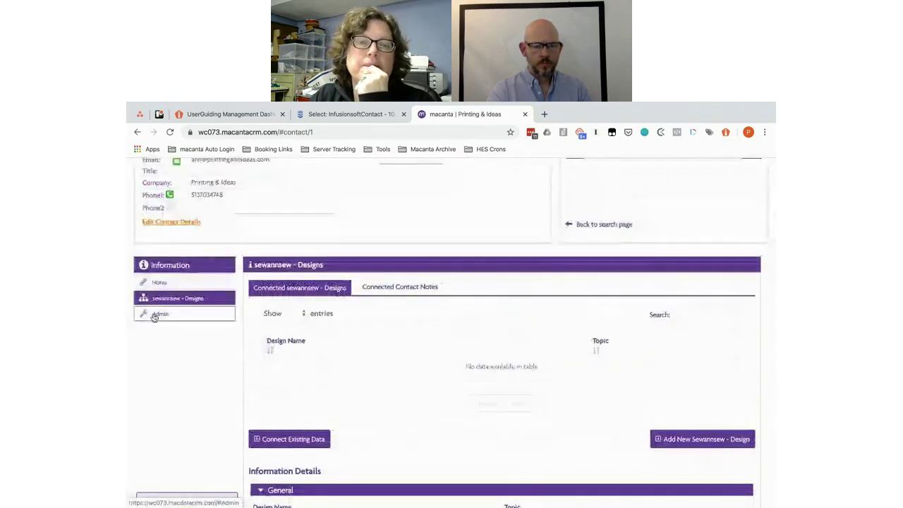
pyautogui.click(557, 268)
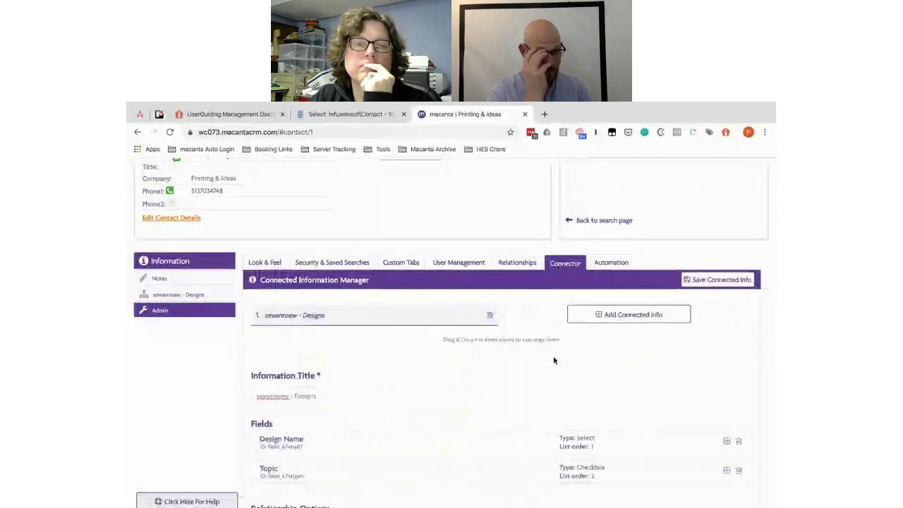
pyautogui.scroll(-2, 433, 334)
pyautogui.click(395, 339)
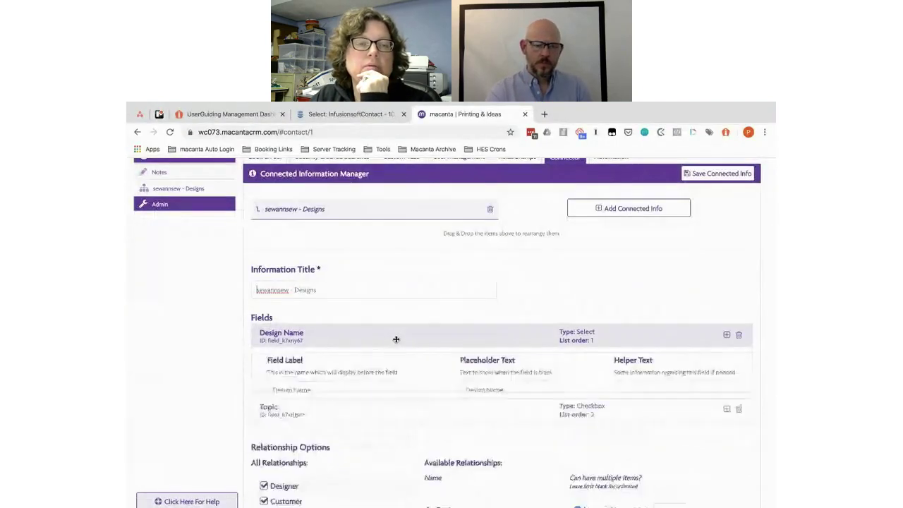
pyautogui.scroll(-1, 395, 339)
pyautogui.scroll(-4, 396, 339)
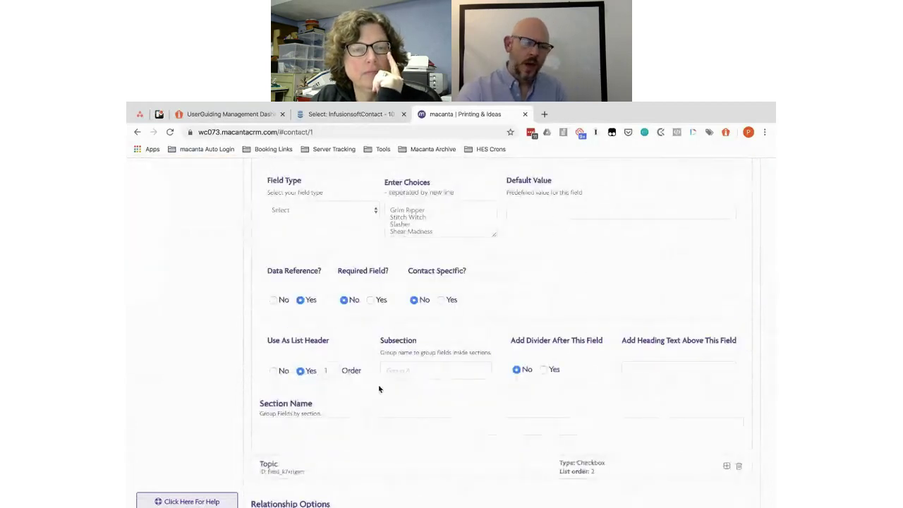
pyautogui.scroll(-1, 395, 374)
pyautogui.click(397, 330)
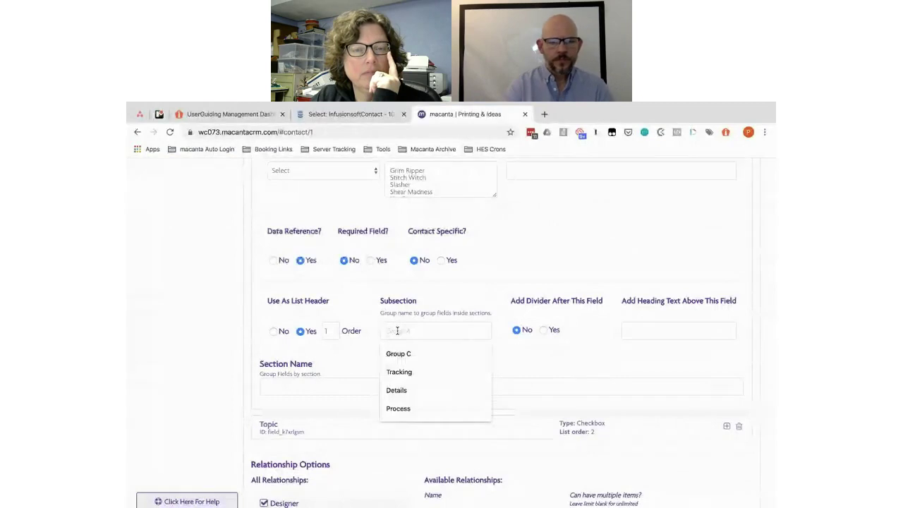
pyautogui.write('Or')
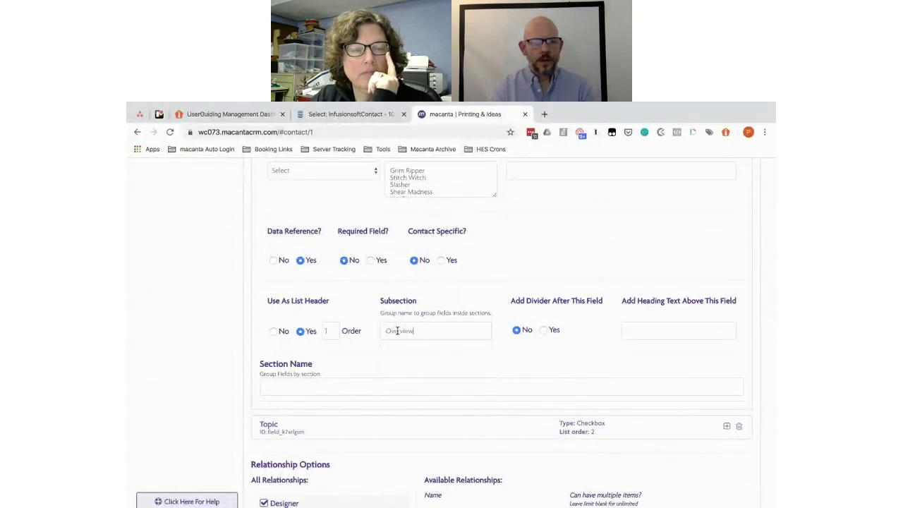
pyautogui.doubleClick(397, 330)
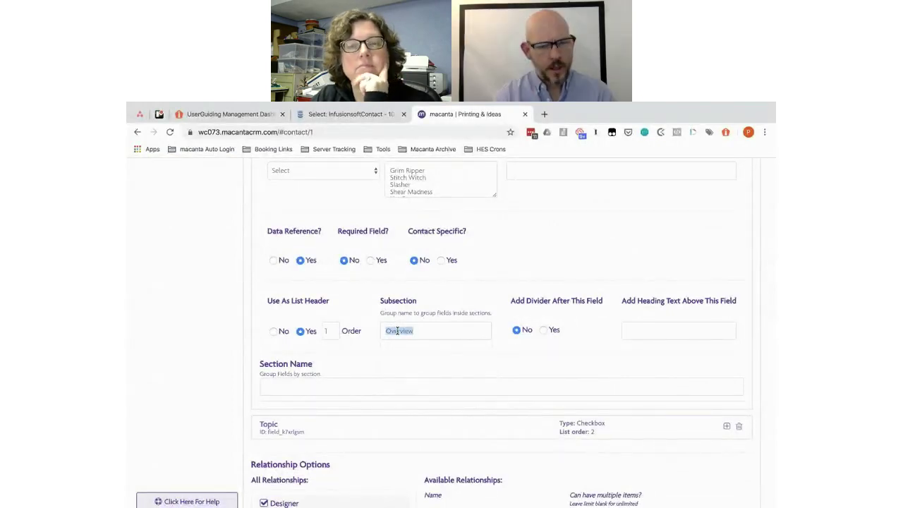
# Step: Set the Topic field's subsection to Overview as well
pyautogui.scroll(-1, 374, 383)
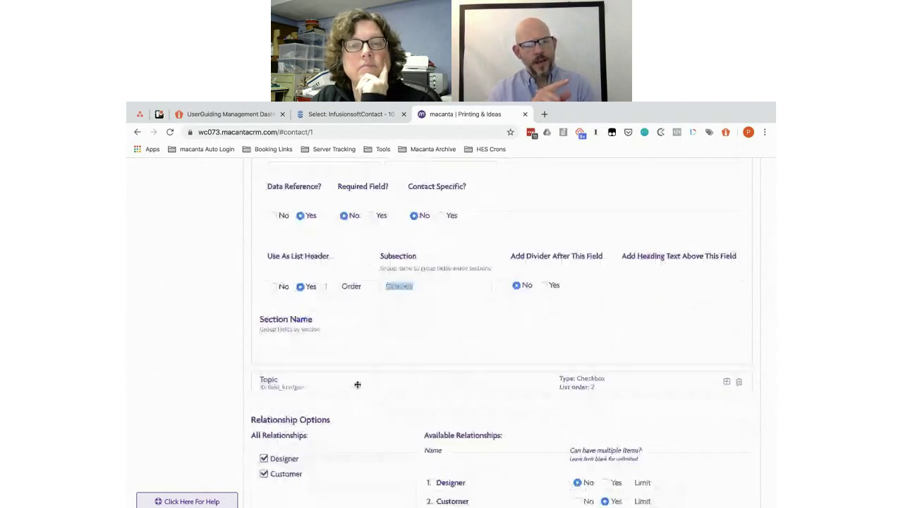
pyautogui.click(356, 384)
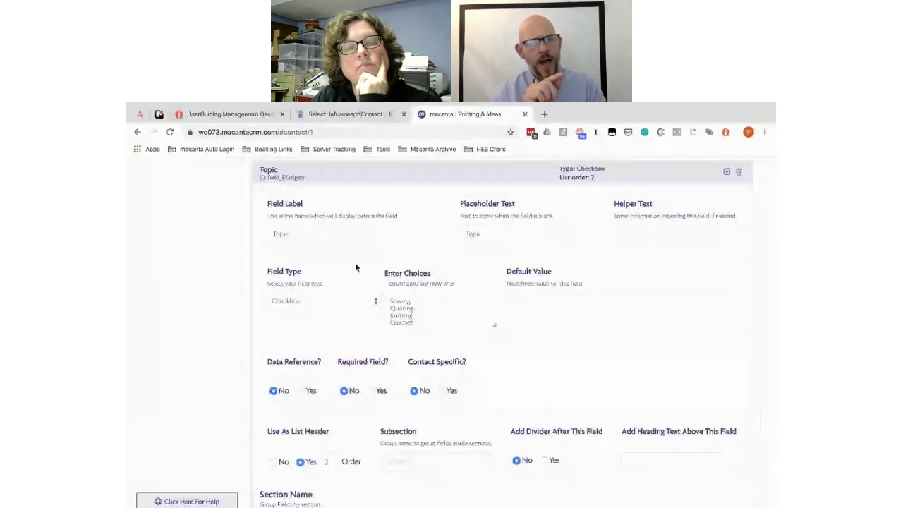
pyautogui.scroll(-1, 355, 268)
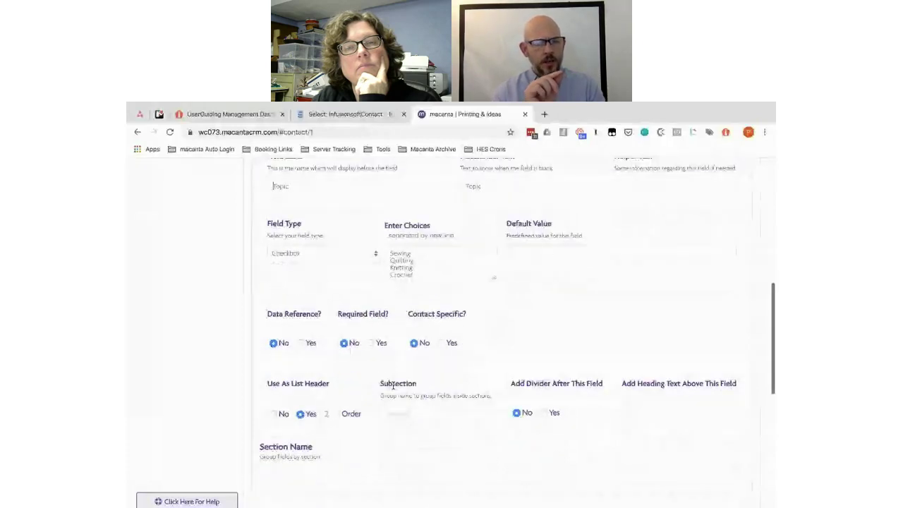
pyautogui.click(392, 413)
pyautogui.write('Overview')
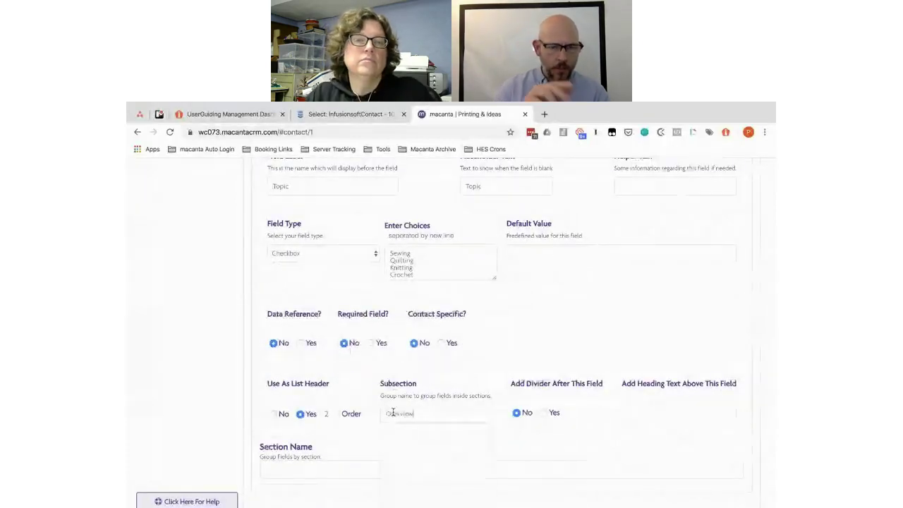
pyautogui.scroll(-3, 504, 343)
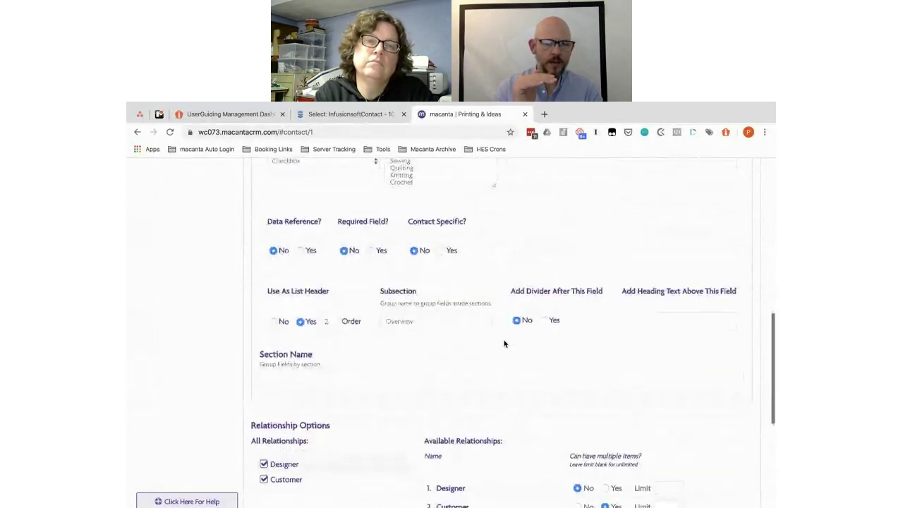
pyautogui.scroll(-8, 504, 343)
pyautogui.scroll(8, 504, 343)
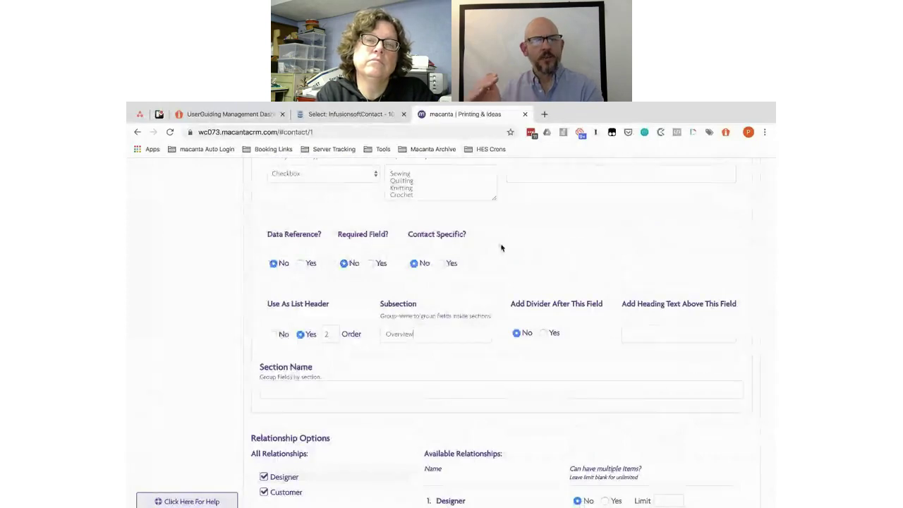
pyautogui.scroll(3, 500, 248)
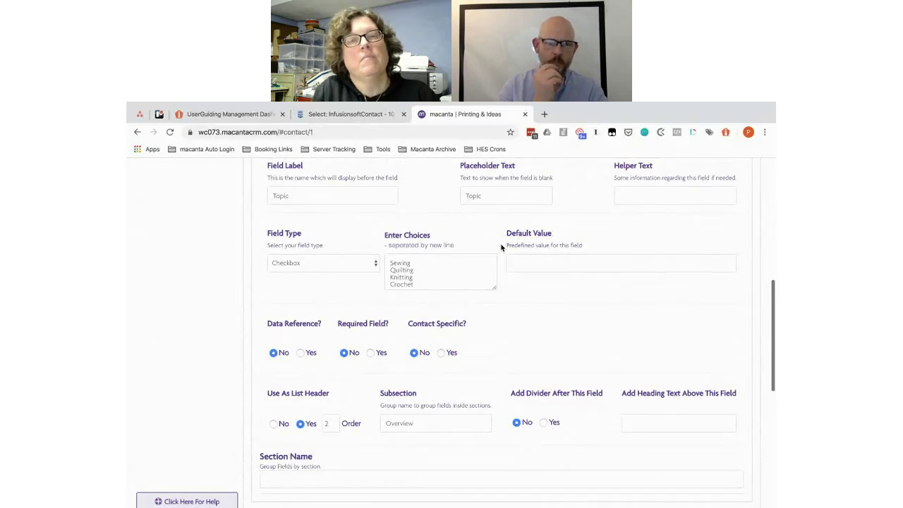
pyautogui.scroll(4, 501, 247)
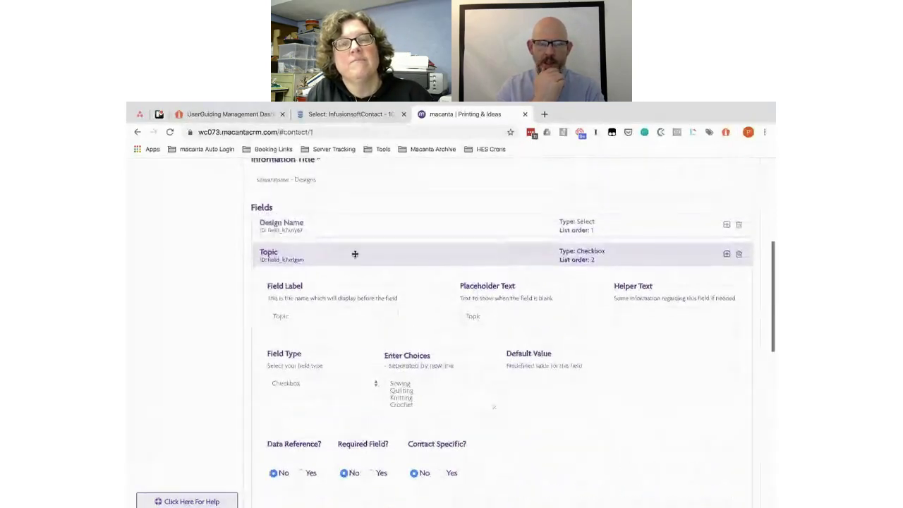
# Step: Collapse Topic and review the Design Name field's settings and choices
pyautogui.click(433, 261)
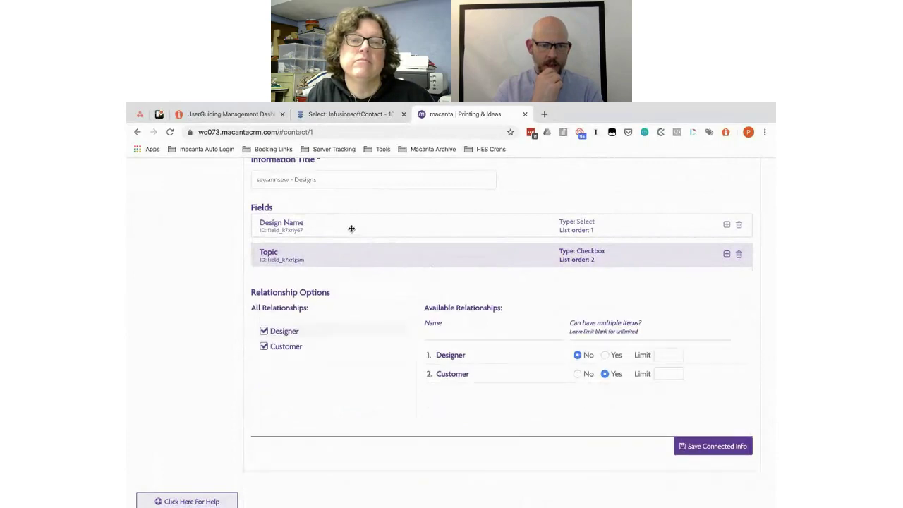
pyautogui.click(351, 228)
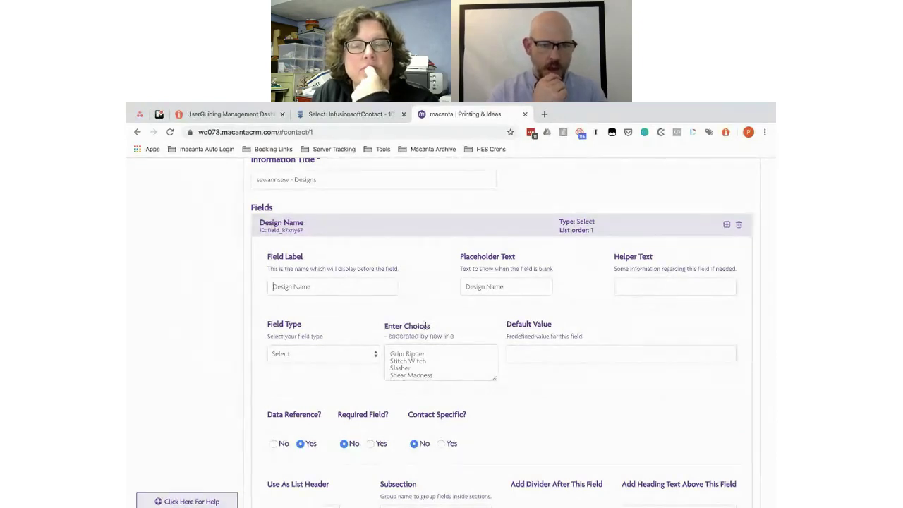
pyautogui.scroll(-3, 426, 326)
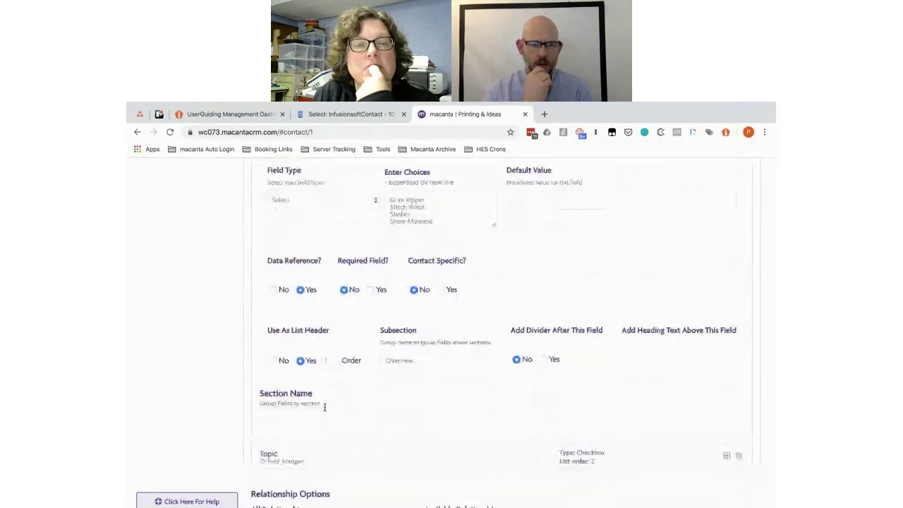
pyautogui.scroll(-2, 331, 407)
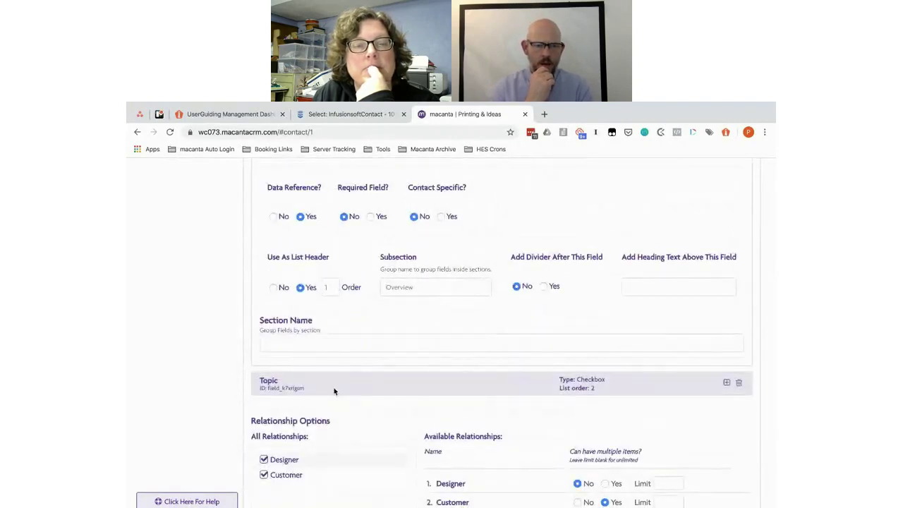
pyautogui.scroll(-5, 332, 391)
pyautogui.scroll(10, 335, 390)
pyautogui.scroll(-1, 334, 388)
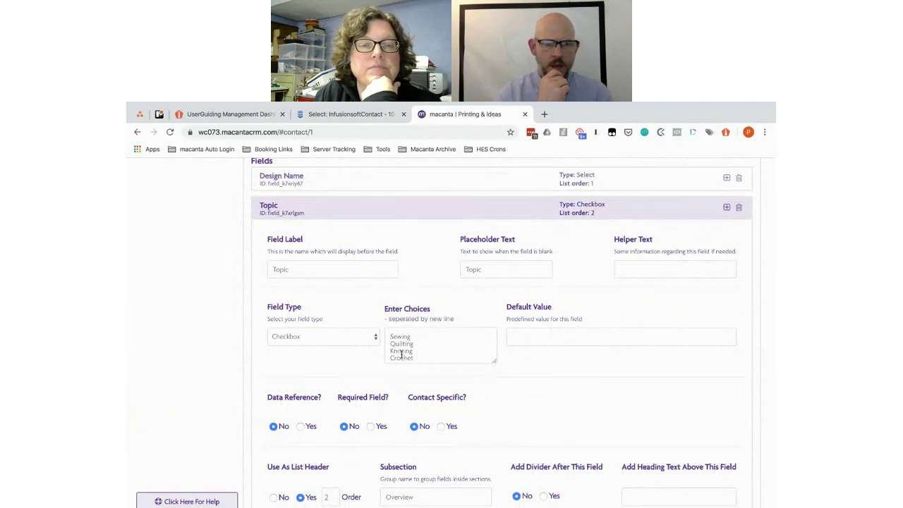
pyautogui.scroll(-1, 402, 354)
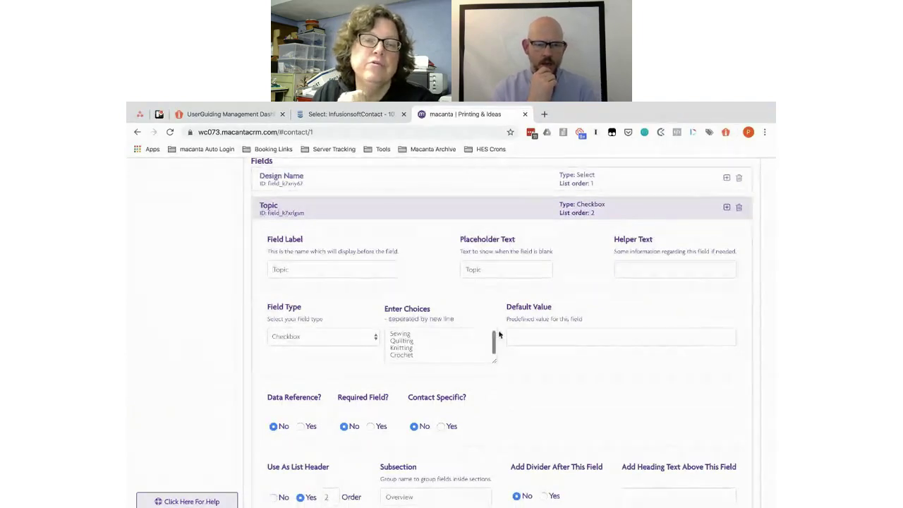
pyautogui.scroll(-2, 508, 356)
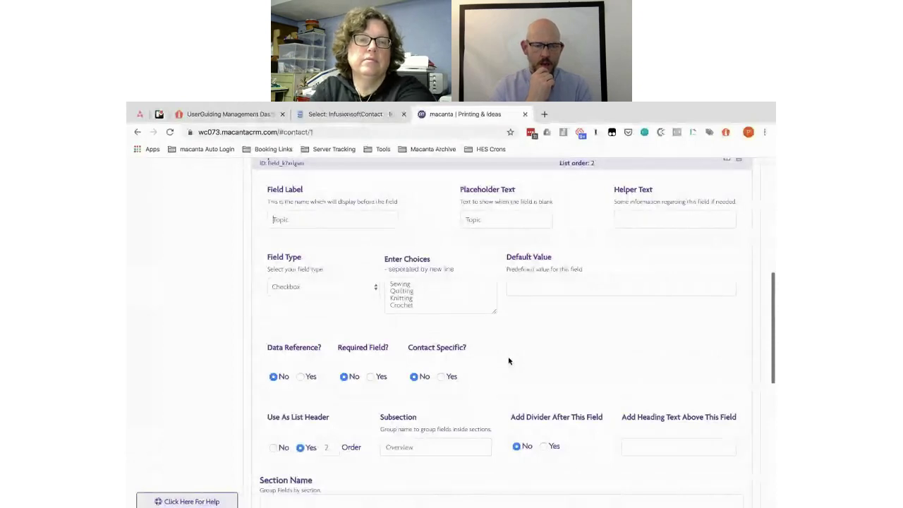
pyautogui.scroll(-5, 509, 361)
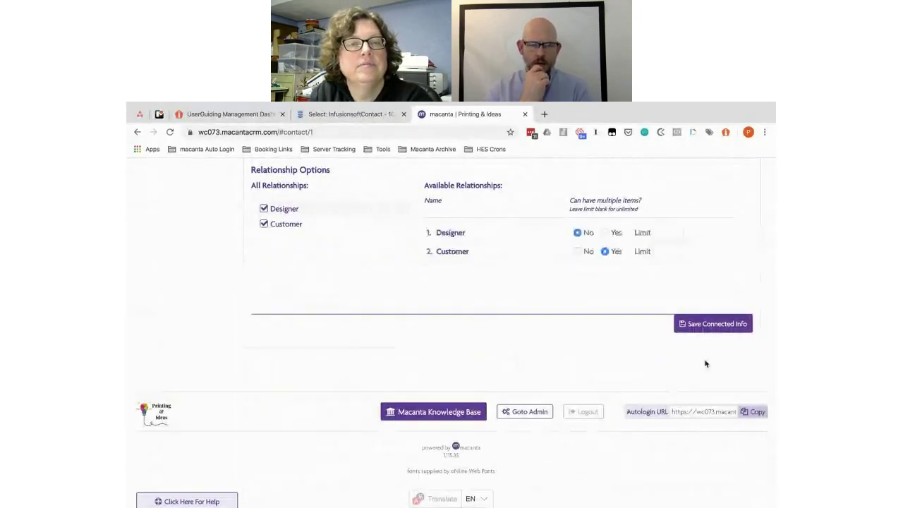
# Step: Save the sewannsew - Designs connected info
pyautogui.click(699, 323)
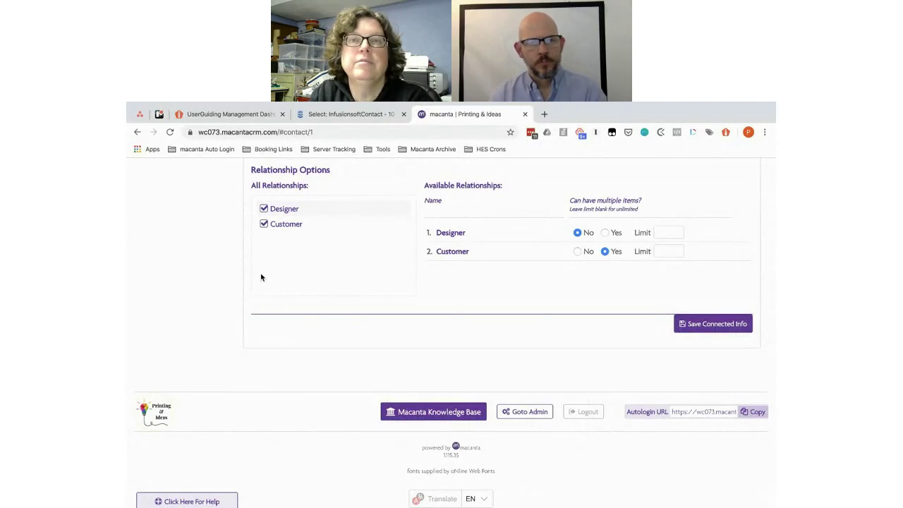
pyautogui.scroll(1, 226, 273)
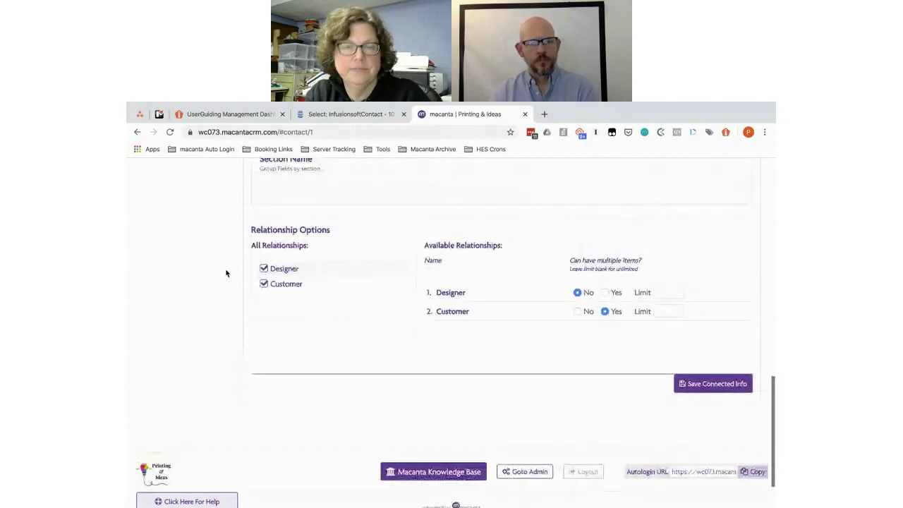
pyautogui.scroll(4, 226, 272)
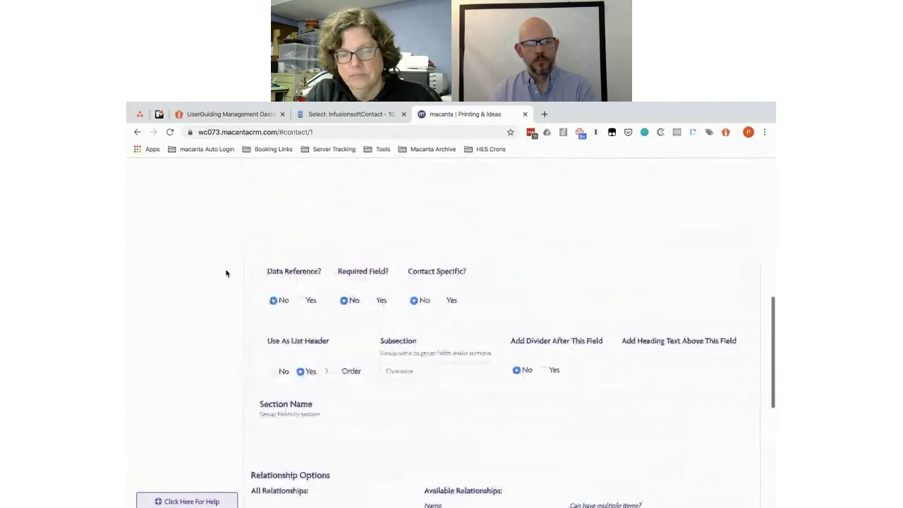
pyautogui.scroll(5, 225, 273)
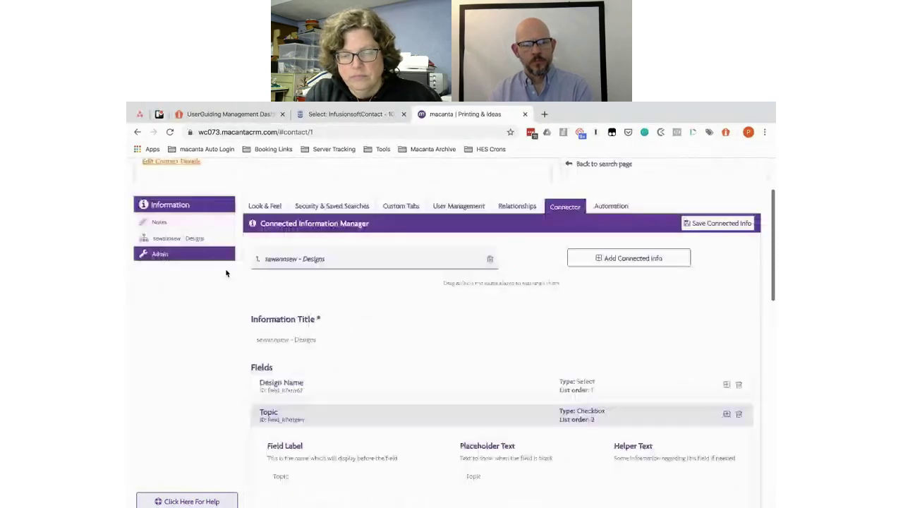
# Step: Reload the contact page to pick up the saved Designs settings
pyautogui.scroll(2, 225, 273)
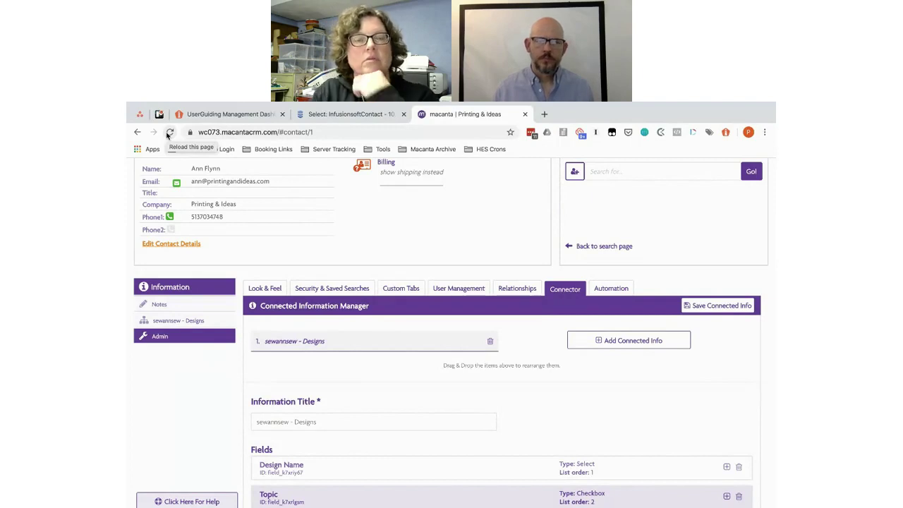
pyautogui.click(169, 133)
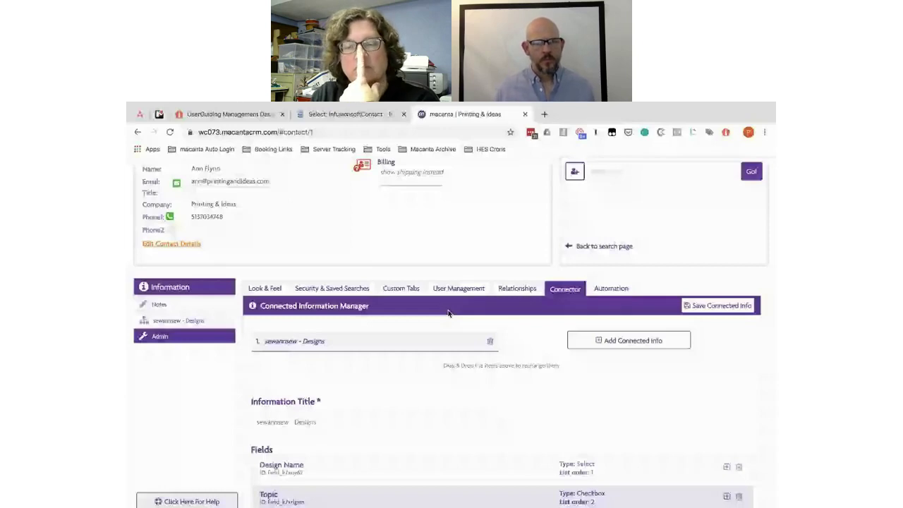
# Step: Open sewannsew - Designs and confirm Design Name and Topic appear under Overview
pyautogui.click(182, 321)
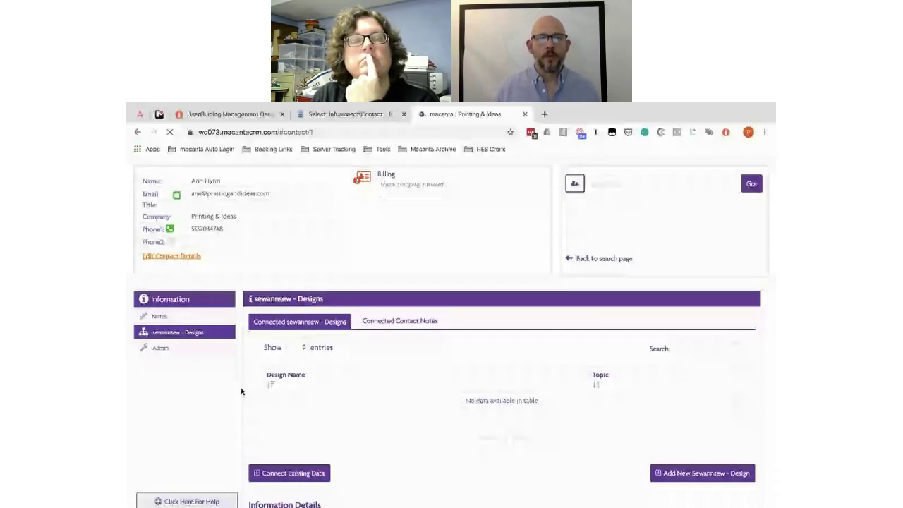
pyautogui.click(195, 347)
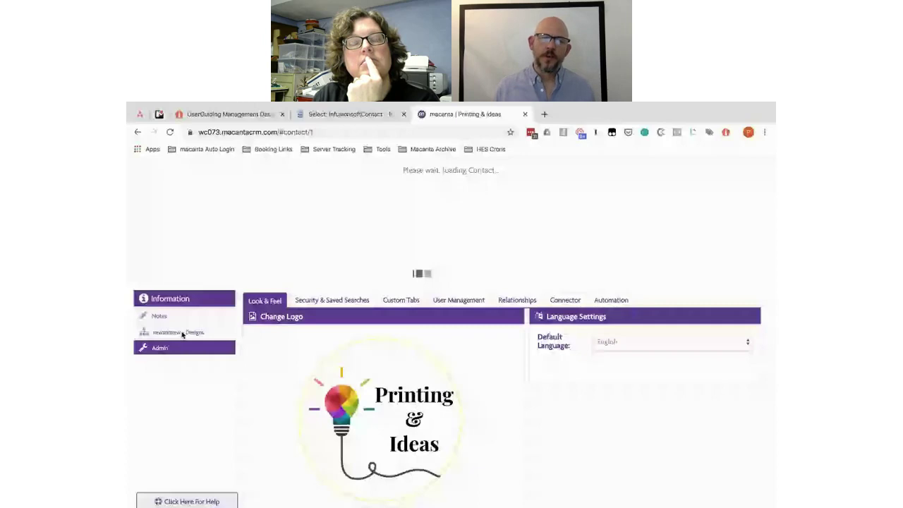
pyautogui.click(180, 333)
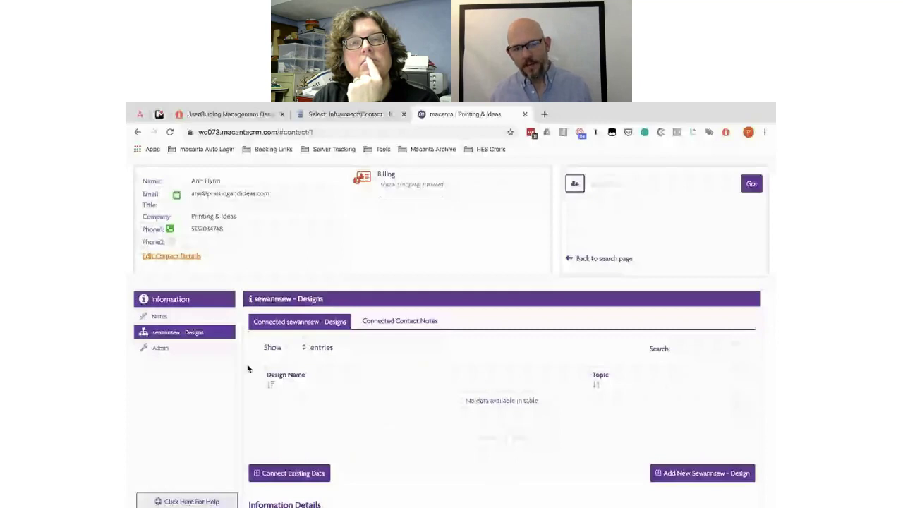
pyautogui.scroll(-3, 421, 293)
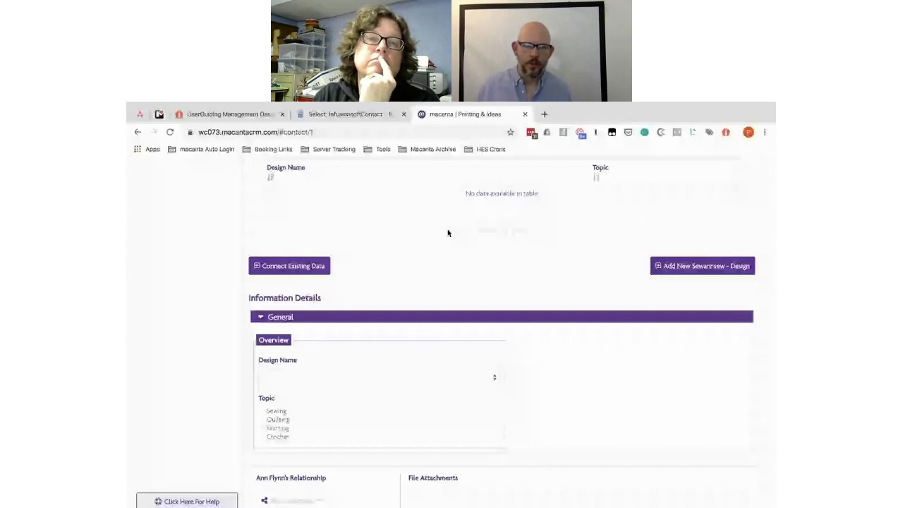
pyautogui.scroll(-2, 419, 261)
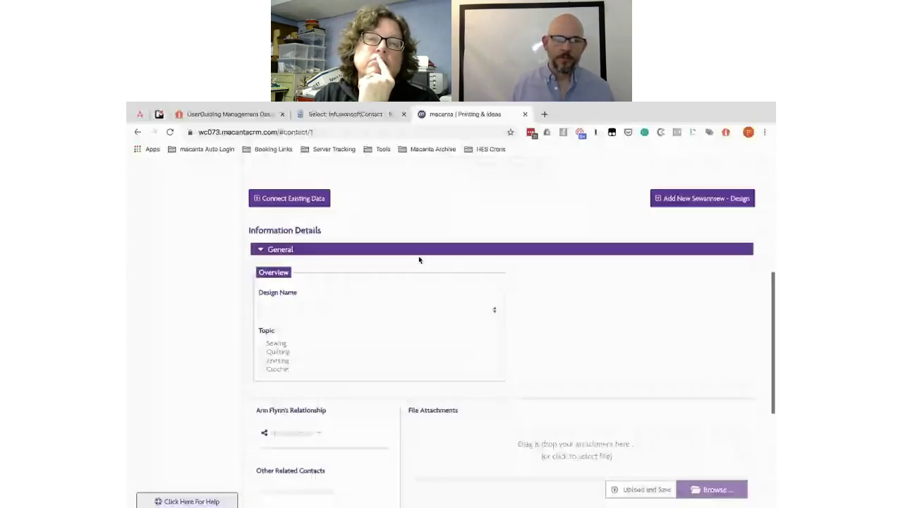
pyautogui.scroll(-1, 419, 260)
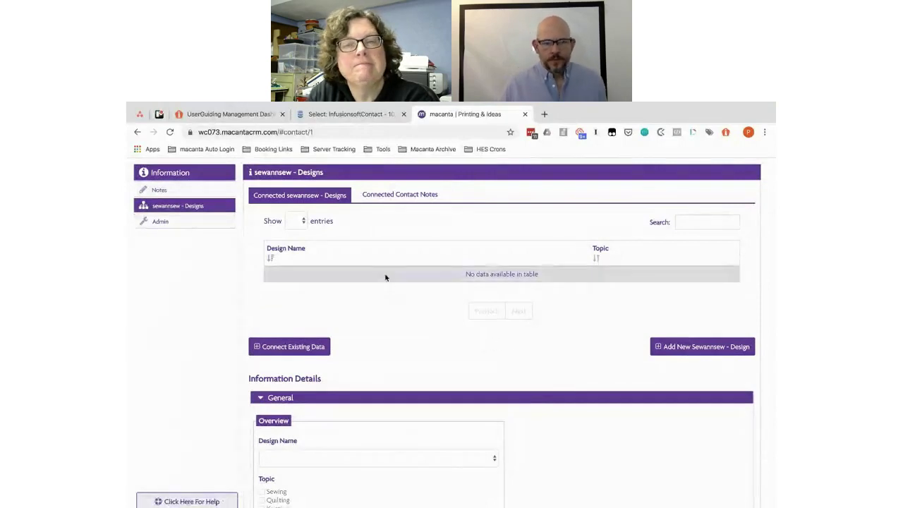
pyautogui.scroll(-2, 435, 318)
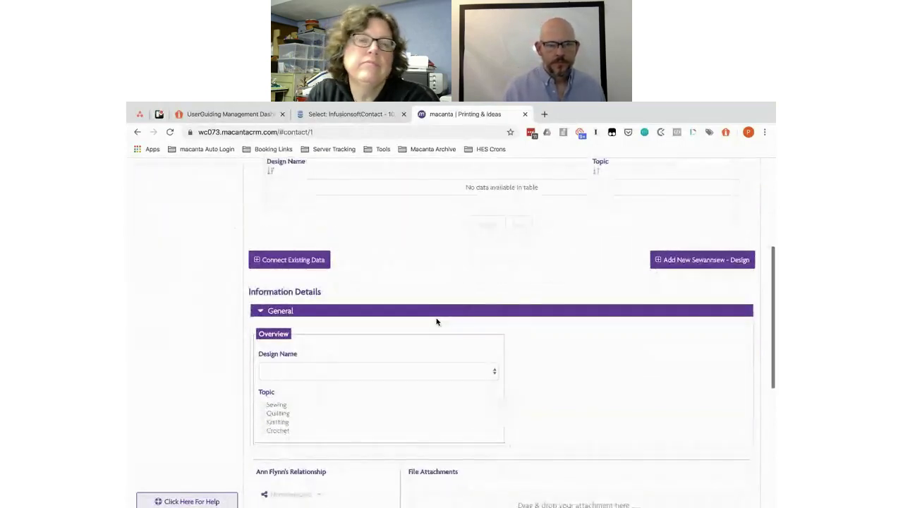
pyautogui.hotkey('alt', 'Tab')
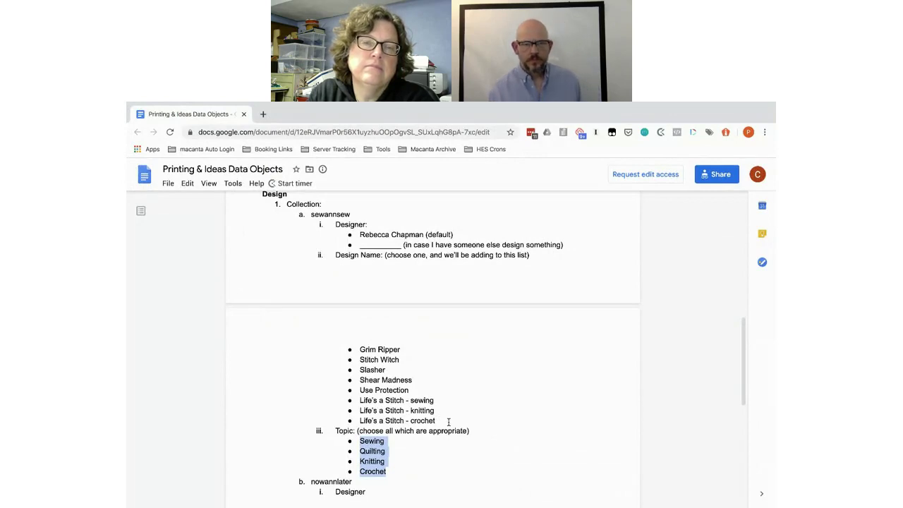
pyautogui.hotkey('alt', 'Tab')
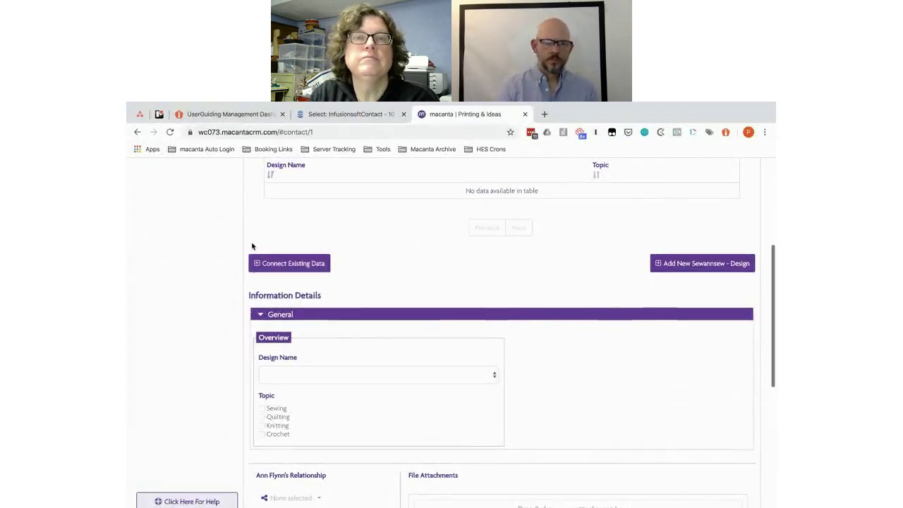
pyautogui.scroll(1, 251, 245)
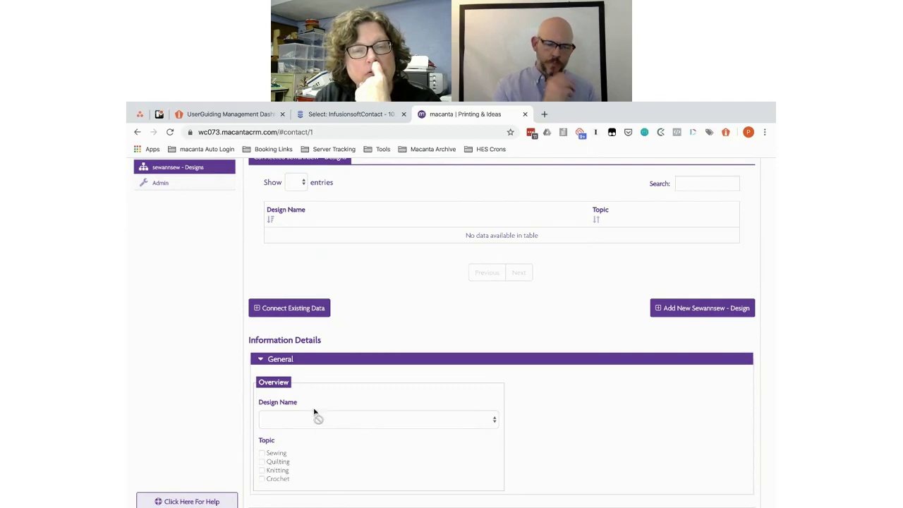
pyautogui.press('super+grave')
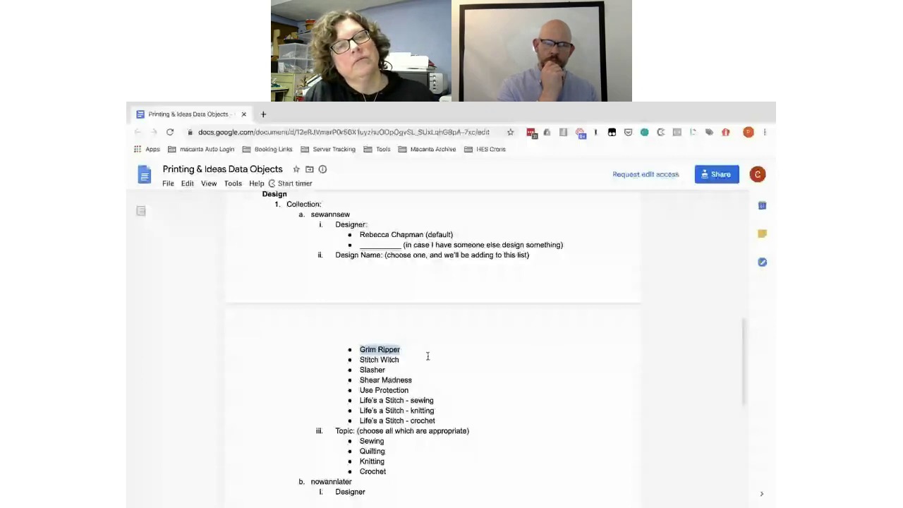
pyautogui.click(400, 348)
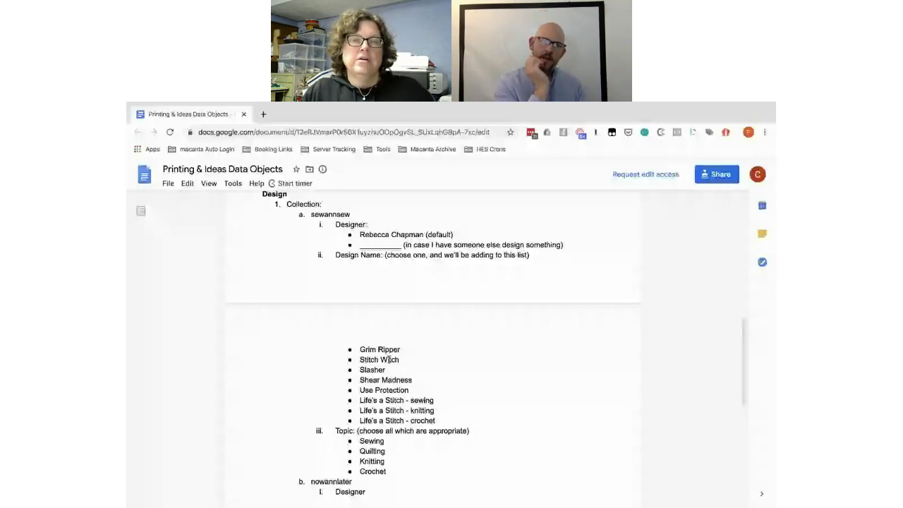
pyautogui.hotkey('alt', 'Tab')
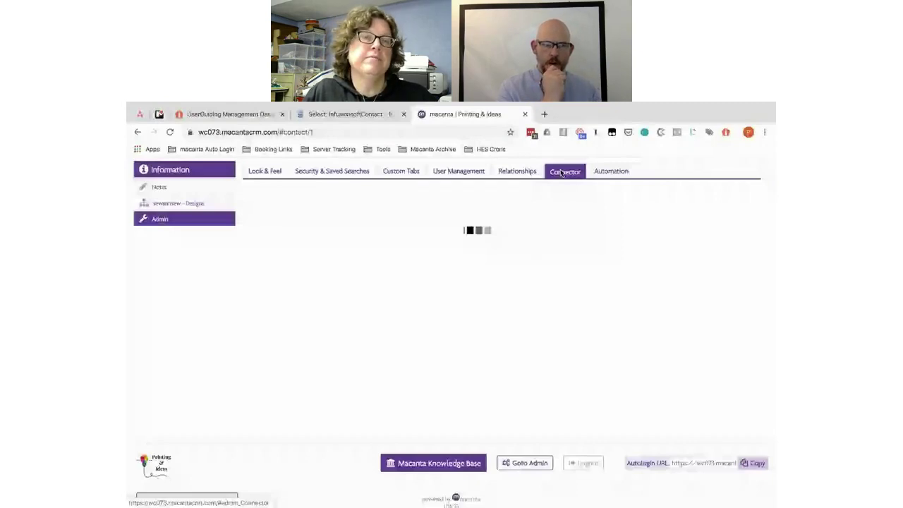
# Step: Scroll through the Designs editor to check the Design Name field's settings
pyautogui.scroll(-3, 325, 268)
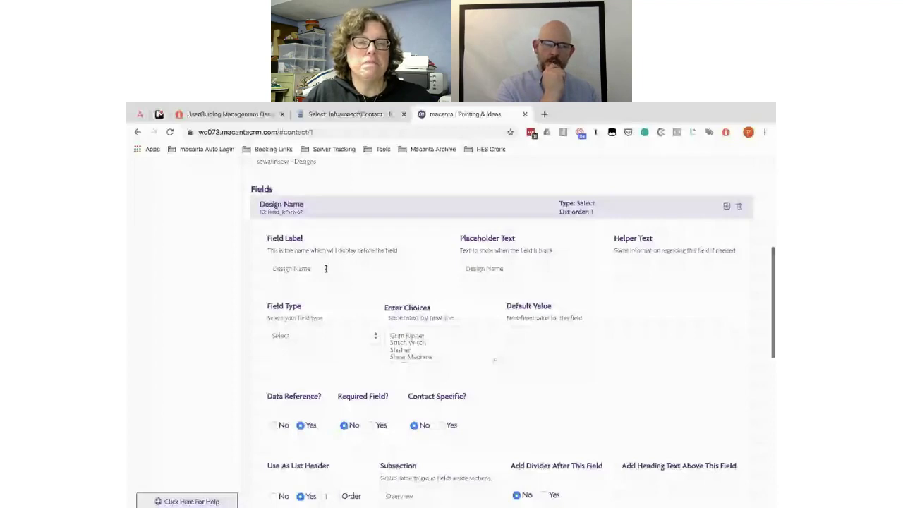
pyautogui.scroll(-1, 471, 353)
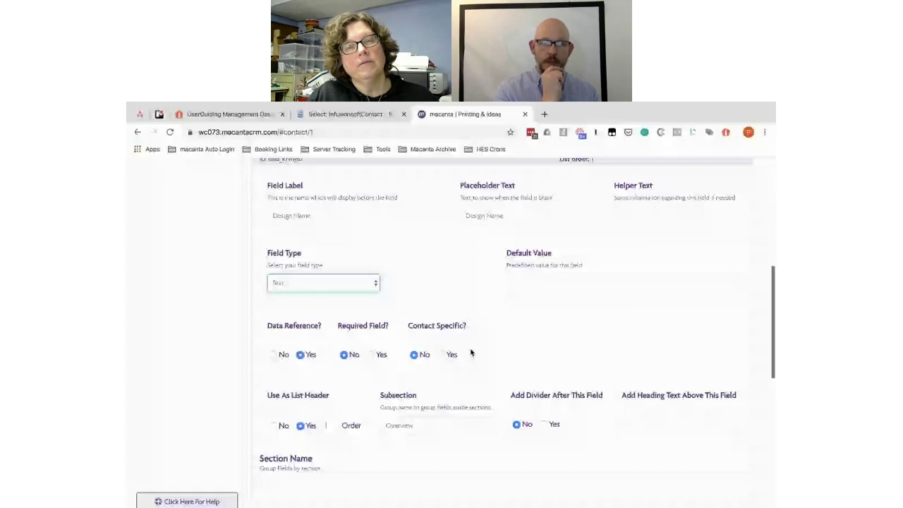
pyautogui.scroll(-3, 471, 353)
pyautogui.scroll(2, 405, 270)
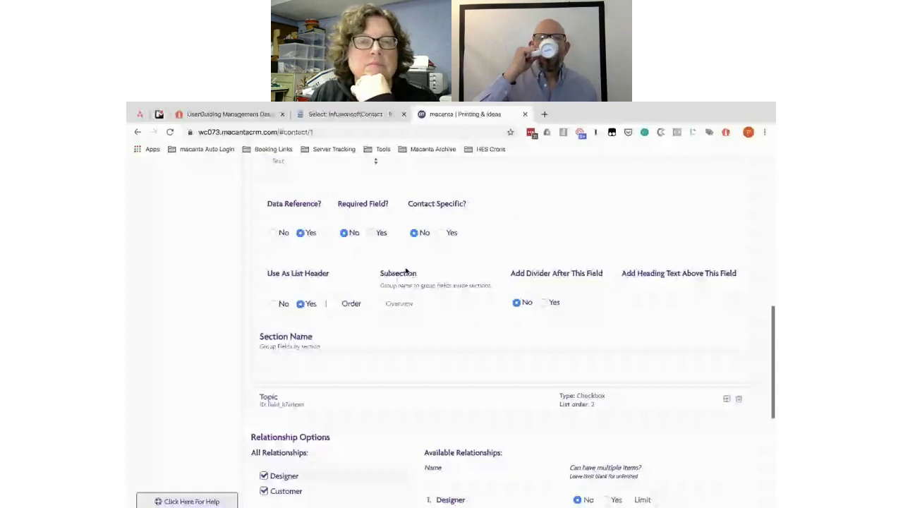
pyautogui.scroll(3, 406, 271)
pyautogui.scroll(1, 405, 270)
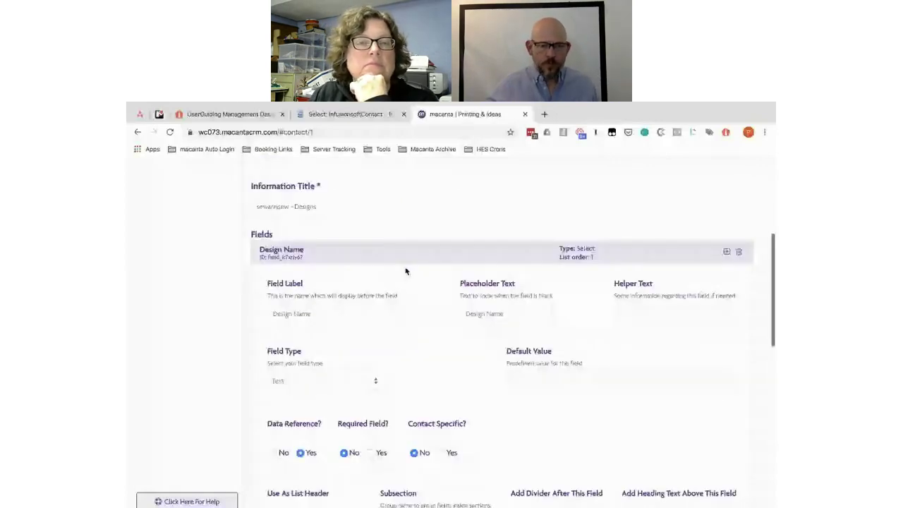
# Step: Copy the 'Wide Format' heading from the planning doc and return to Macanta
pyautogui.scroll(2, 406, 270)
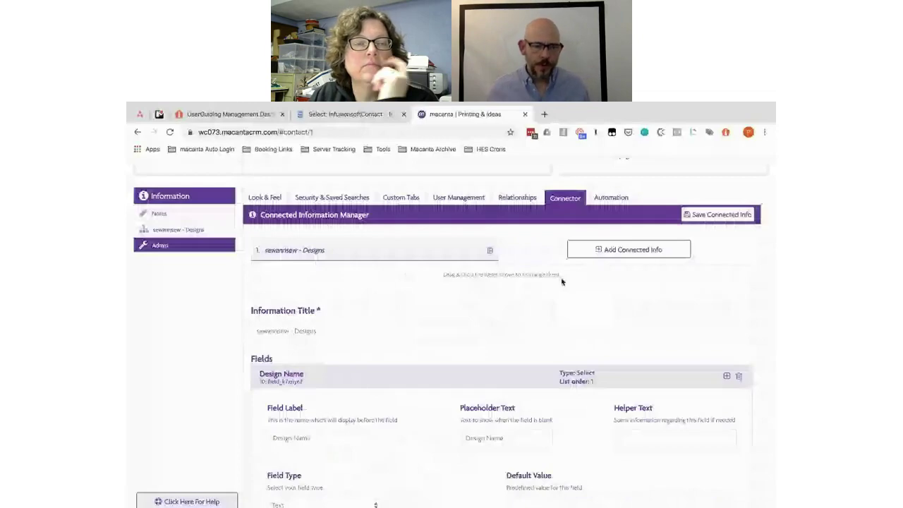
pyautogui.hotkey('alt', 'Tab')
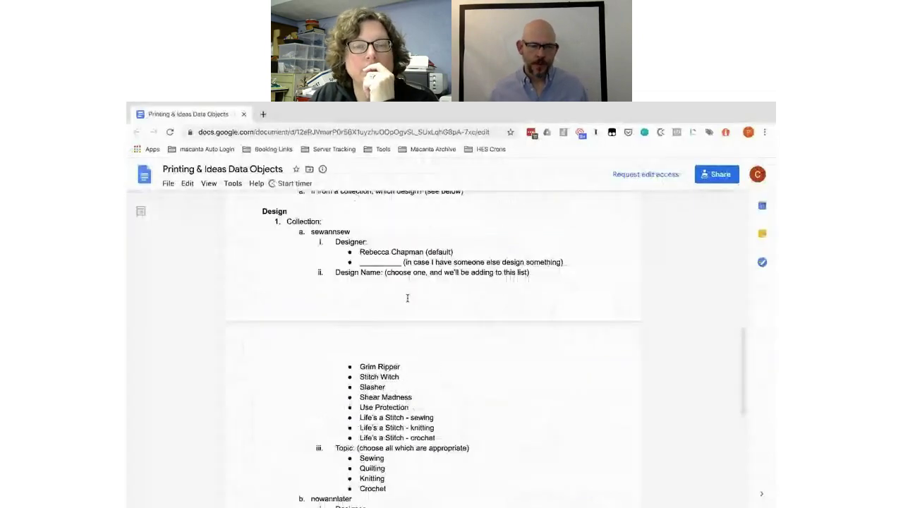
pyautogui.scroll(3, 407, 298)
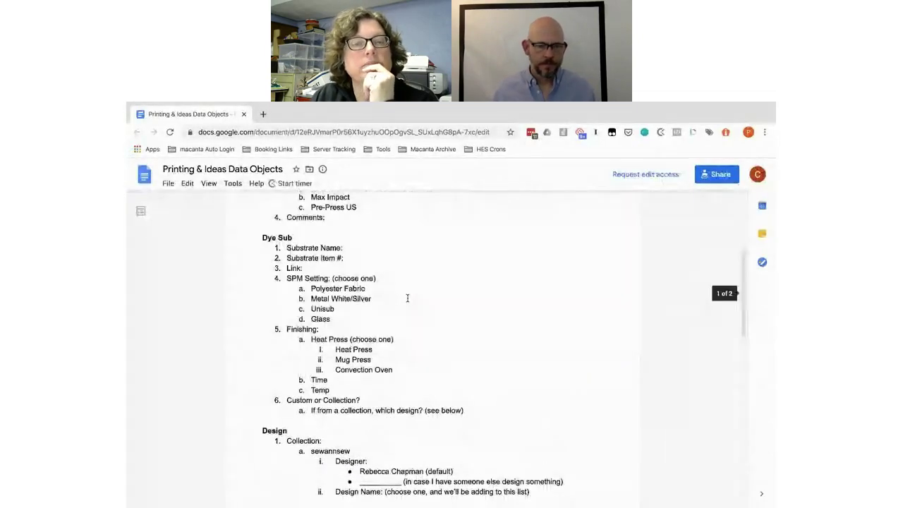
pyautogui.scroll(3, 407, 298)
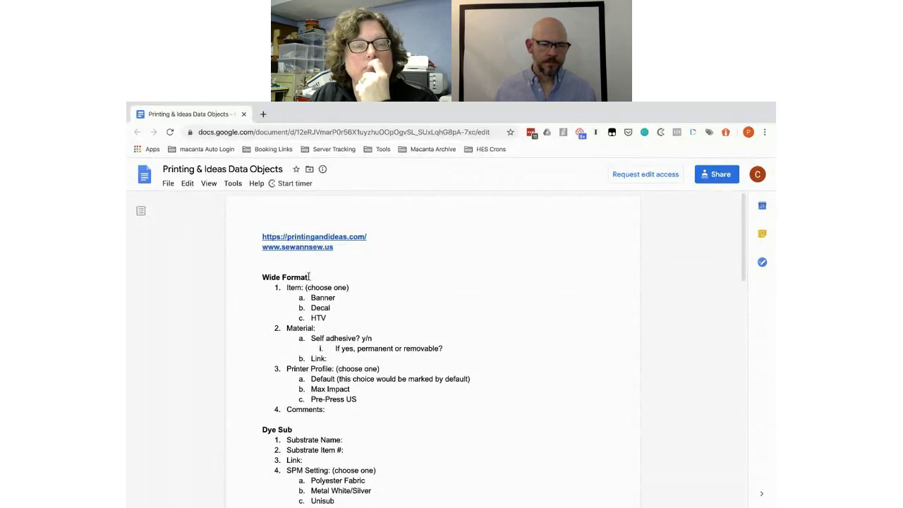
pyautogui.moveTo(308, 277); pyautogui.dragTo(258, 276)
pyautogui.hotkey('ctrl', 'c')
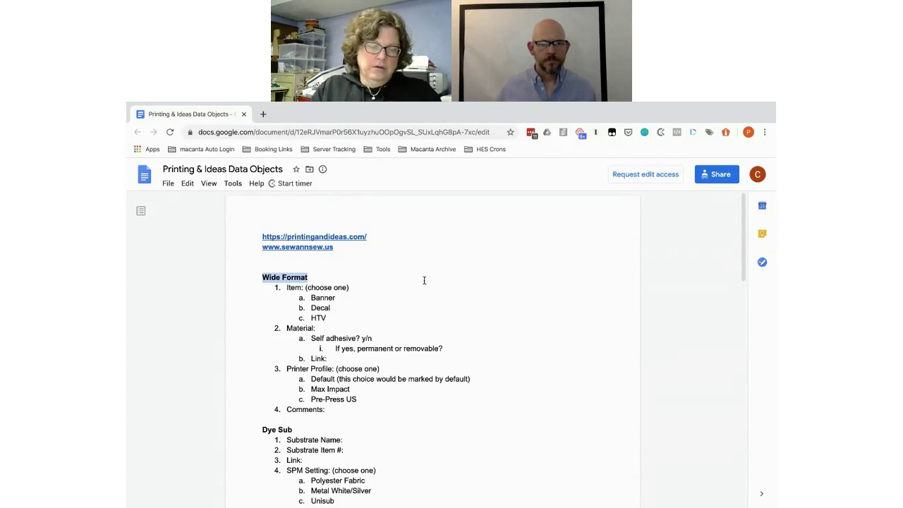
pyautogui.hotkey('alt', 'Tab')
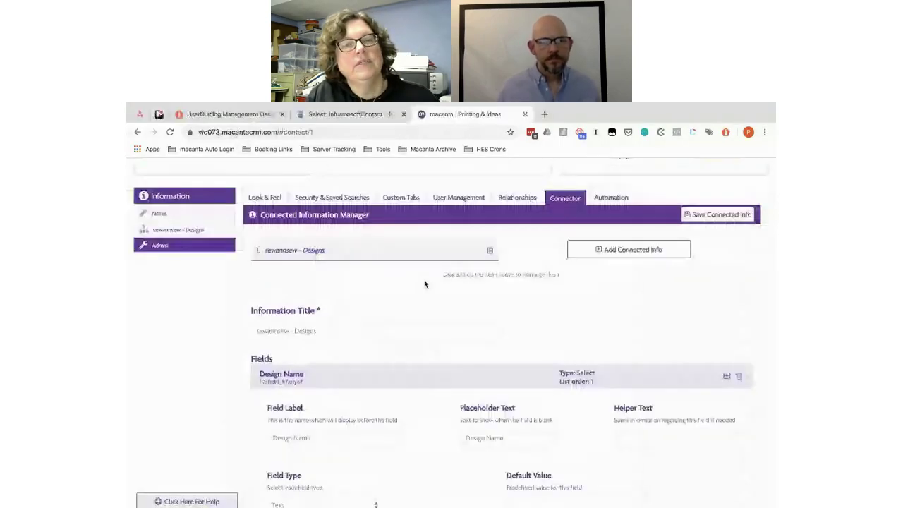
# Step: Add a connected-info group titled 'Wide Format' linked to the Customer relationship
pyautogui.click(606, 249)
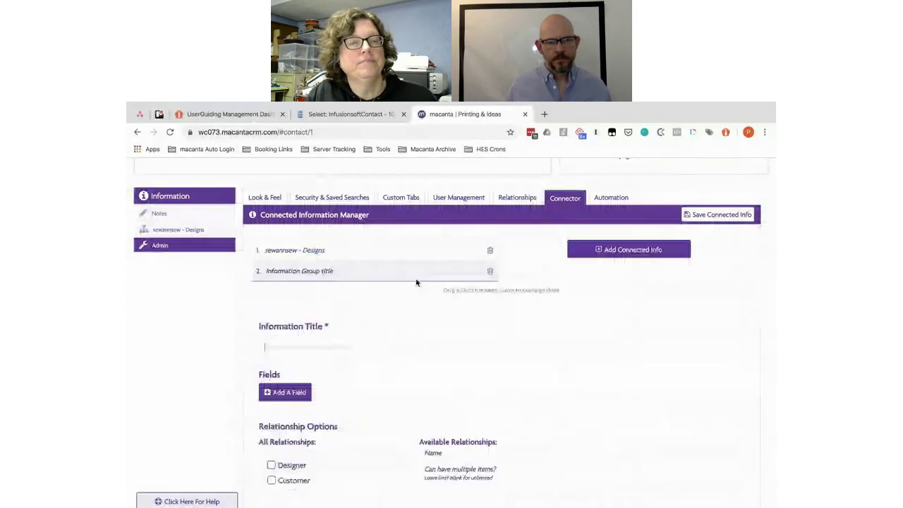
pyautogui.click(282, 339)
pyautogui.hotkey('ctrl', 'v')
pyautogui.scroll(-2, 282, 339)
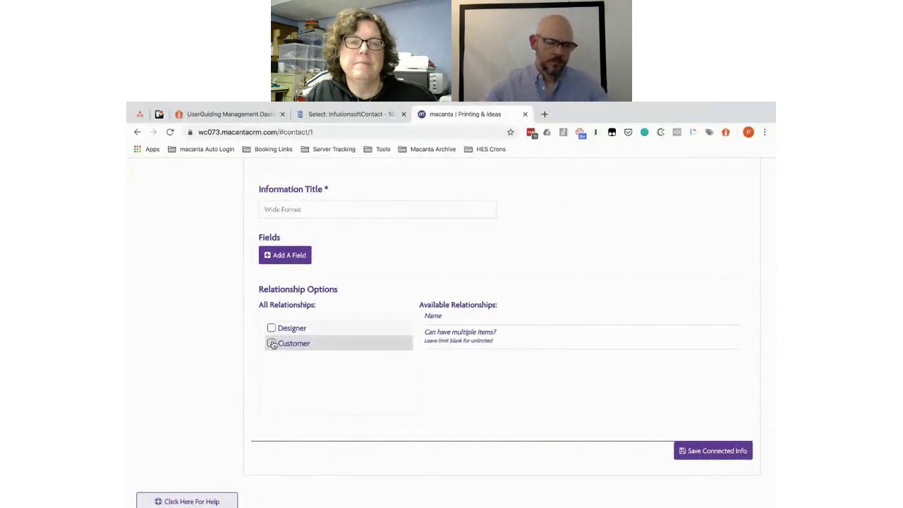
pyautogui.click(271, 344)
pyautogui.scroll(2, 467, 279)
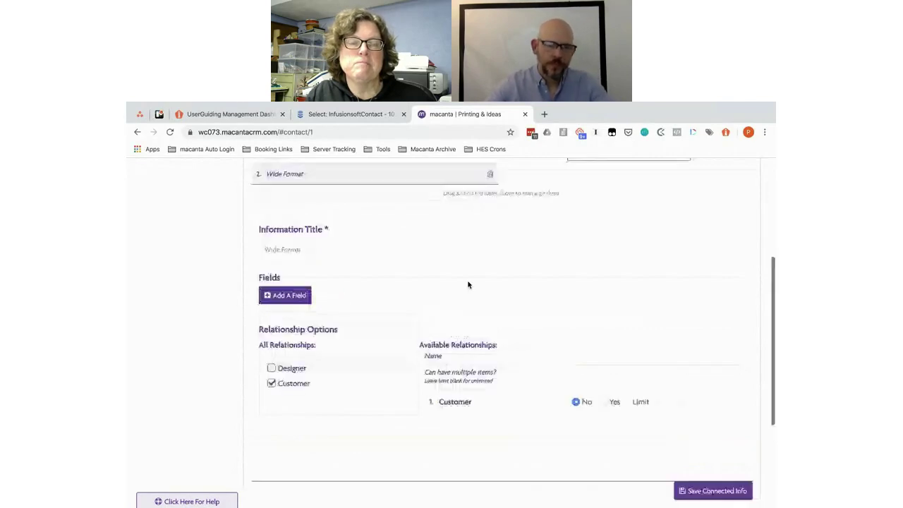
# Step: Check the planning document, then add the group's first field
pyautogui.hotkey('alt', 'Tab')
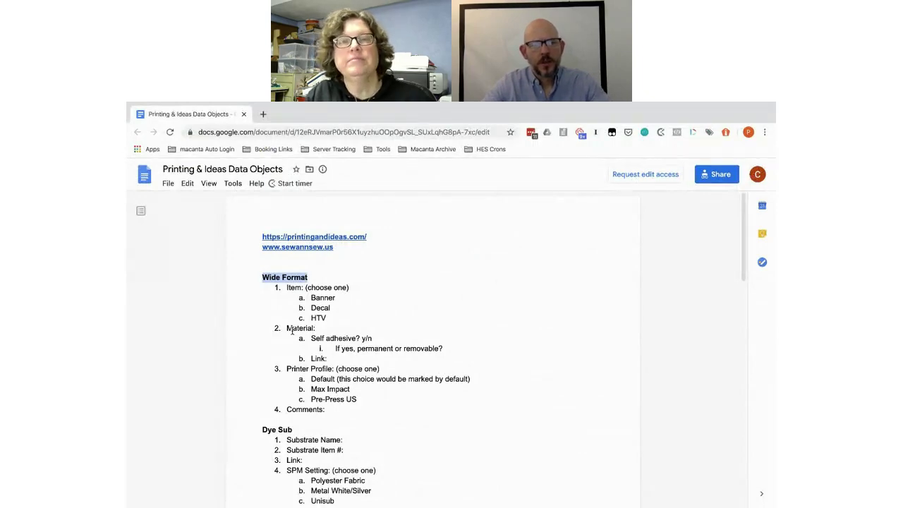
pyautogui.hotkey('alt', 'Tab')
pyautogui.click(332, 328)
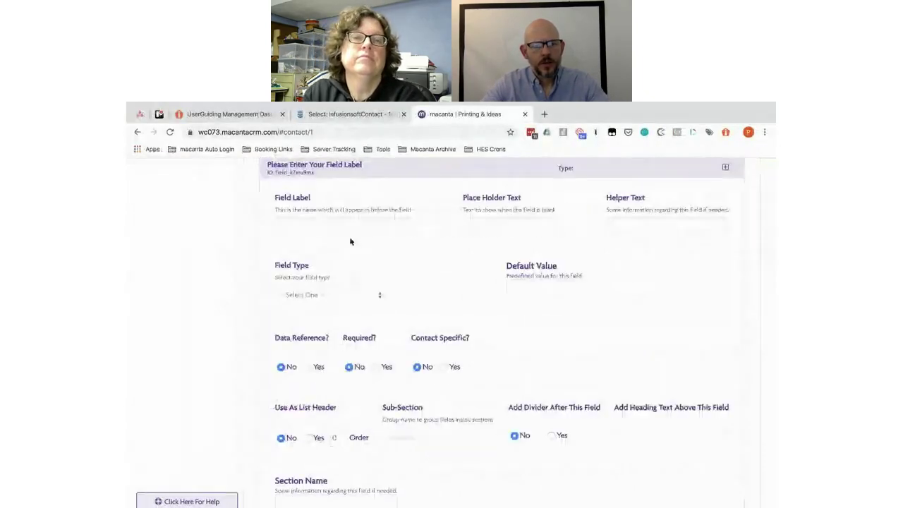
# Step: Append 'Jobs' to the group title so it reads Wide Format Jobs
pyautogui.scroll(2, 327, 228)
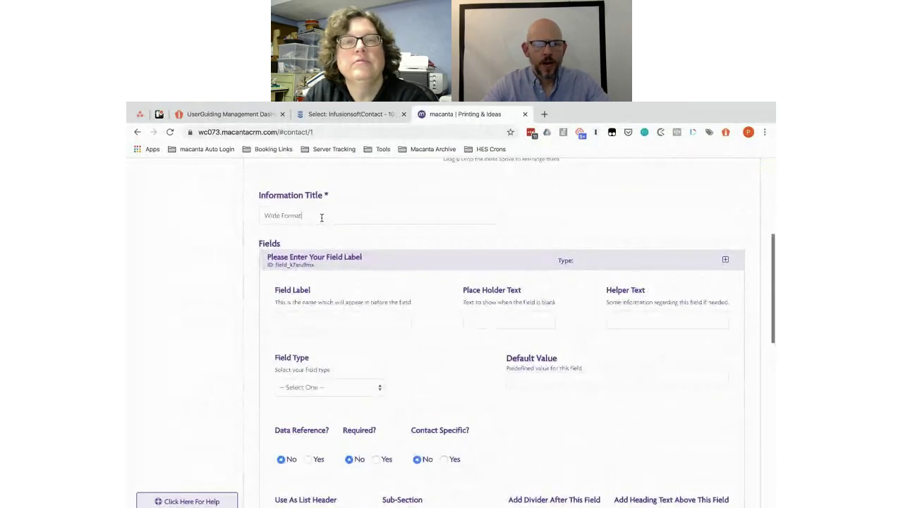
pyautogui.write('Jobs')
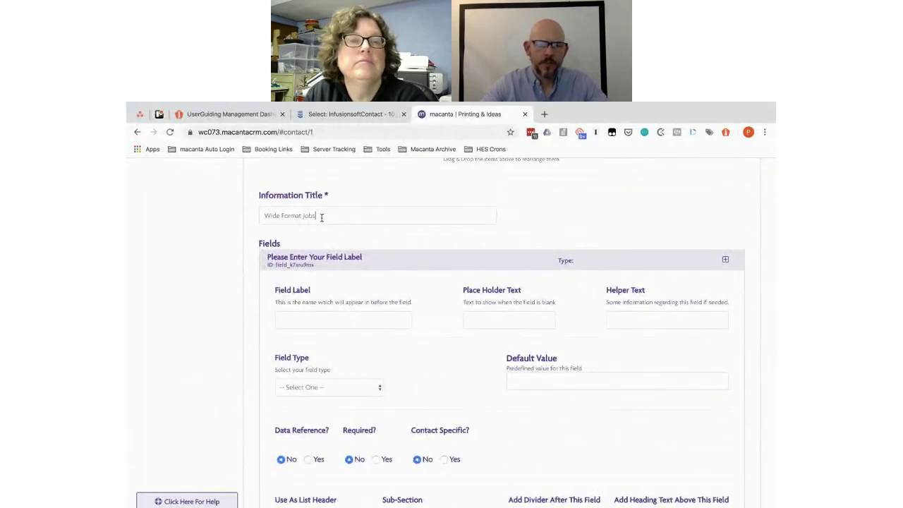
pyautogui.scroll(-1, 392, 268)
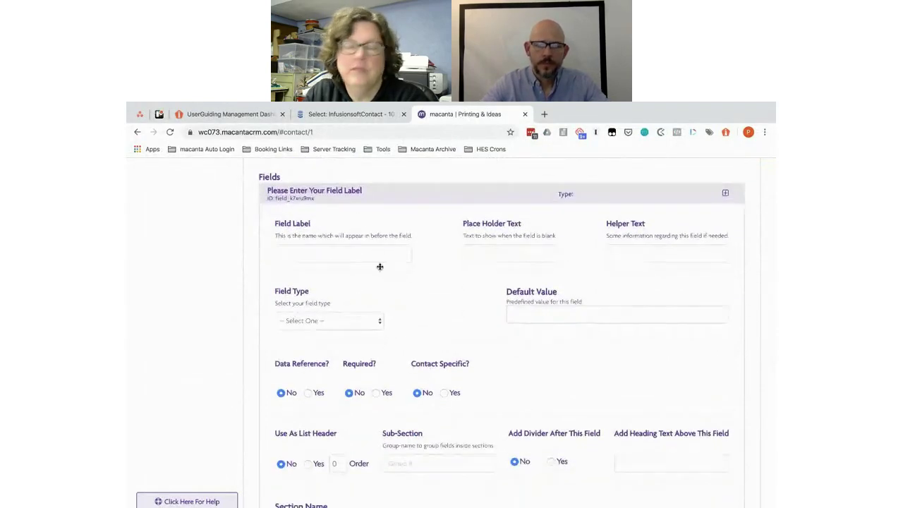
# Step: Add an Item field of type Select, with Item as label and placeholder
pyautogui.click(374, 254)
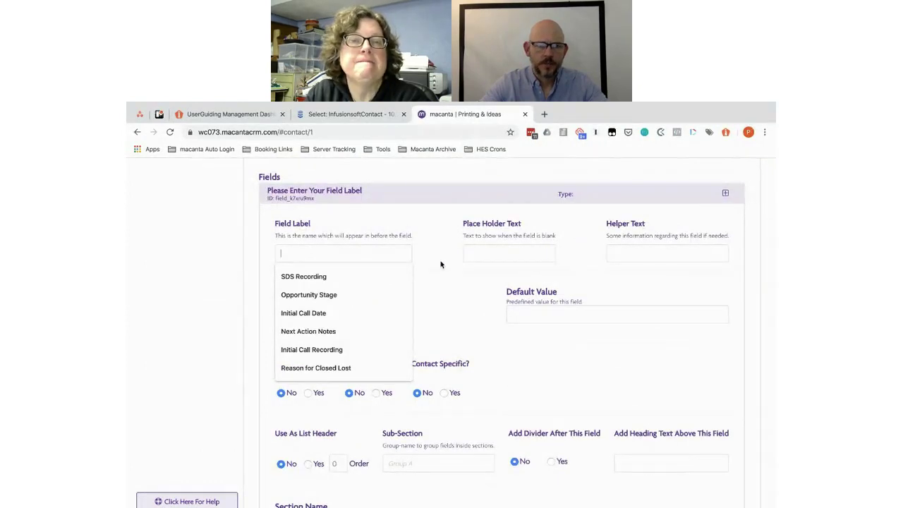
pyautogui.hotkey('alt', 'Tab')
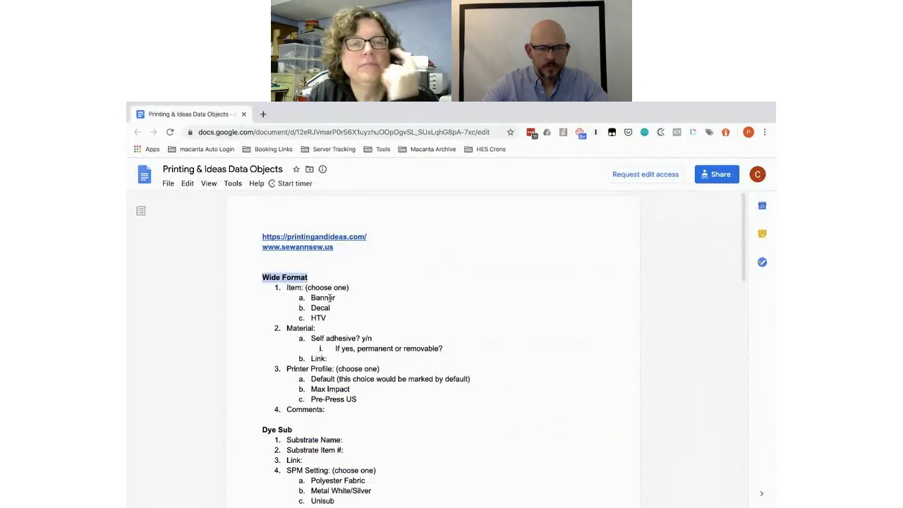
pyautogui.doubleClick(290, 288)
pyautogui.hotkey('ctrl', 'c')
pyautogui.hotkey('alt', 'Tab')
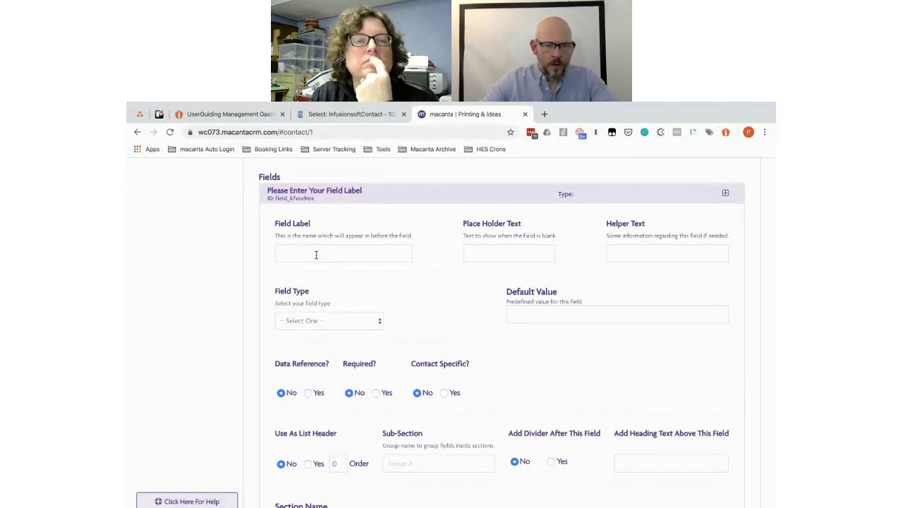
pyautogui.click(316, 255)
pyautogui.hotkey('ctrl', 'v')
pyautogui.click(474, 253)
pyautogui.hotkey('ctrl', 'v')
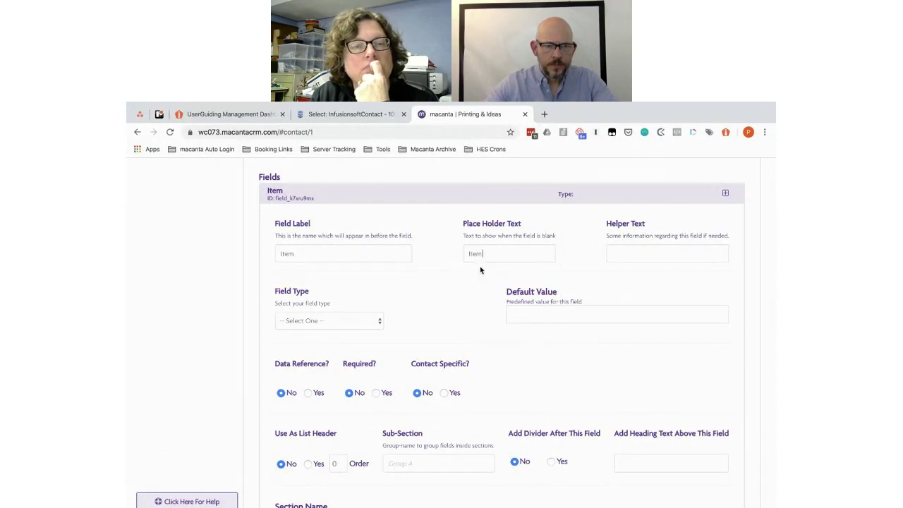
pyautogui.click(319, 322)
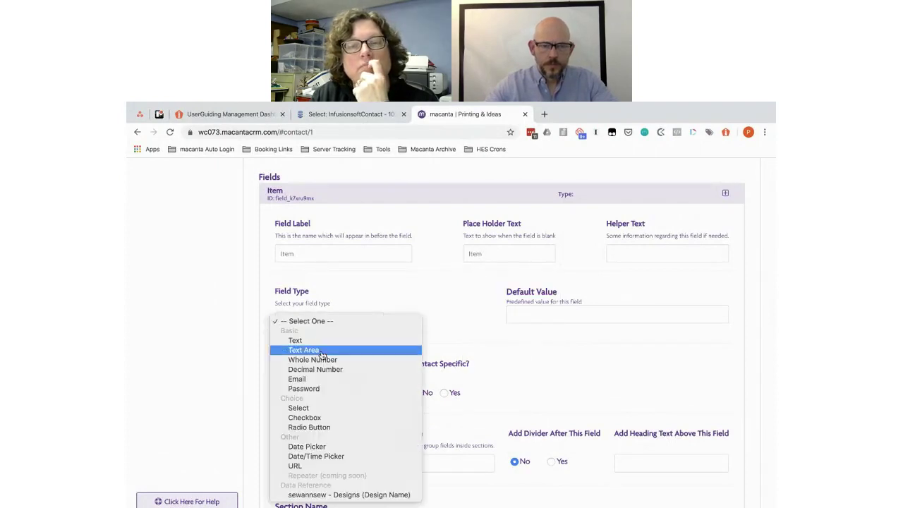
pyautogui.click(310, 408)
# Step: Give Item the choices Banner, Decal and HTV and make it list header 1
pyautogui.hotkey('alt', 'Tab')
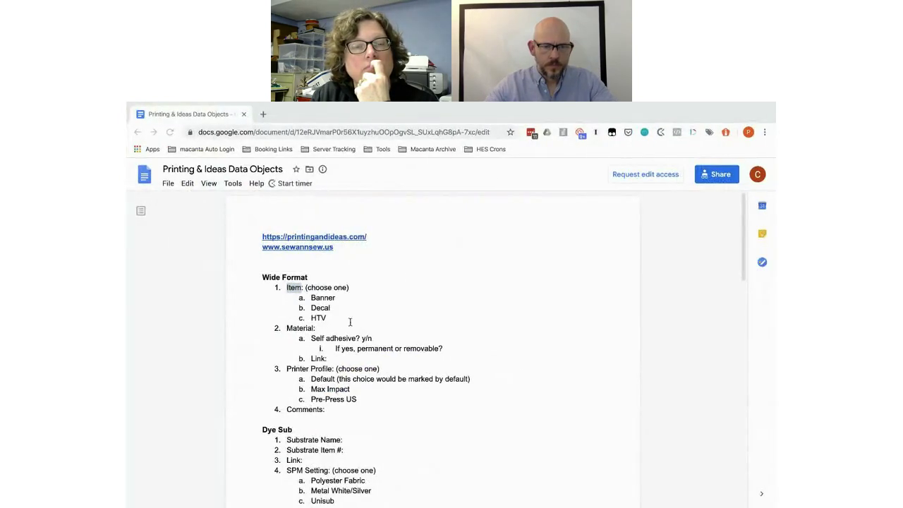
pyautogui.moveTo(340, 320); pyautogui.dragTo(311, 297)
pyautogui.hotkey('ctrl', 'c')
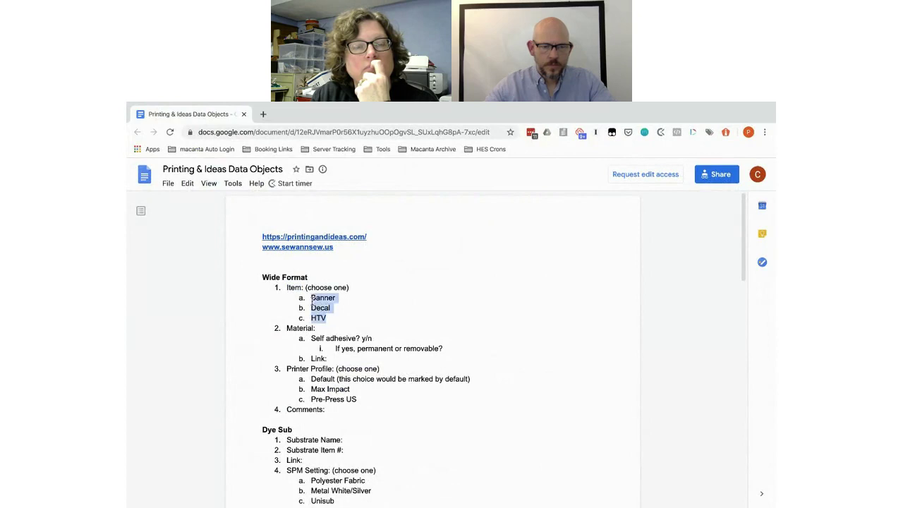
pyautogui.hotkey('alt', 'Tab')
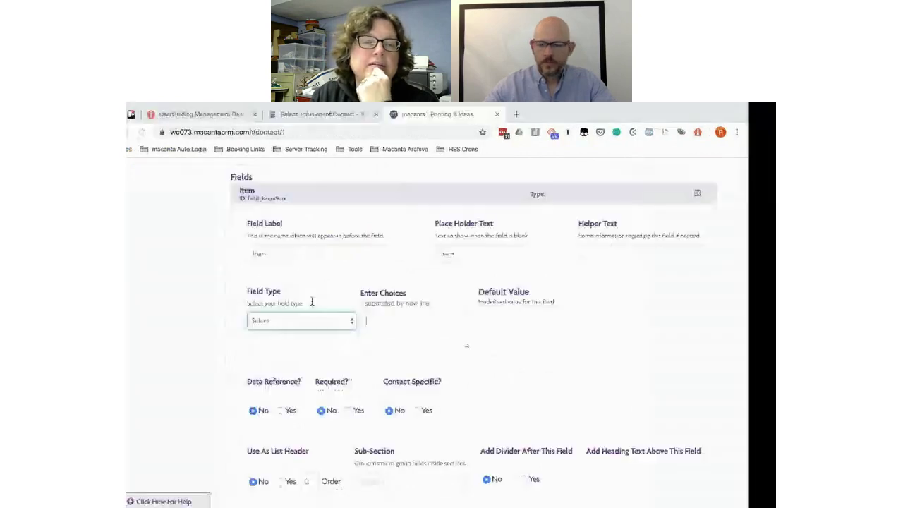
pyautogui.click(415, 321)
pyautogui.hotkey('ctrl', 'v')
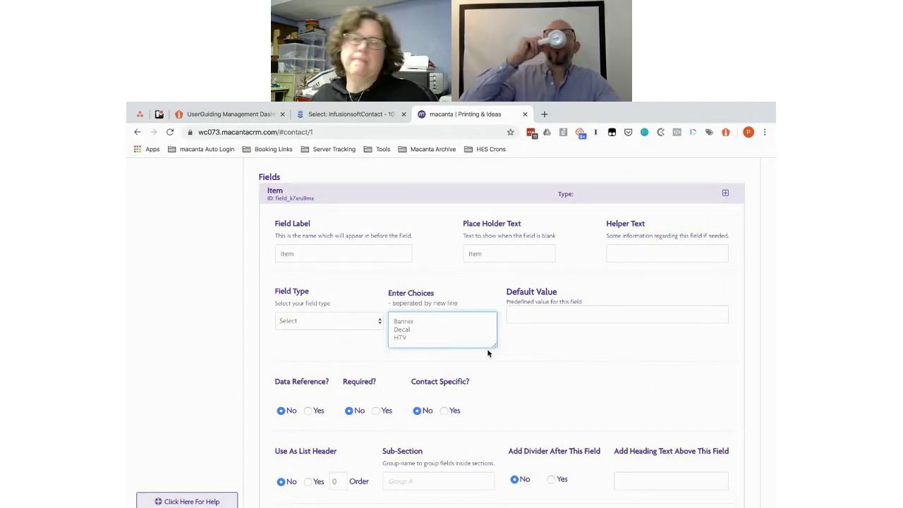
pyautogui.scroll(-2, 488, 349)
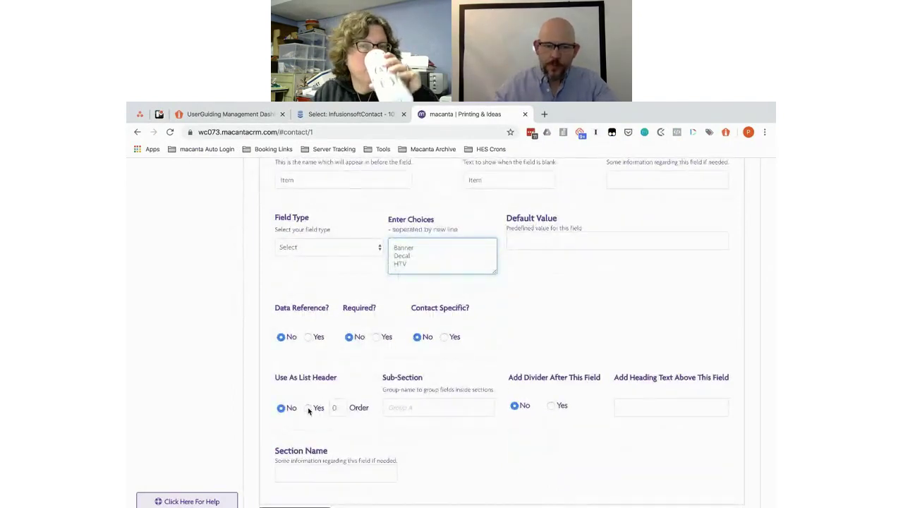
pyautogui.click(309, 408)
pyautogui.click(341, 409)
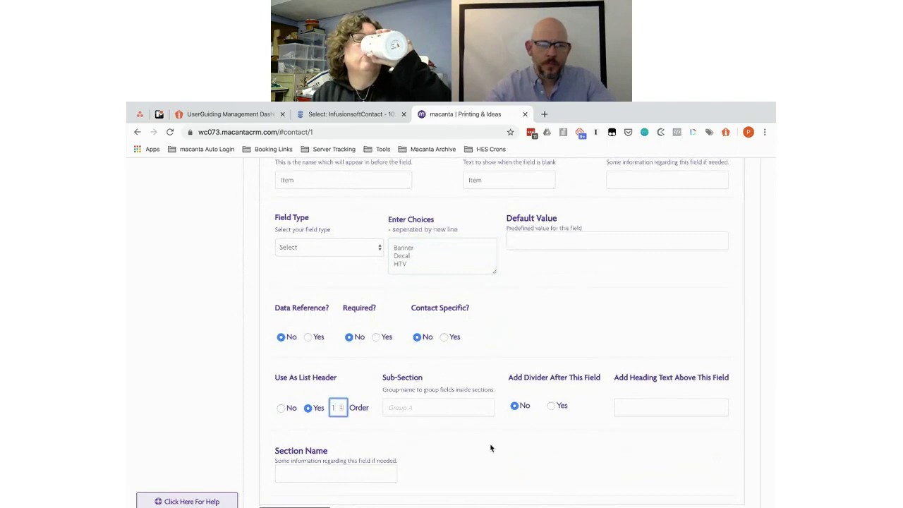
pyautogui.scroll(-2, 487, 451)
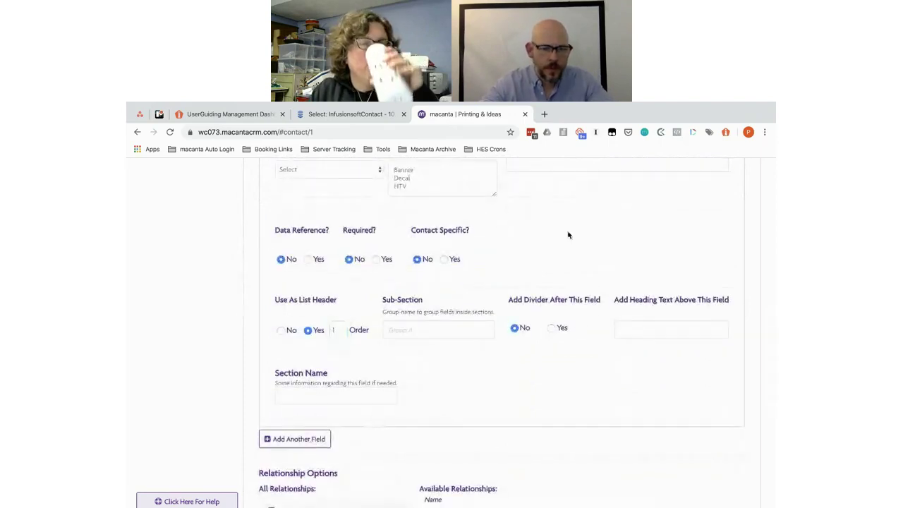
pyautogui.hotkey('alt', 'Tab')
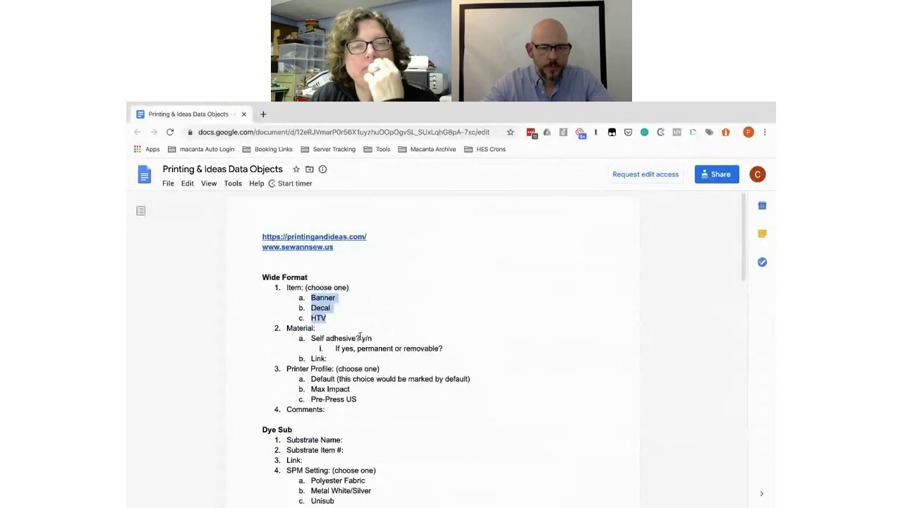
# Step: Label the new field 'Self adhesive?' with matching placeholder text from the plan
pyautogui.click(360, 337)
pyautogui.moveTo(359, 337); pyautogui.dragTo(309, 337)
pyautogui.hotkey('ctrl', 'c')
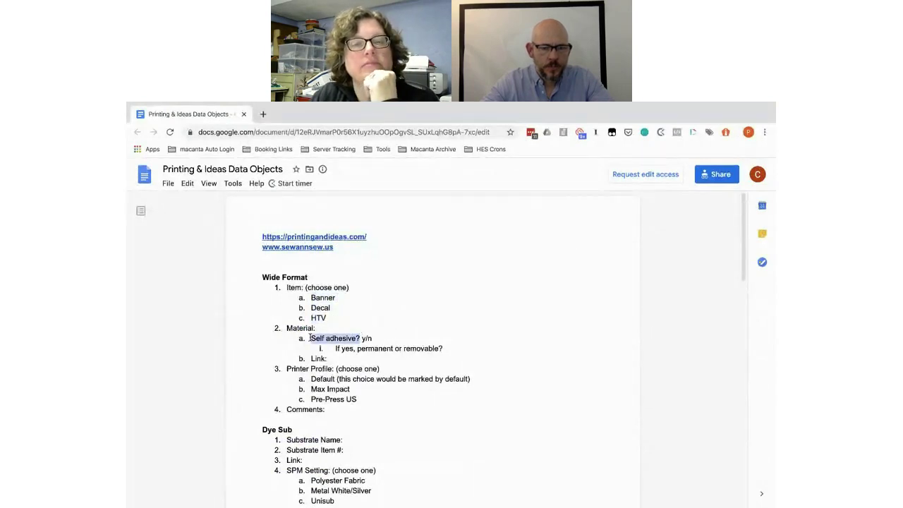
pyautogui.hotkey('alt', 'Tab')
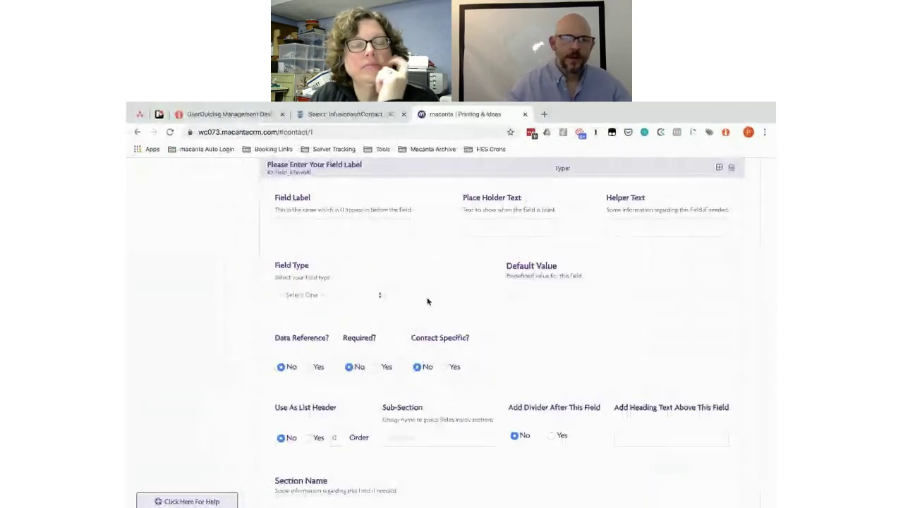
pyautogui.click(317, 226)
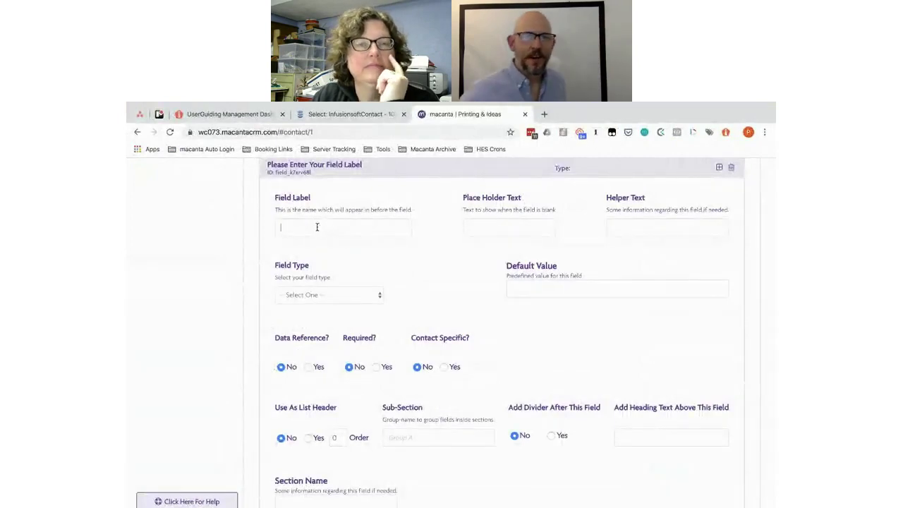
pyautogui.hotkey('ctrl', 'v')
pyautogui.click(474, 226)
pyautogui.hotkey('ctrl', 'v')
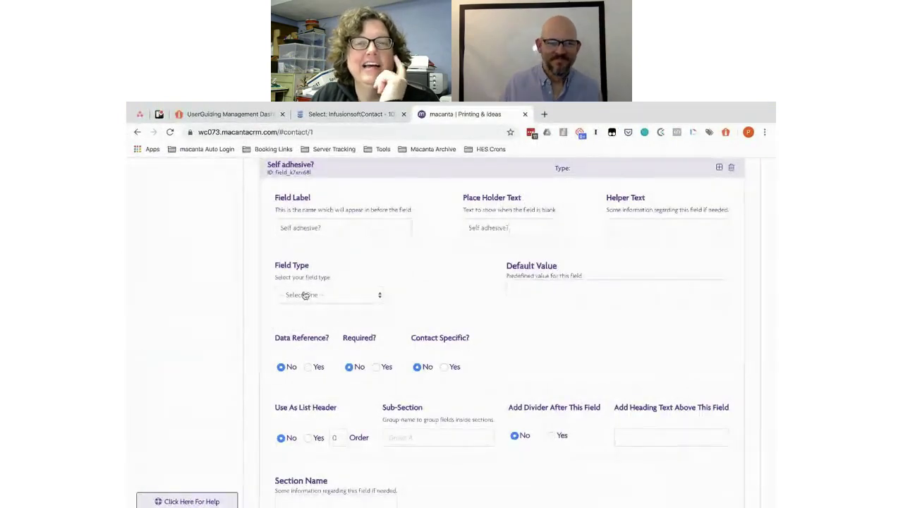
# Step: Make Self adhesive? a Radio Button field with the choices Yes and No
pyautogui.click(304, 295)
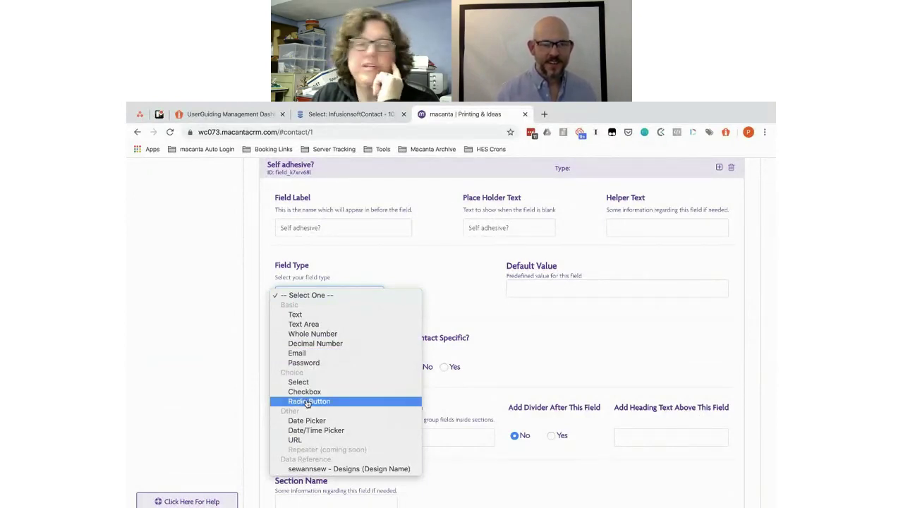
pyautogui.click(307, 402)
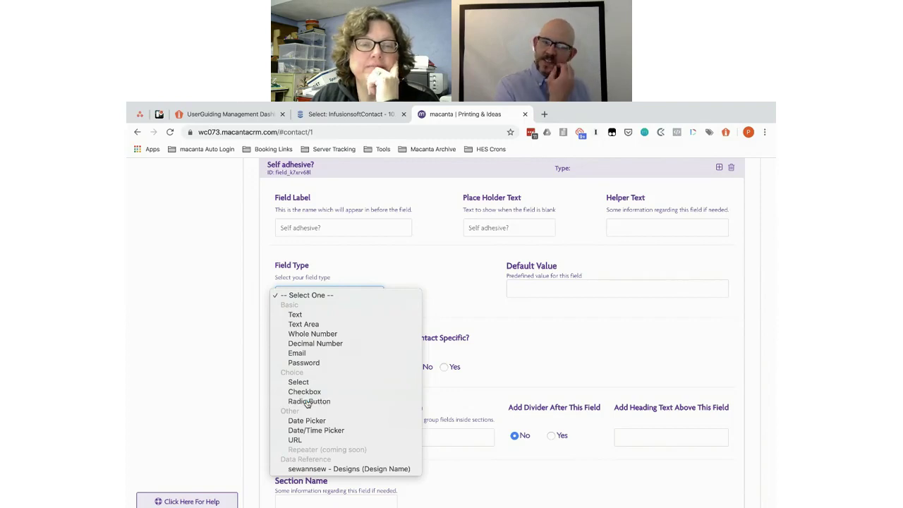
pyautogui.click(410, 299)
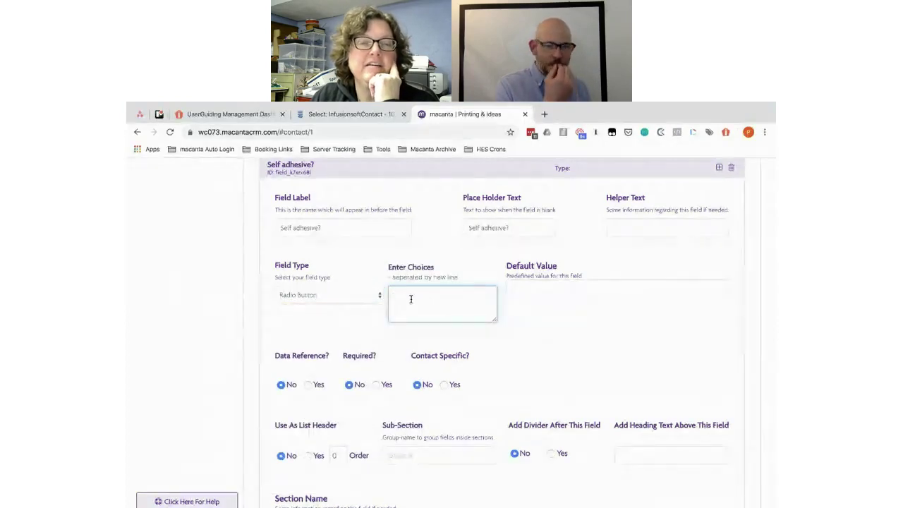
pyautogui.write('Yes')
pyautogui.press('Return')
pyautogui.write('No')
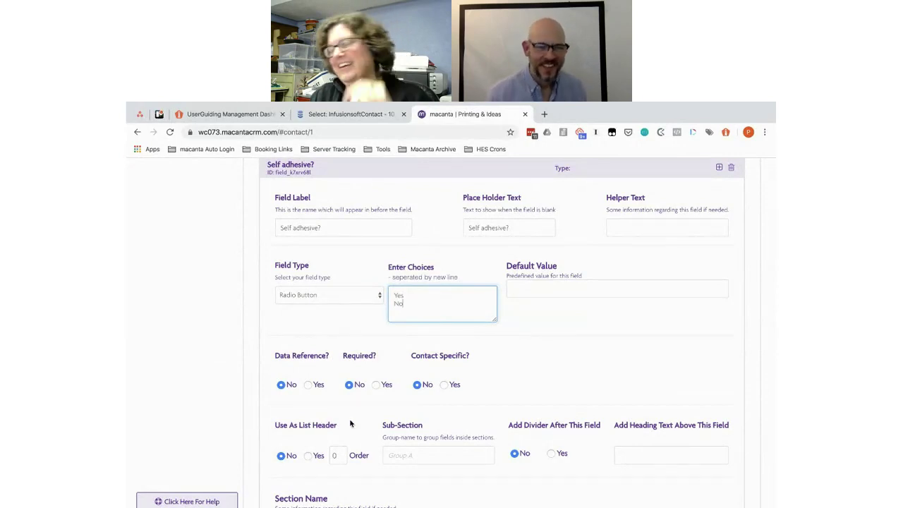
pyautogui.scroll(-1, 347, 443)
pyautogui.scroll(-2, 346, 442)
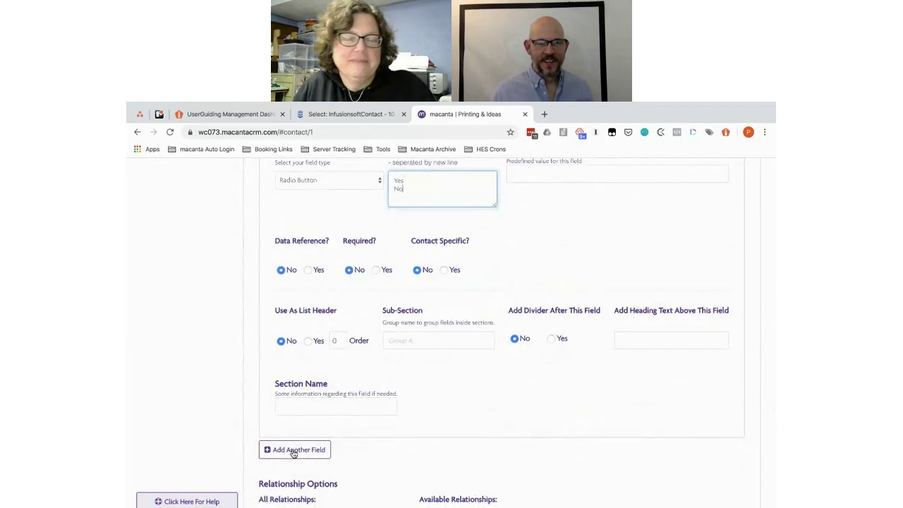
pyautogui.hotkey('alt', 'Tab')
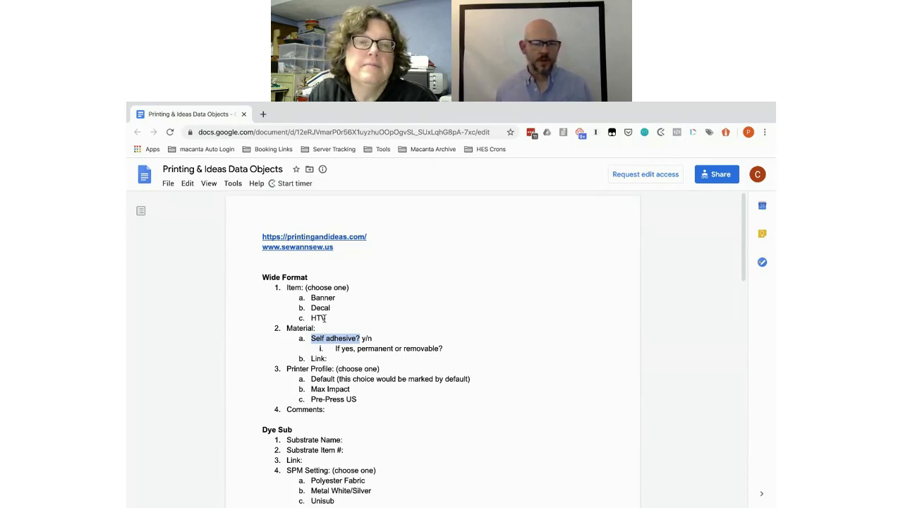
# Step: Copy 'If yes, permanent or removable?' from the Wide Format spec
pyautogui.moveTo(442, 348); pyautogui.dragTo(331, 348)
pyautogui.hotkey('ctrl', 'c')
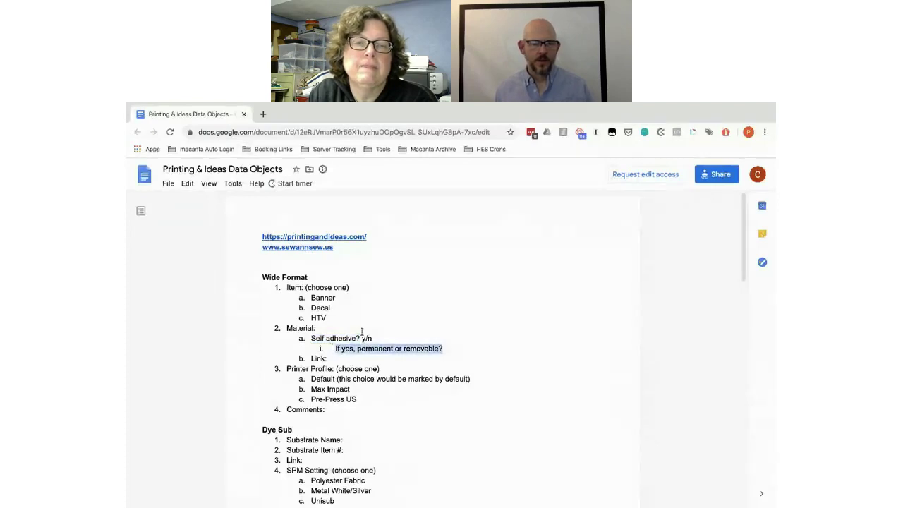
pyautogui.hotkey('ctrl', 'Left')
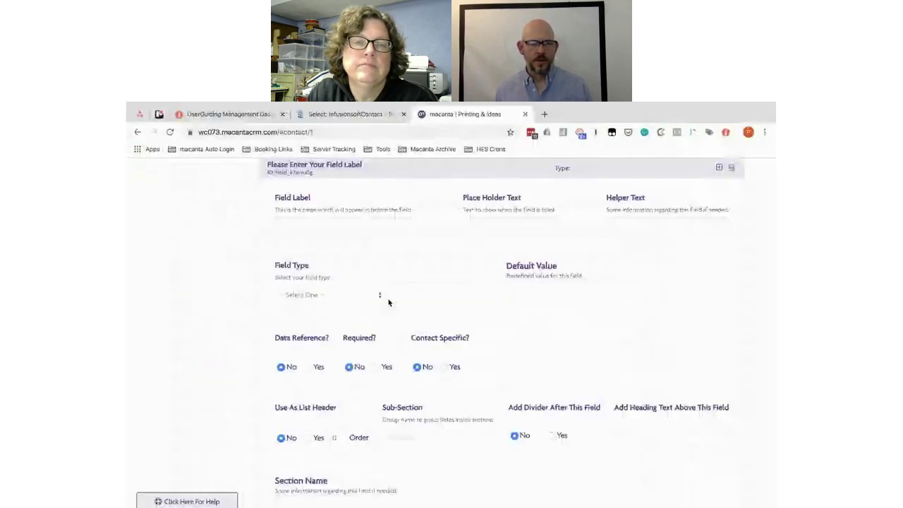
# Step: Use 'If yes, permanent or removable?' as the new field's label and placeholder text
pyautogui.scroll(2, 388, 302)
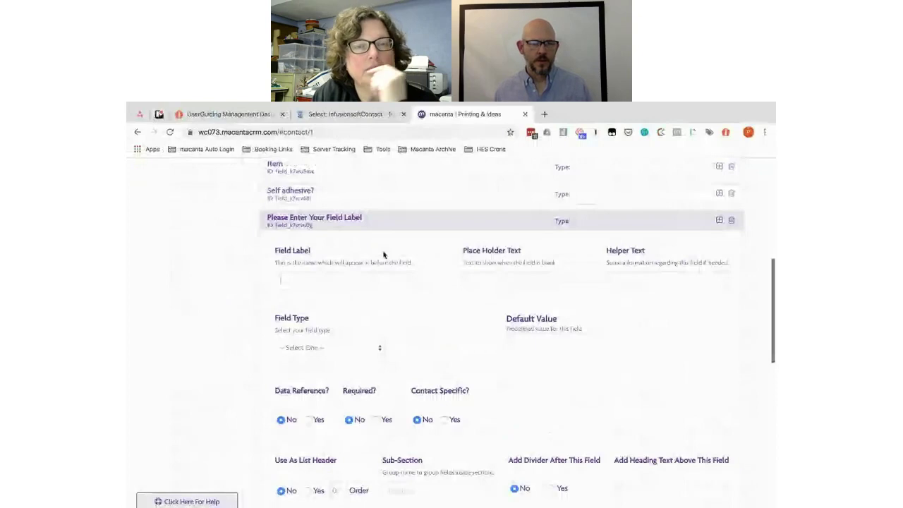
pyautogui.hotkey('ctrl', 'v')
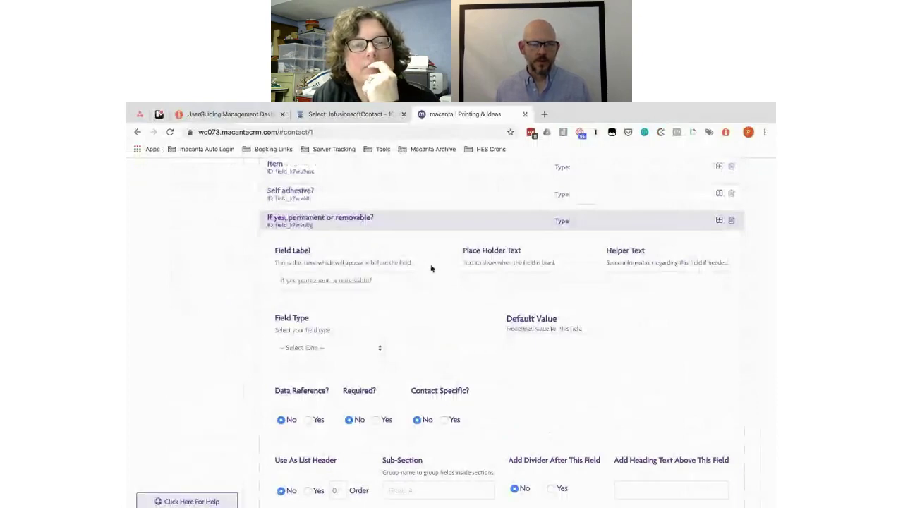
pyautogui.click(485, 280)
pyautogui.hotkey('ctrl', 'v')
# Step: Make it a Select field with the choices Permanent and Removable
pyautogui.click(315, 347)
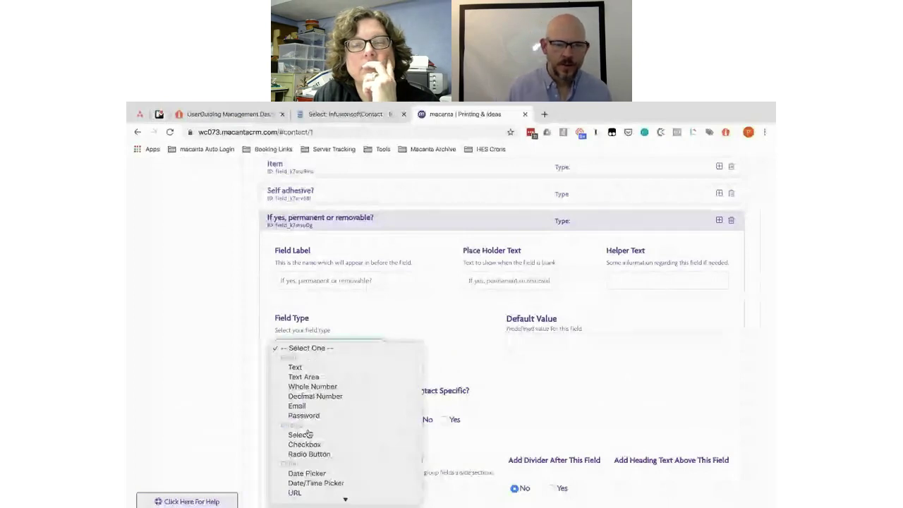
pyautogui.click(310, 454)
pyautogui.click(400, 343)
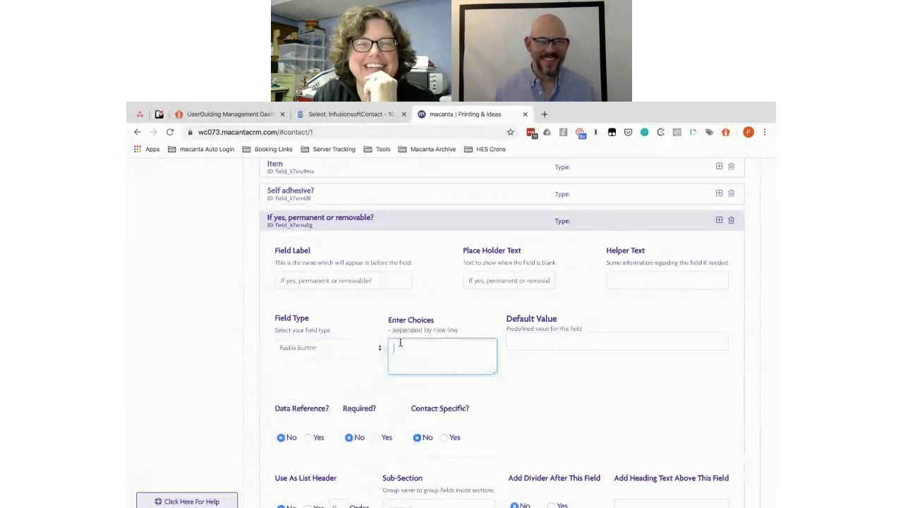
pyautogui.click(351, 348)
pyautogui.click(329, 330)
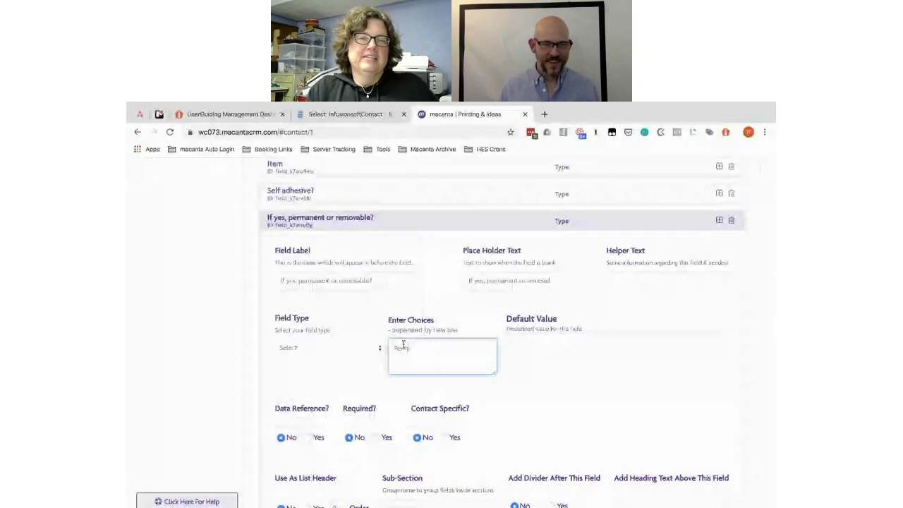
pyautogui.write('nent')
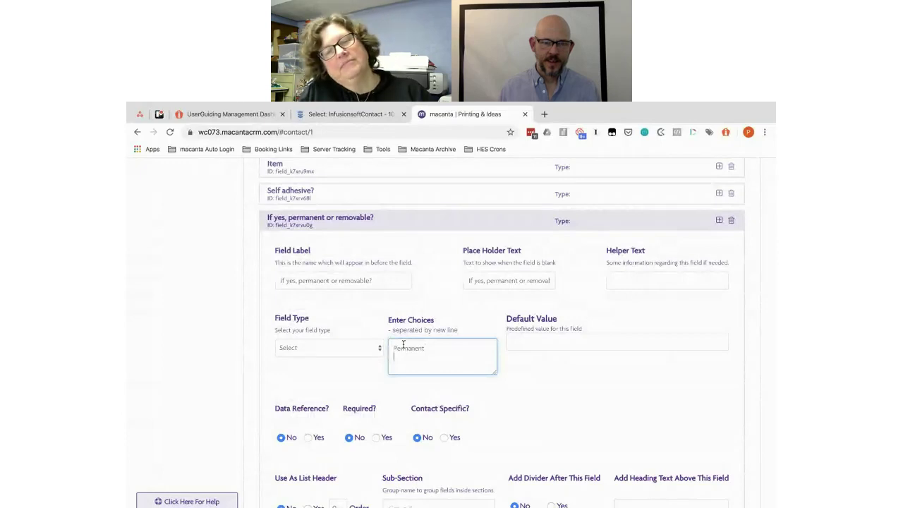
pyautogui.press('Return')
pyautogui.write('Remov')
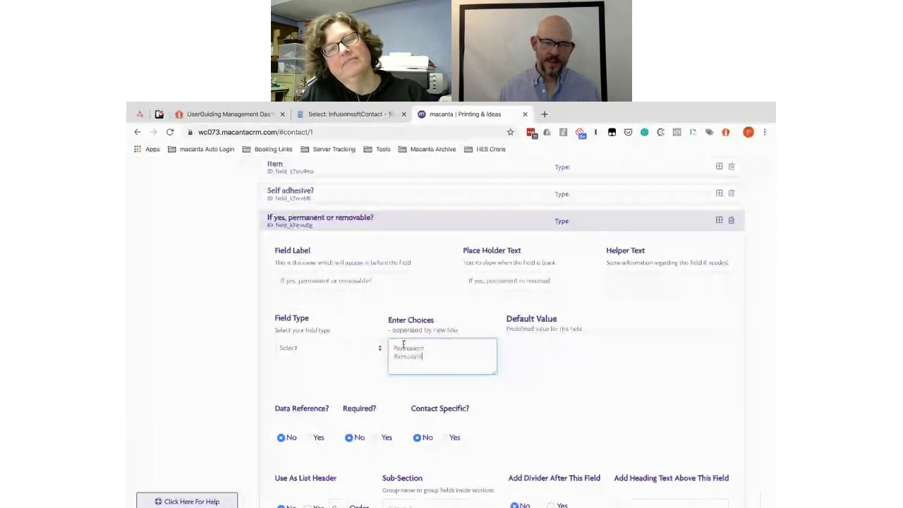
pyautogui.write('able')
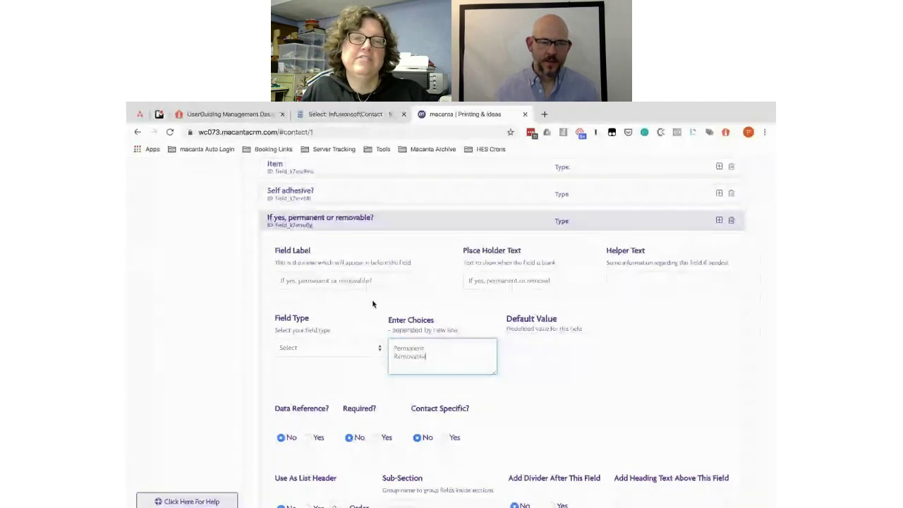
pyautogui.scroll(-3, 365, 355)
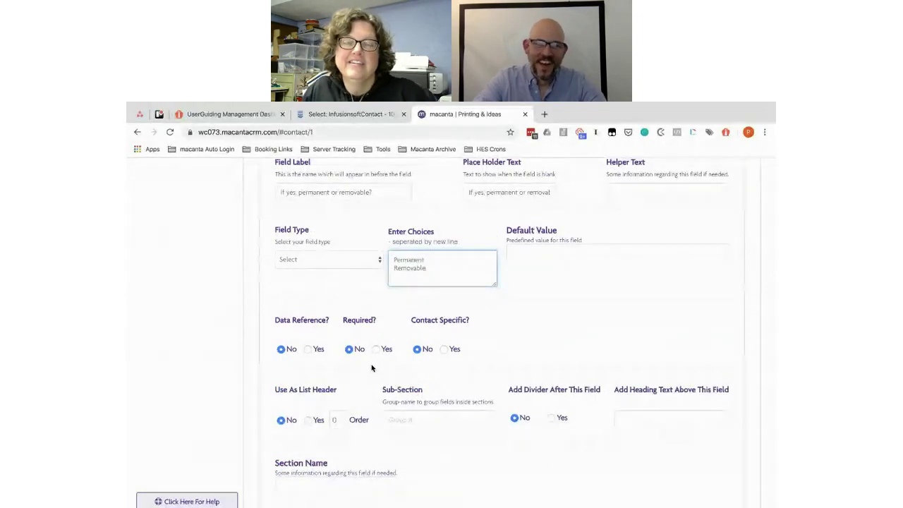
pyautogui.scroll(2, 372, 367)
pyautogui.scroll(-1, 371, 367)
pyautogui.scroll(-2, 372, 367)
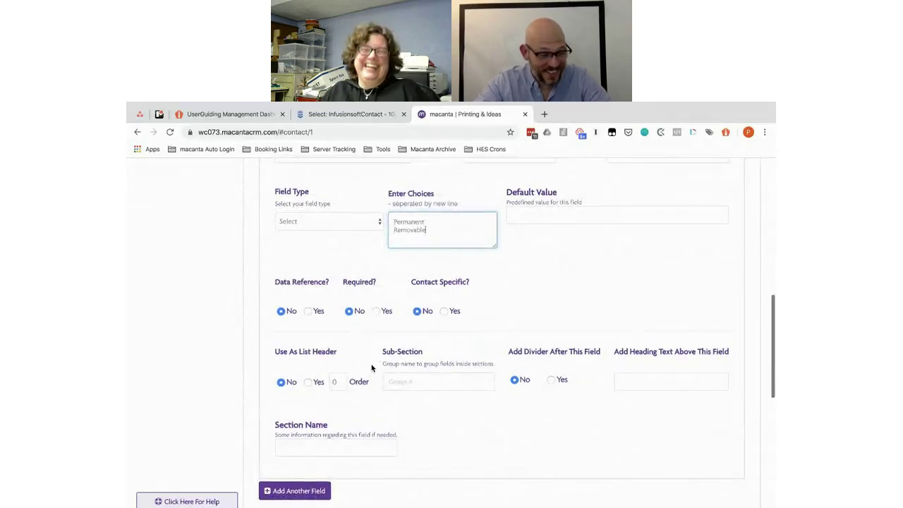
pyautogui.scroll(-2, 362, 405)
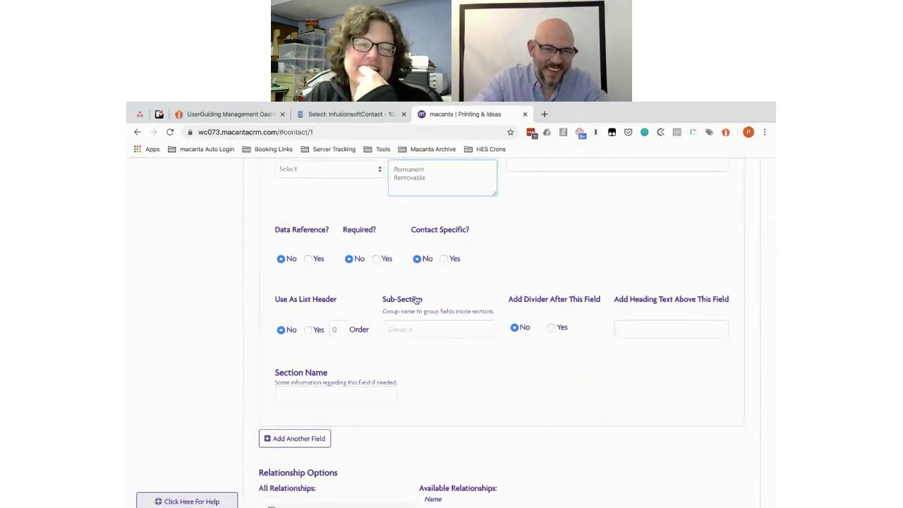
# Step: Label the new field Material Link, with Material Link as its placeholder text
pyautogui.hotkey('alt', 'Tab')
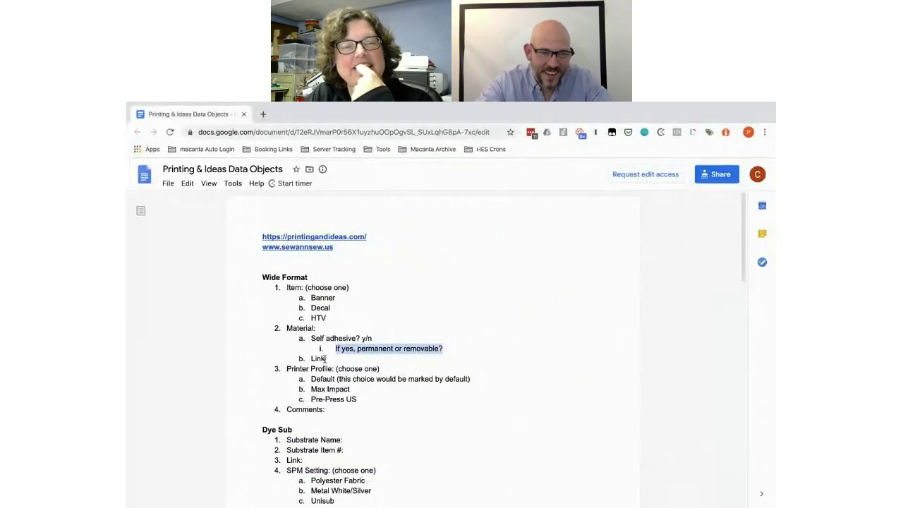
pyautogui.doubleClick(315, 358)
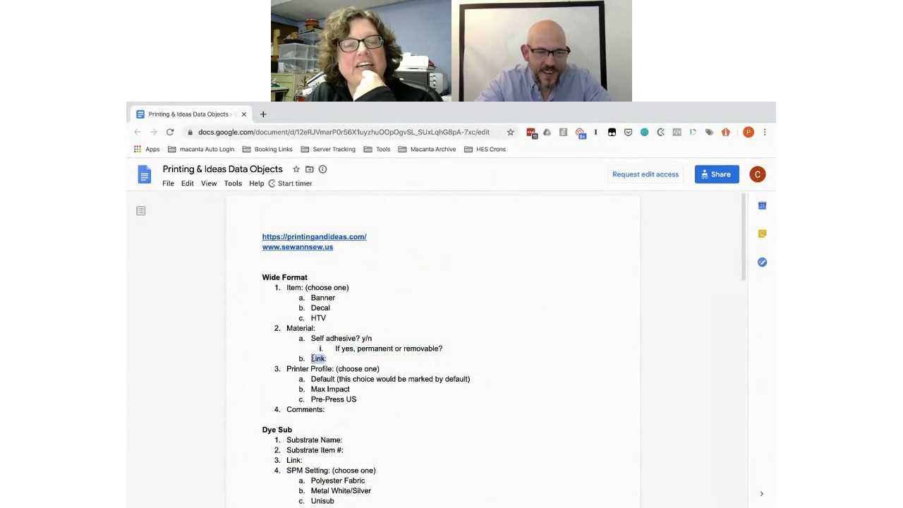
pyautogui.hotkey('alt', 'Tab')
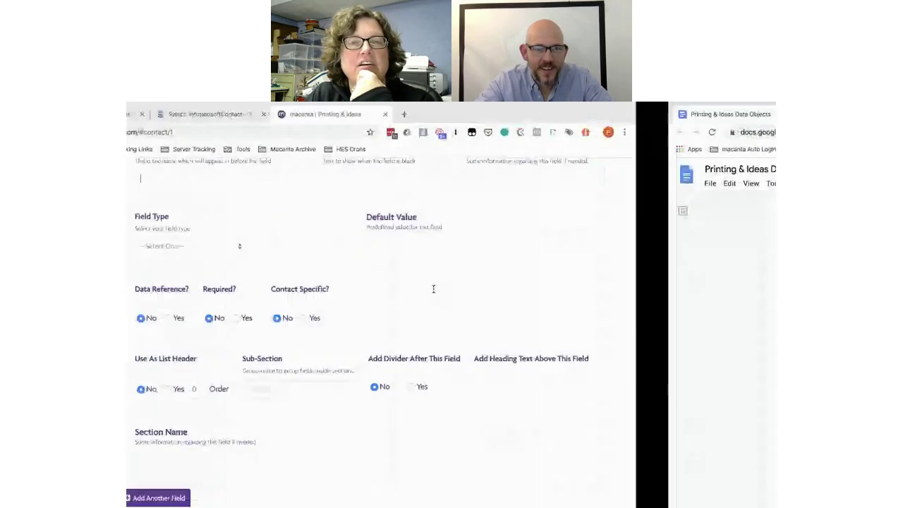
pyautogui.scroll(3, 458, 324)
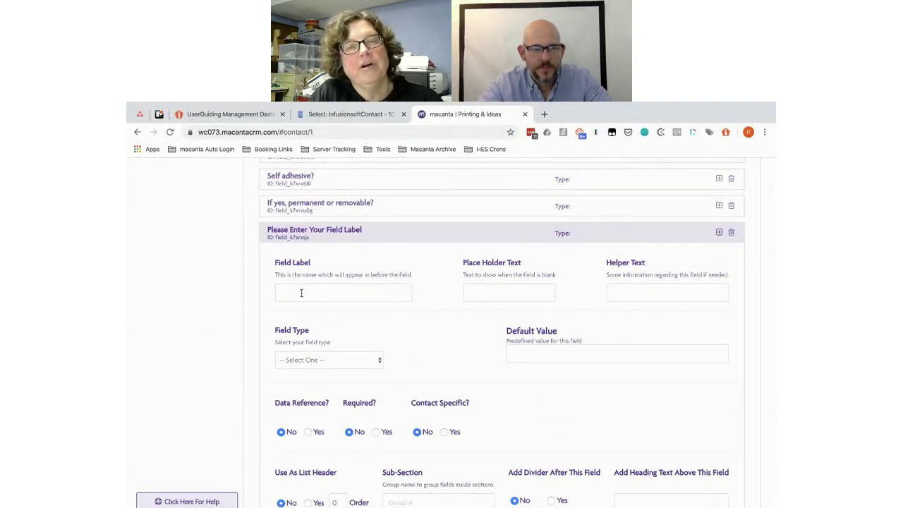
pyautogui.click(301, 293)
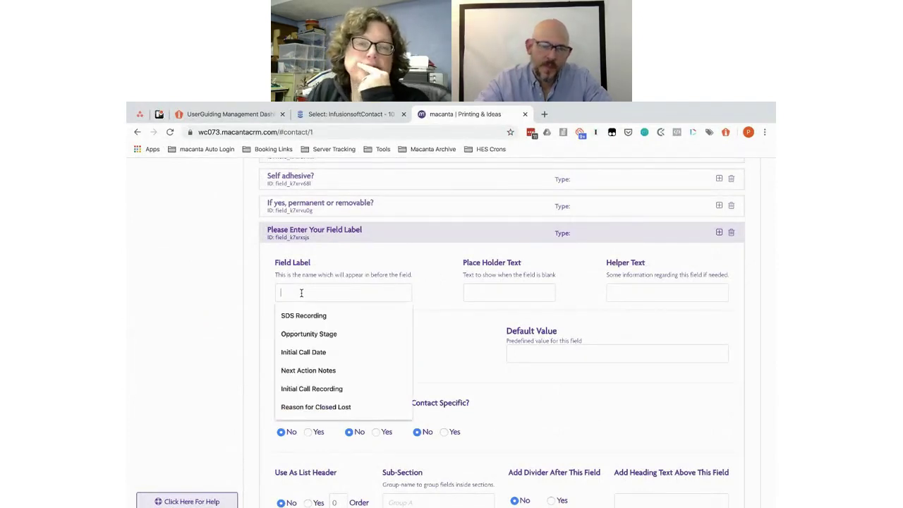
pyautogui.write('Material L')
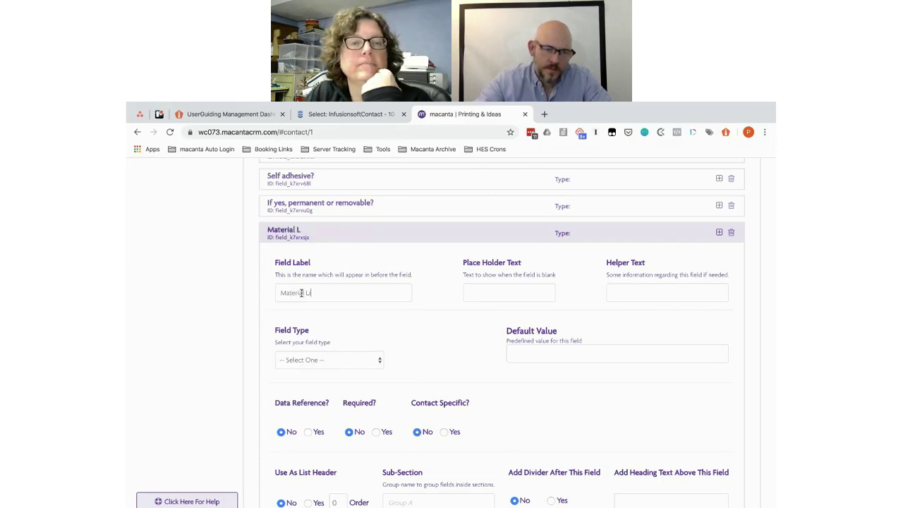
pyautogui.write('ink')
pyautogui.click(470, 292)
pyautogui.write('Material')
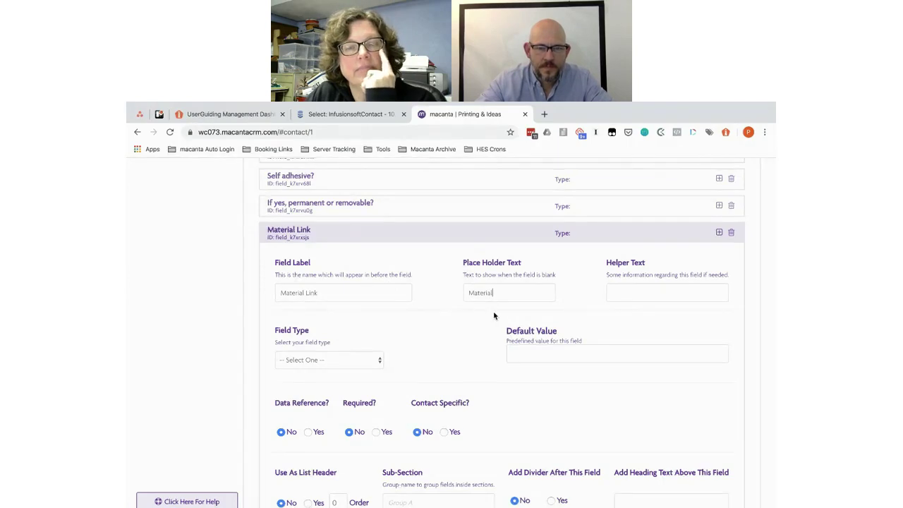
pyautogui.write(' Link')
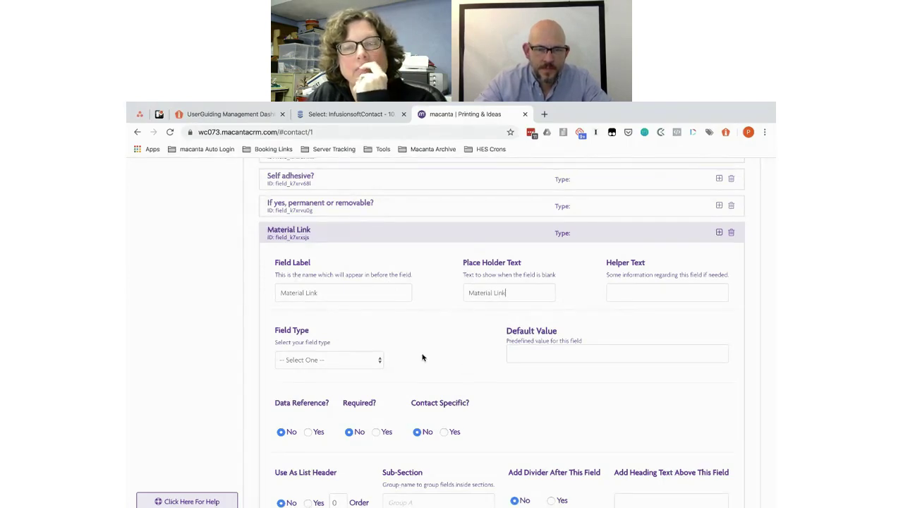
# Step: Set the Material Link field type to URL
pyautogui.click(361, 363)
pyautogui.scroll(-1, 339, 424)
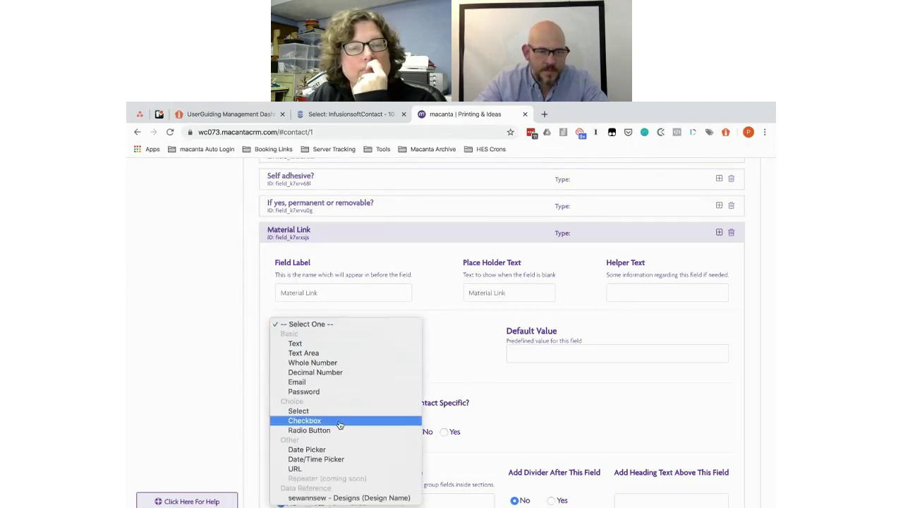
pyautogui.click(298, 467)
pyautogui.scroll(-3, 418, 370)
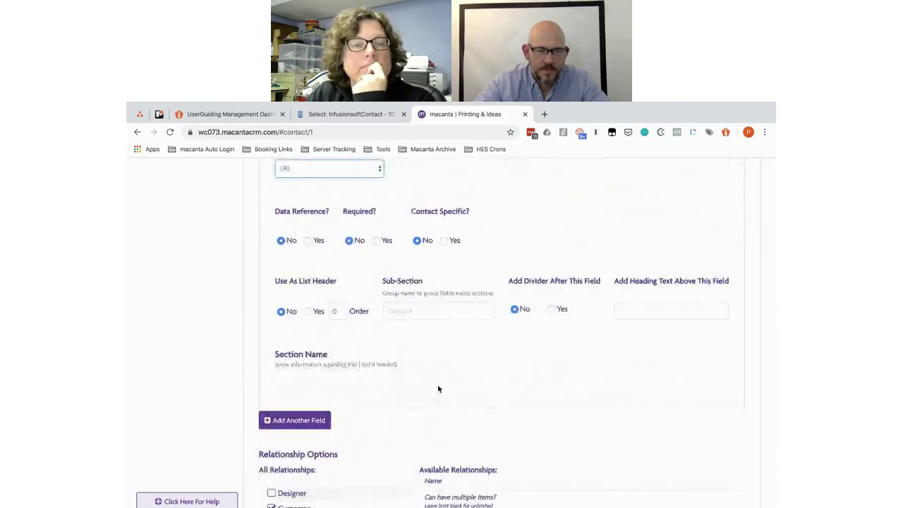
pyautogui.hotkey('alt', 'Tab')
# Step: Add a Printer Profile field with Printer Profile as its placeholder text
pyautogui.scroll(-1, 407, 357)
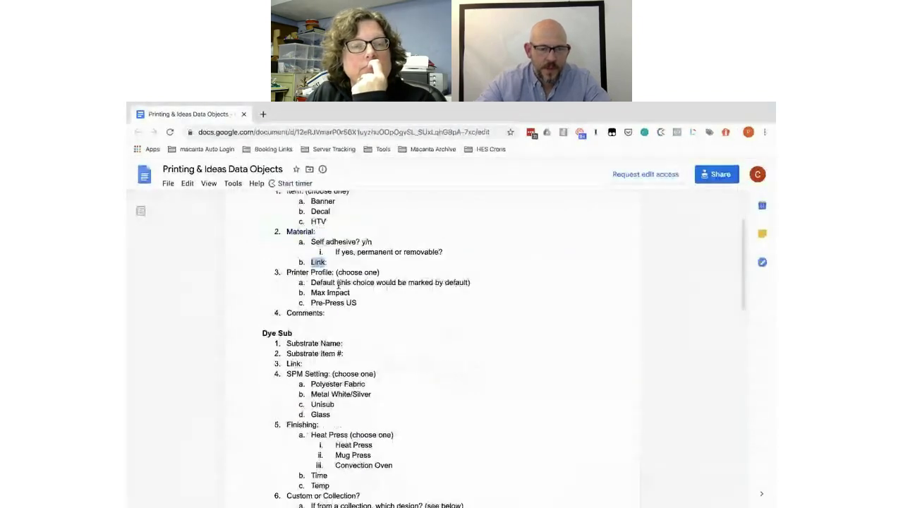
pyautogui.click(322, 273)
pyautogui.moveTo(322, 272); pyautogui.dragTo(287, 272)
pyautogui.hotkey('ctrl', 'c')
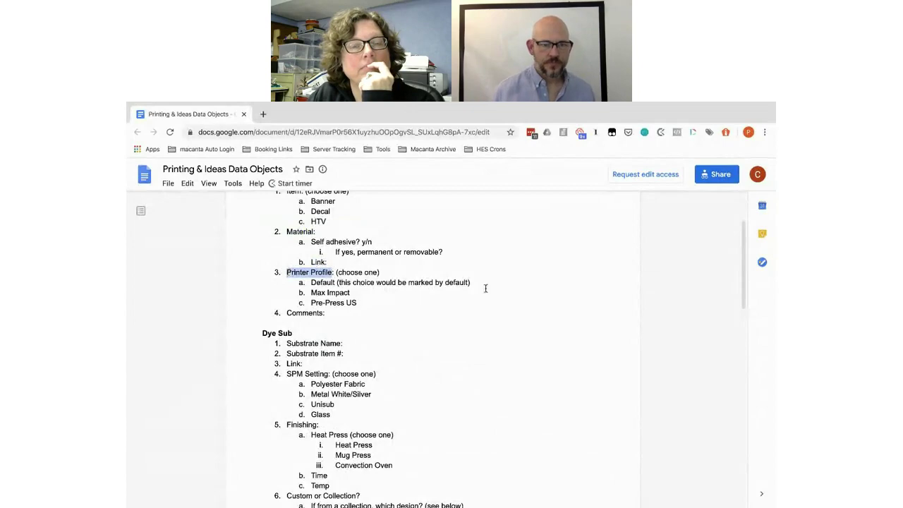
pyautogui.hotkey('ctrl', 'Left')
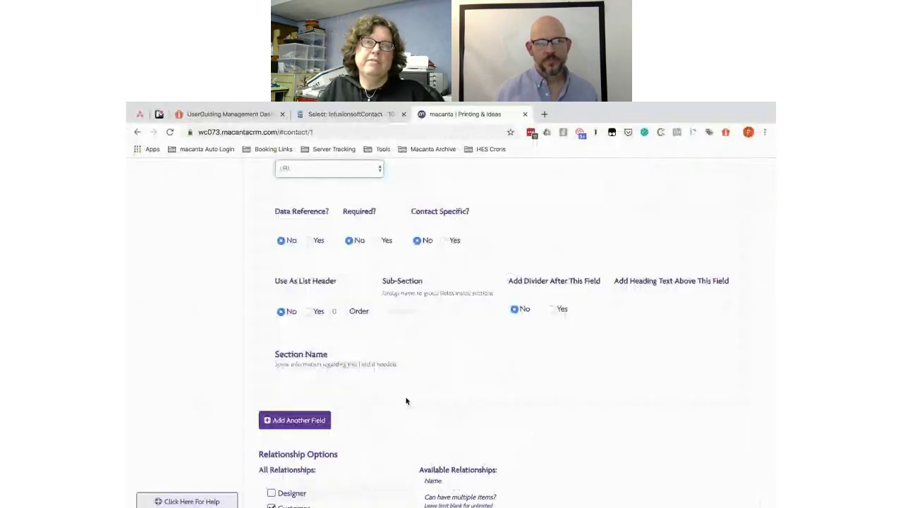
pyautogui.click(300, 420)
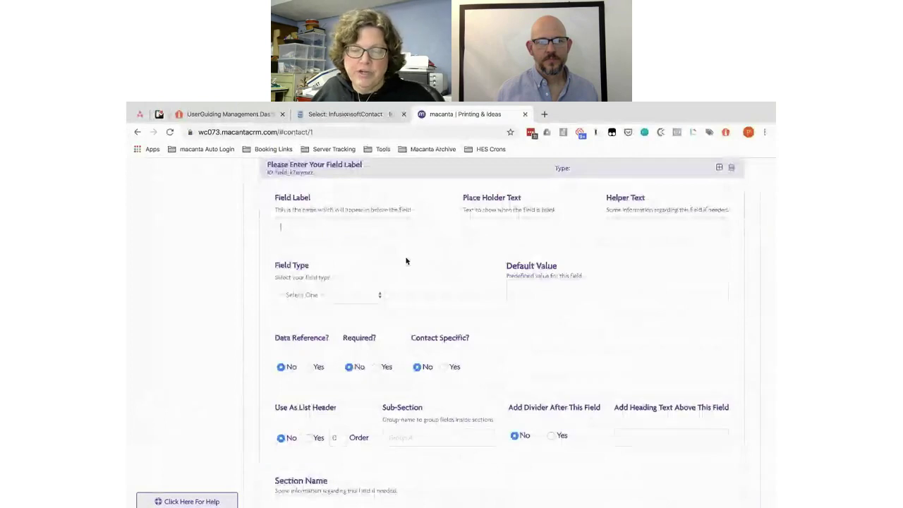
pyautogui.hotkey('ctrl', 'v')
pyautogui.click(498, 226)
pyautogui.hotkey('ctrl', 'v')
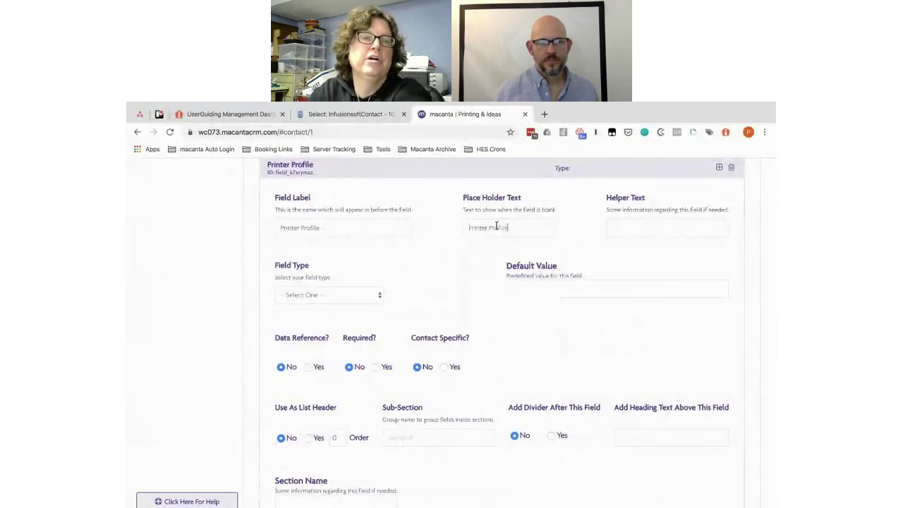
pyautogui.click(305, 295)
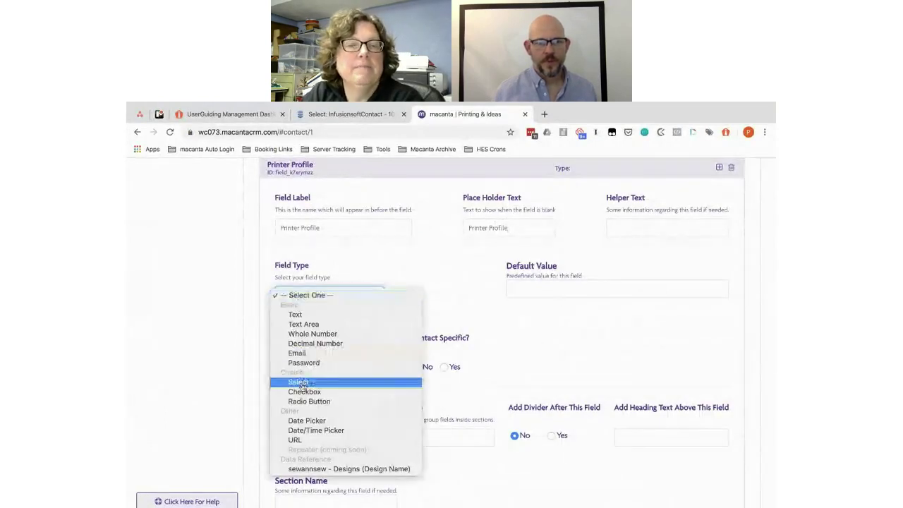
pyautogui.press('Escape')
# Step: Give Printer Profile the choices Default, Max Impact and Pre-Press US, defaulting to Default
pyautogui.hotkey('alt', 'Tab')
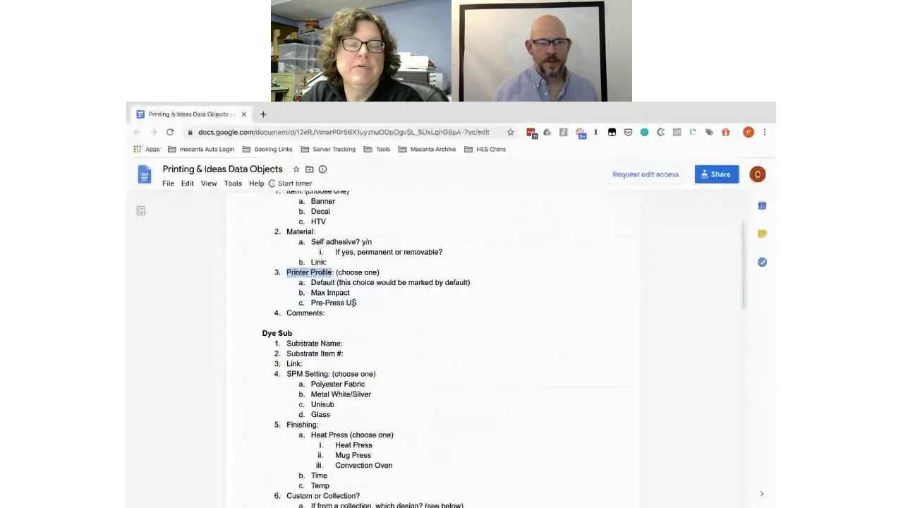
pyautogui.moveTo(358, 301); pyautogui.dragTo(308, 282)
pyautogui.hotkey('ctrl', 'c')
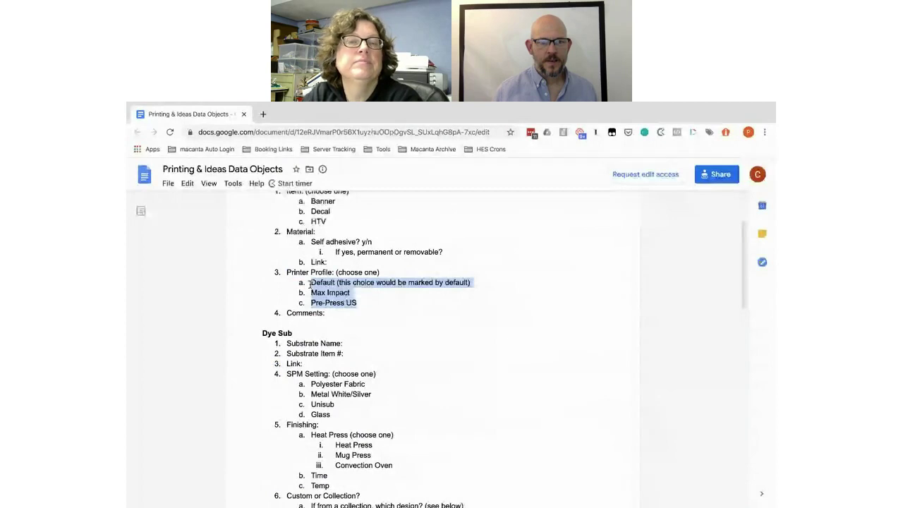
pyautogui.hotkey('ctrl', 'Left')
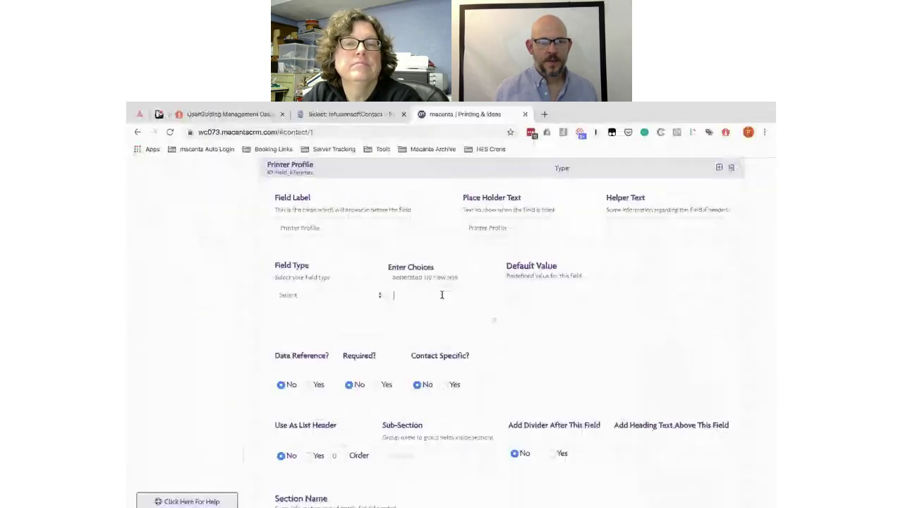
pyautogui.click(438, 300)
pyautogui.hotkey('ctrl', 'v')
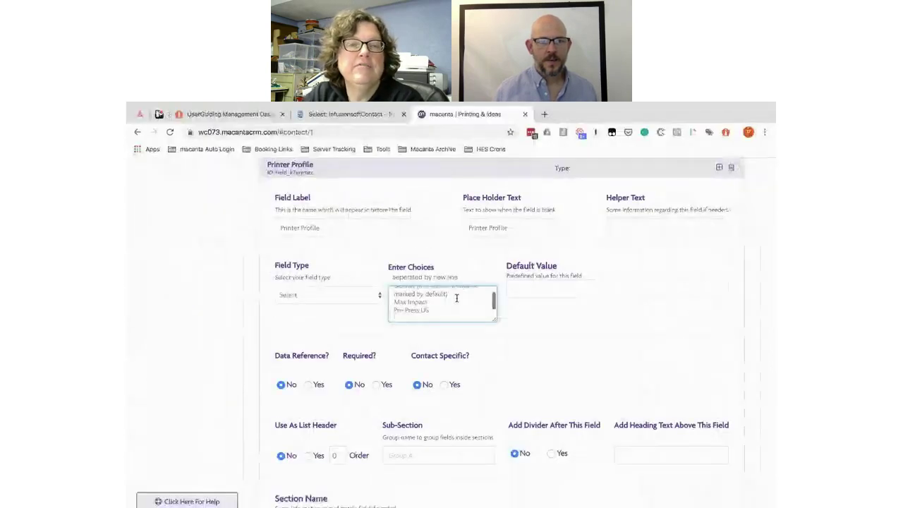
pyautogui.moveTo(452, 304); pyautogui.dragTo(417, 295)
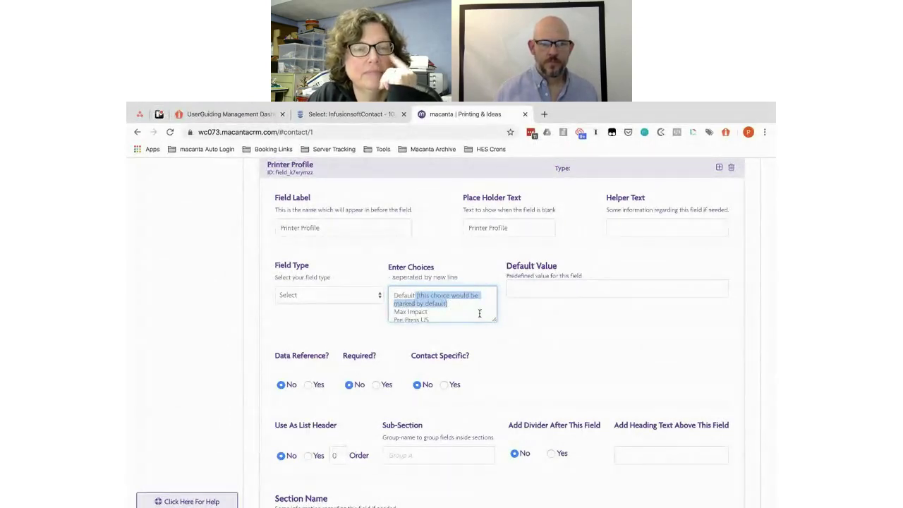
pyautogui.press('BackSpace')
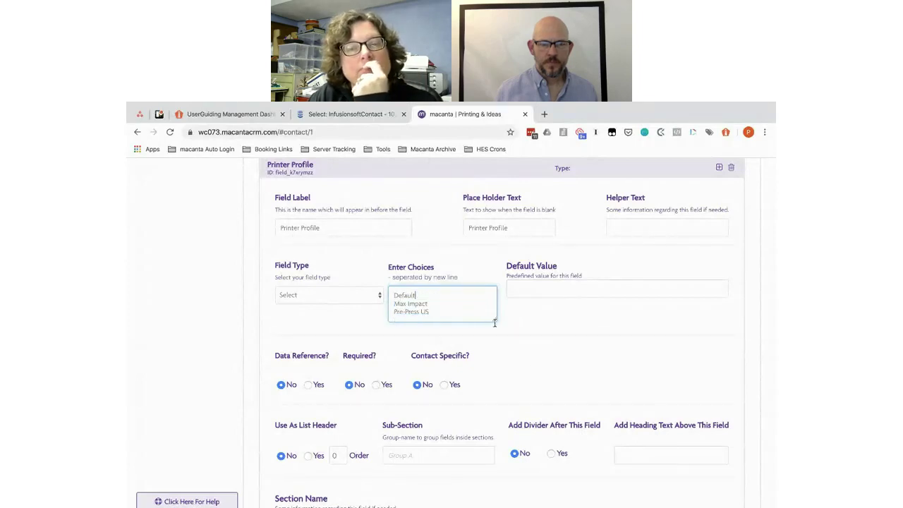
pyautogui.click(548, 289)
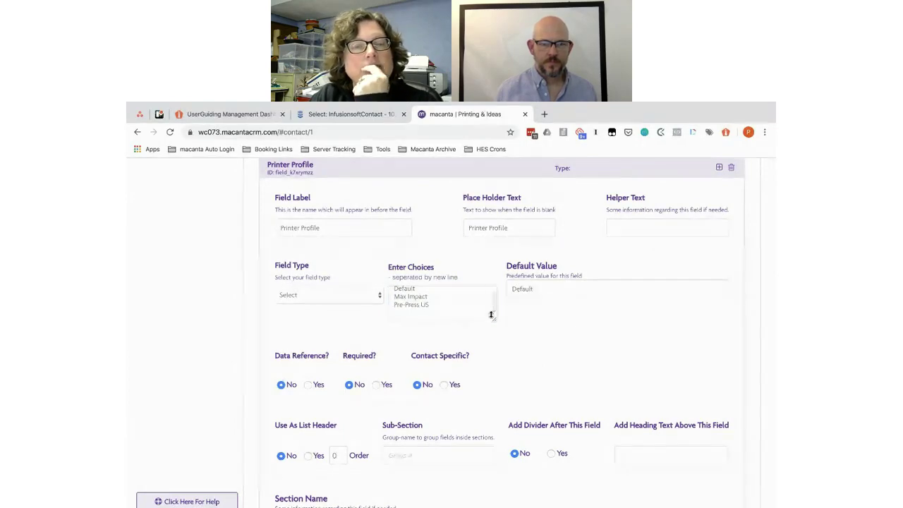
# Step: Copy the word Comments from the planning document
pyautogui.scroll(-1, 326, 336)
pyautogui.press('super+grave')
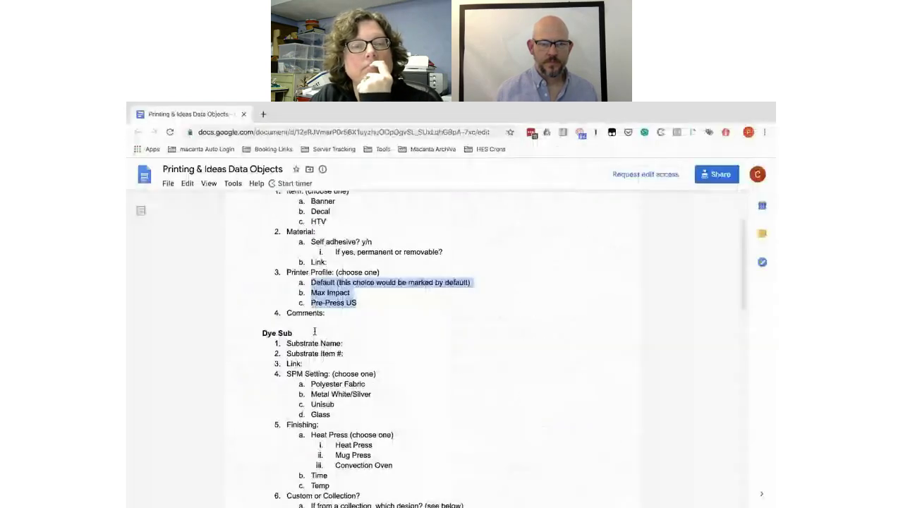
pyautogui.moveTo(323, 313); pyautogui.dragTo(287, 312)
pyautogui.hotkey('ctrl', 'c')
pyautogui.press('super+grave')
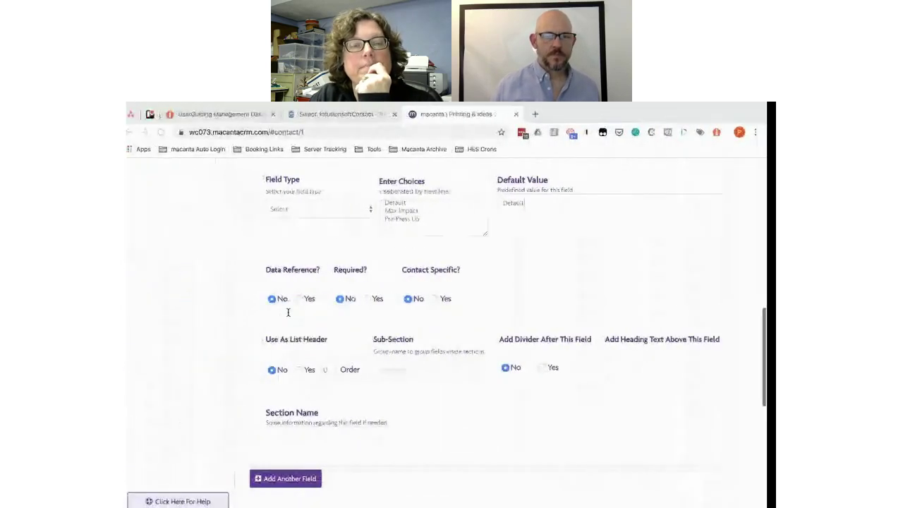
# Step: Add a Comments Text Area field with Comments as its placeholder text
pyautogui.click(305, 479)
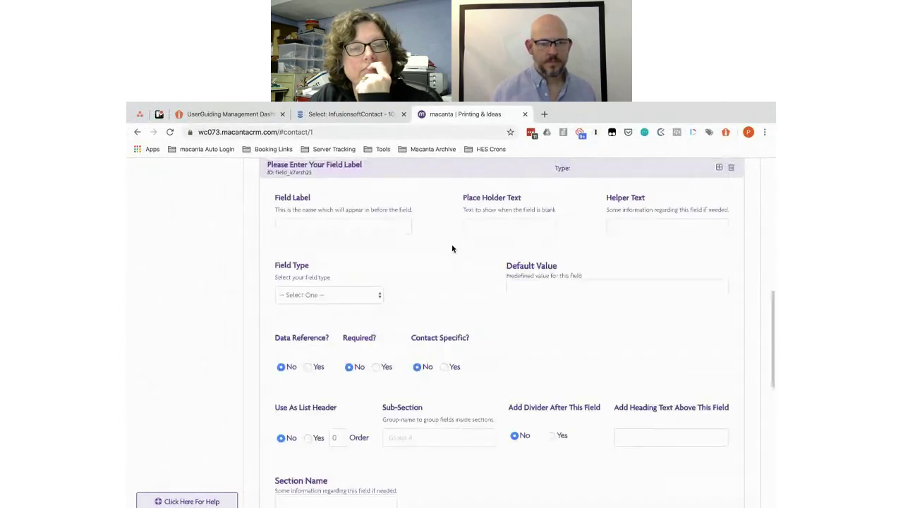
pyautogui.click(305, 274)
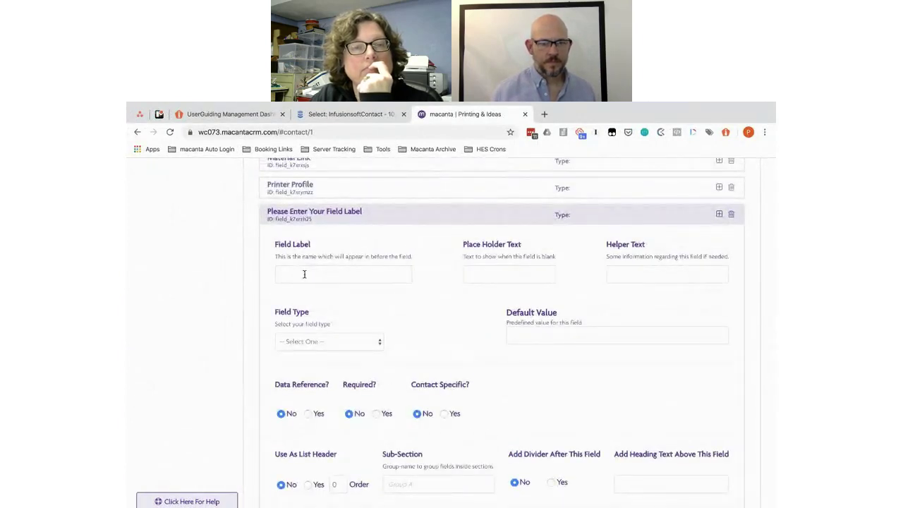
pyautogui.hotkey('ctrl', 'v')
pyautogui.click(519, 273)
pyautogui.hotkey('ctrl', 'v')
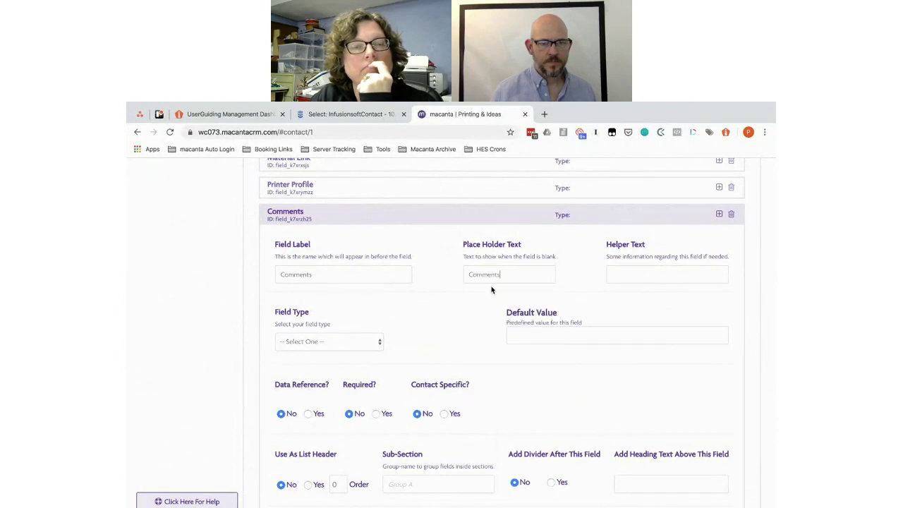
pyautogui.click(345, 342)
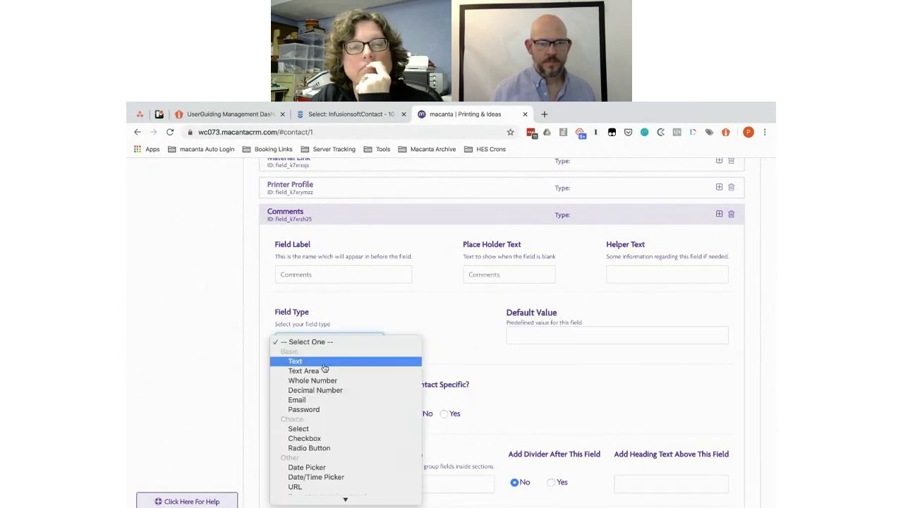
pyautogui.click(363, 369)
pyautogui.scroll(-2, 461, 363)
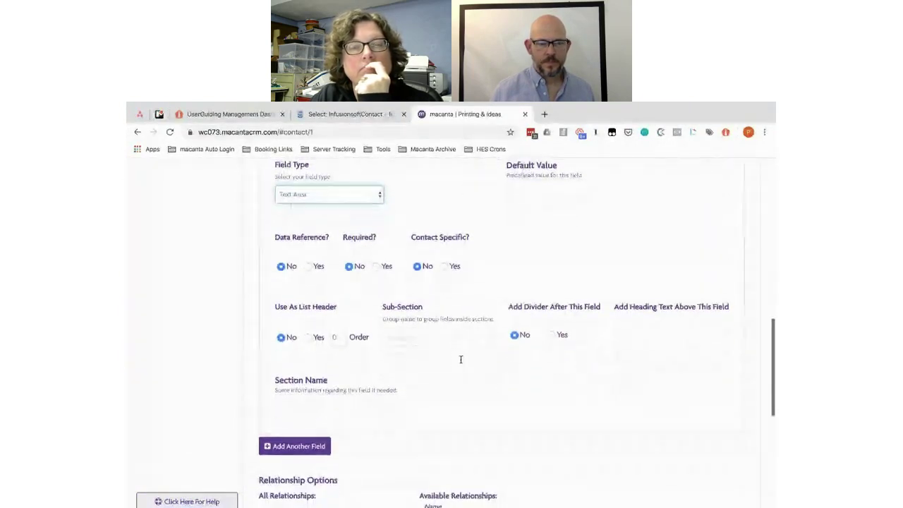
# Step: Add a Design Name field with Design Name as its placeholder text
pyautogui.click(299, 444)
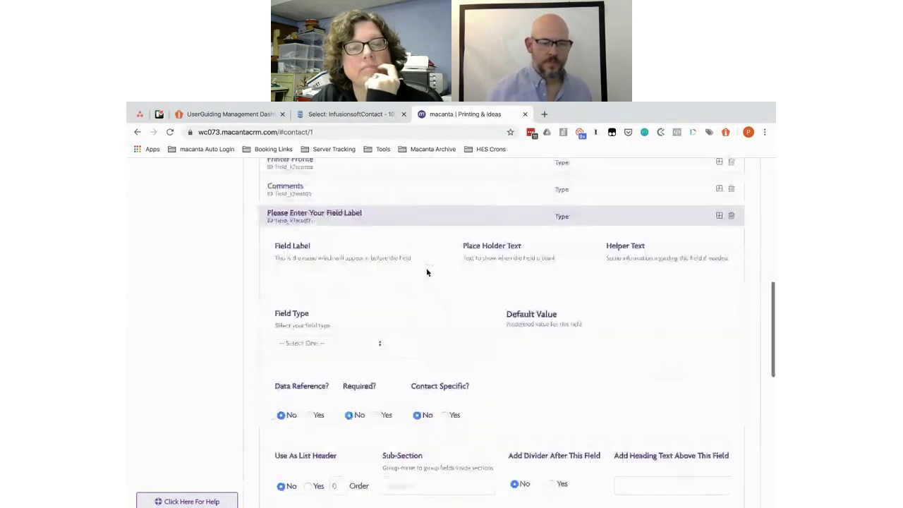
pyautogui.click(315, 294)
pyautogui.write('De')
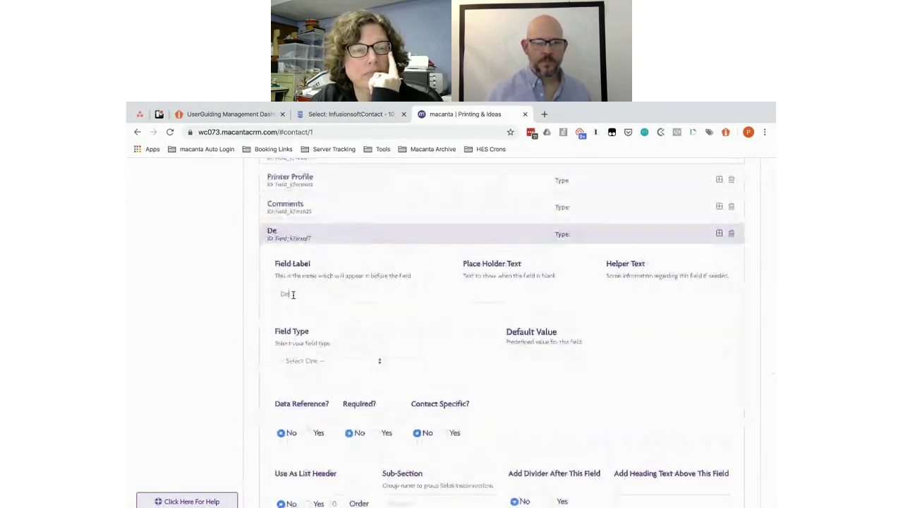
pyautogui.write('sign Name')
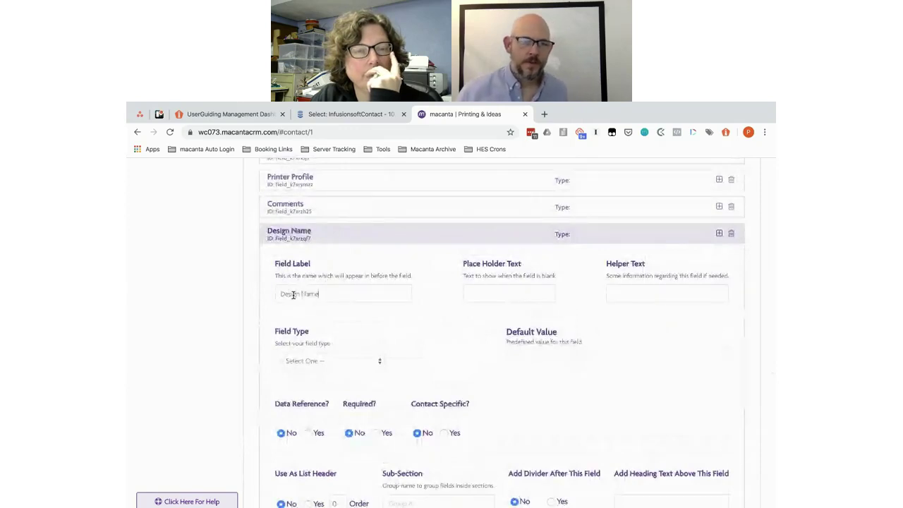
pyautogui.click(475, 292)
pyautogui.write('De')
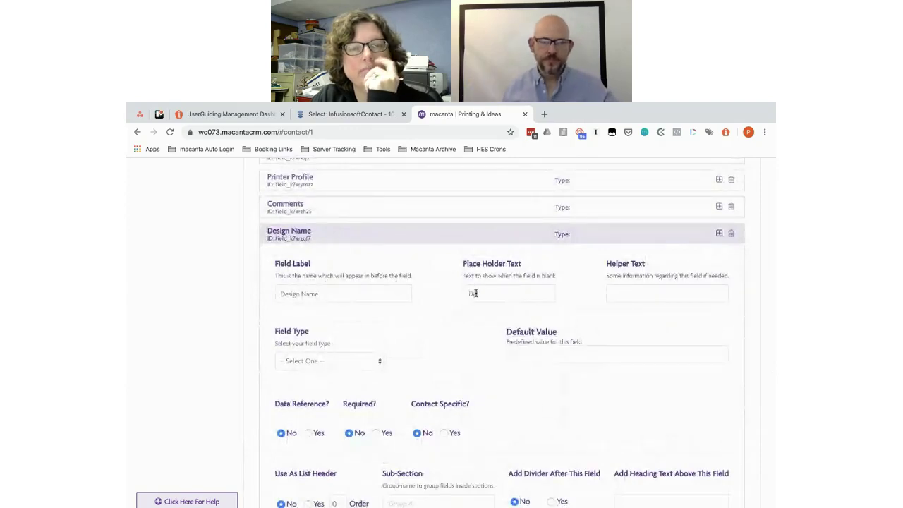
pyautogui.write('sign Name')
pyautogui.scroll(-1, 547, 290)
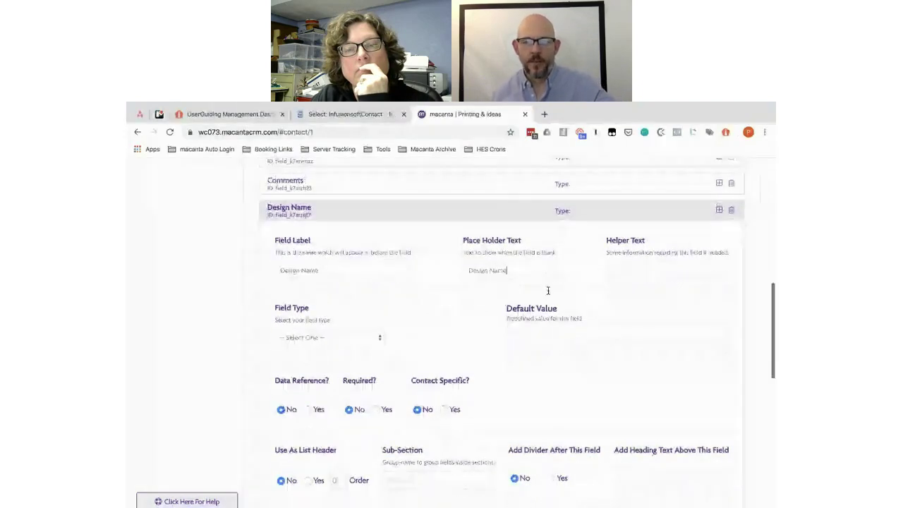
pyautogui.scroll(-3, 547, 291)
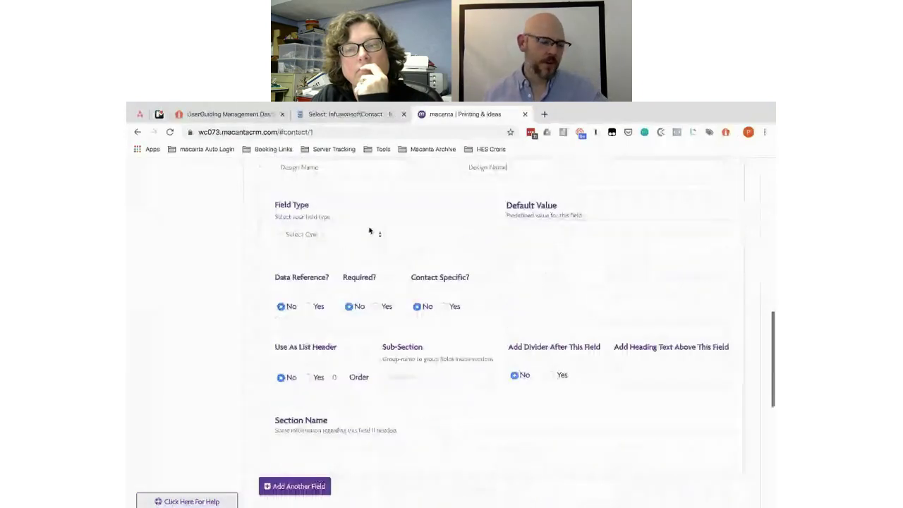
pyautogui.click(356, 236)
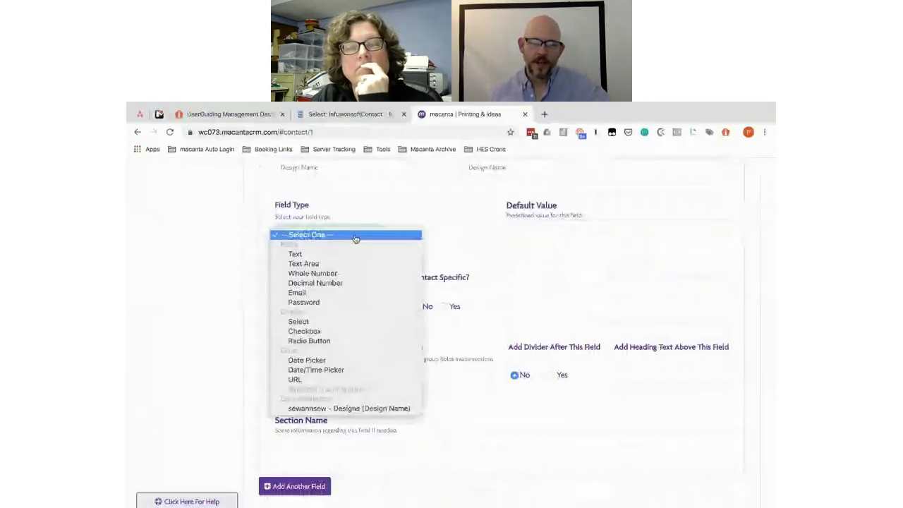
pyautogui.click(447, 203)
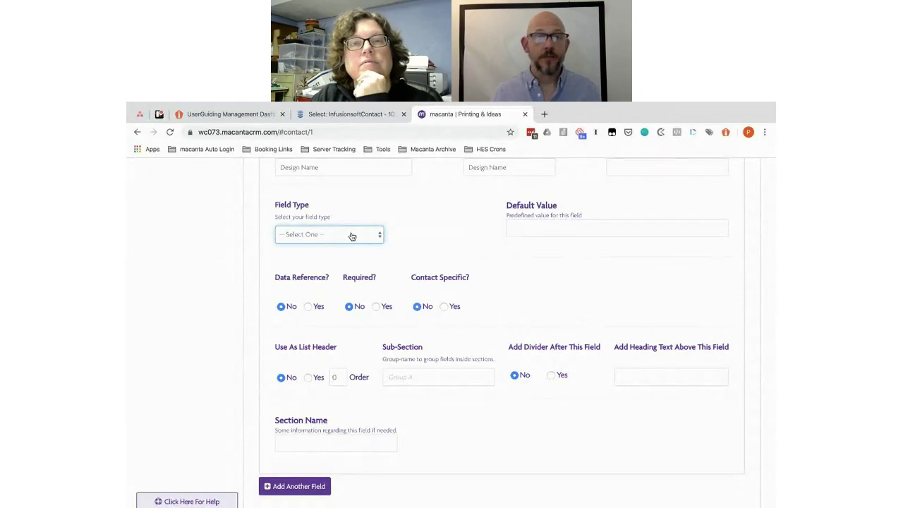
pyautogui.scroll(2, 458, 240)
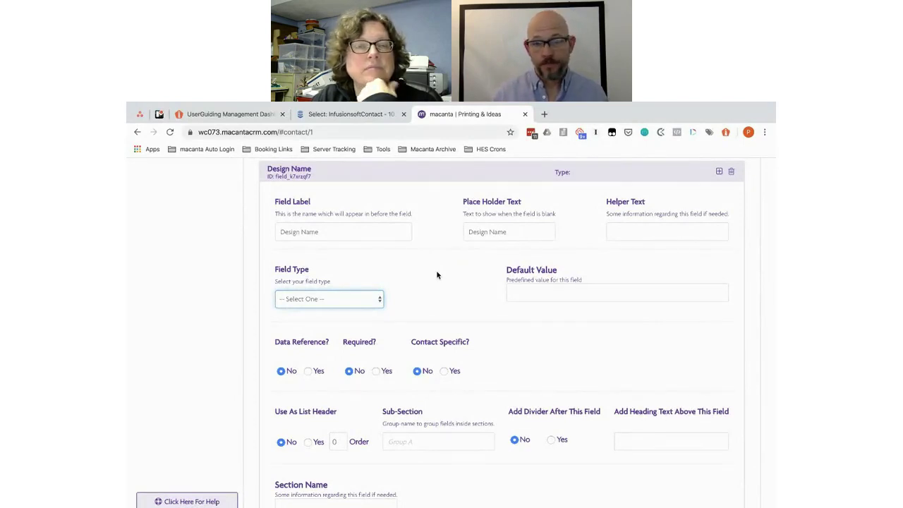
pyautogui.scroll(1, 436, 275)
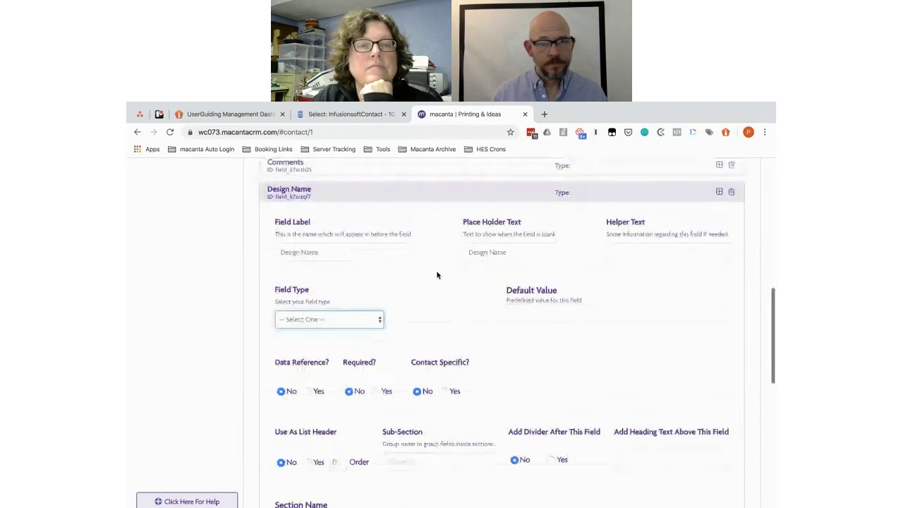
pyautogui.scroll(-1, 437, 275)
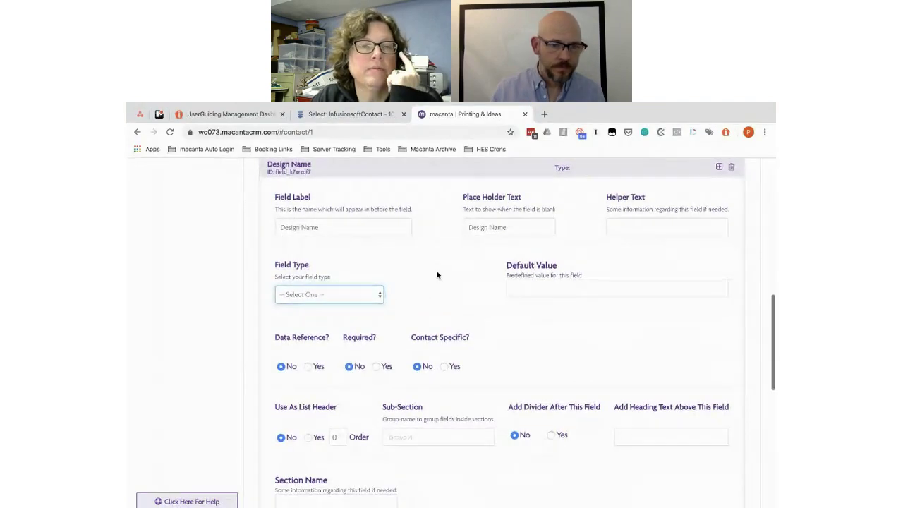
# Step: Set Design Name's field type to the 'sewannsew - Designs (Design Name)' data reference
pyautogui.click(340, 294)
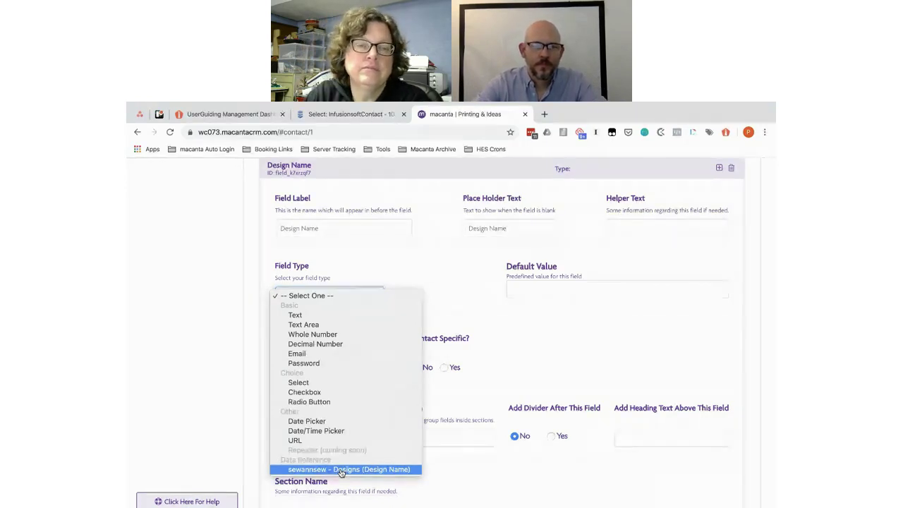
pyautogui.click(341, 471)
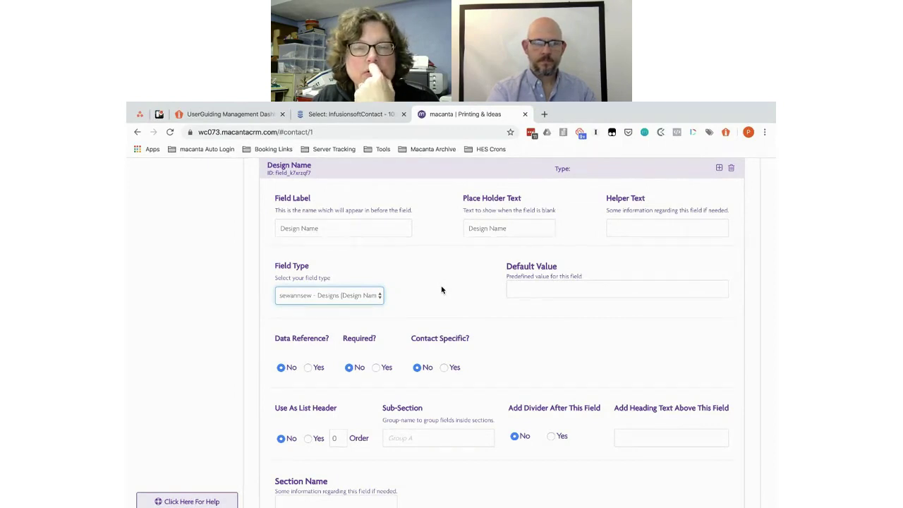
pyautogui.scroll(-3, 442, 290)
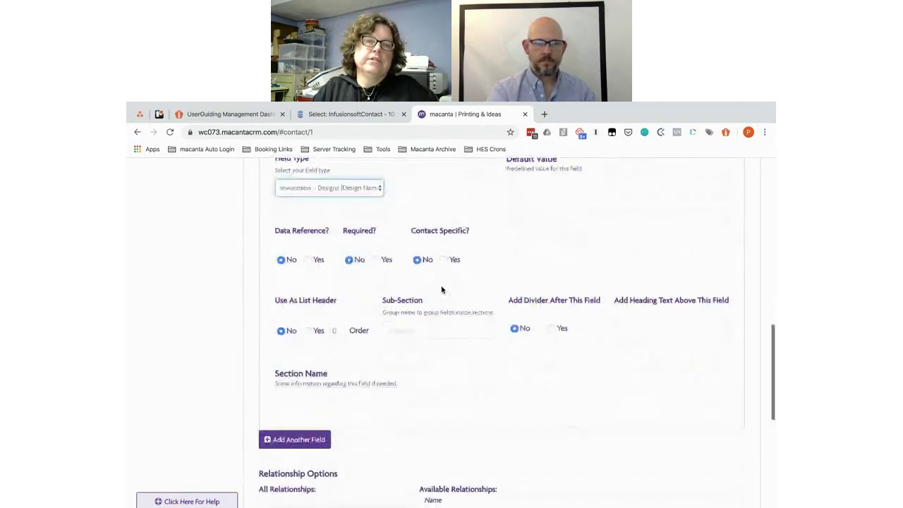
pyautogui.scroll(5, 359, 330)
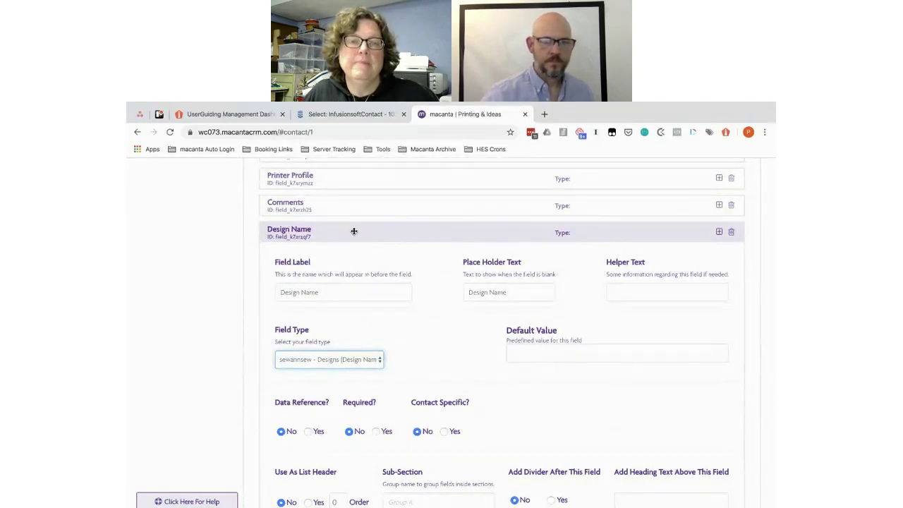
# Step: Look over the plan's design list, then return to the Design Name field settings
pyautogui.hotkey('alt', 'Tab')
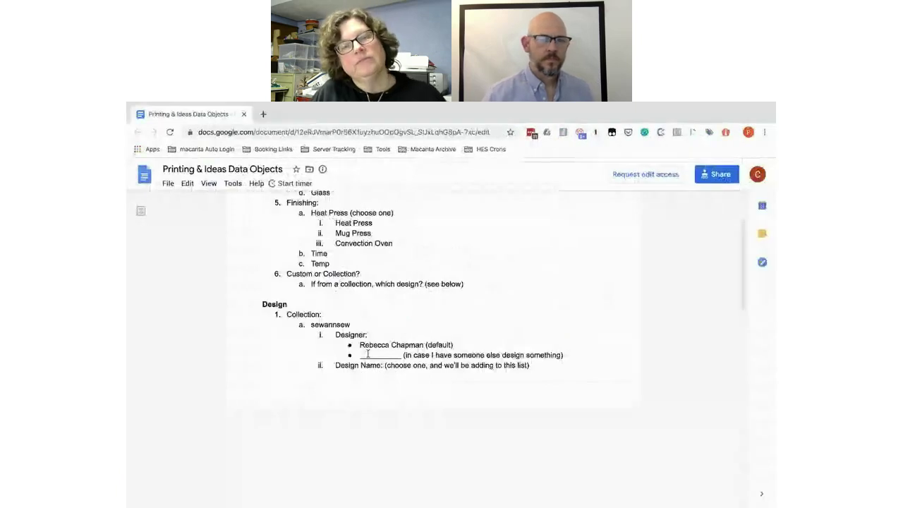
pyautogui.scroll(-3, 367, 354)
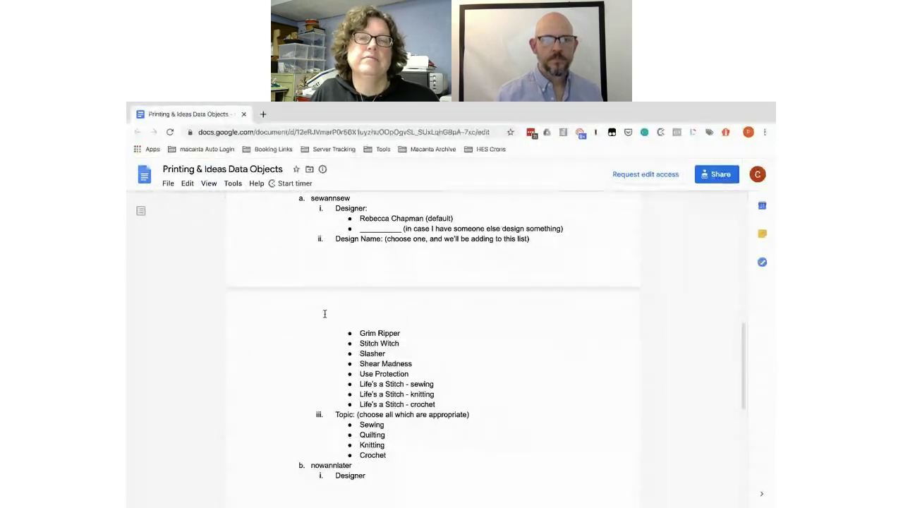
pyautogui.hotkey('alt', 'Tab')
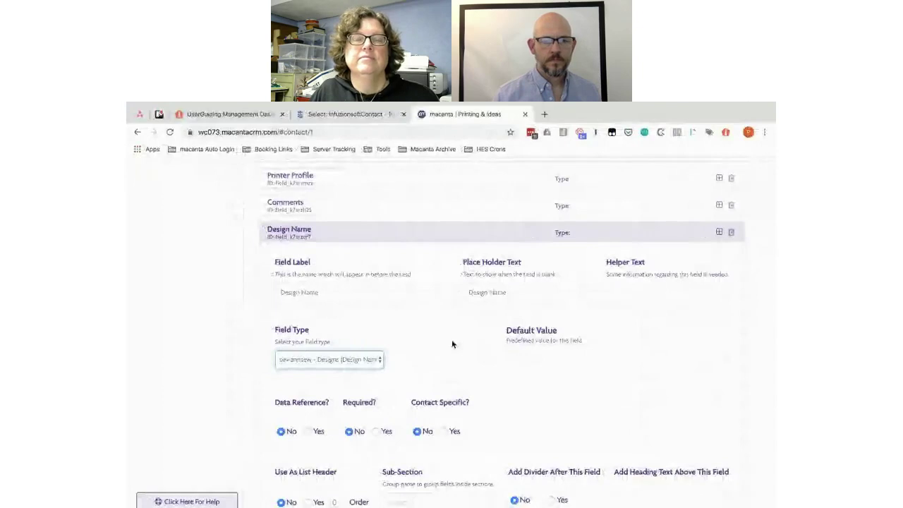
# Step: Review the existing Item and Self adhesive? field settings, collapsing each afterwards
pyautogui.click(336, 228)
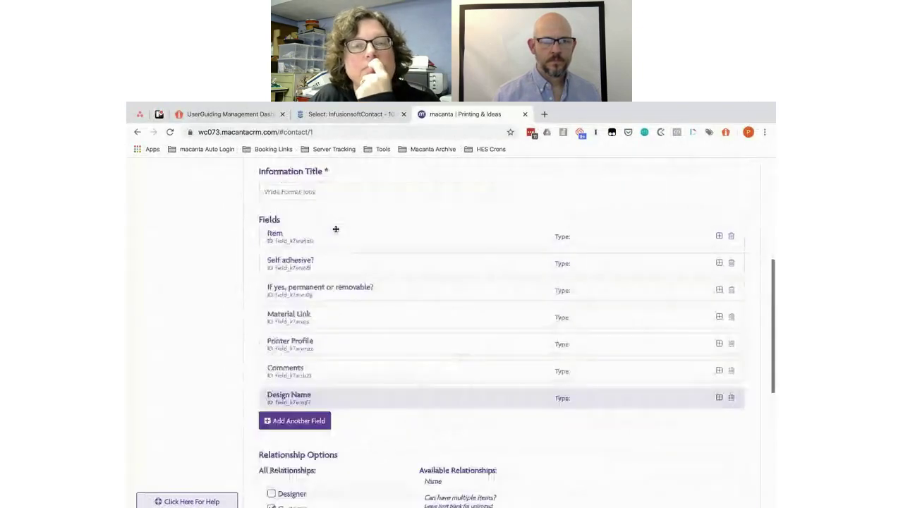
pyautogui.scroll(1, 421, 261)
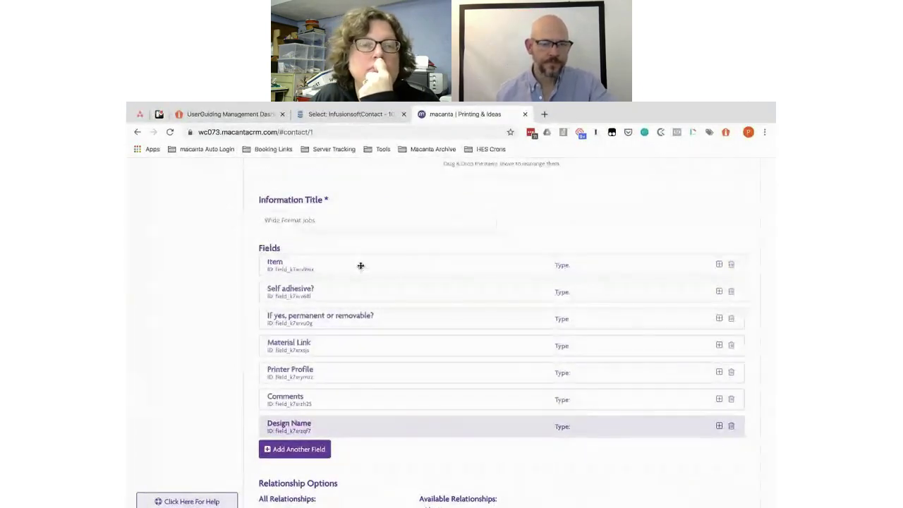
pyautogui.click(360, 265)
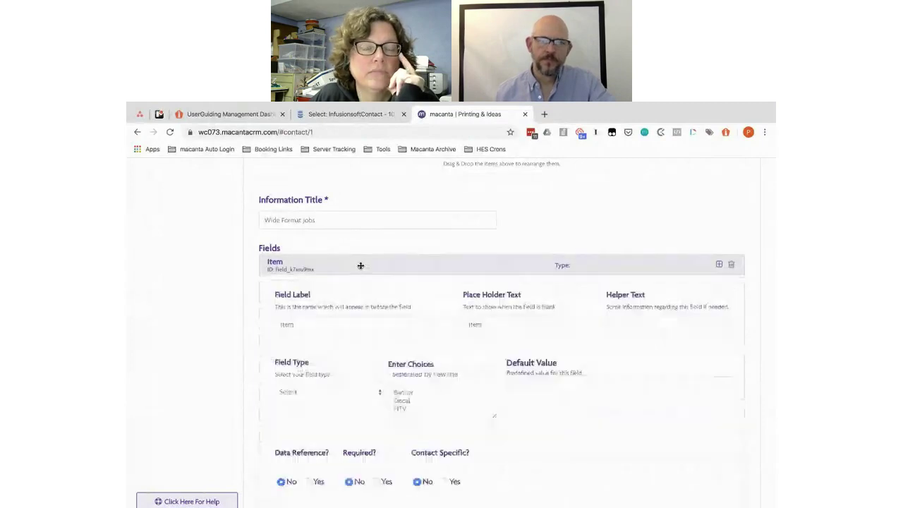
pyautogui.scroll(-2, 361, 266)
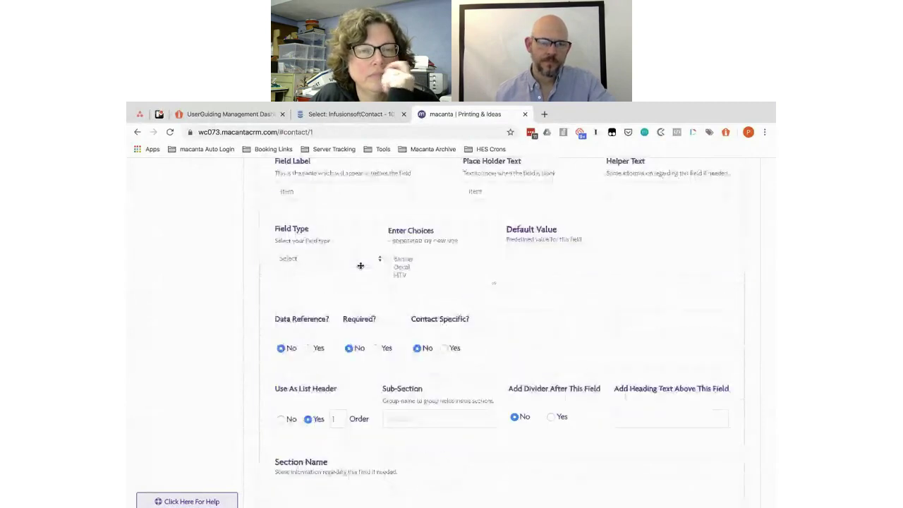
pyautogui.scroll(-1, 361, 265)
pyautogui.scroll(2, 360, 264)
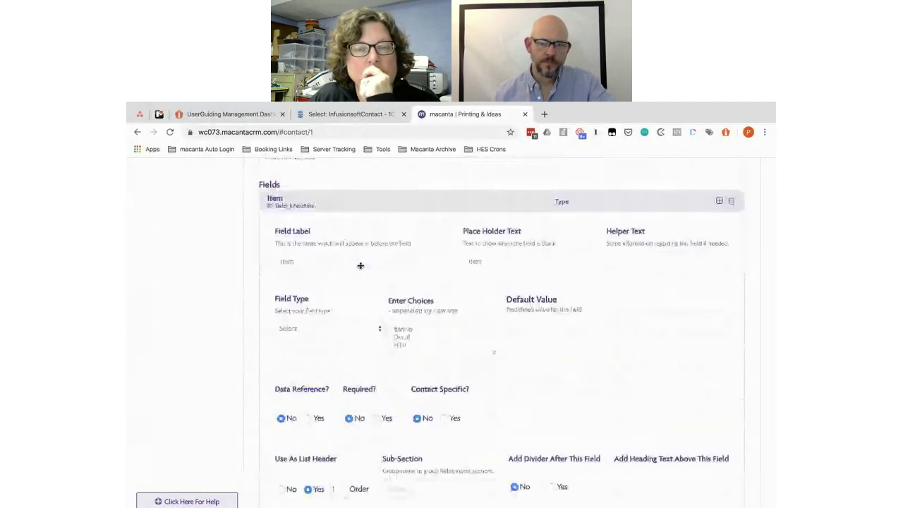
pyautogui.click(344, 202)
pyautogui.click(356, 230)
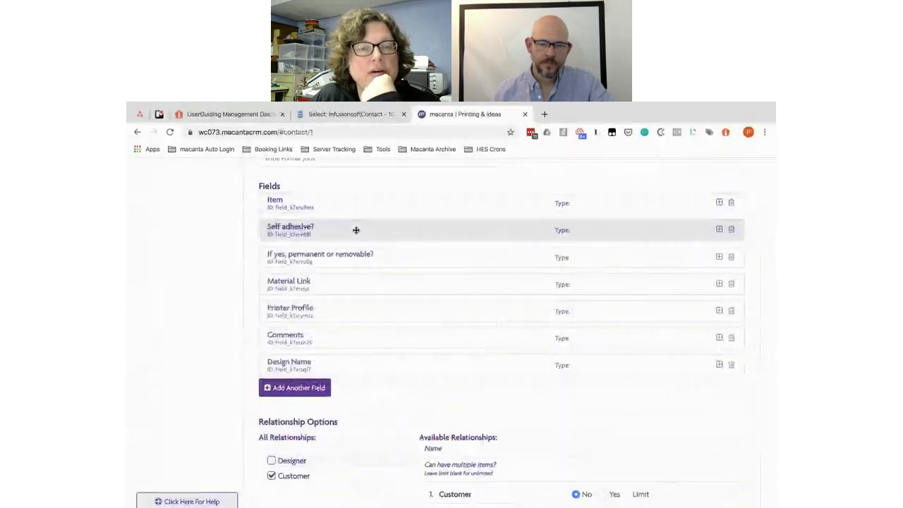
pyautogui.scroll(-2, 357, 230)
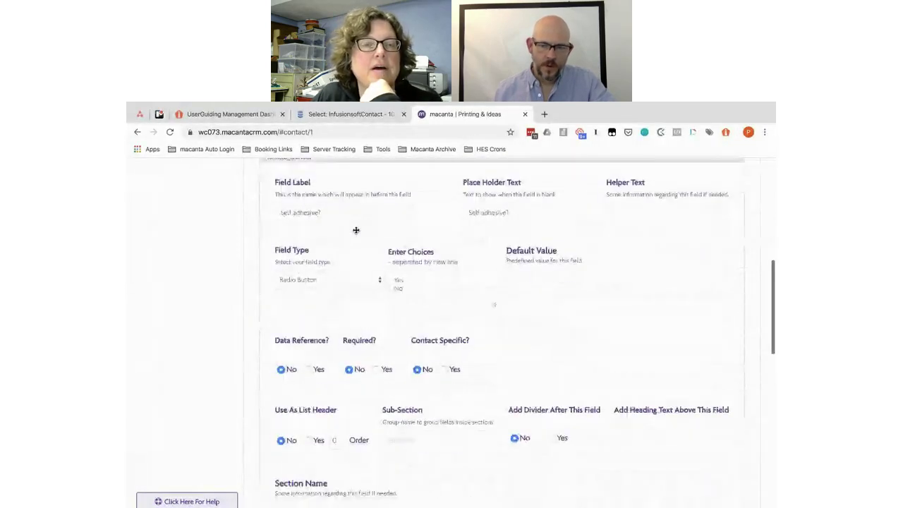
pyautogui.scroll(1, 356, 229)
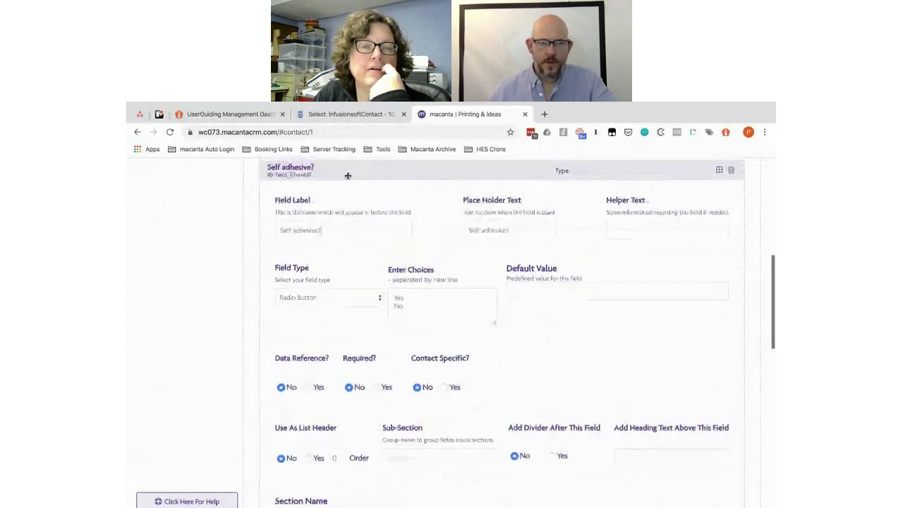
pyautogui.click(348, 175)
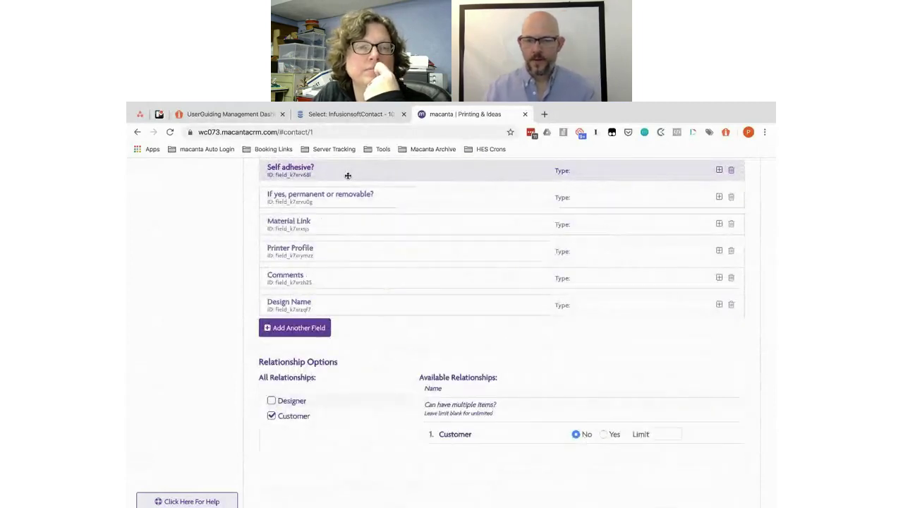
pyautogui.scroll(1, 347, 175)
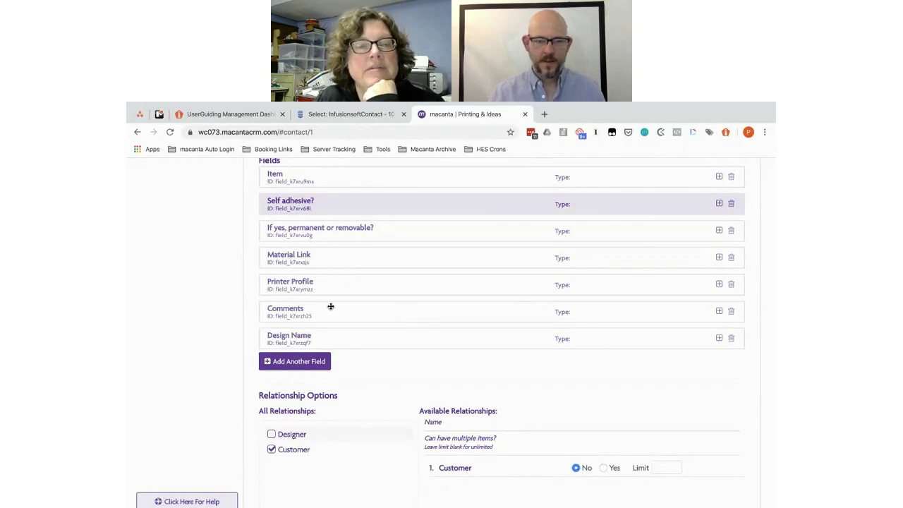
# Step: Make Material Link a list-header column with order 2
pyautogui.click(338, 257)
pyautogui.scroll(-3, 324, 331)
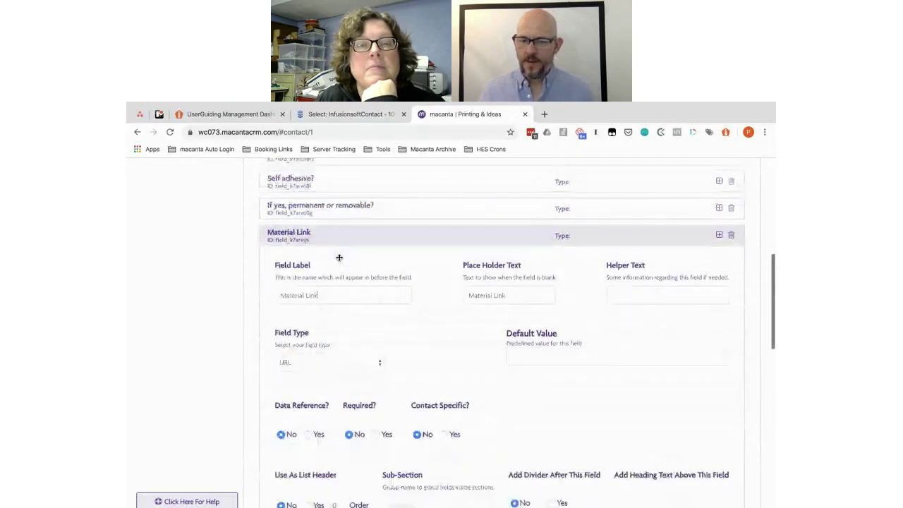
pyautogui.click(308, 400)
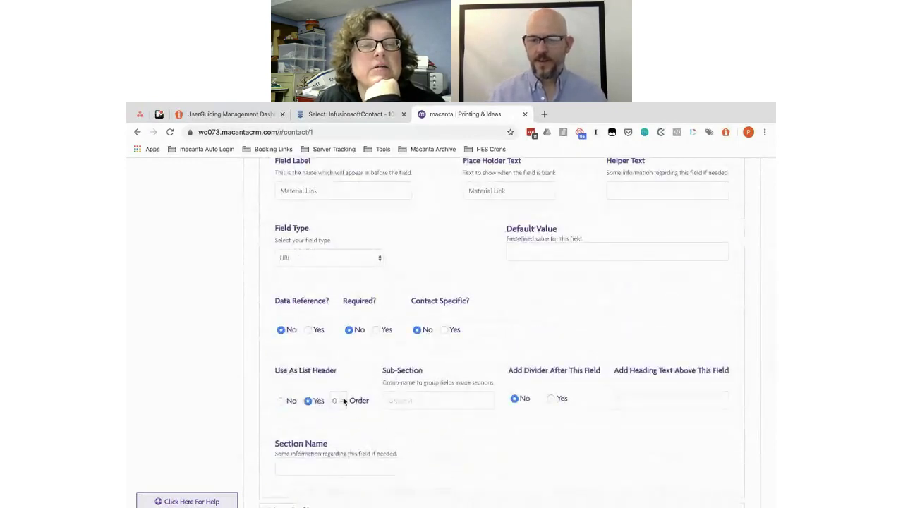
pyautogui.click(338, 400)
pyautogui.scroll(2, 341, 367)
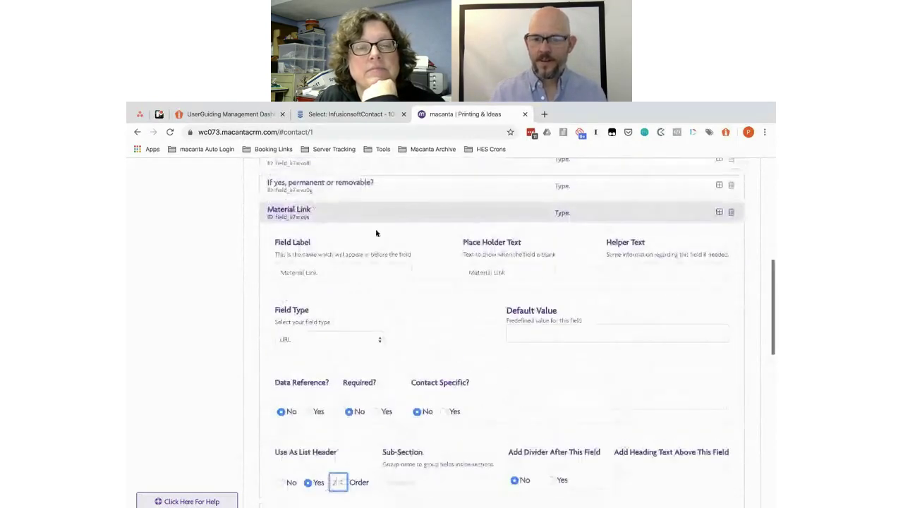
pyautogui.click(351, 213)
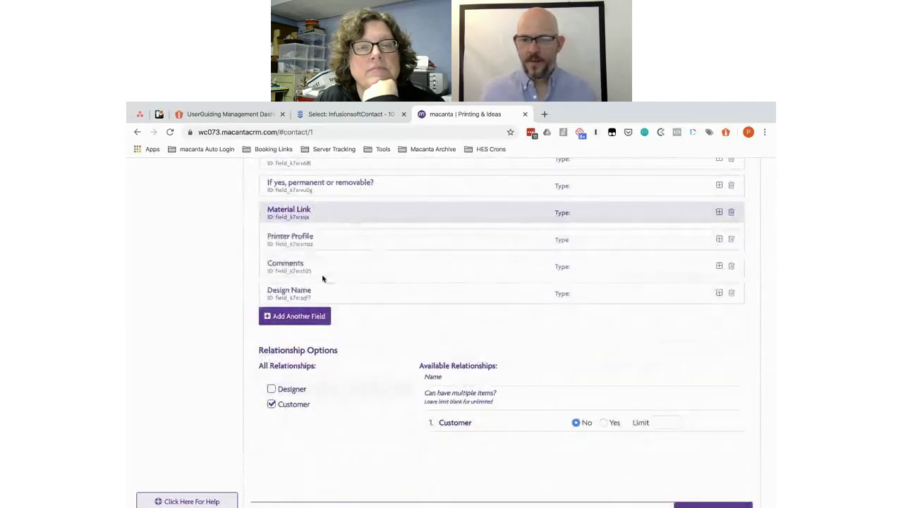
# Step: Make Design Name a list-header column with order 3
pyautogui.click(337, 292)
pyautogui.scroll(-4, 336, 290)
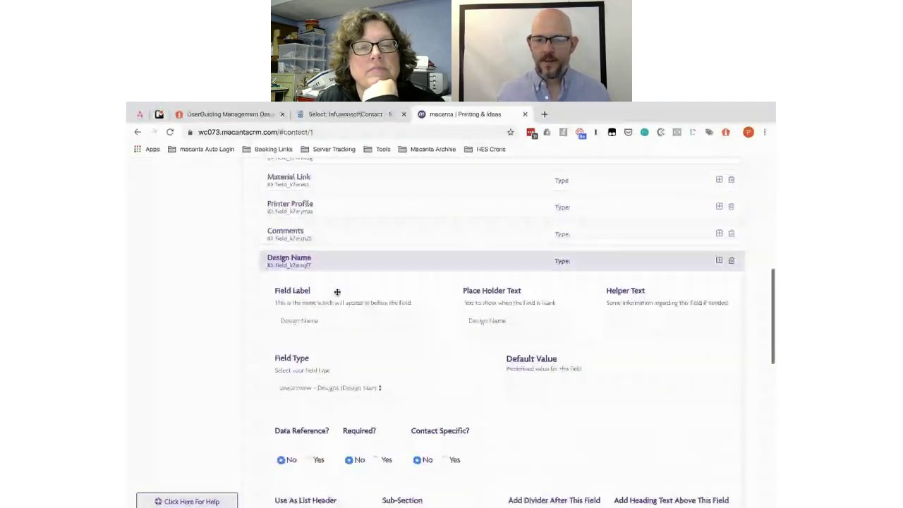
pyautogui.click(308, 415)
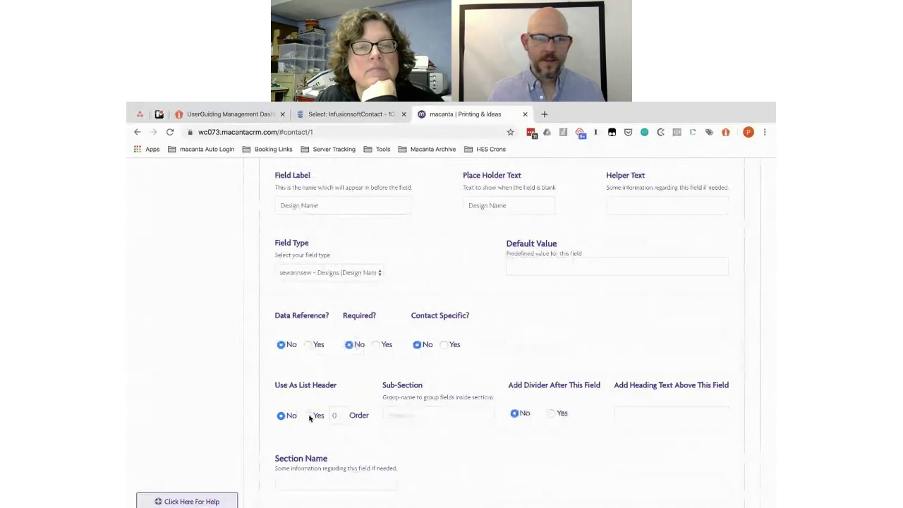
pyautogui.click(342, 415)
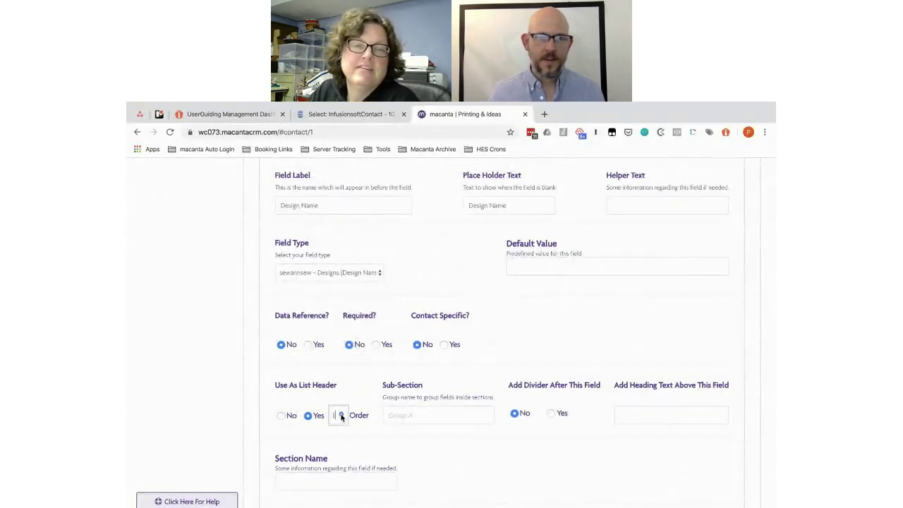
pyautogui.click(341, 415)
pyautogui.click(342, 415)
pyautogui.scroll(-4, 341, 415)
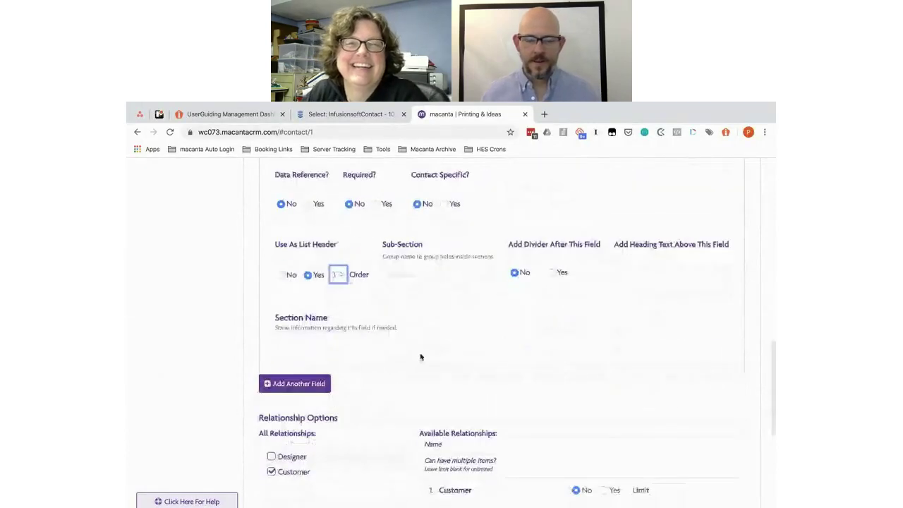
pyautogui.scroll(-3, 420, 357)
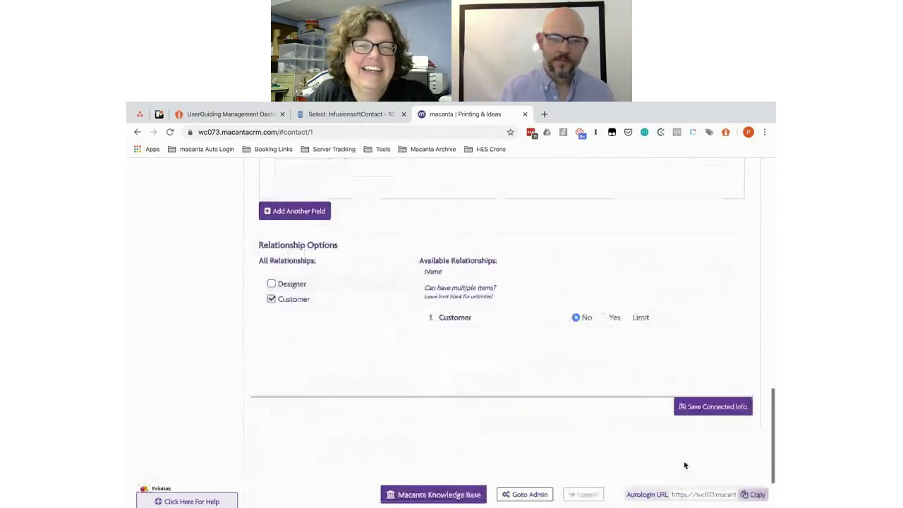
# Step: Save the Wide Format Jobs connected info and reload the contact page
pyautogui.click(704, 408)
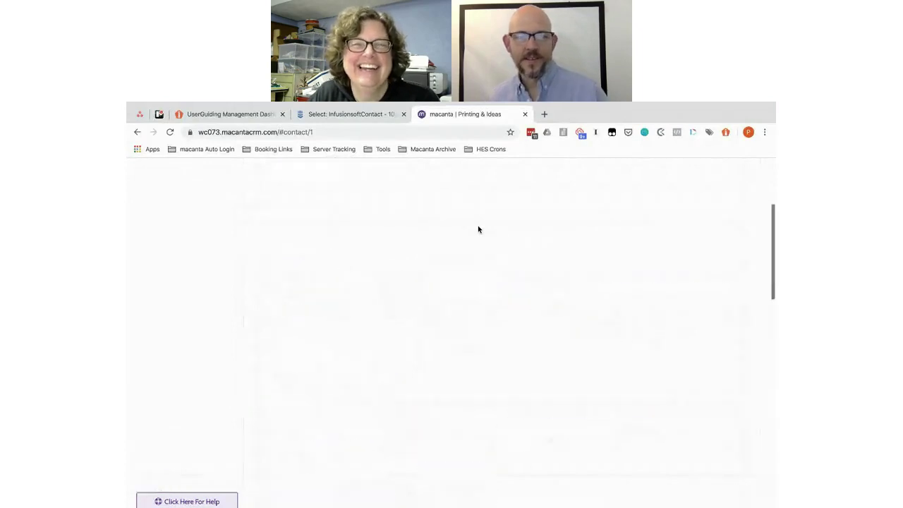
pyautogui.click(170, 133)
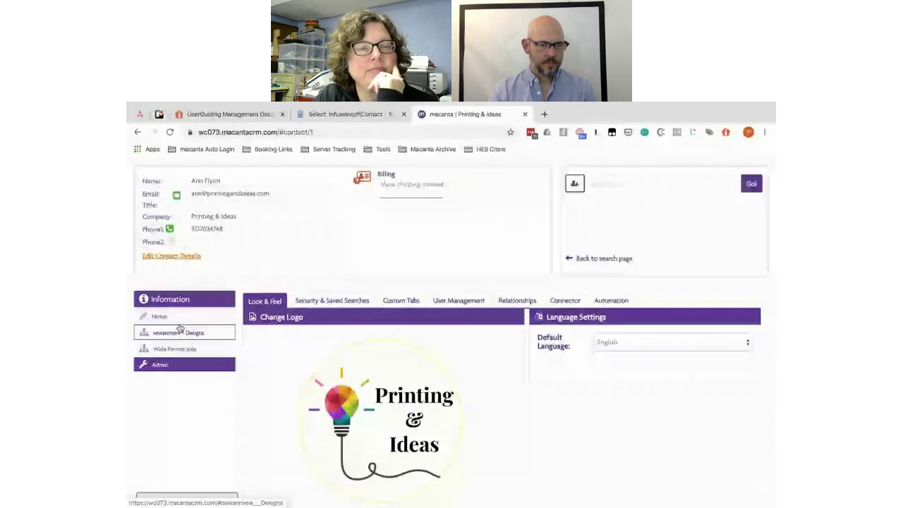
# Step: Open the contact's Wide Format Jobs tab and check the Information Details form below it
pyautogui.click(168, 350)
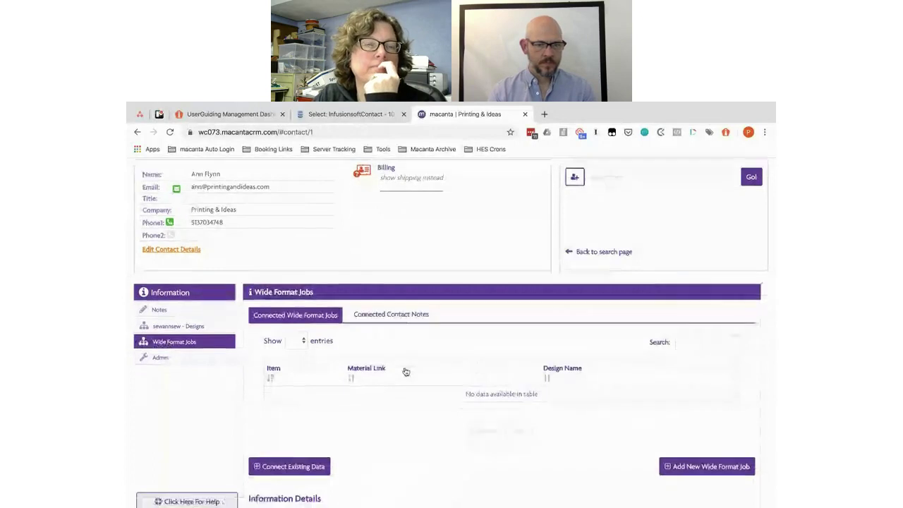
pyautogui.scroll(-3, 406, 372)
pyautogui.scroll(-2, 405, 371)
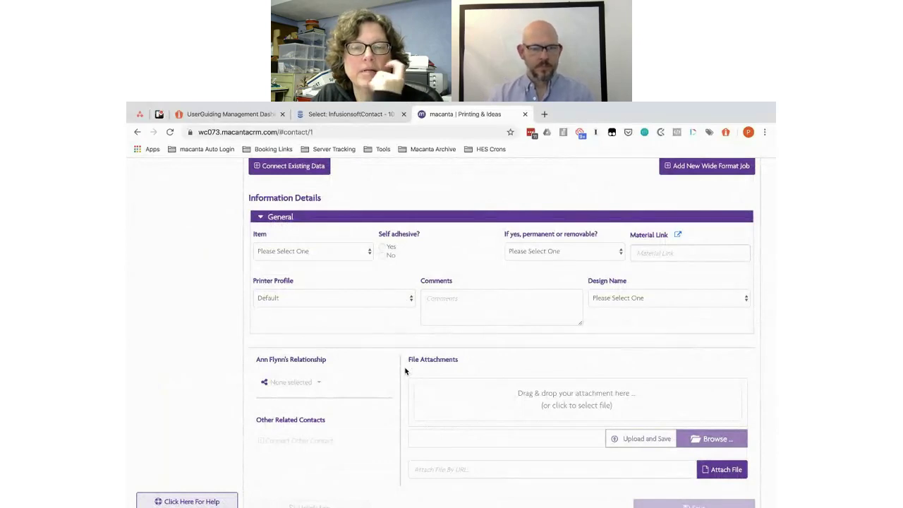
pyautogui.click(280, 263)
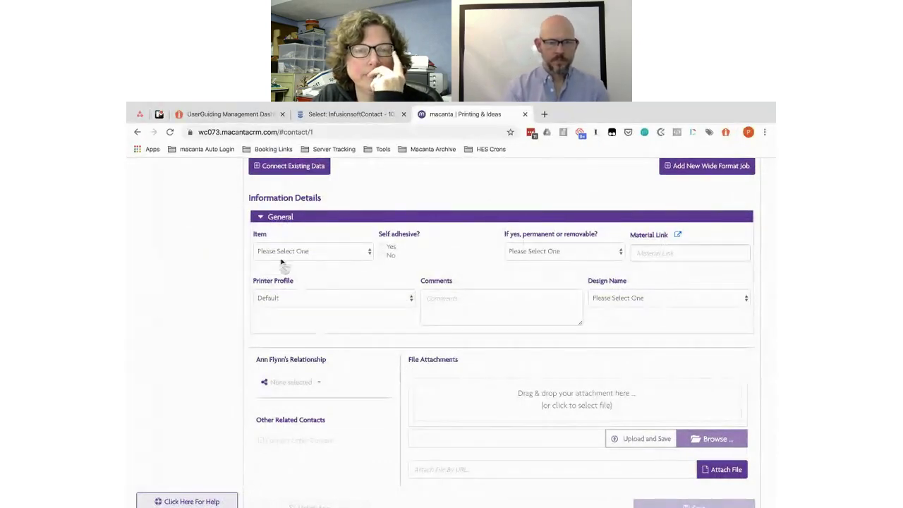
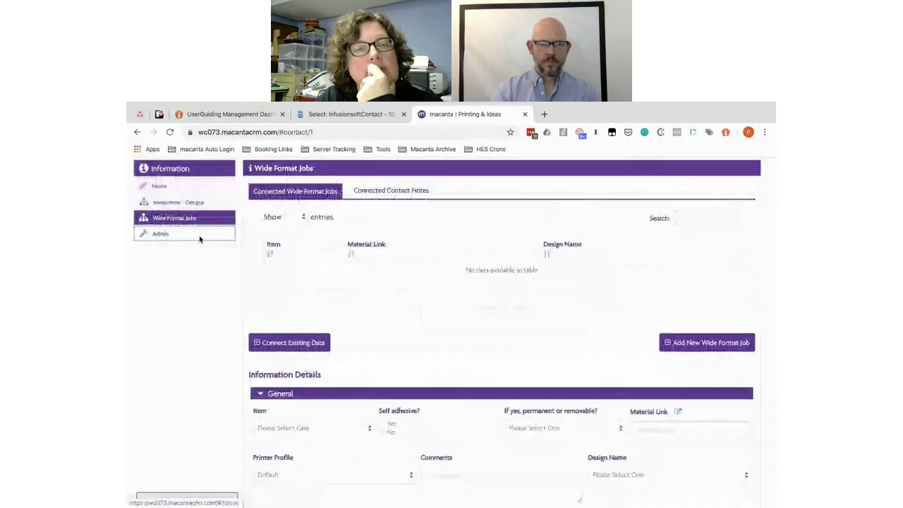
# Step: Open Admin > Connector and display the Wide Format Jobs connected info fields
pyautogui.click(199, 239)
pyautogui.click(566, 174)
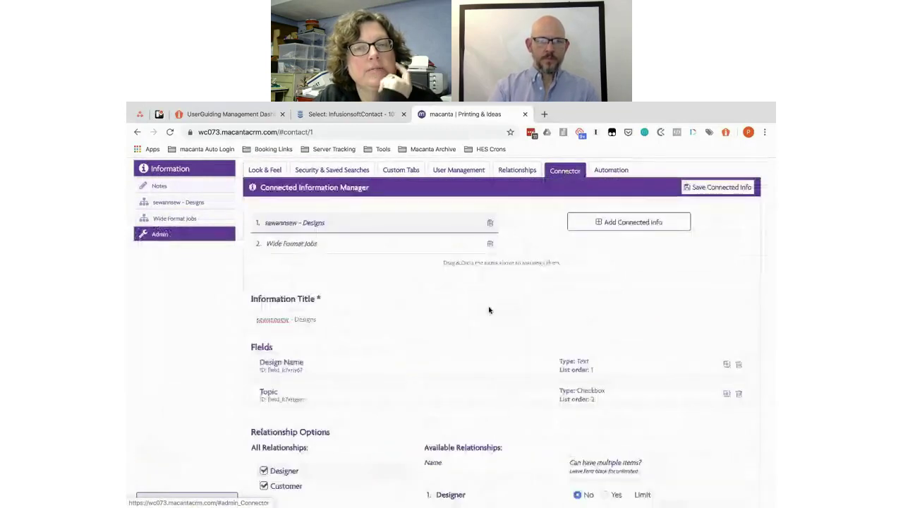
pyautogui.scroll(-1, 557, 344)
pyautogui.scroll(-1, 556, 344)
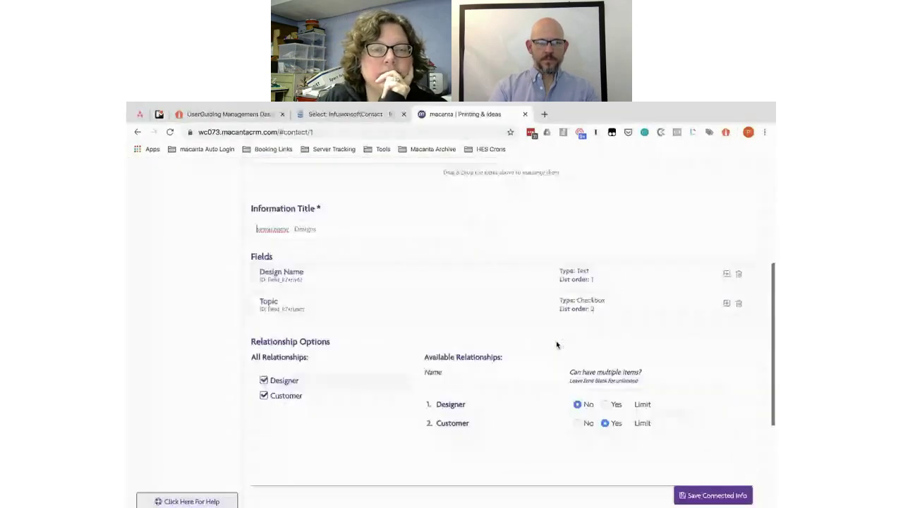
pyautogui.scroll(2, 395, 275)
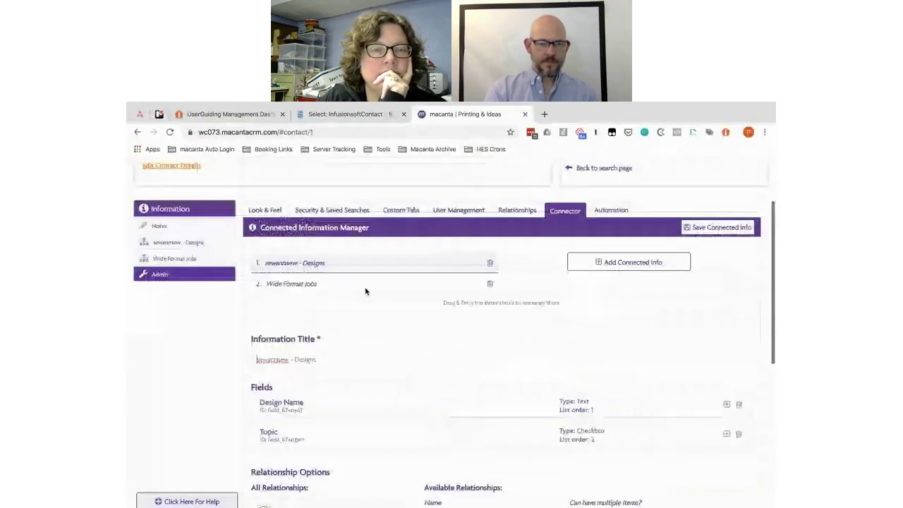
pyautogui.click(341, 285)
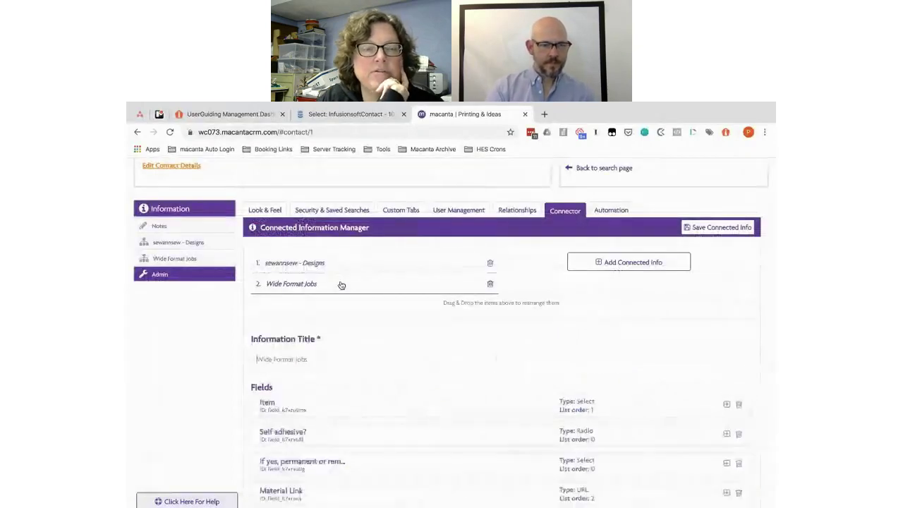
pyautogui.scroll(-3, 341, 285)
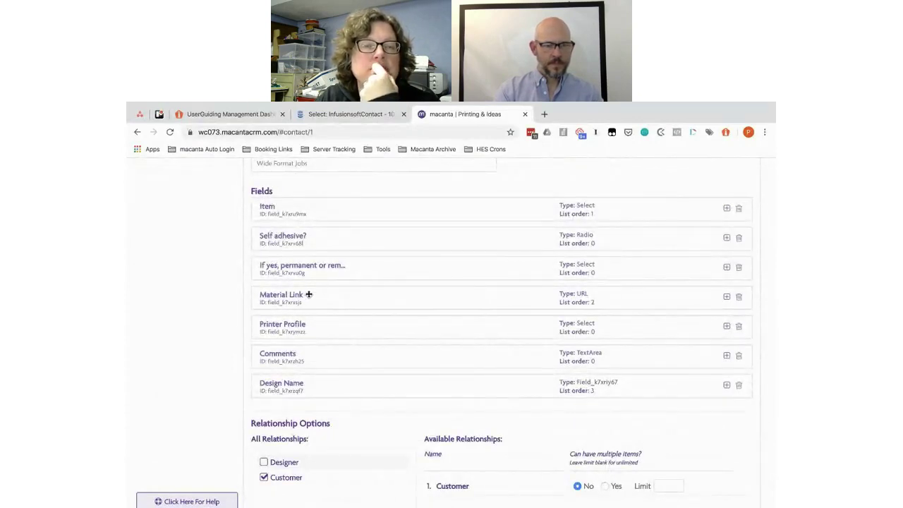
# Step: Put Item, Self adhesive?, permanent/removable and Material Link under the Product Information subsection
pyautogui.click(348, 212)
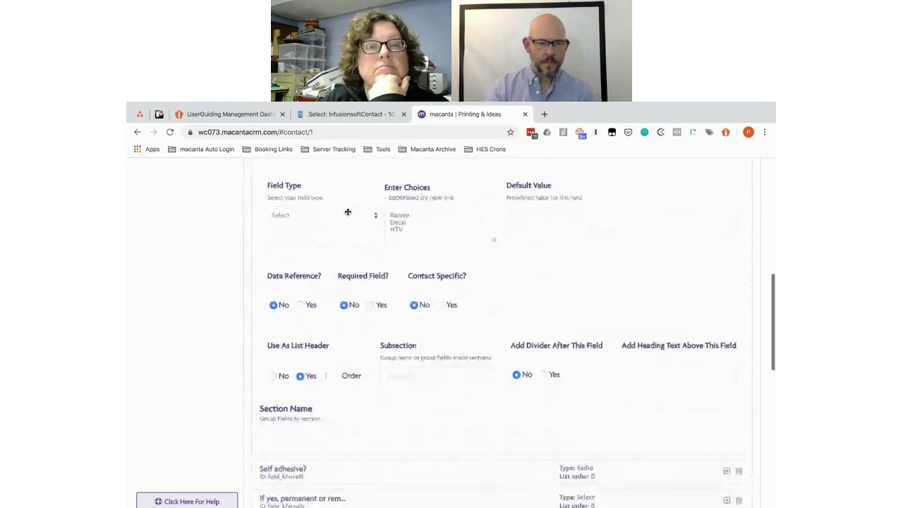
pyautogui.click(397, 375)
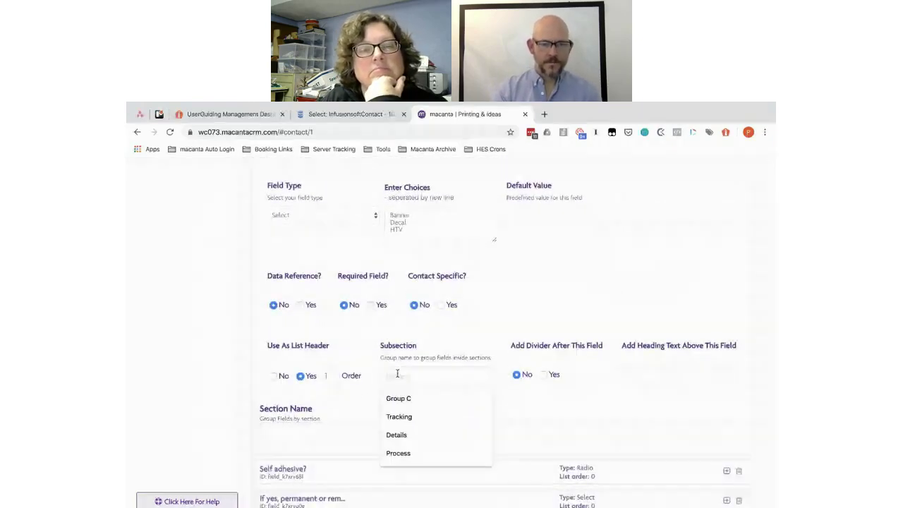
pyautogui.write('Product Information')
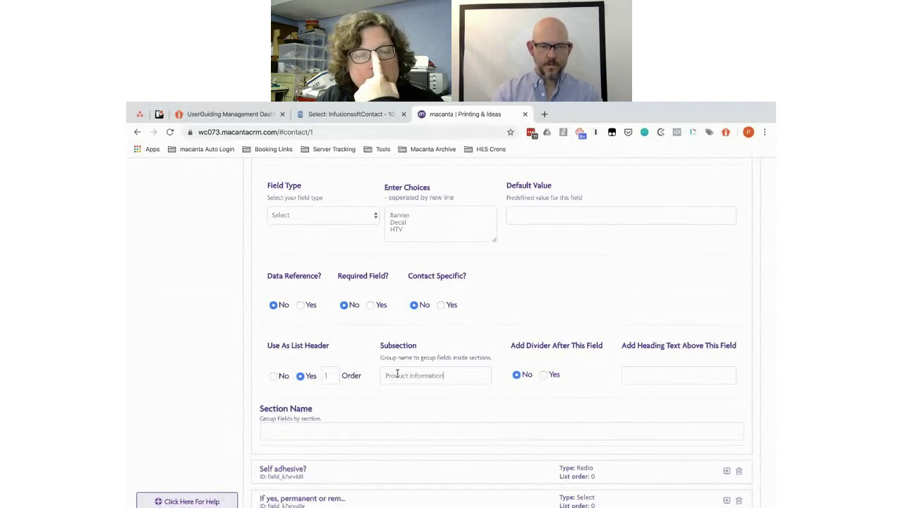
pyautogui.hotkey('ctrl', 'a')
pyautogui.hotkey('ctrl', 'c')
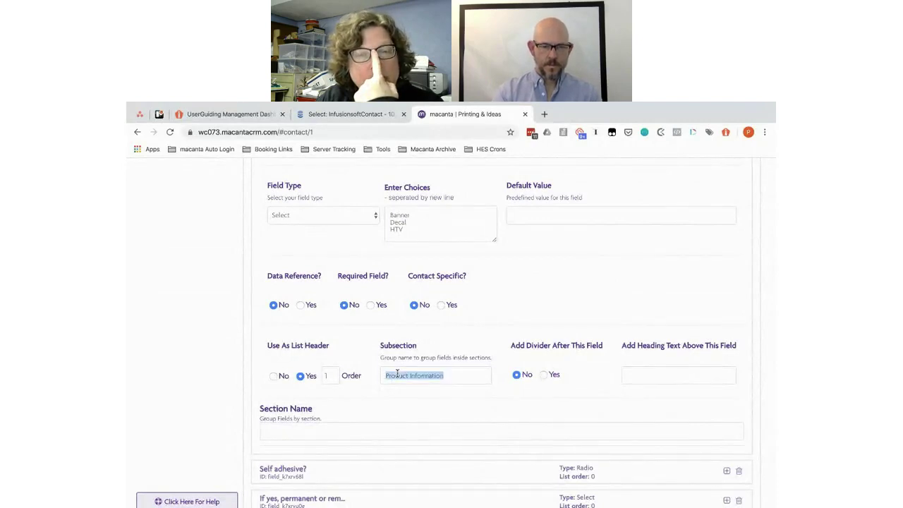
pyautogui.click(344, 463)
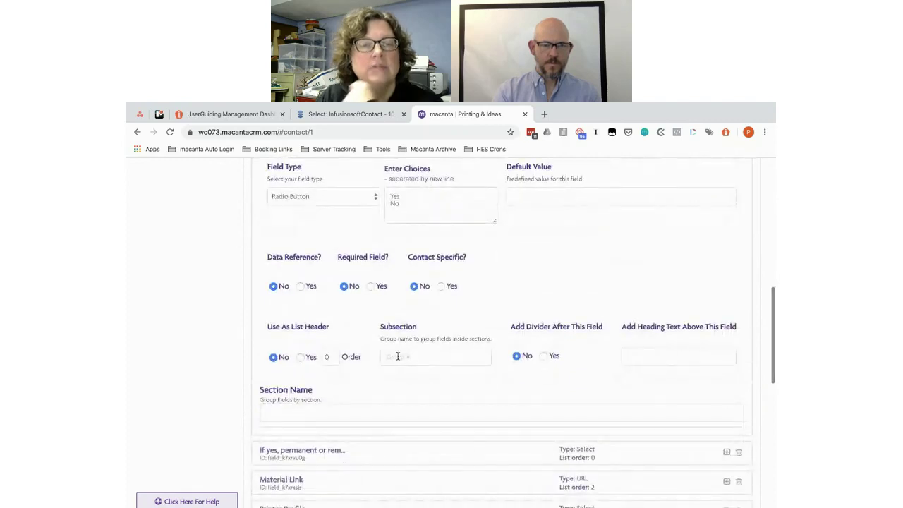
pyautogui.click(398, 356)
pyautogui.hotkey('ctrl', 'v')
pyautogui.click(369, 449)
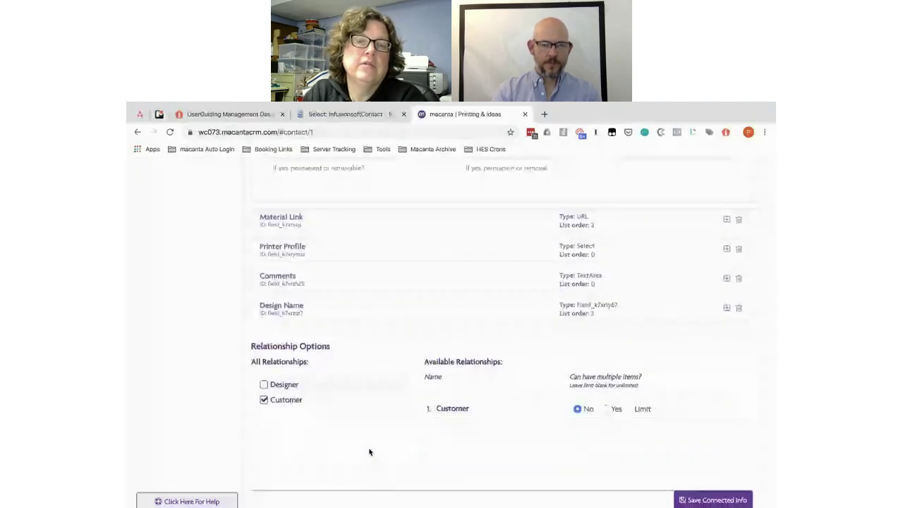
pyautogui.hotkey('ctrl', 'v')
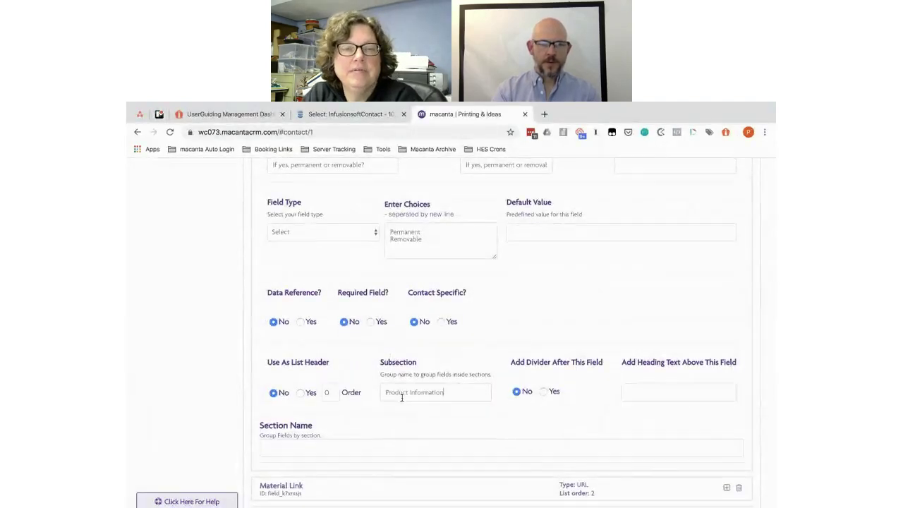
pyautogui.scroll(-2, 401, 394)
pyautogui.click(368, 389)
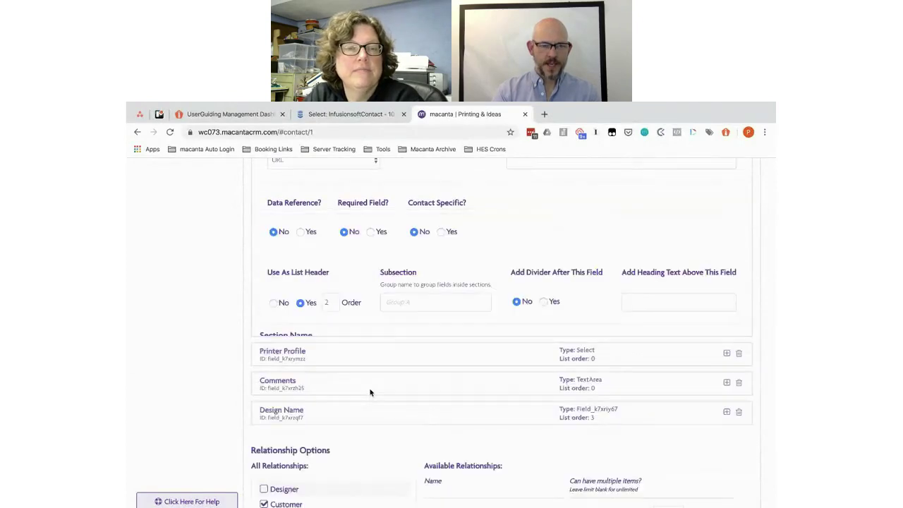
pyautogui.click(394, 404)
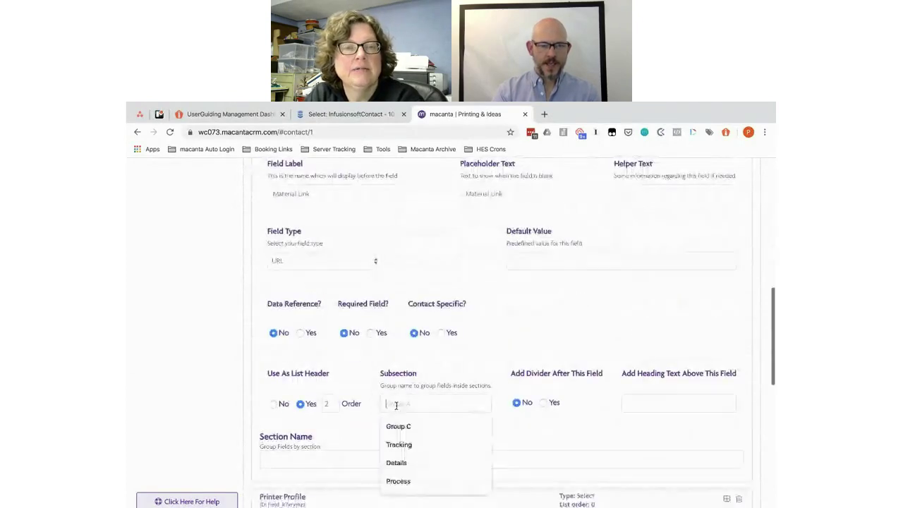
pyautogui.hotkey('ctrl', 'v')
pyautogui.scroll(-2, 395, 405)
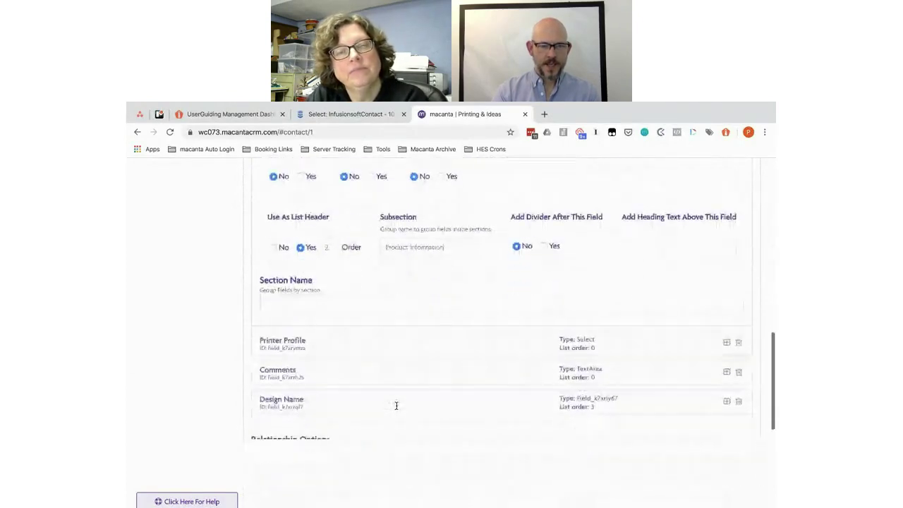
# Step: Put Printer Profile, Comments and Design Name under Product Details, then save the connected info
pyautogui.click(355, 347)
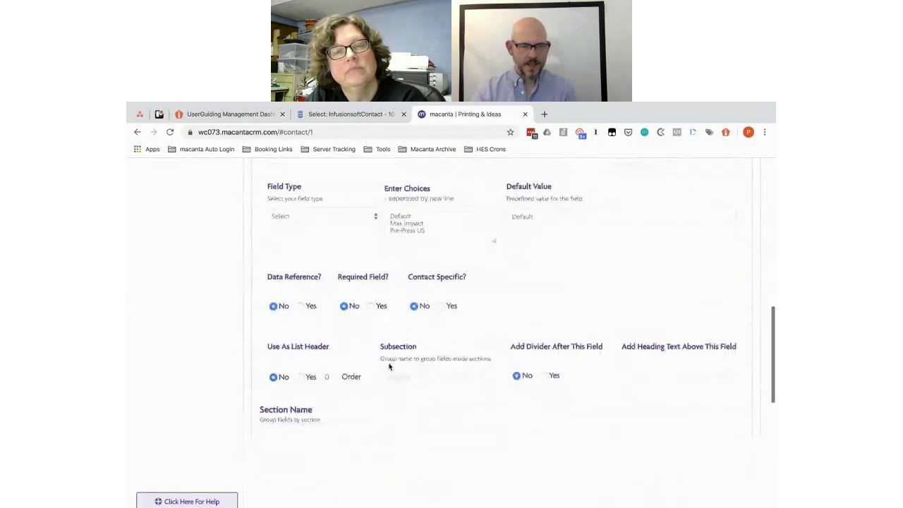
pyautogui.press('BackSpace')
pyautogui.press('BackSpace')
pyautogui.press('BackSpace')
pyautogui.press('BackSpace')
pyautogui.press('BackSpace')
pyautogui.press('BackSpace')
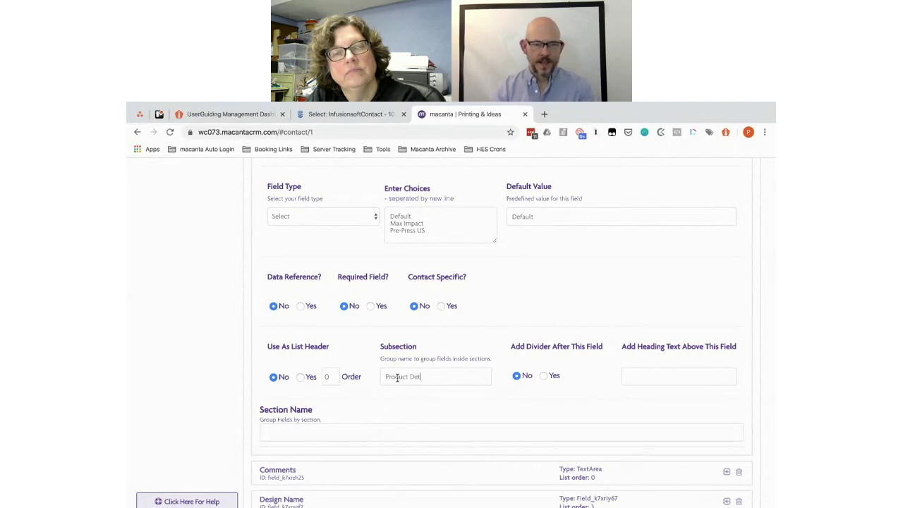
pyautogui.hotkey('ctrl', 'a')
pyautogui.hotkey('ctrl', 'c')
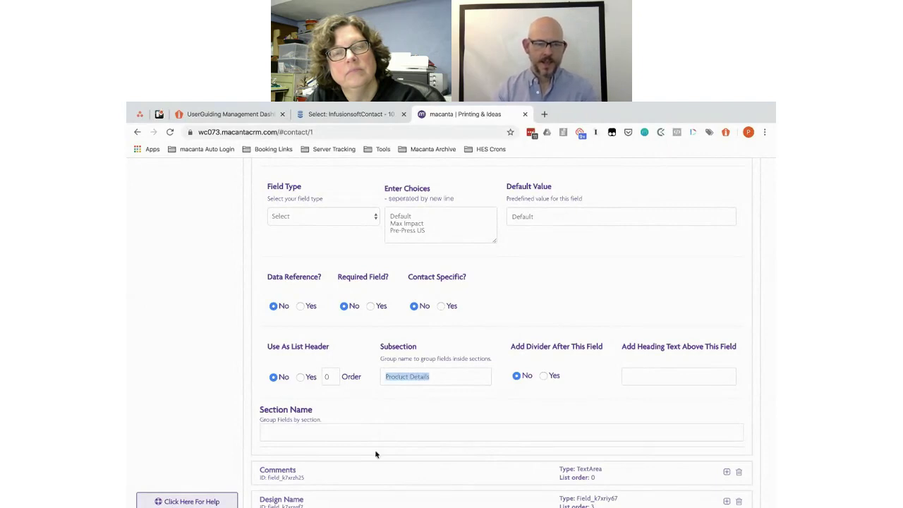
pyautogui.click(363, 468)
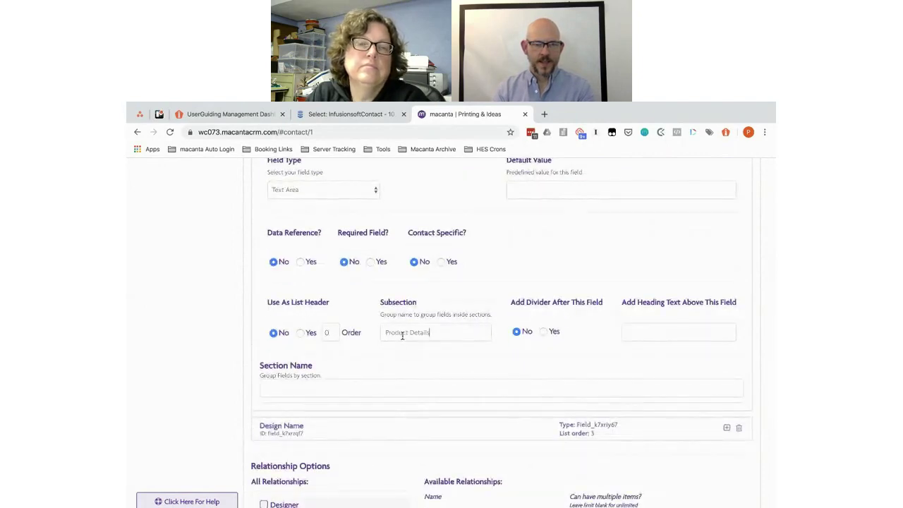
pyautogui.click(375, 426)
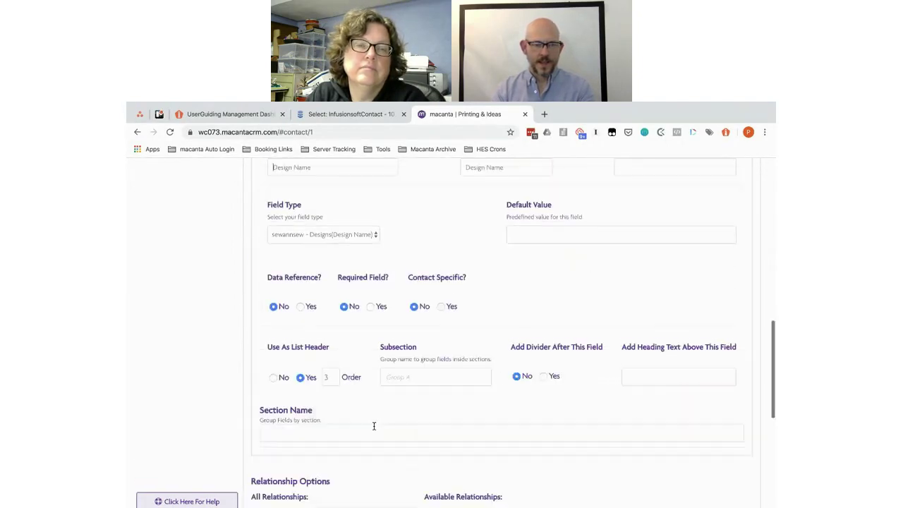
pyautogui.scroll(-2, 374, 425)
pyautogui.click(409, 282)
pyautogui.hotkey('ctrl', 'v')
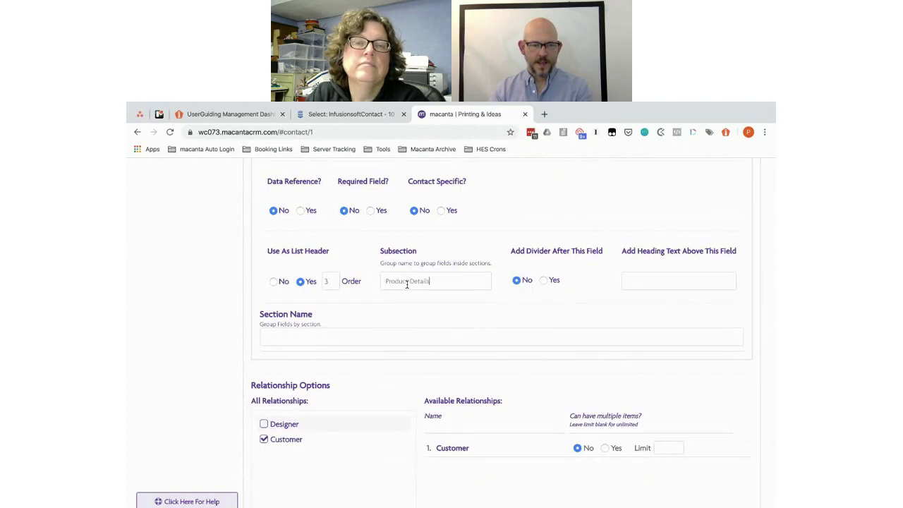
pyautogui.scroll(-2, 408, 284)
pyautogui.scroll(-1, 407, 284)
pyautogui.click(711, 407)
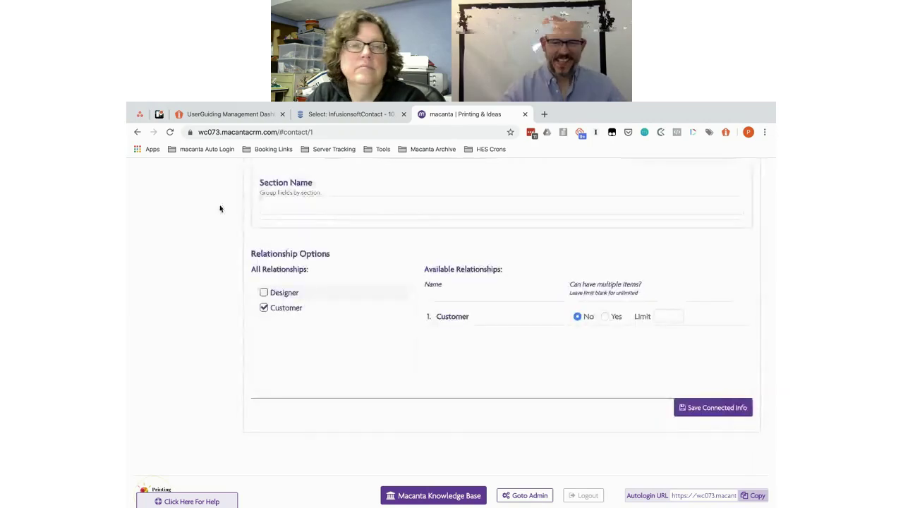
pyautogui.click(170, 133)
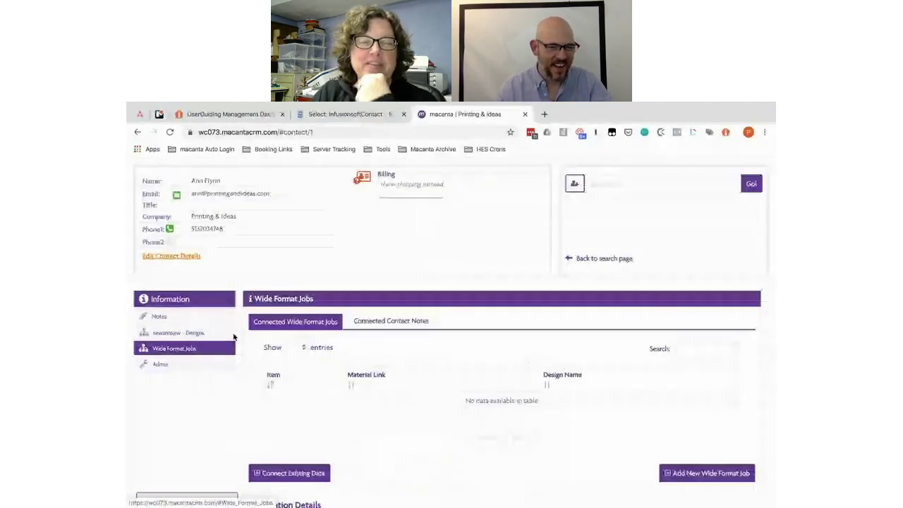
# Step: Scroll through the contact record and open its empty sewannsew - Designs records
pyautogui.scroll(-2, 240, 329)
pyautogui.scroll(-1, 240, 328)
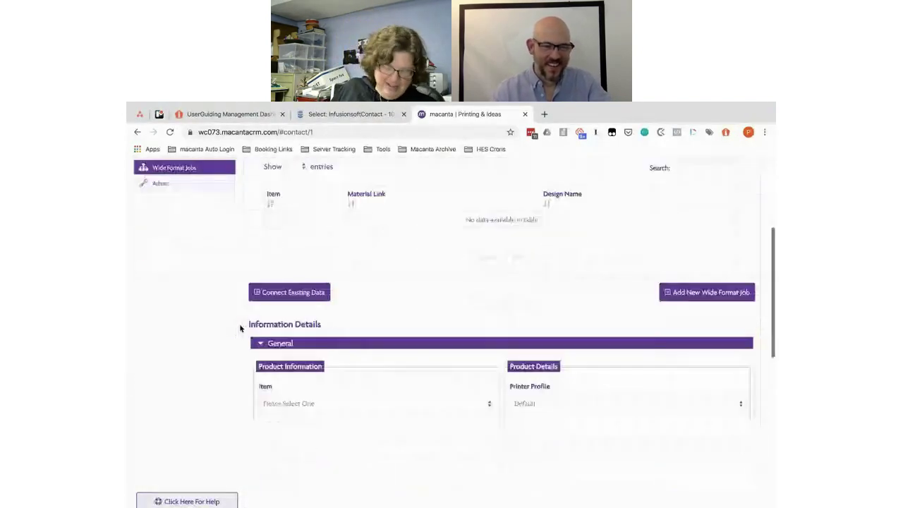
pyautogui.scroll(1, 240, 328)
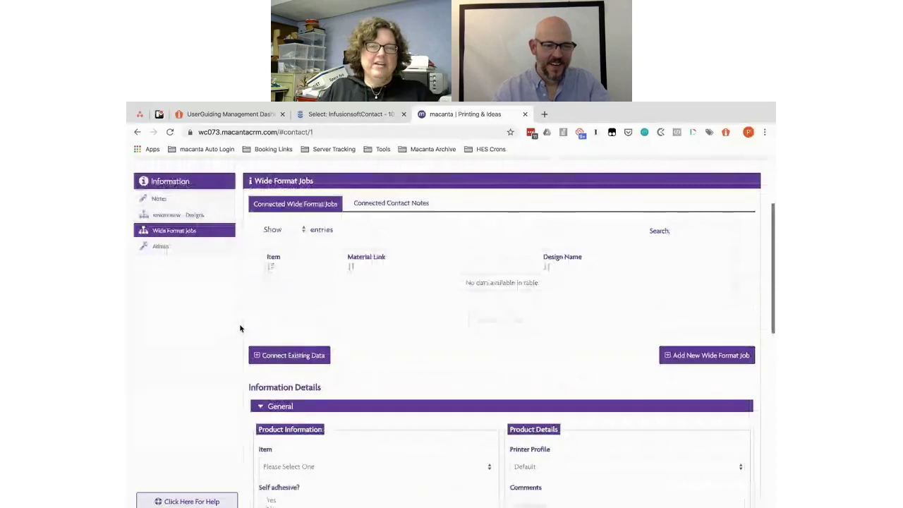
pyautogui.scroll(-3, 240, 329)
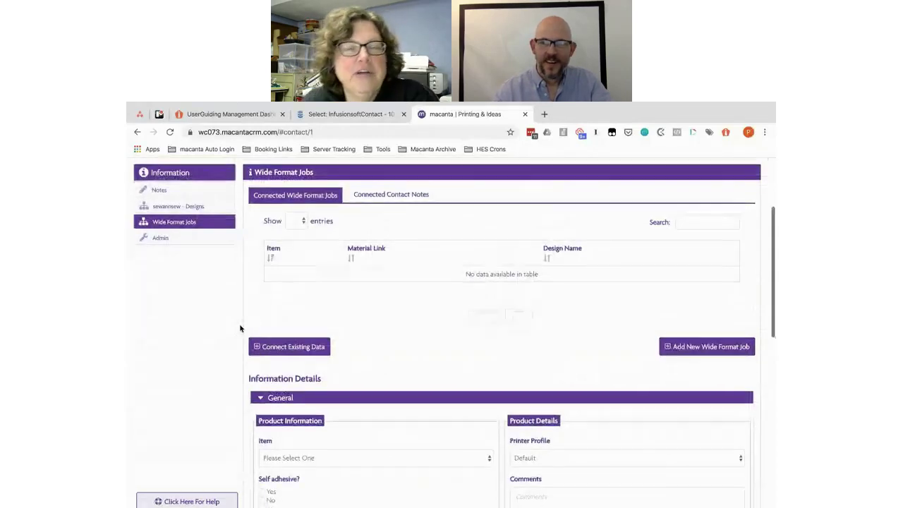
pyautogui.scroll(-1, 240, 328)
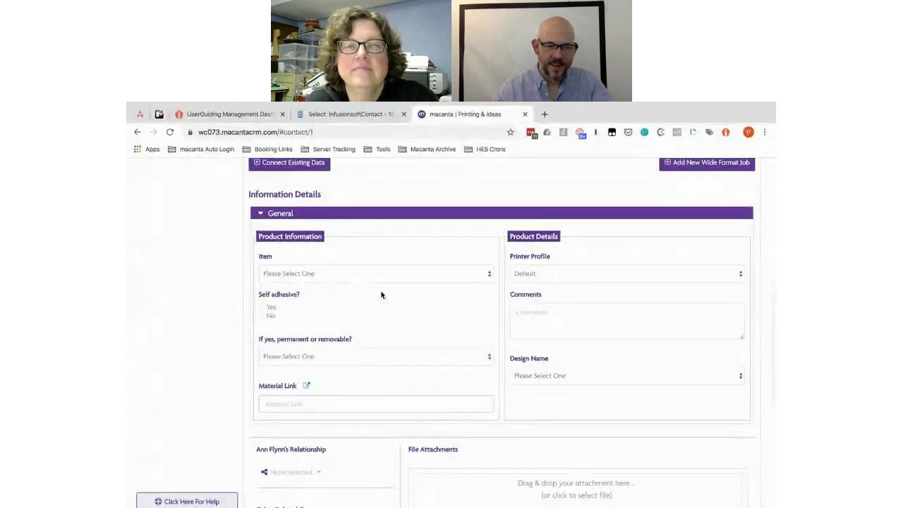
pyautogui.scroll(1, 316, 282)
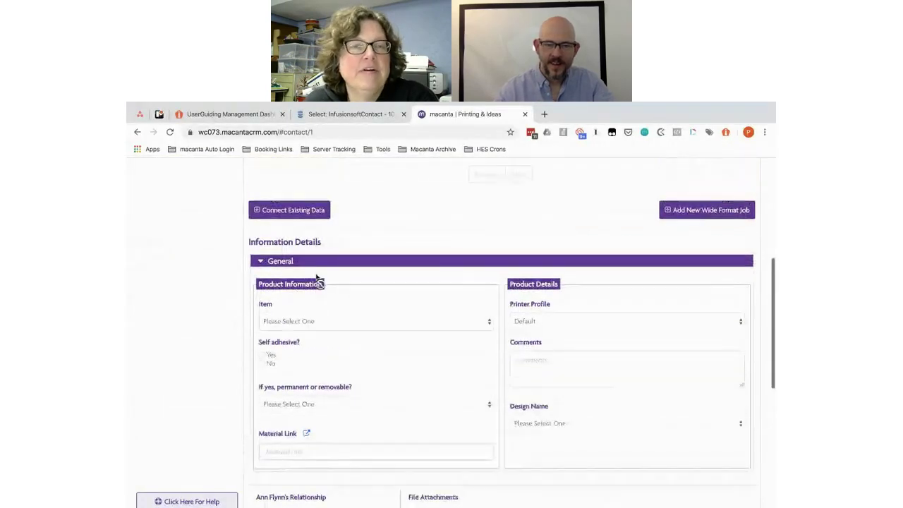
pyautogui.scroll(-1, 444, 392)
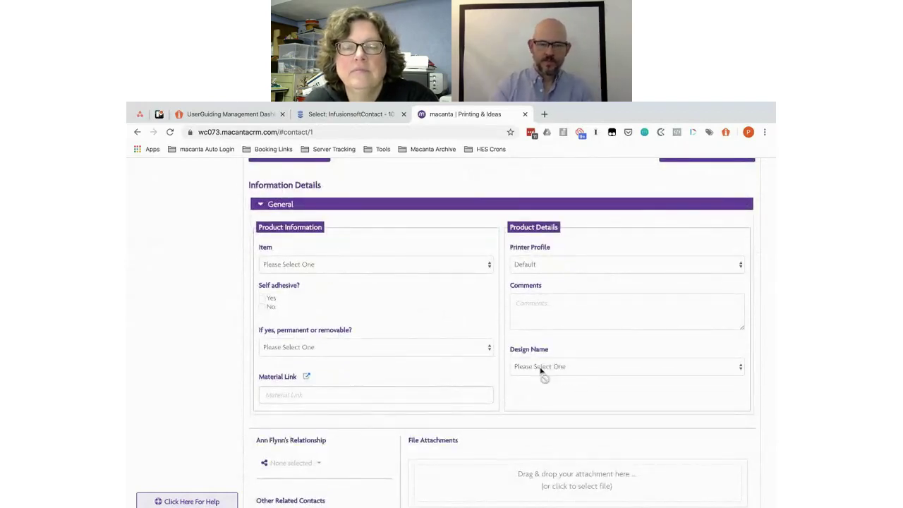
pyautogui.scroll(1, 579, 282)
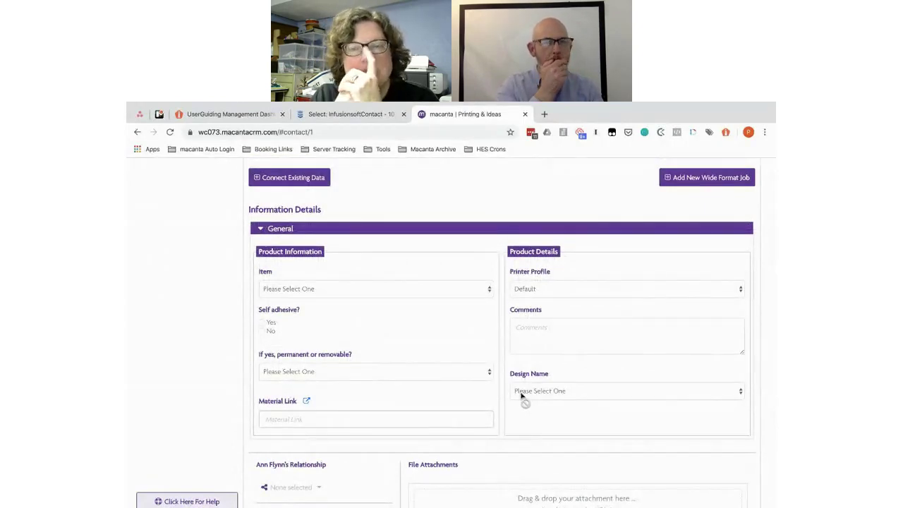
pyautogui.scroll(2, 481, 258)
pyautogui.scroll(4, 482, 258)
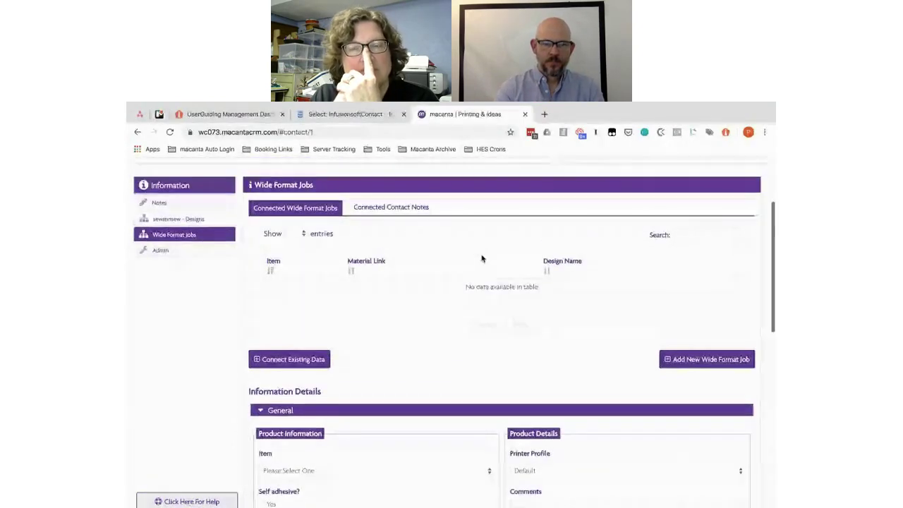
pyautogui.click(175, 219)
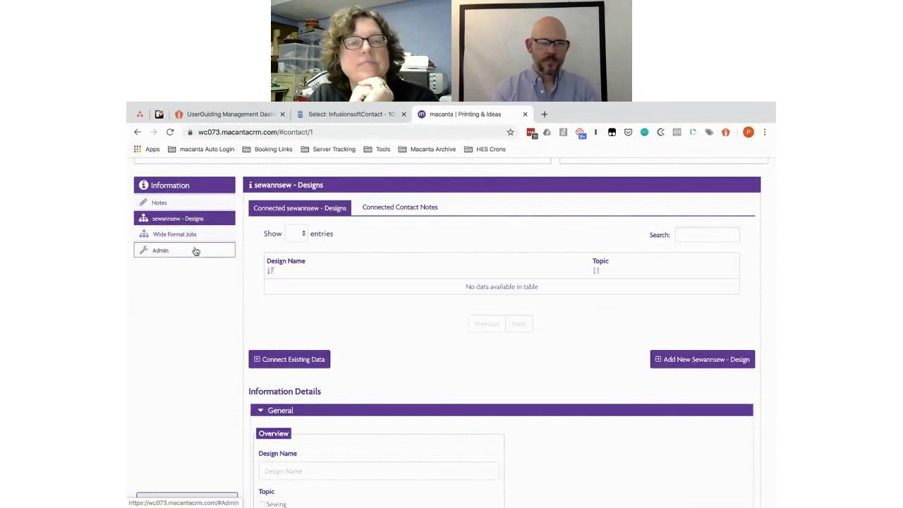
# Step: Copy the 'Dye Sub' heading from the Printing & Ideas Data Objects Google Doc
pyautogui.press('super+grave')
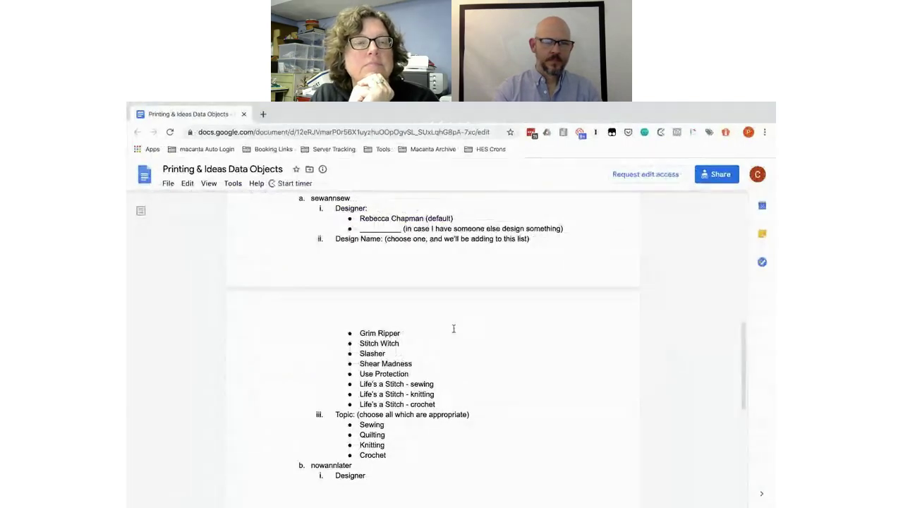
pyautogui.scroll(5, 453, 328)
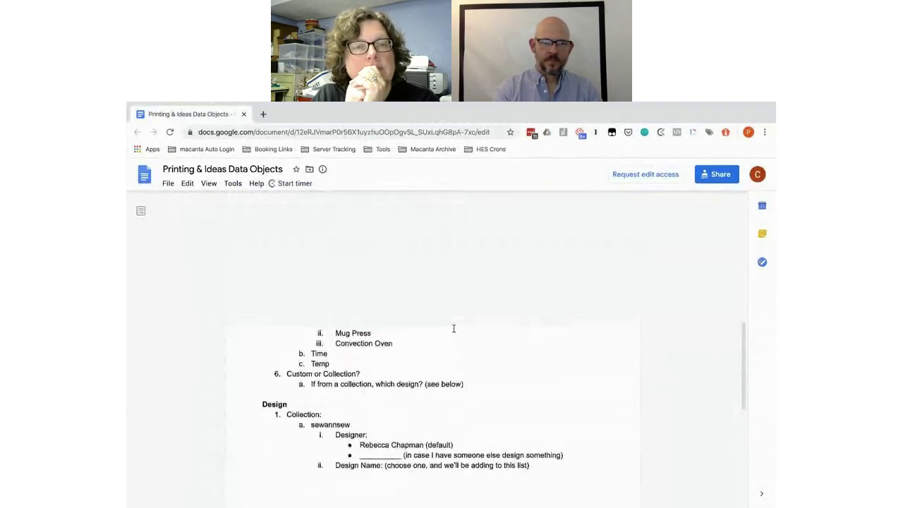
pyautogui.scroll(-1, 454, 328)
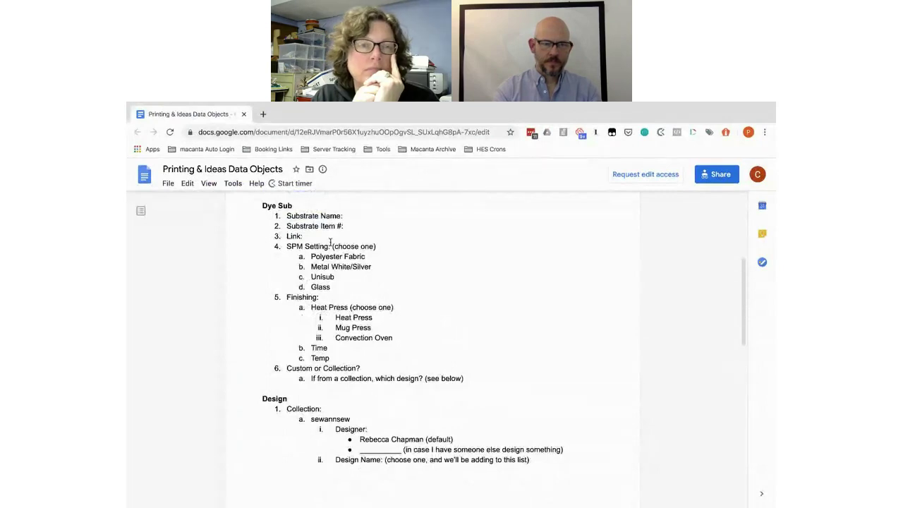
pyautogui.scroll(1, 295, 209)
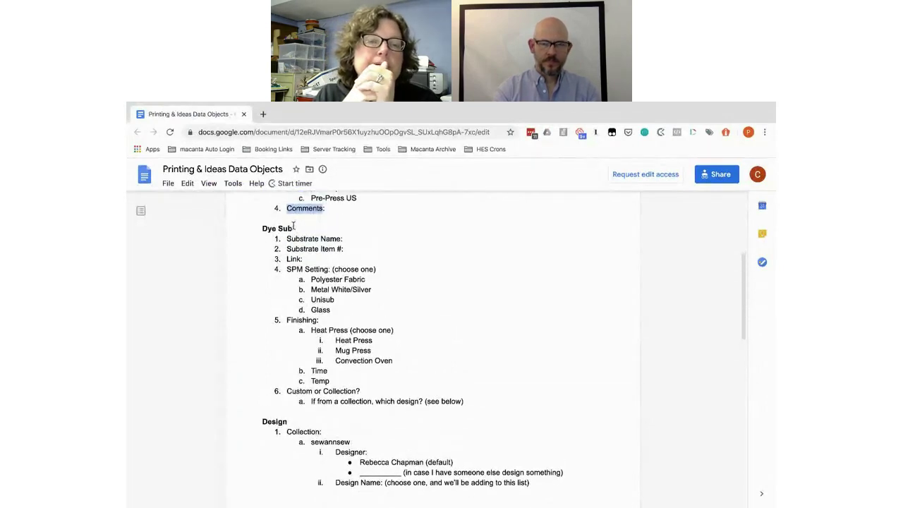
pyautogui.moveTo(293, 227); pyautogui.dragTo(259, 227)
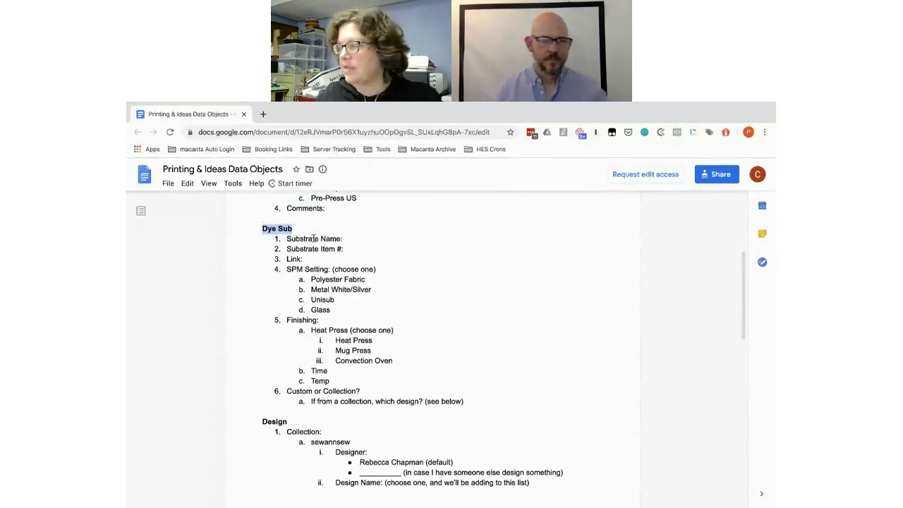
pyautogui.hotkey('ctrl', 'Left')
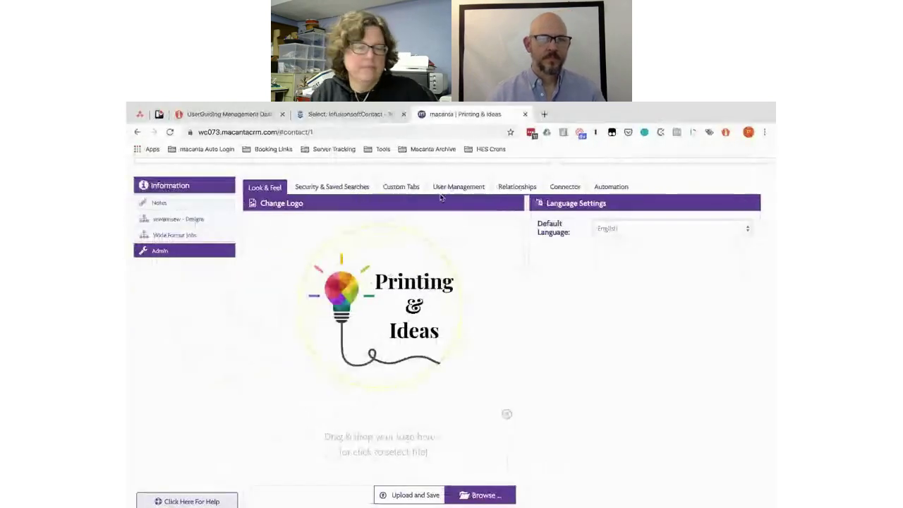
# Step: Add a connected info titled 'Dye Sub Jobs' with the Customer relationship allowed
pyautogui.click(564, 187)
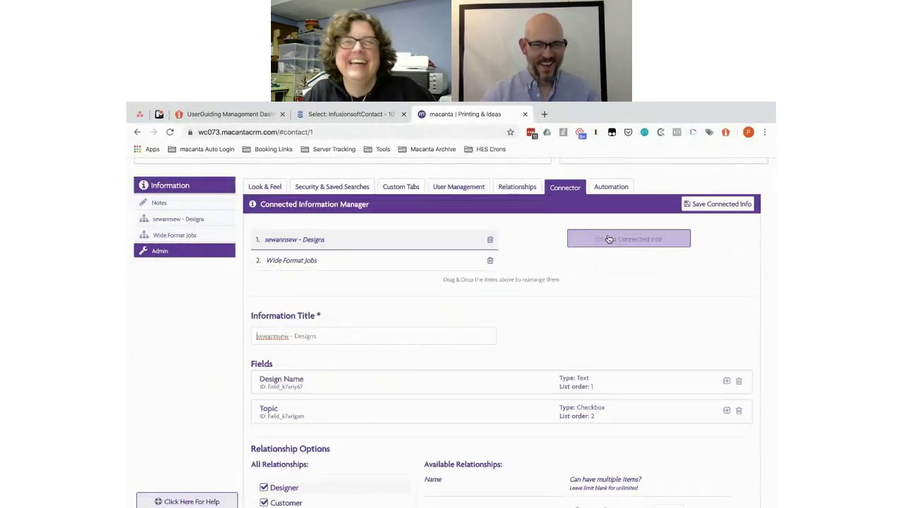
pyautogui.click(608, 239)
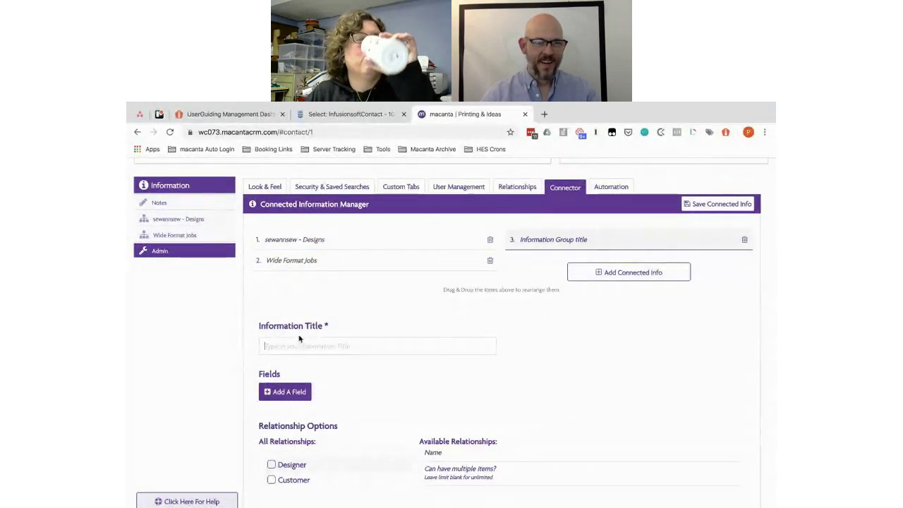
pyautogui.click(274, 345)
pyautogui.write('Dye Sub')
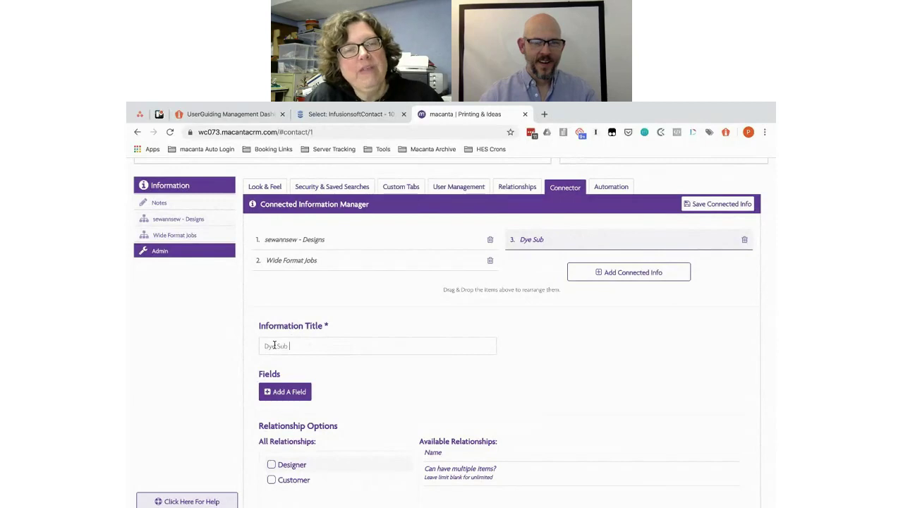
pyautogui.write(' Jobs')
pyautogui.scroll(-3, 275, 345)
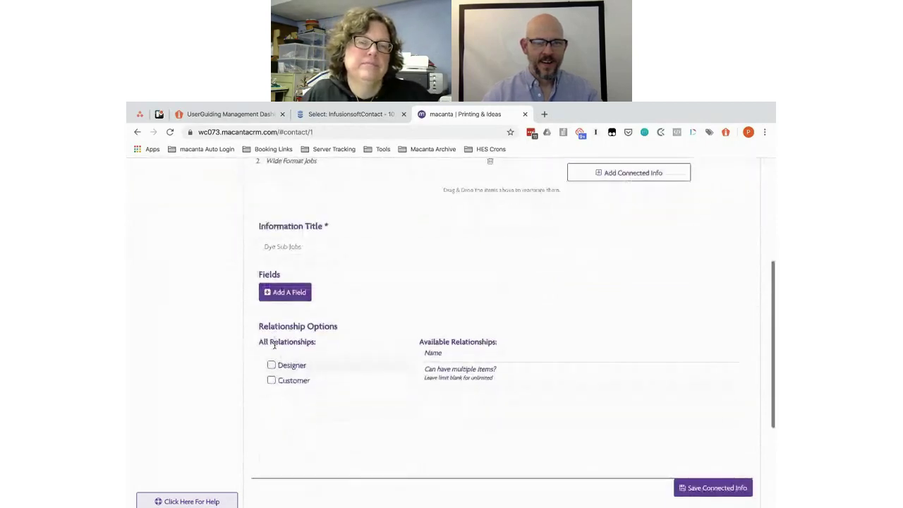
pyautogui.click(271, 381)
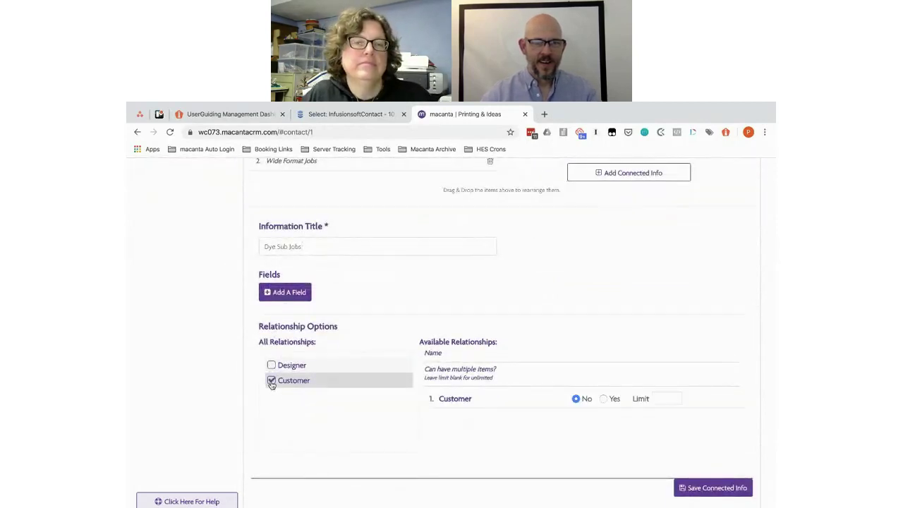
# Step: Copy the 'Substrate Name:' item from the Dye Sub list in the Google Doc
pyautogui.scroll(1, 378, 310)
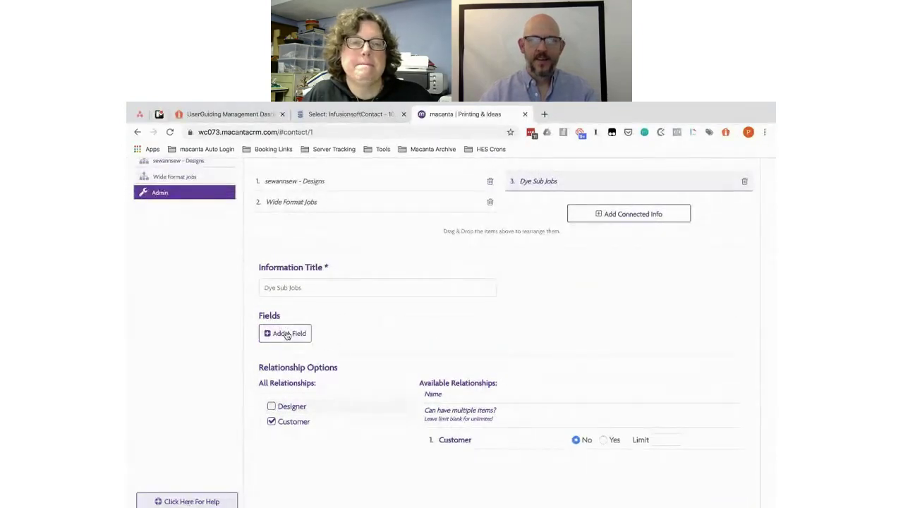
pyautogui.hotkey('ctrl', 'Right')
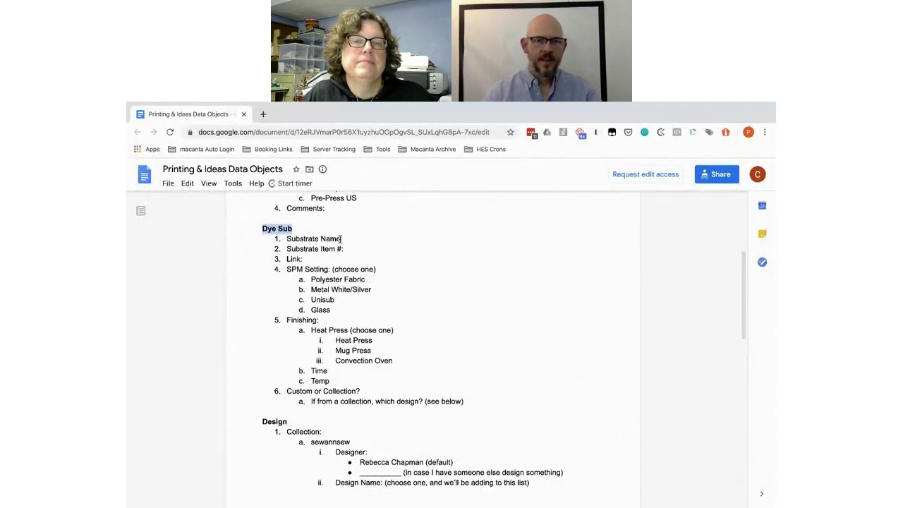
pyautogui.moveTo(341, 238); pyautogui.dragTo(287, 240)
pyautogui.hotkey('ctrl', 'c')
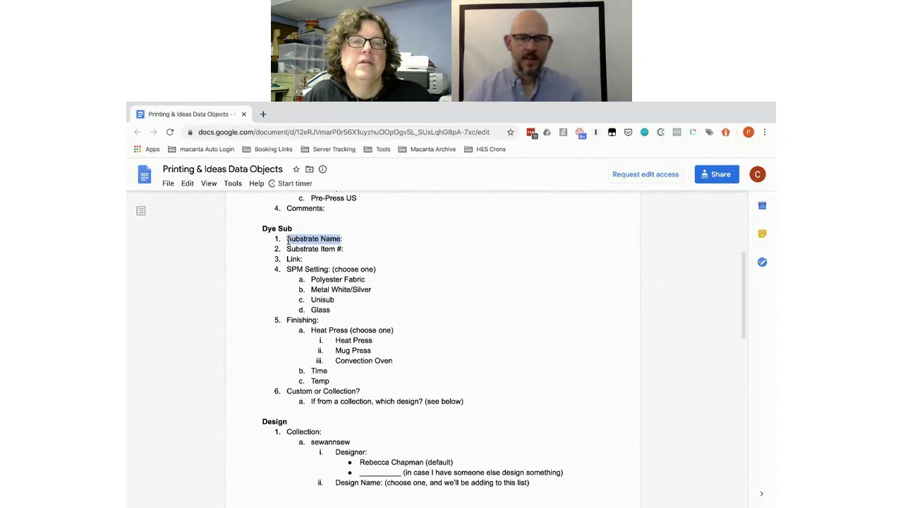
# Step: Give the new field the label and placeholder text 'Substrate Type'
pyautogui.hotkey('ctrl', 'Left')
pyautogui.hotkey('ctrl', 'Right')
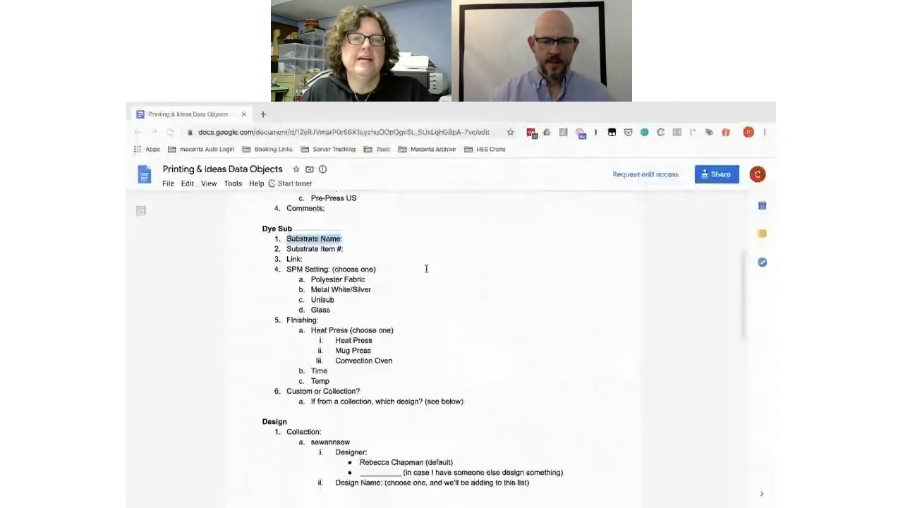
pyautogui.hotkey('ctrl', 'Left')
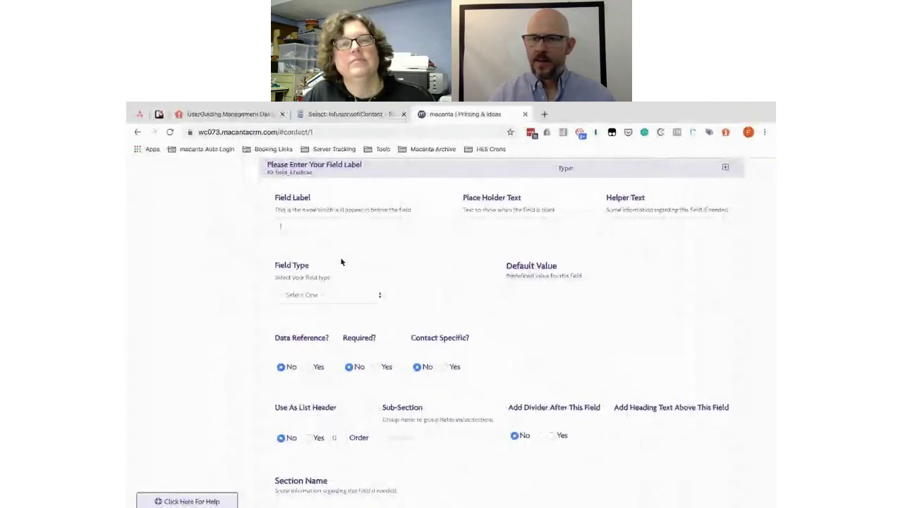
pyautogui.click(307, 226)
pyautogui.hotkey('ctrl', 'v')
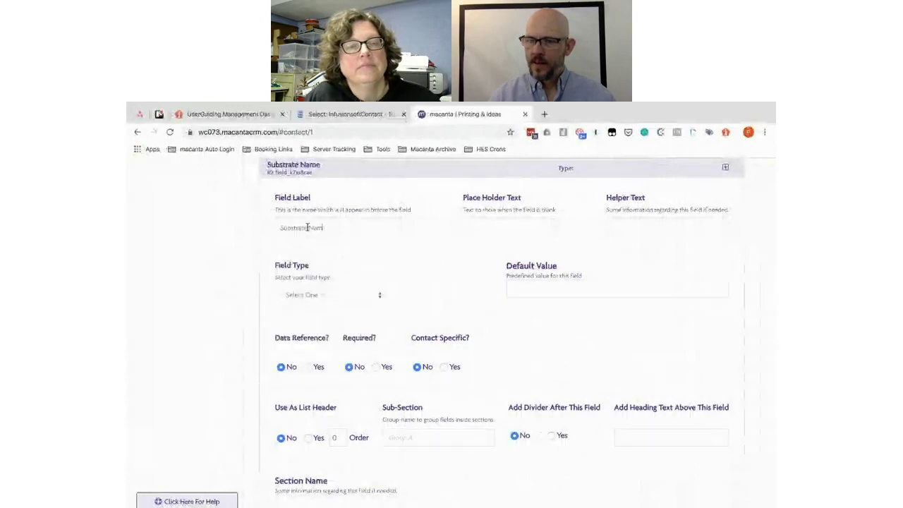
pyautogui.press('BackSpace')
pyautogui.press('BackSpace')
pyautogui.press('BackSpace')
pyautogui.press('BackSpace')
pyautogui.press('BackSpace')
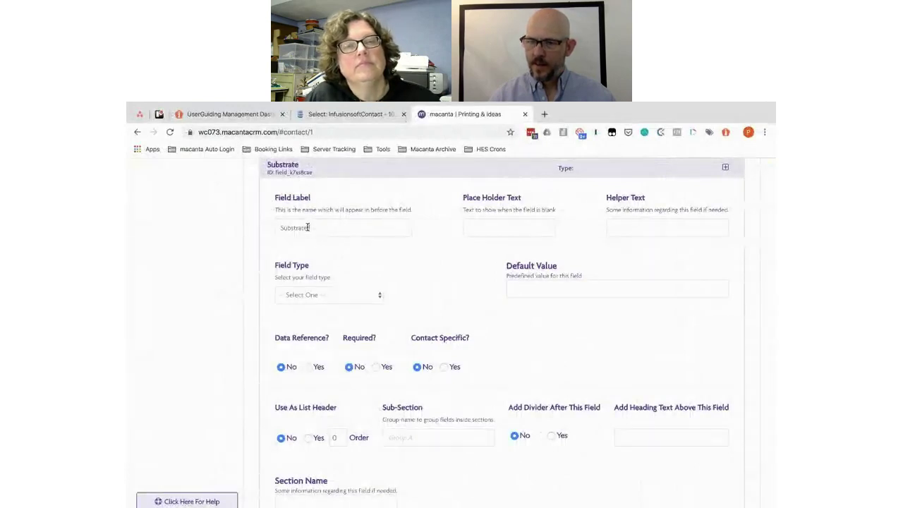
pyautogui.hotkey('ctrl', 'a')
pyautogui.hotkey('ctrl', 'c')
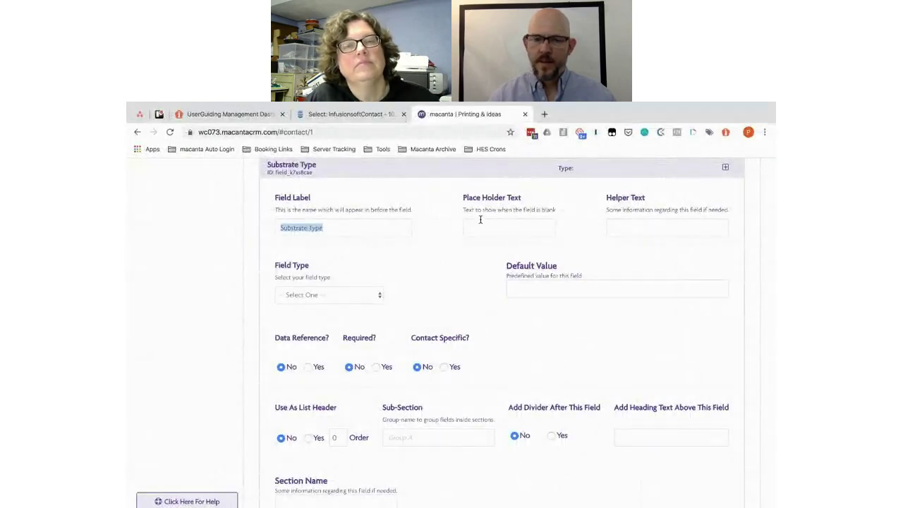
pyautogui.click(481, 220)
pyautogui.hotkey('ctrl', 'v')
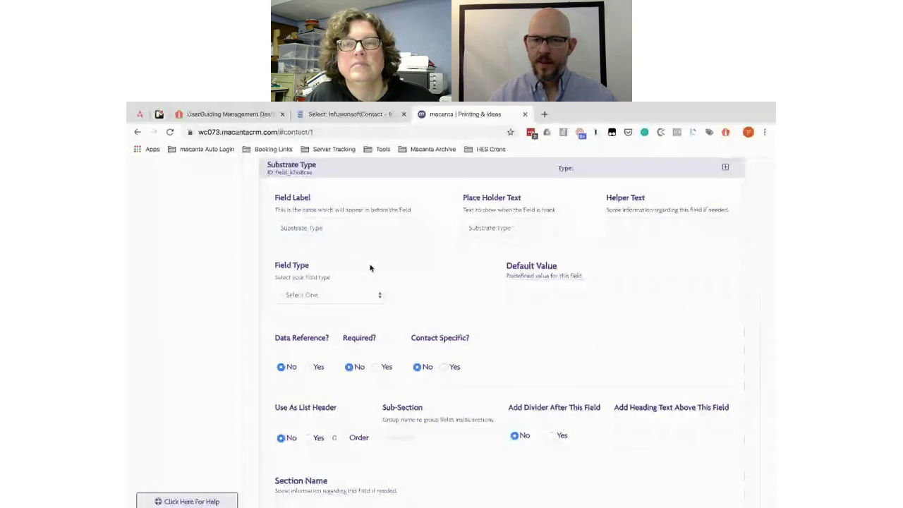
# Step: Make Substrate Type a list header and add another blank field
pyautogui.hotkey('alt', 'Tab')
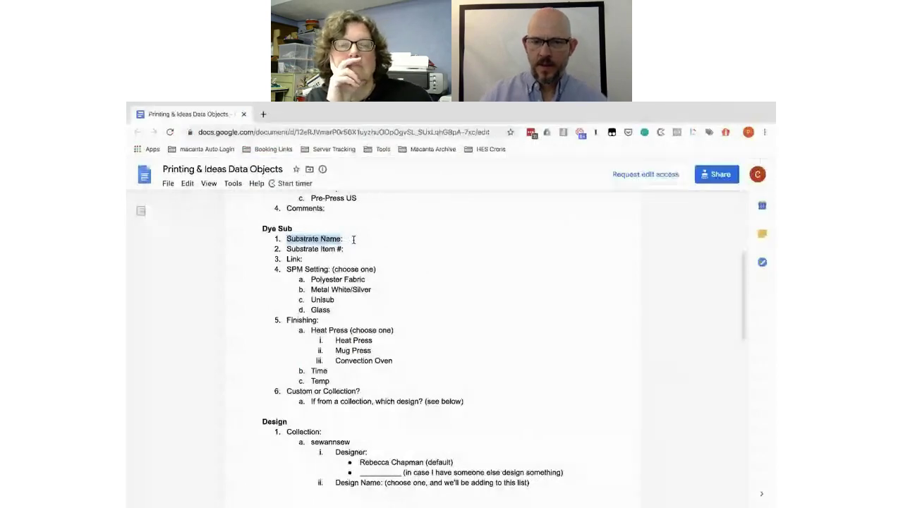
pyautogui.hotkey('alt', 'Tab')
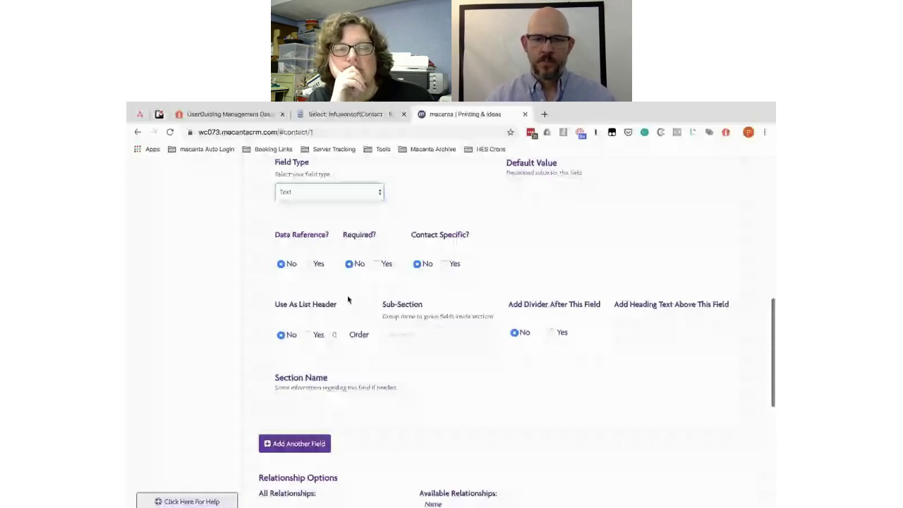
pyautogui.click(339, 334)
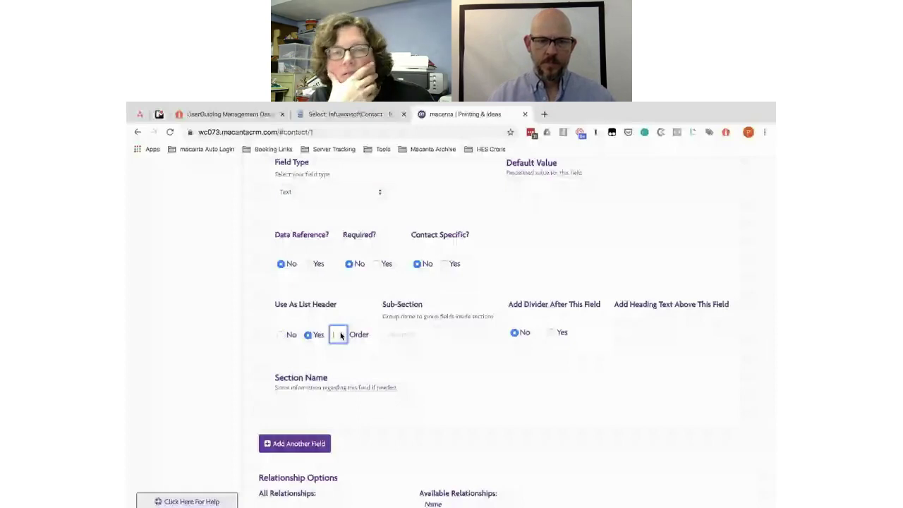
pyautogui.click(298, 444)
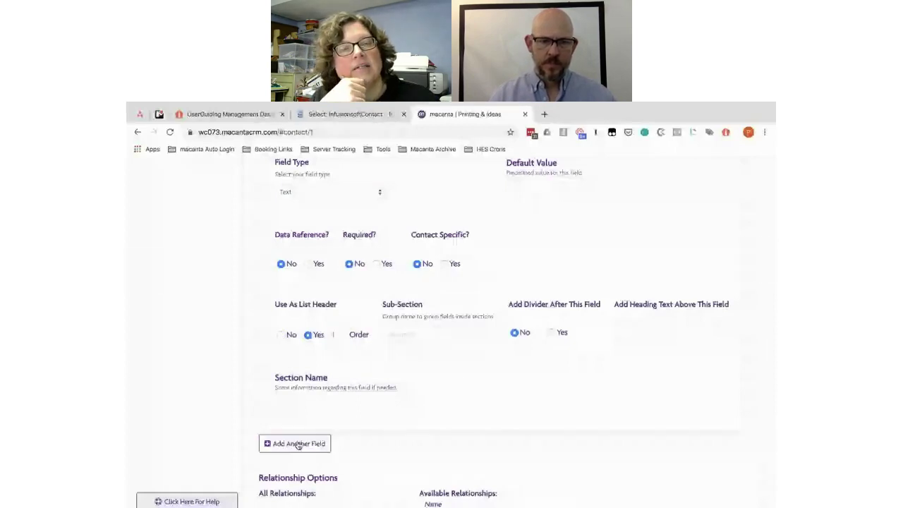
pyautogui.hotkey('alt', 'Tab')
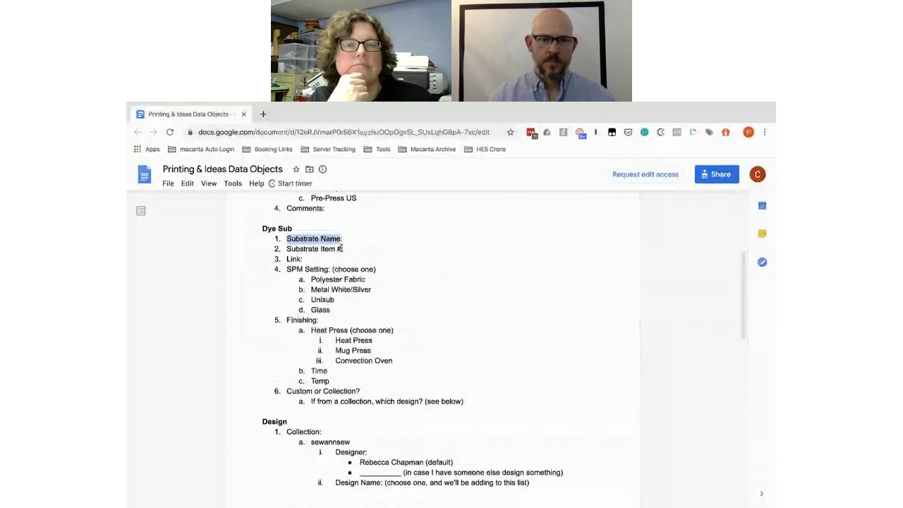
# Step: Create a 'Substrate Item #' Text field with matching placeholder, copied from the doc
pyautogui.moveTo(342, 248); pyautogui.dragTo(286, 247)
pyautogui.hotkey('ctrl', 'c')
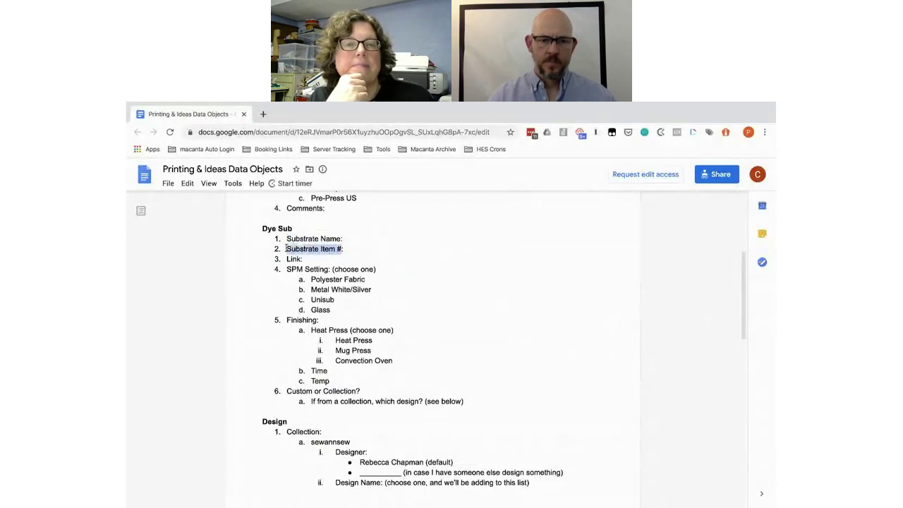
pyautogui.hotkey('alt', 'Tab')
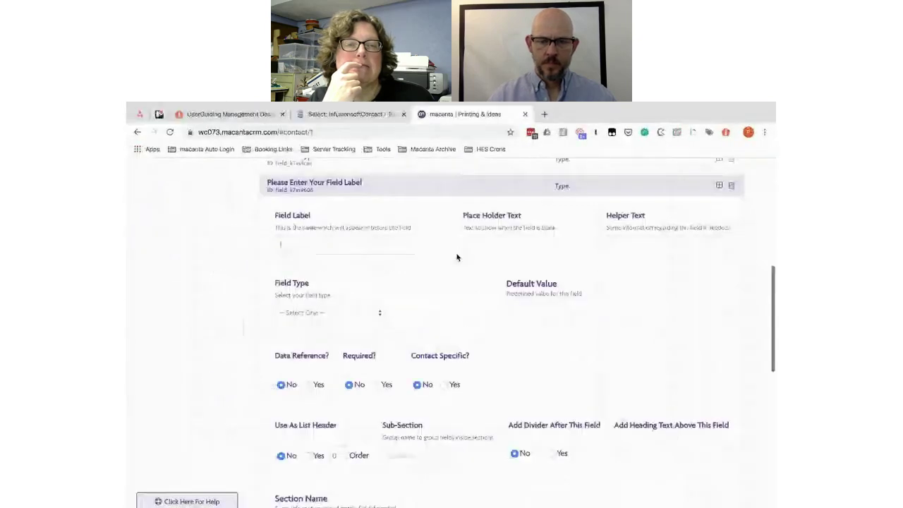
pyautogui.hotkey('ctrl', 'v')
pyautogui.press('BackSpace')
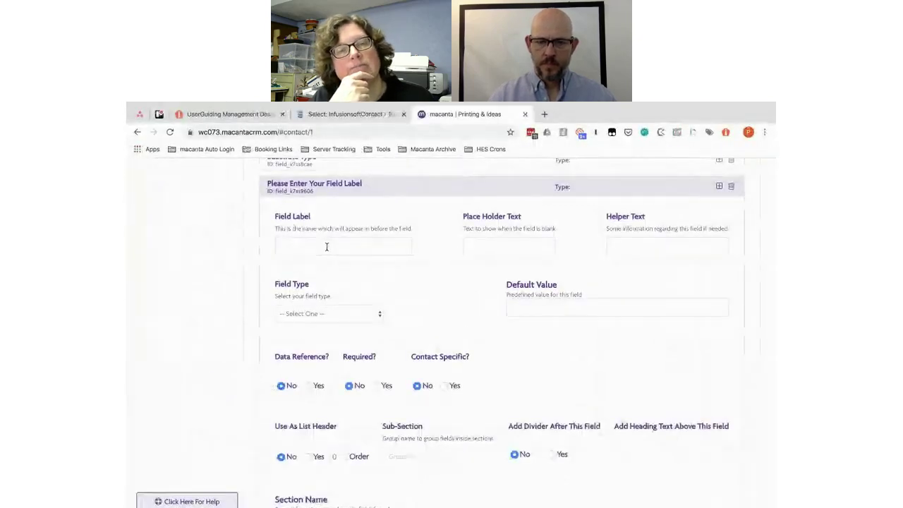
pyautogui.click(482, 246)
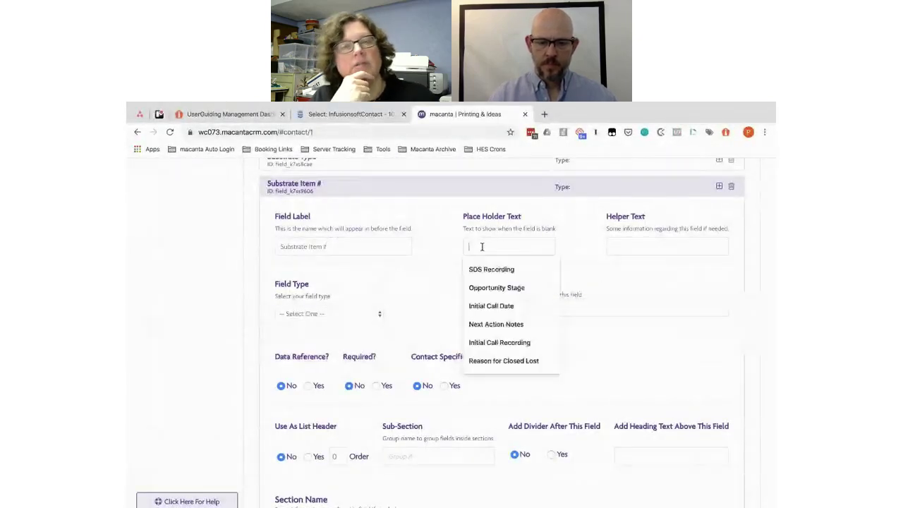
pyautogui.write('Substrate Item #')
pyautogui.click(331, 315)
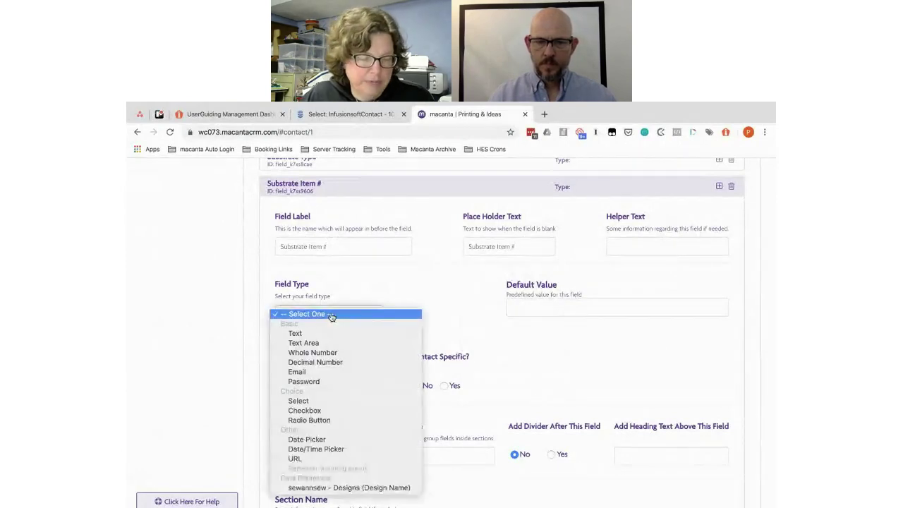
pyautogui.click(332, 335)
# Step: Select the 'Link' item in the Dye Sub list of the Google Doc
pyautogui.scroll(-2, 462, 313)
pyautogui.scroll(-1, 444, 353)
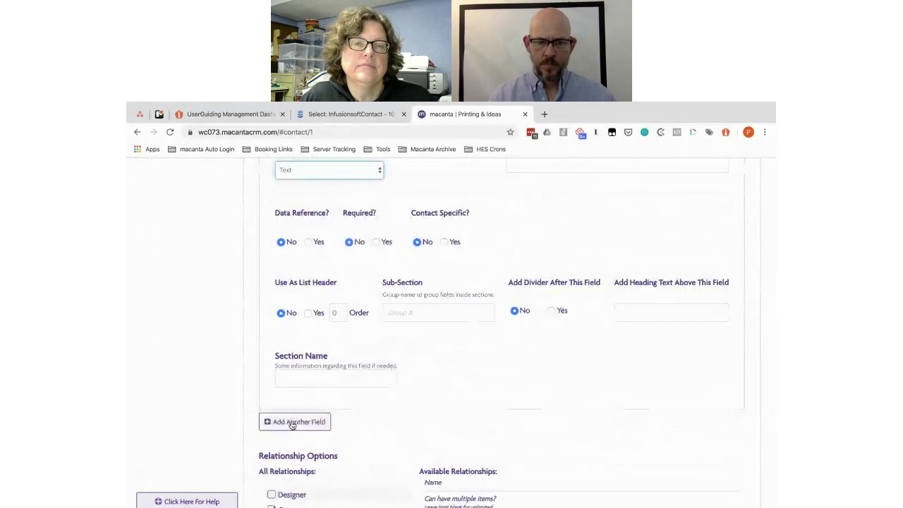
pyautogui.press('super+Tab')
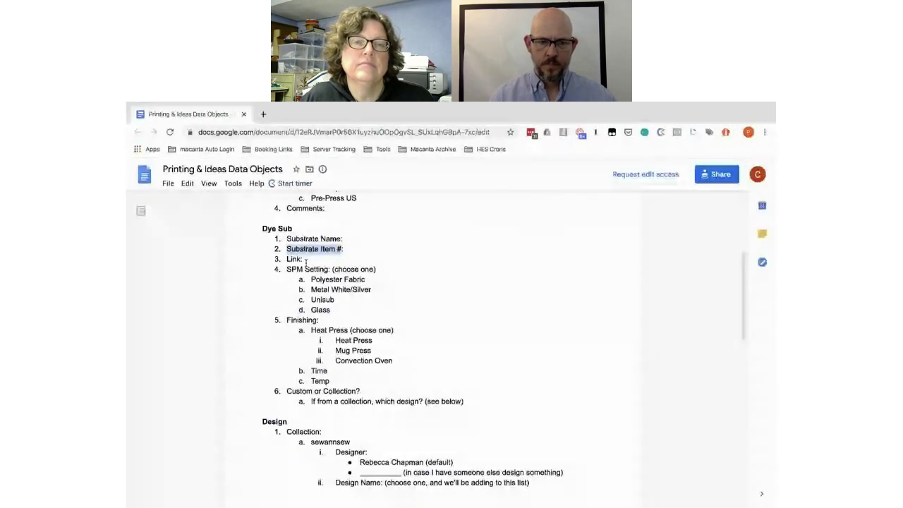
pyautogui.moveTo(301, 260); pyautogui.dragTo(288, 260)
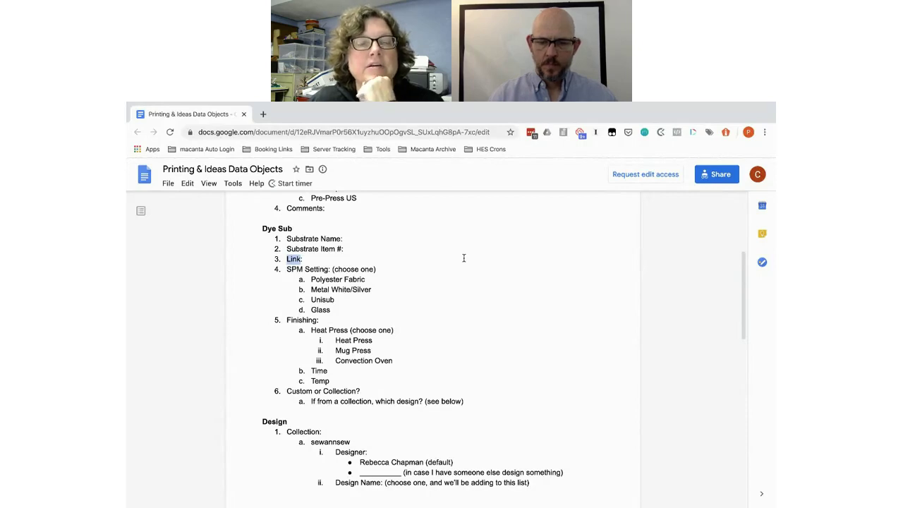
# Step: Add a 'Material Link' field of type URL with 'Material Link' as placeholder
pyautogui.hotkey('alt', 'Tab')
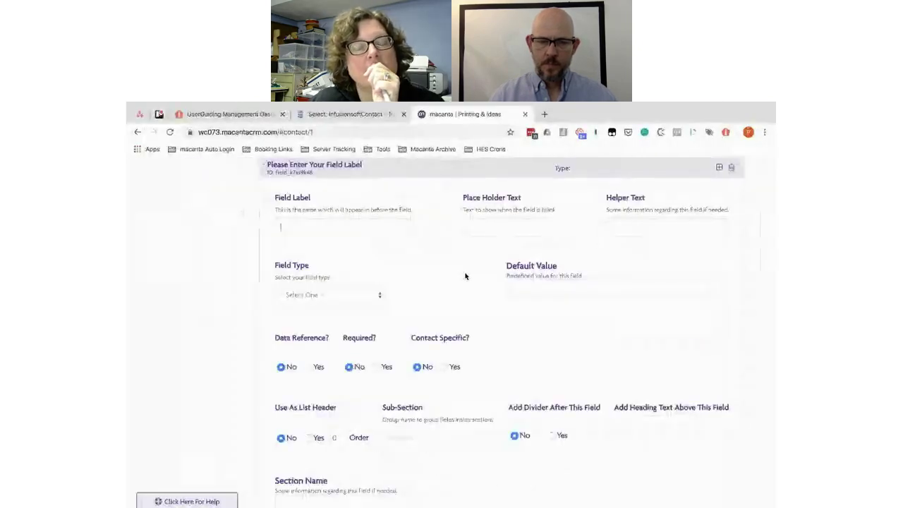
pyautogui.write('Material')
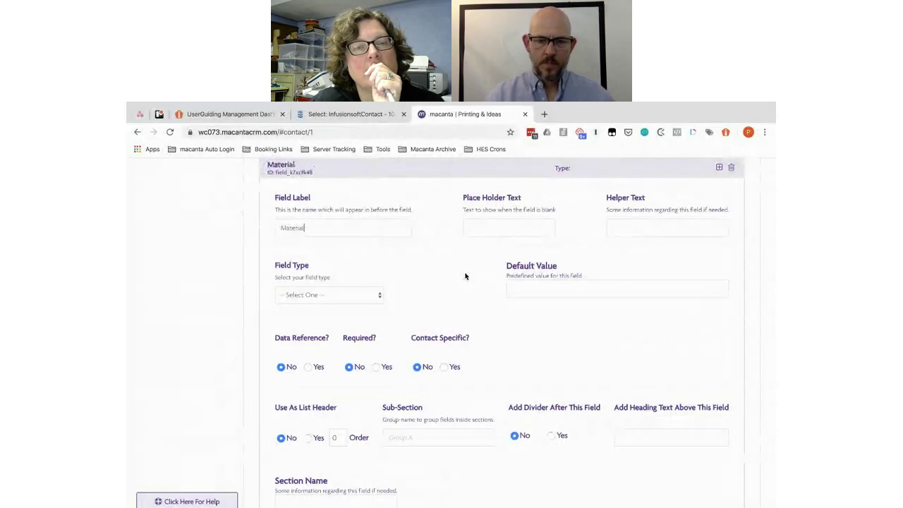
pyautogui.write(' Link')
pyautogui.hotkey('ctrl', 'a')
pyautogui.hotkey('ctrl', 'c')
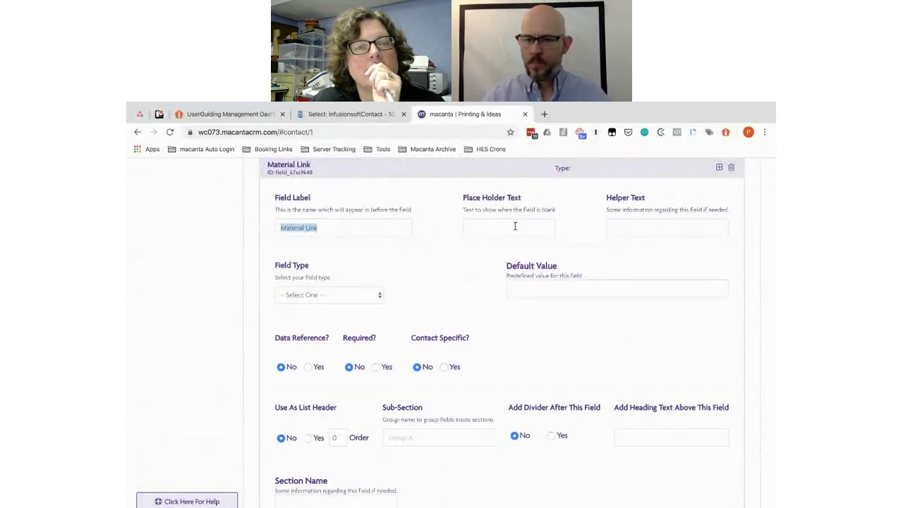
pyautogui.click(498, 227)
pyautogui.hotkey('ctrl', 'v')
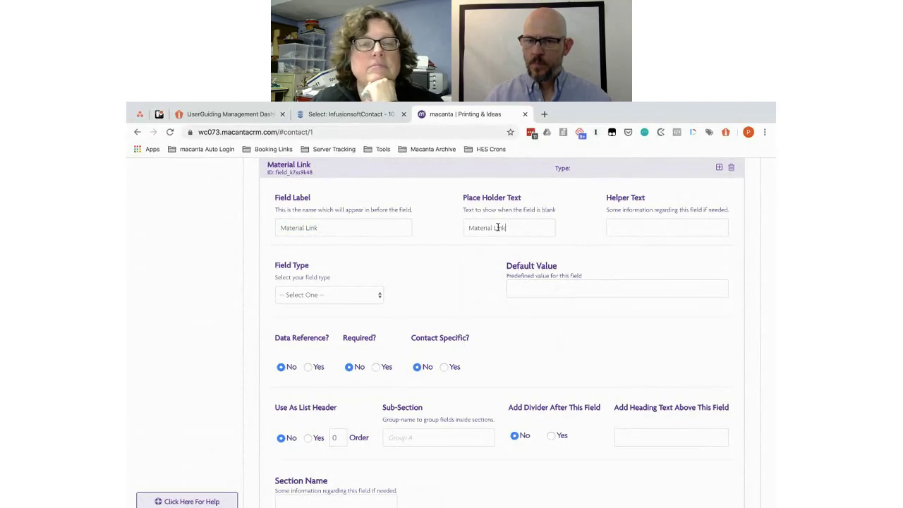
pyautogui.click(319, 295)
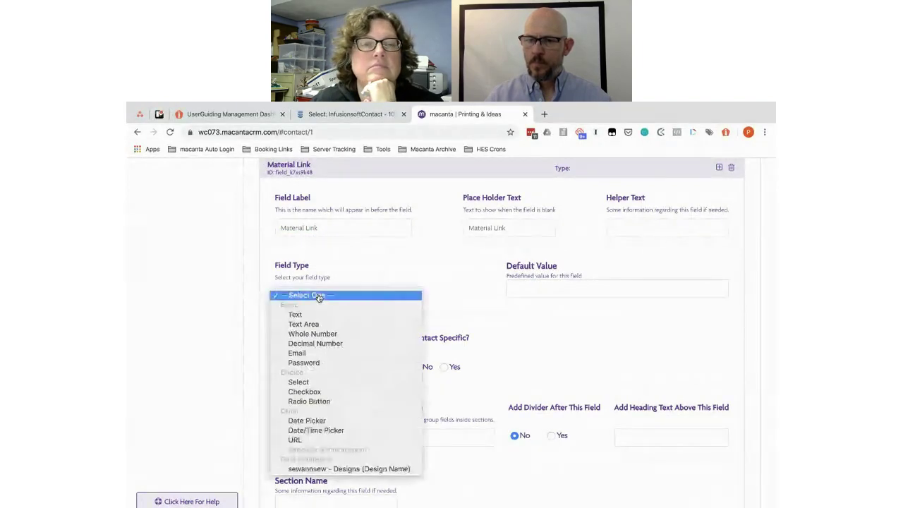
pyautogui.click(295, 440)
pyautogui.scroll(-2, 335, 356)
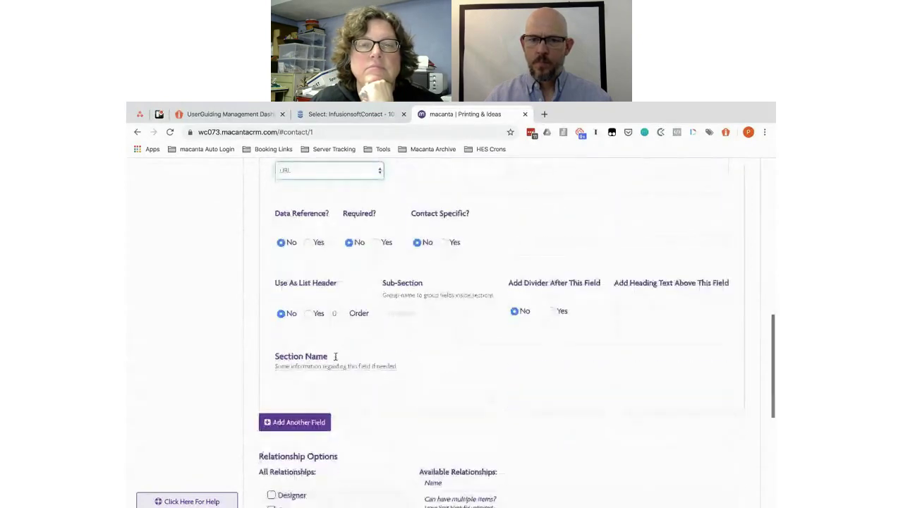
pyautogui.hotkey('alt', 'Tab')
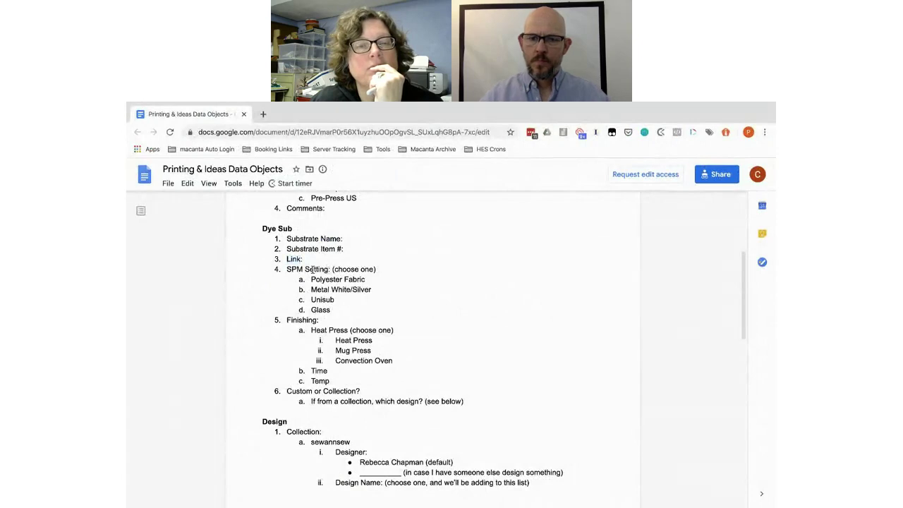
# Step: Add a new field labelled 'SPM Setting' with matching placeholder, copied from the doc
pyautogui.doubleClick(312, 269)
pyautogui.moveTo(313, 268); pyautogui.dragTo(284, 270)
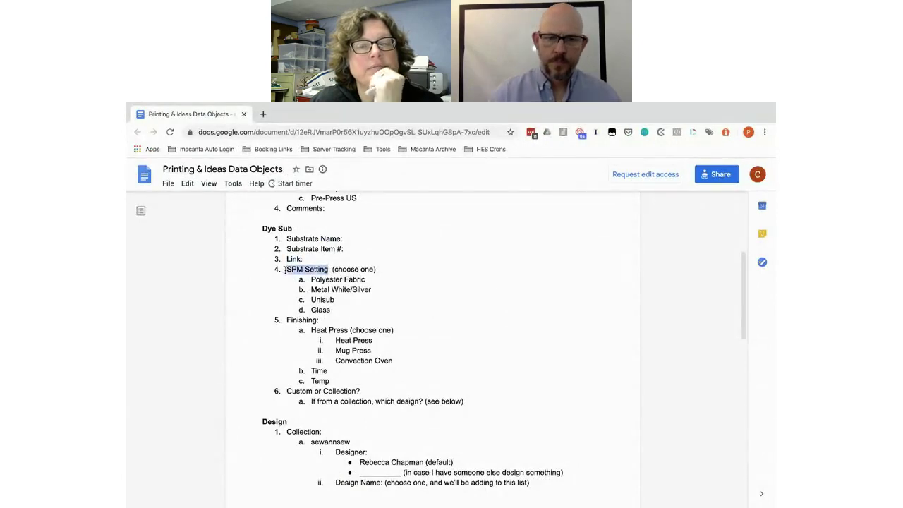
pyautogui.hotkey('alt', 'Tab')
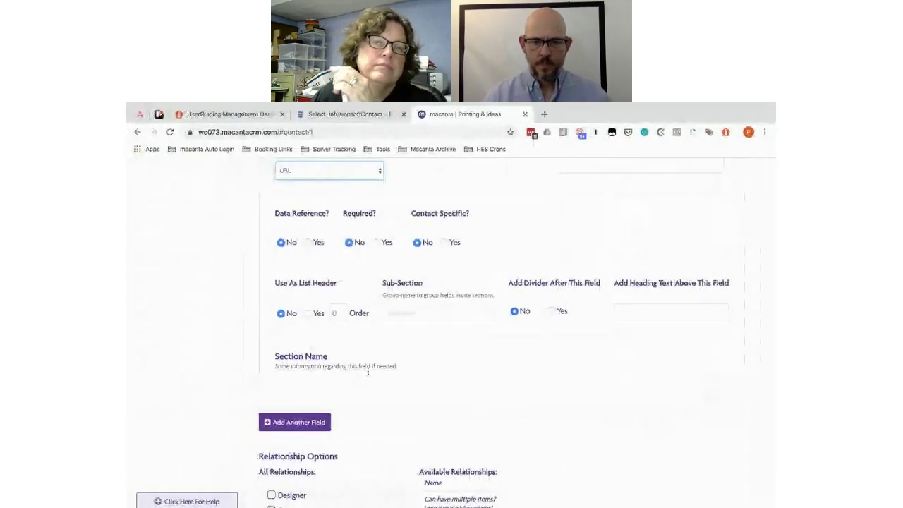
pyautogui.scroll(2, 399, 402)
pyautogui.scroll(-3, 397, 401)
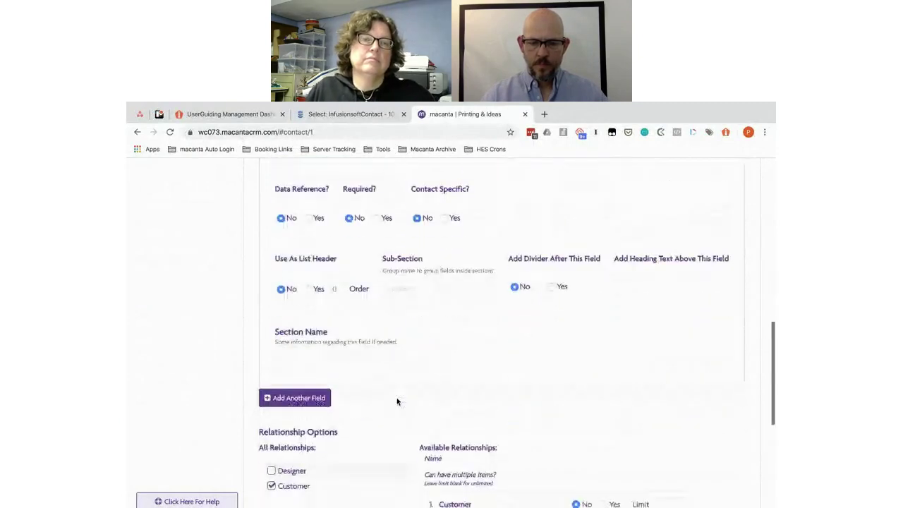
pyautogui.click(296, 399)
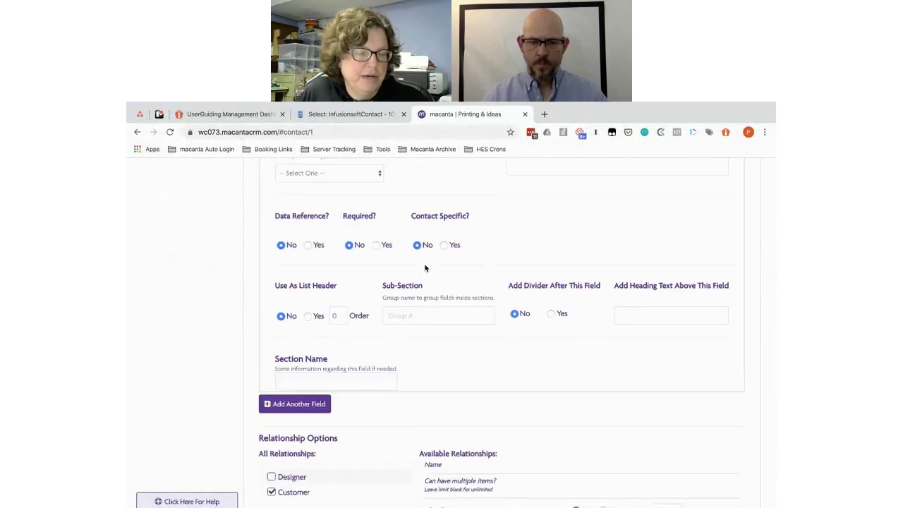
pyautogui.scroll(3, 425, 268)
pyautogui.click(295, 248)
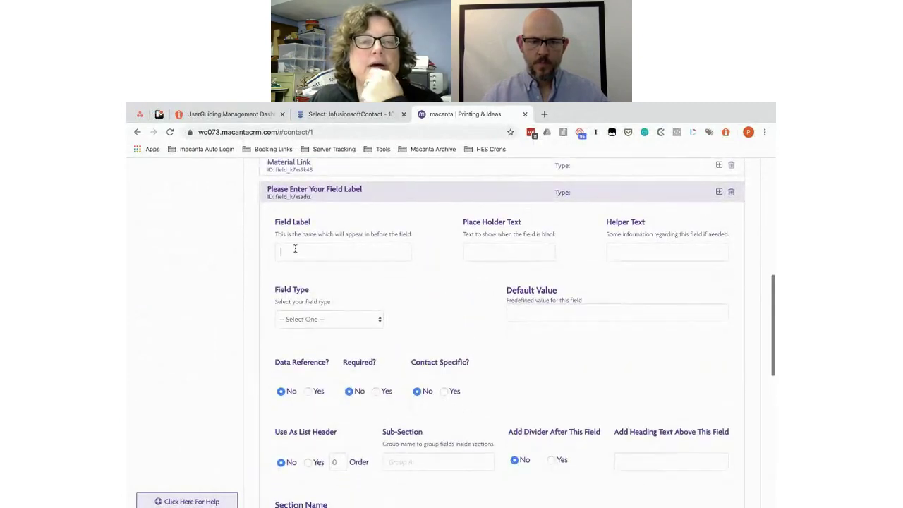
pyautogui.hotkey('ctrl', 'v')
pyautogui.click(485, 251)
pyautogui.hotkey('ctrl', 'v')
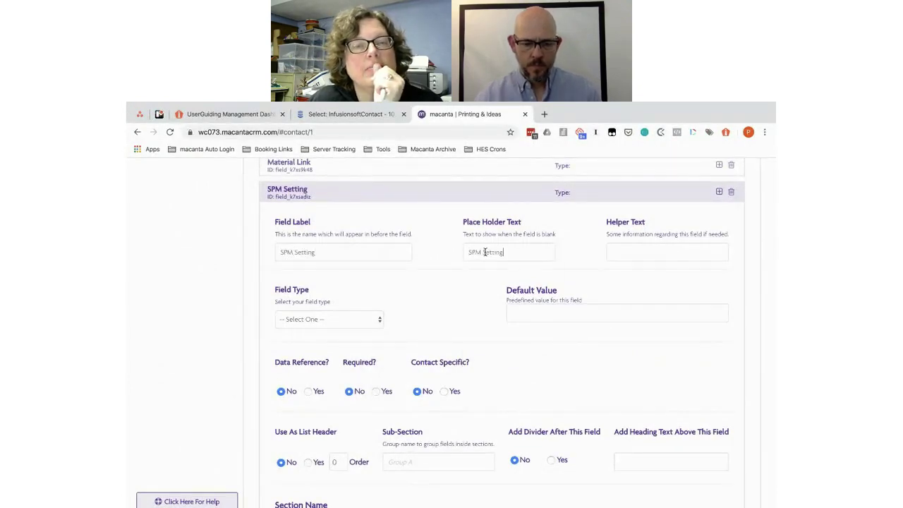
pyautogui.click(320, 319)
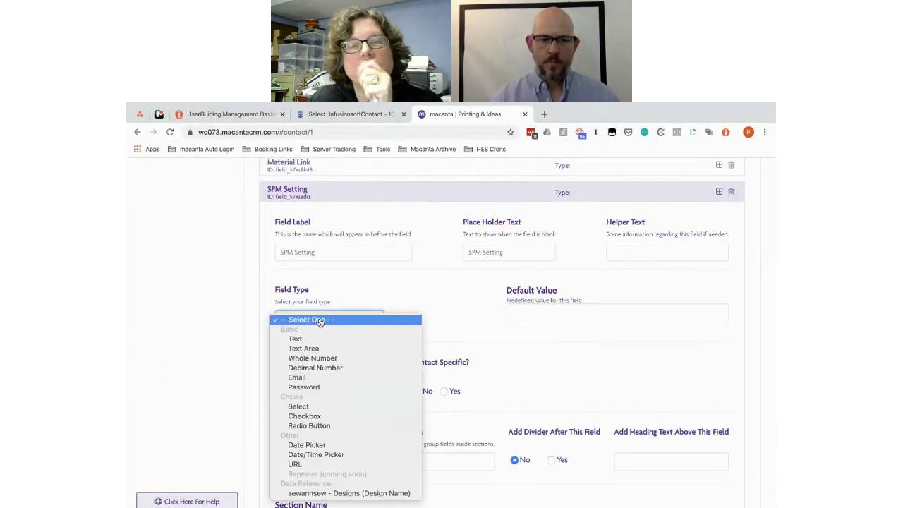
# Step: Give SPM Setting the choices Polyester Fabric, Metal White/Silver, Unisub and Glass
pyautogui.press('super+grave')
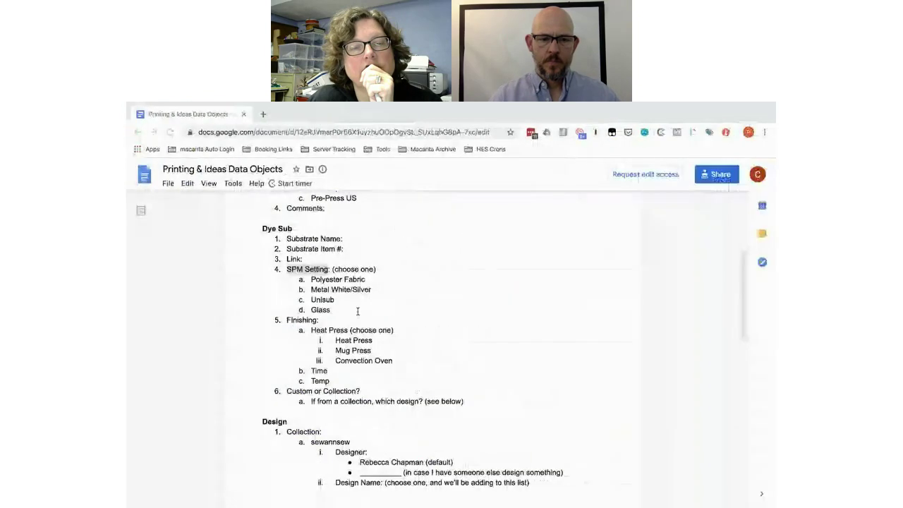
pyautogui.moveTo(331, 311); pyautogui.dragTo(312, 280)
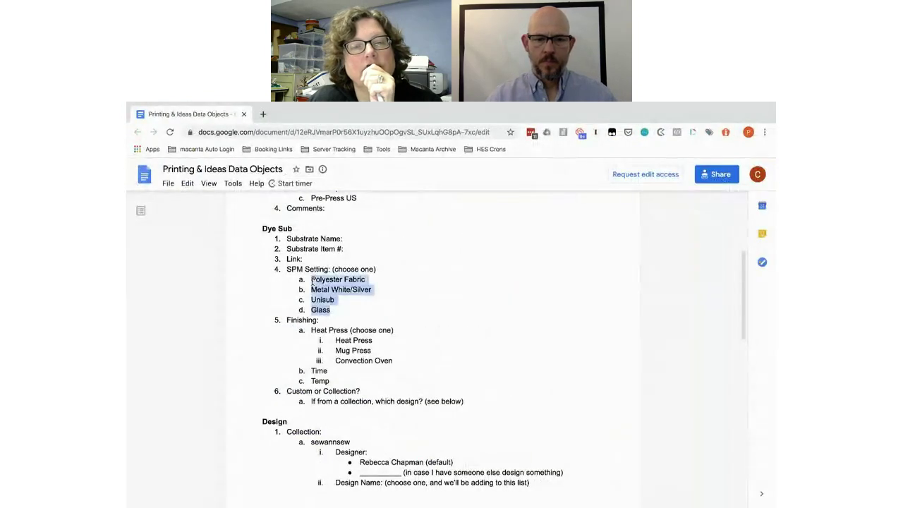
pyautogui.press('super+grave')
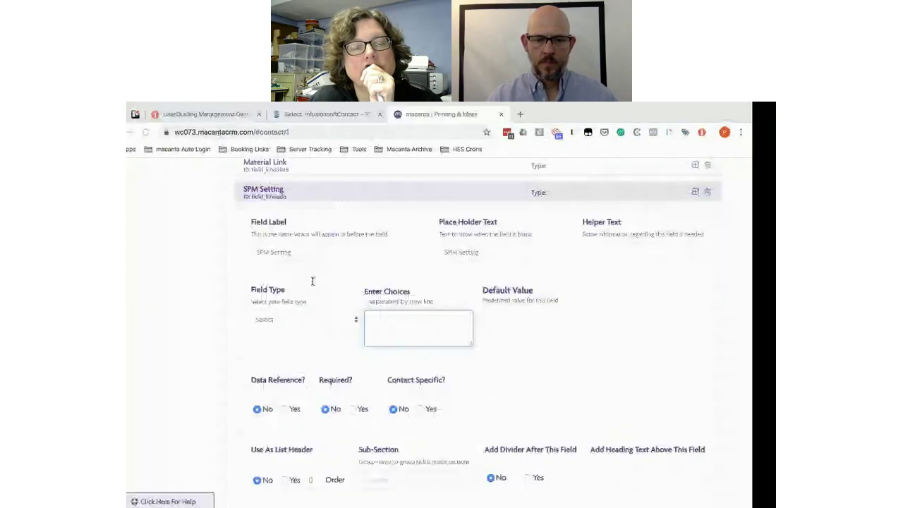
pyautogui.click(423, 321)
pyautogui.hotkey('ctrl', 'v')
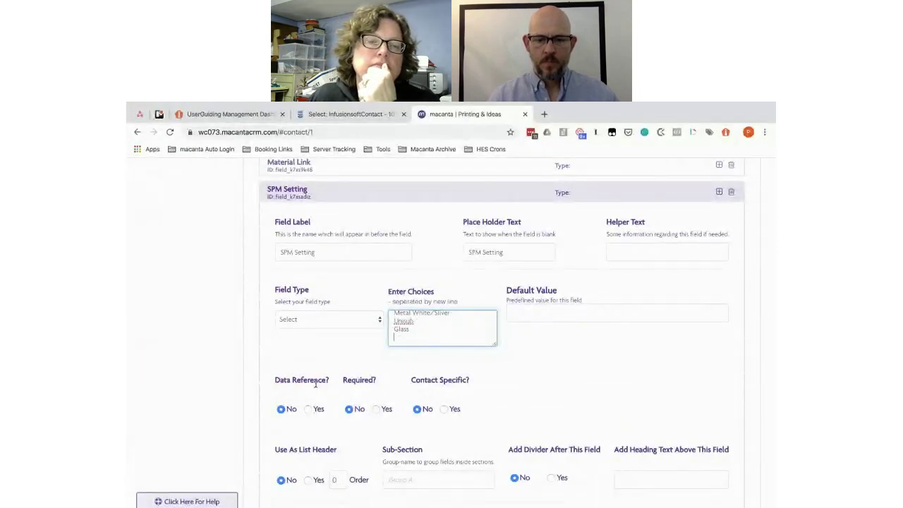
pyautogui.scroll(-2, 315, 383)
pyautogui.click(292, 424)
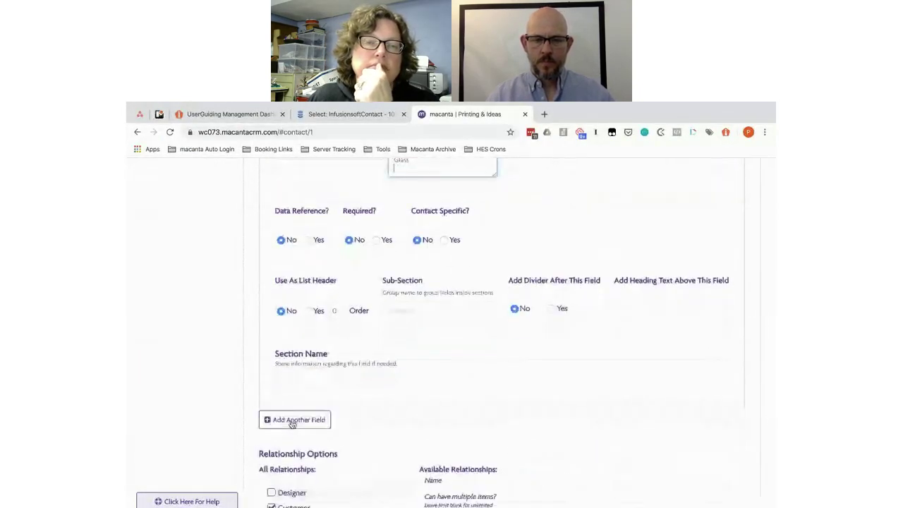
pyautogui.press('super+Tab')
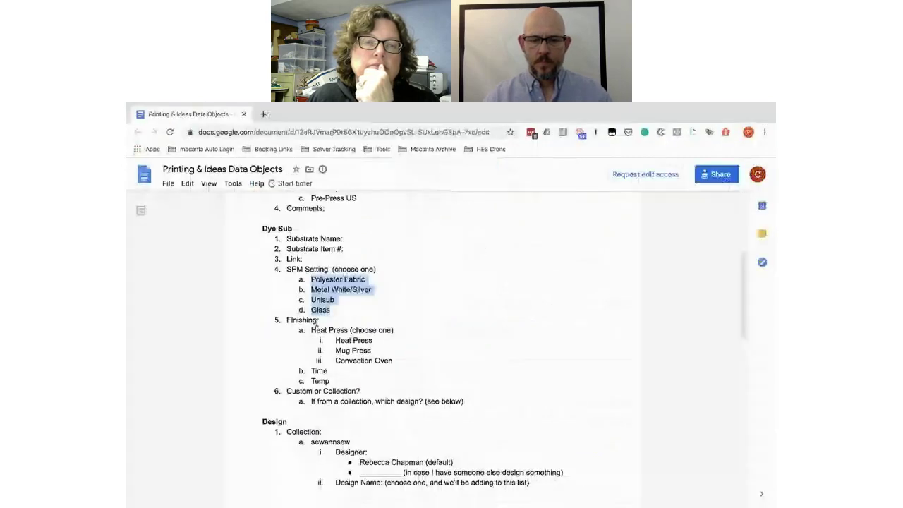
pyautogui.moveTo(318, 321); pyautogui.dragTo(287, 322)
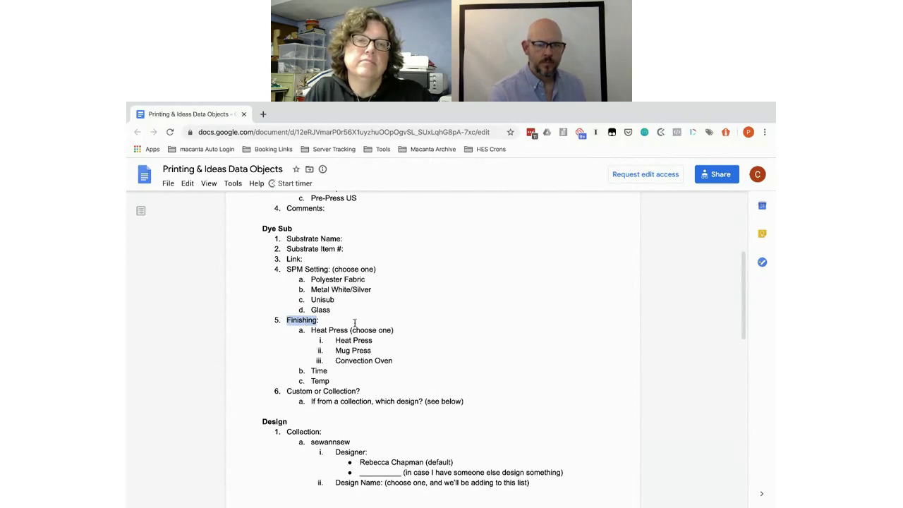
# Step: Label a new Select field 'Heat Press' with matching placeholder text
pyautogui.moveTo(349, 330); pyautogui.dragTo(311, 330)
pyautogui.hotkey('ctrl', 'c')
pyautogui.hotkey('alt', 'Tab')
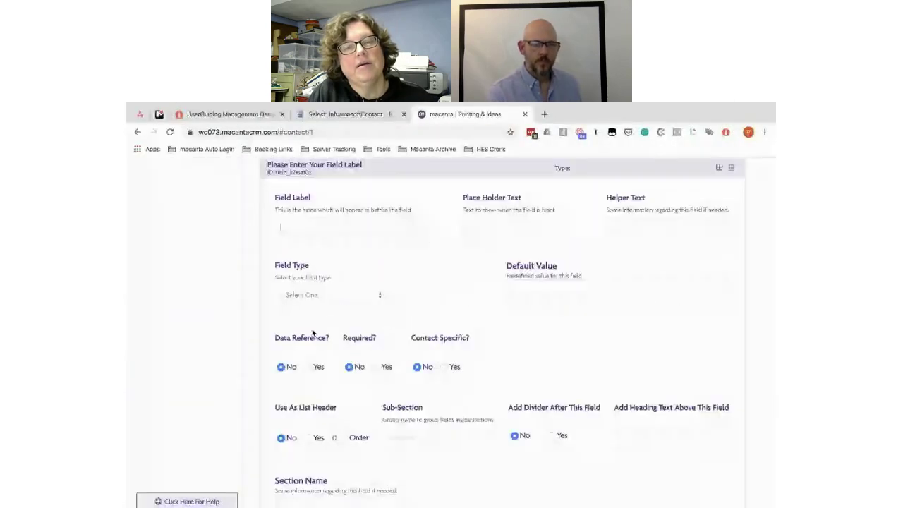
pyautogui.hotkey('ctrl', 'v')
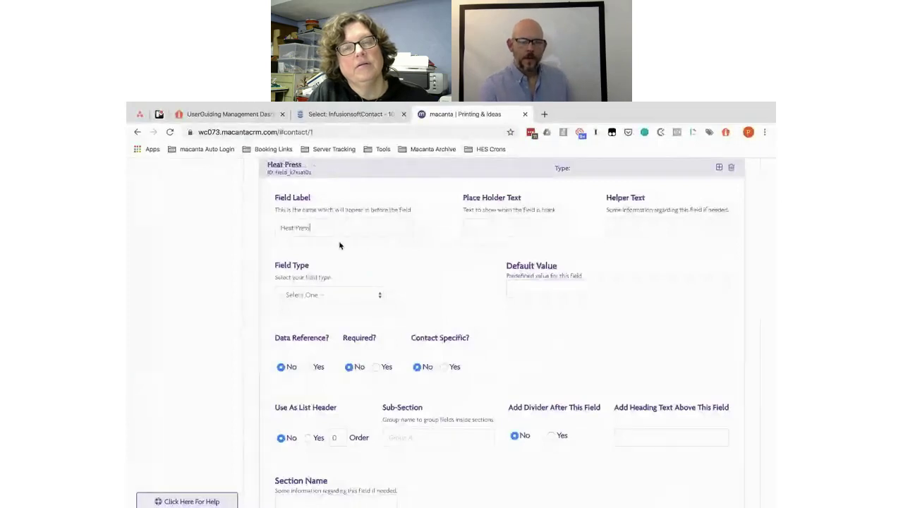
pyautogui.click(540, 226)
pyautogui.hotkey('ctrl', 'v')
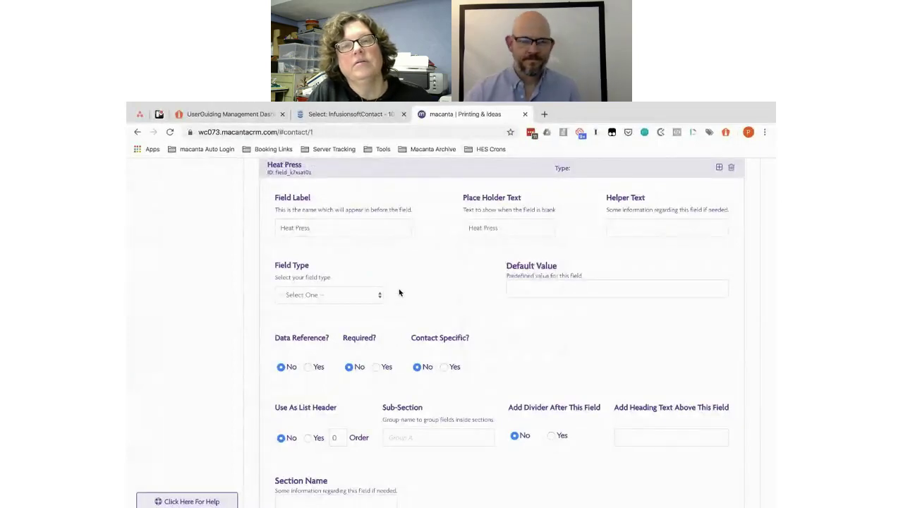
pyautogui.hotkey('alt', 'Tab')
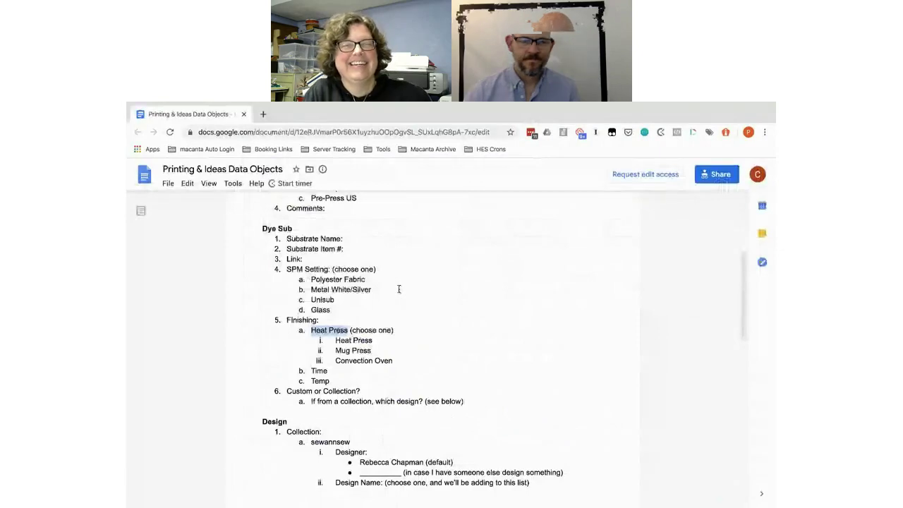
pyautogui.hotkey('alt', 'Tab')
pyautogui.click(324, 296)
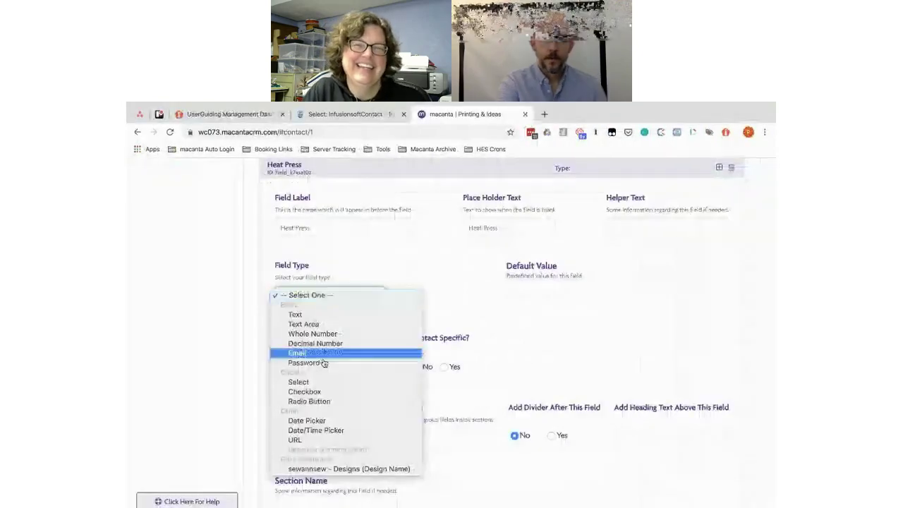
pyautogui.click(314, 382)
# Step: Paste the choices Heat Press, Mug Press and Convection Oven from the doc
pyautogui.hotkey('alt', 'Tab')
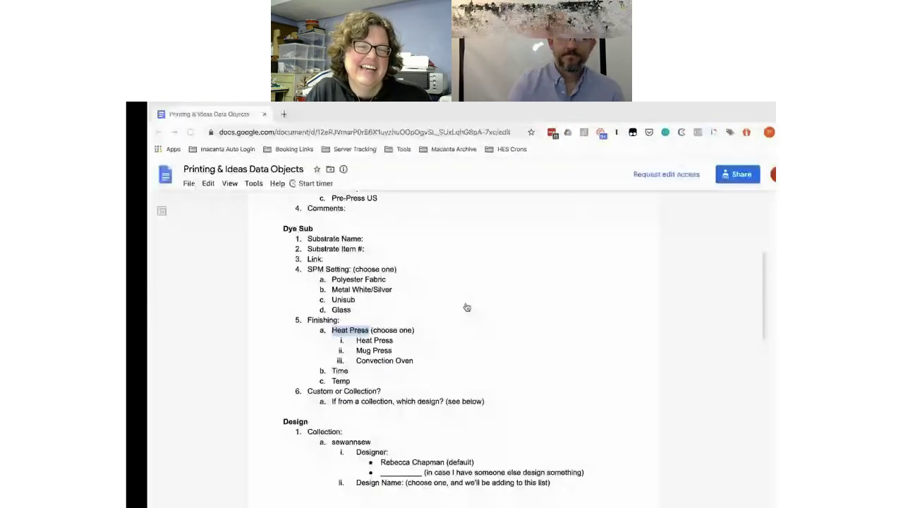
pyautogui.moveTo(394, 360); pyautogui.dragTo(334, 342)
pyautogui.hotkey('ctrl', 'c')
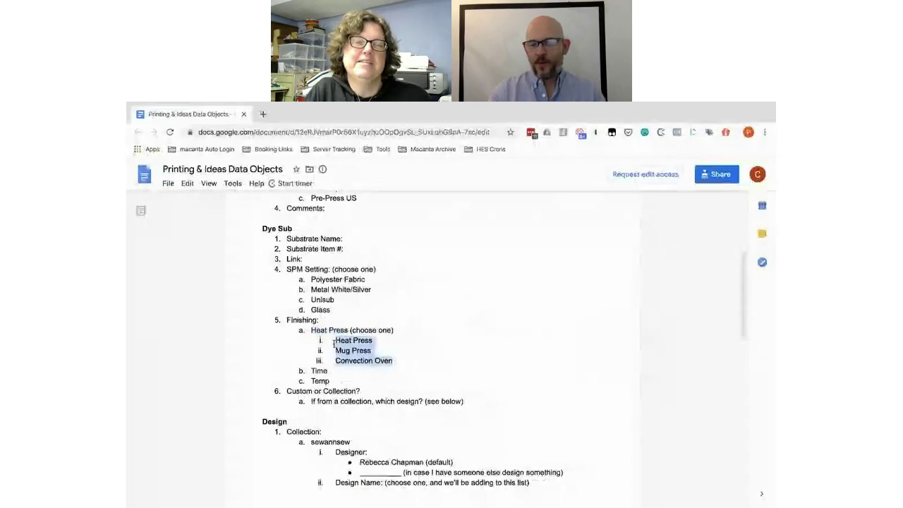
pyautogui.hotkey('alt', 'Tab')
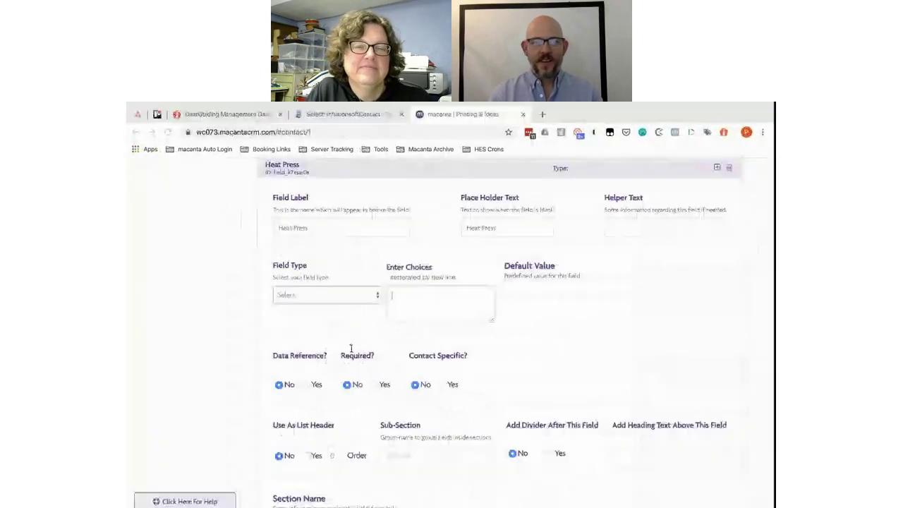
pyautogui.click(412, 297)
pyautogui.hotkey('ctrl', 'v')
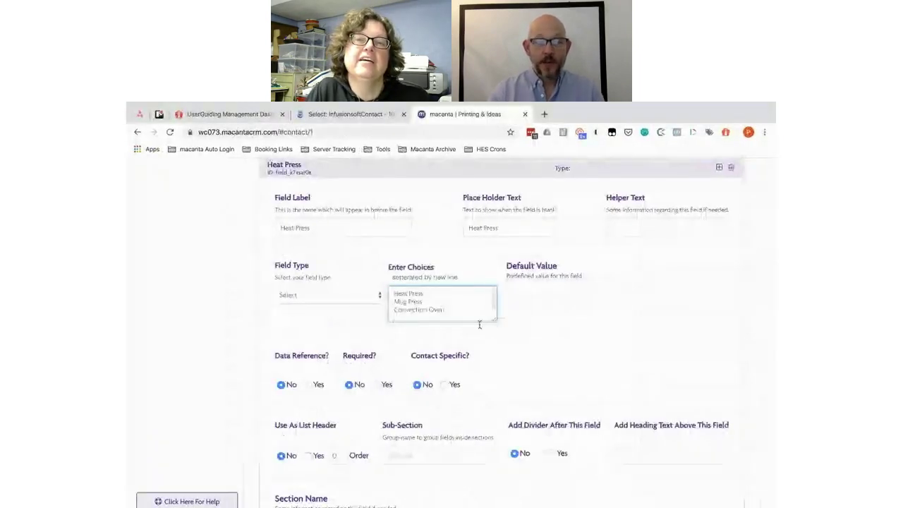
pyautogui.scroll(-3, 486, 339)
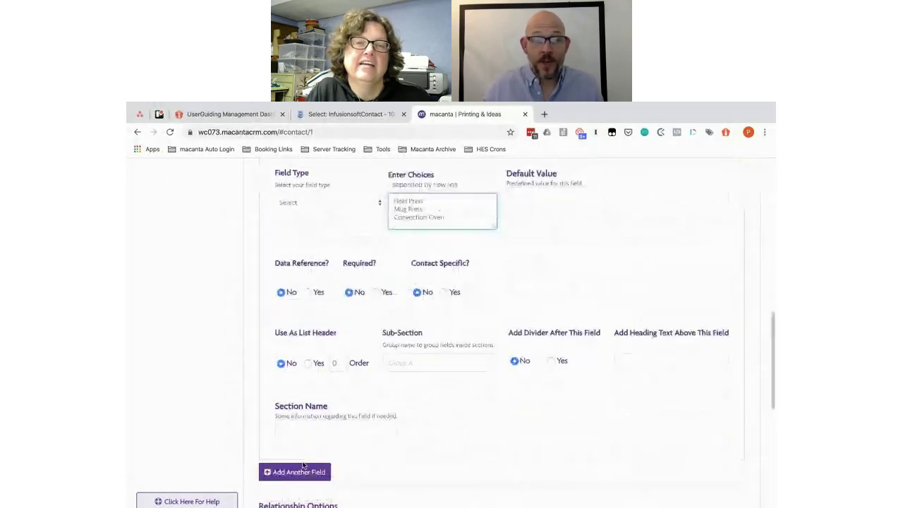
# Step: Copy 'Time' from the Google Doc into the new field's label and placeholder
pyautogui.hotkey('ctrl', 'Right')
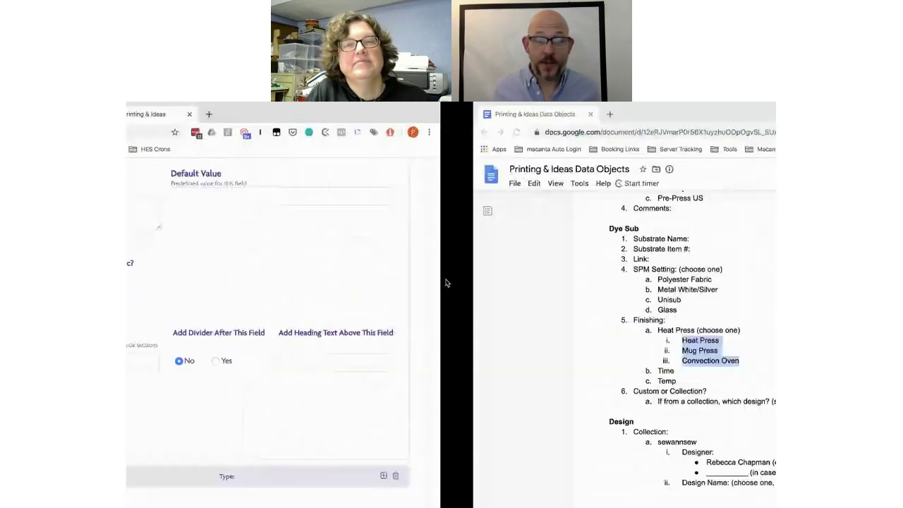
pyautogui.doubleClick(318, 370)
pyautogui.hotkey('ctrl', 'c')
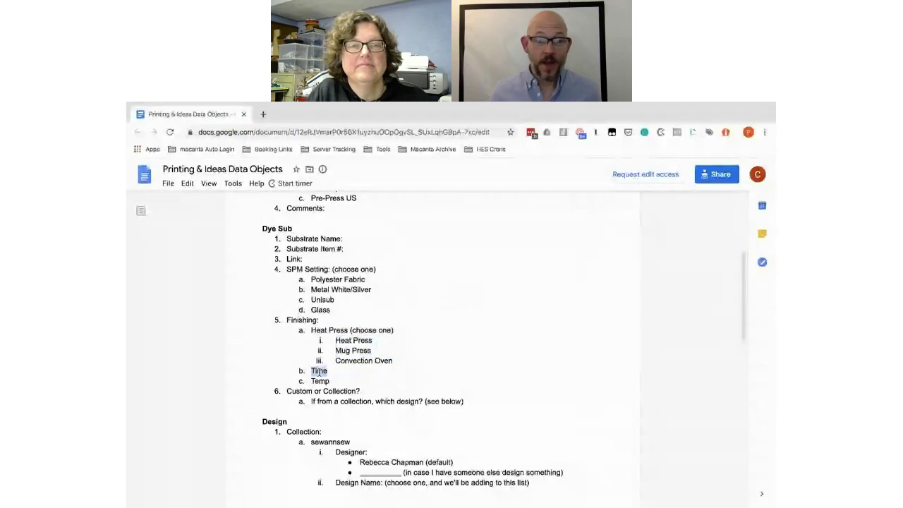
pyautogui.hotkey('ctrl', 'Left')
pyautogui.scroll(2, 323, 222)
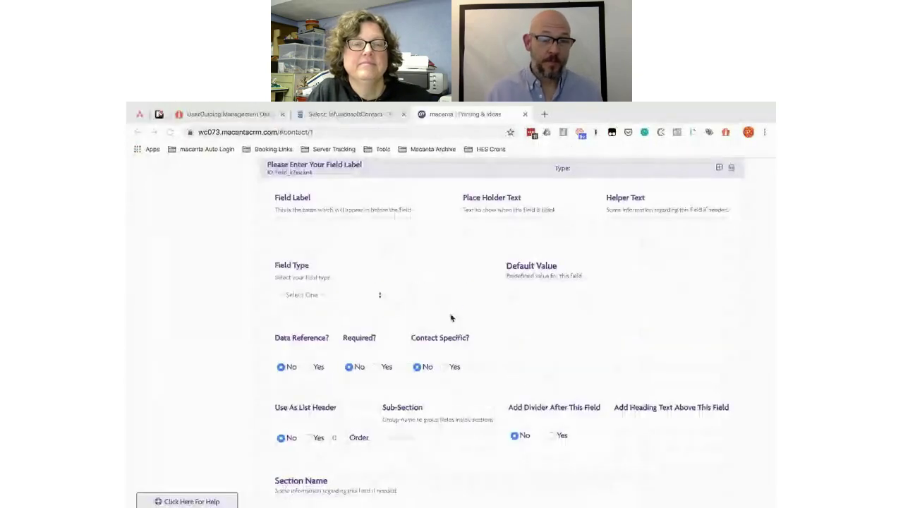
pyautogui.click(306, 224)
pyautogui.hotkey('ctrl', 'v')
pyautogui.click(482, 227)
pyautogui.hotkey('ctrl', 'v')
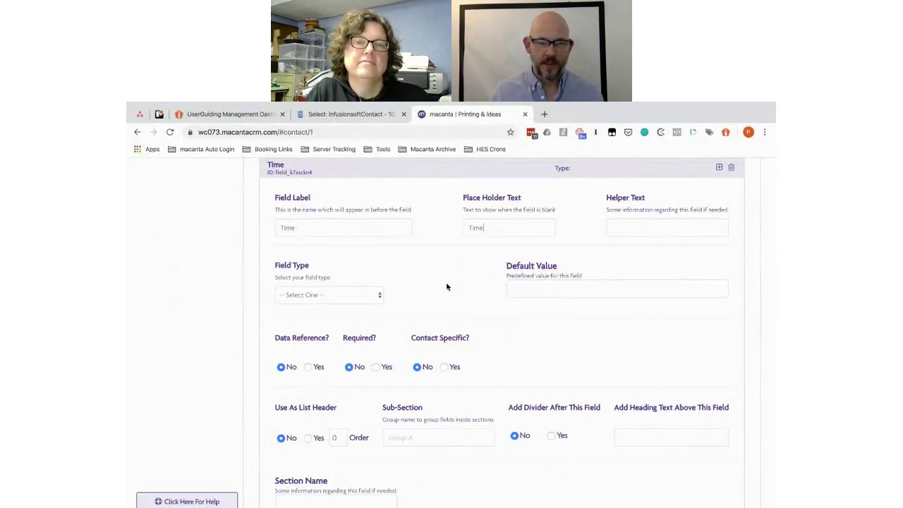
# Step: Set the Time field's type to Whole Number
pyautogui.hotkey('ctrl', 'Right')
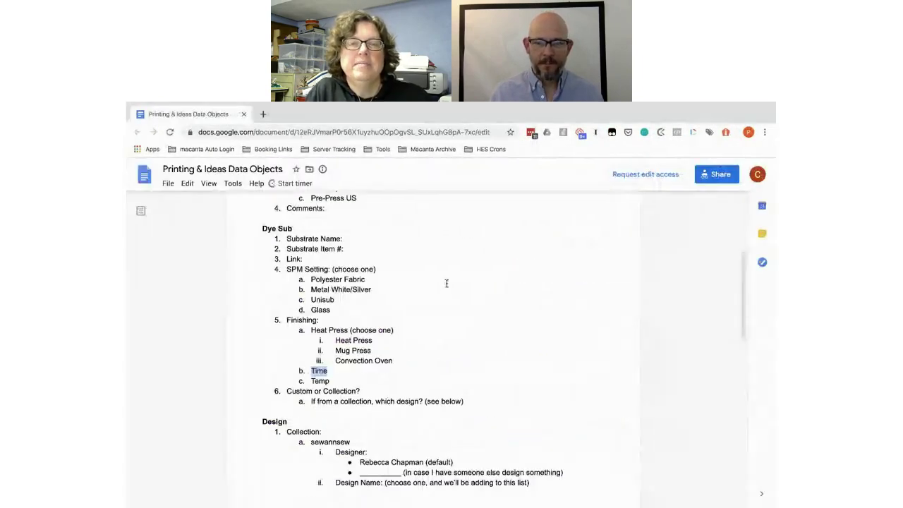
pyautogui.hotkey('ctrl', 'Left')
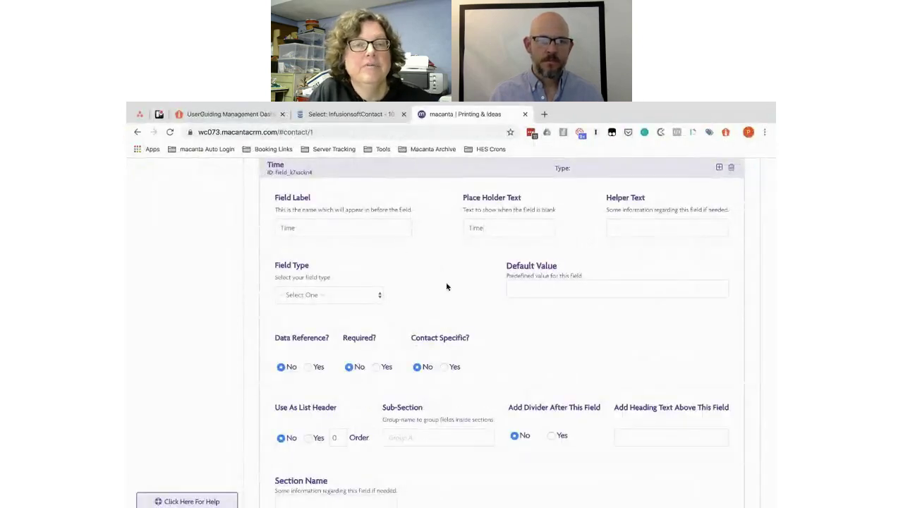
pyautogui.click(333, 298)
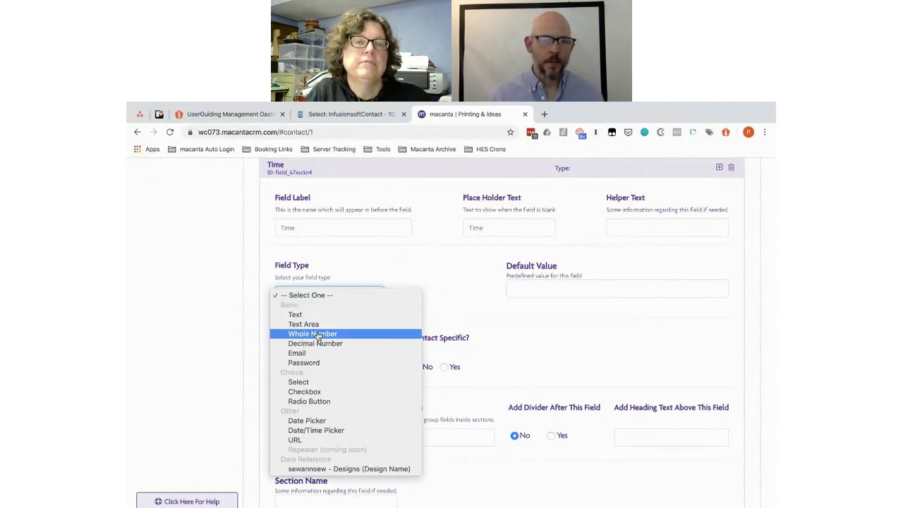
pyautogui.click(316, 335)
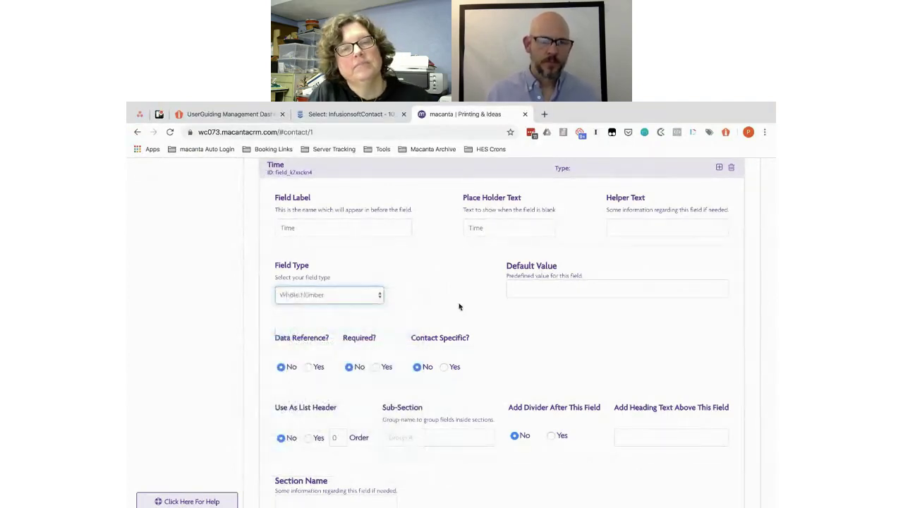
pyautogui.scroll(-3, 462, 310)
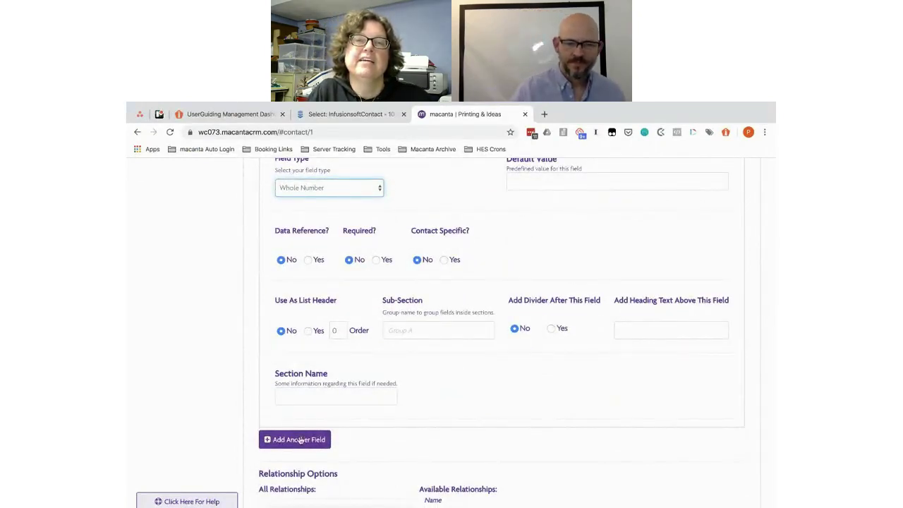
# Step: Copy 'Temp' from the doc into the new field's label and placeholder
pyautogui.press('super+grave')
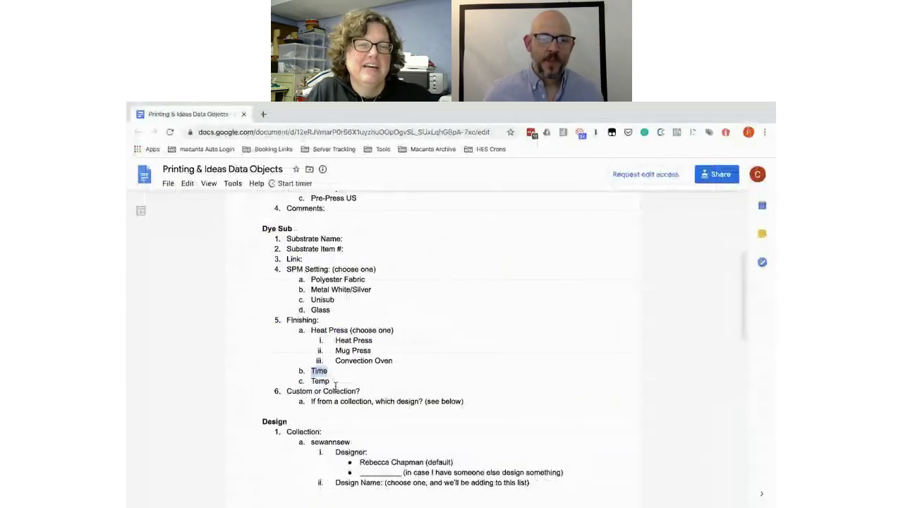
pyautogui.doubleClick(320, 381)
pyautogui.hotkey('ctrl', 'c')
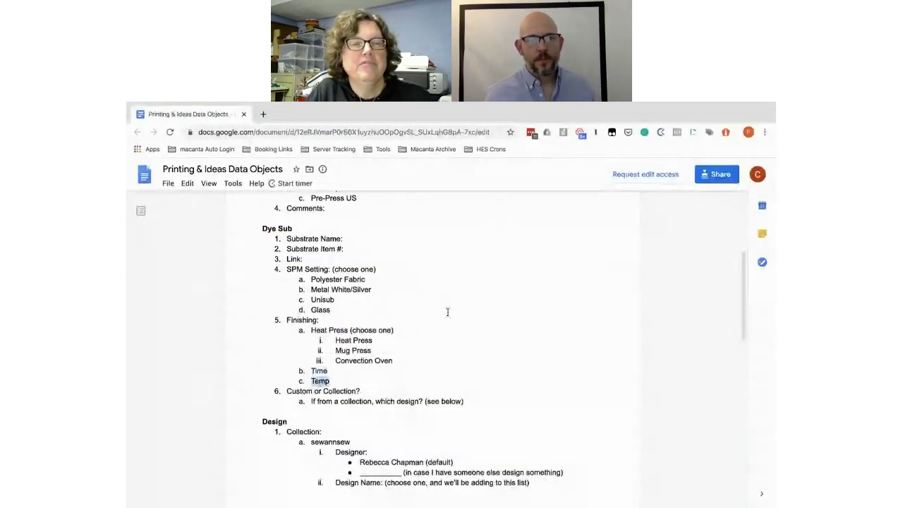
pyautogui.press('super+grave')
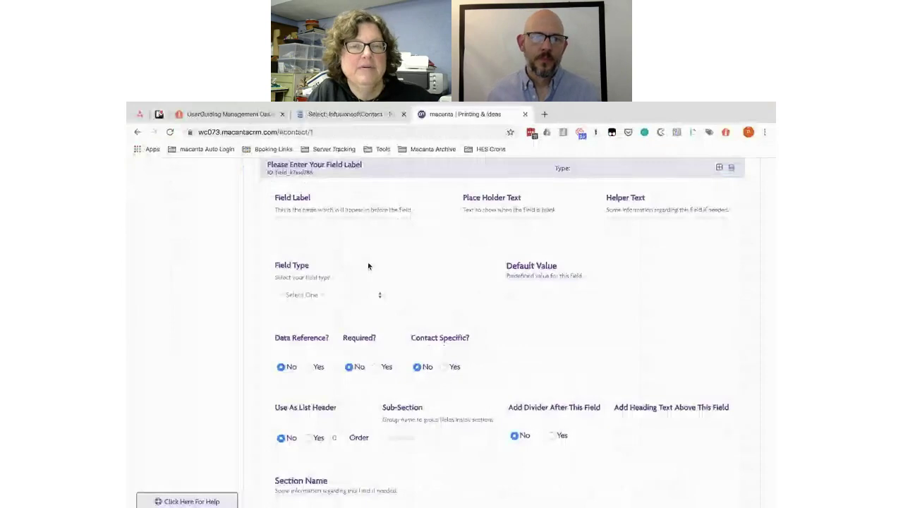
pyautogui.hotkey('ctrl', 'v')
pyautogui.click(474, 227)
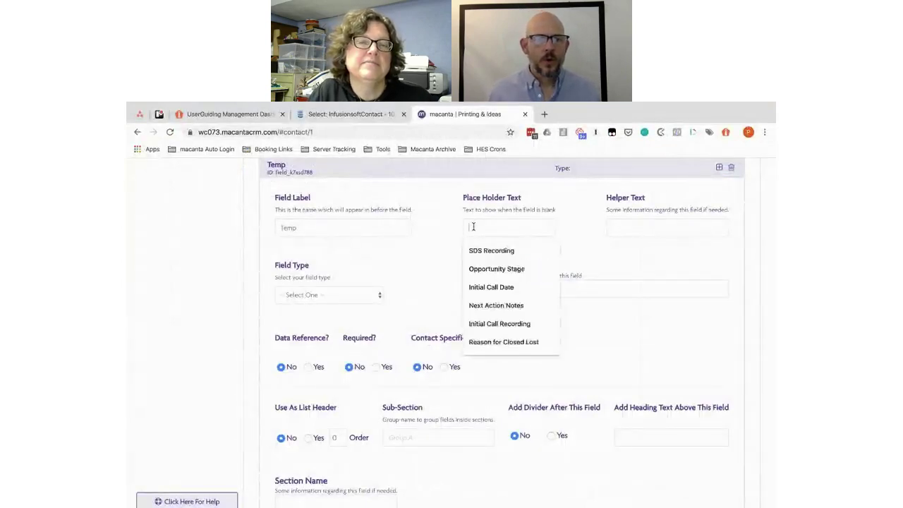
pyautogui.hotkey('ctrl', 'v')
# Step: Set the Temp field's type to Whole Number
pyautogui.click(343, 299)
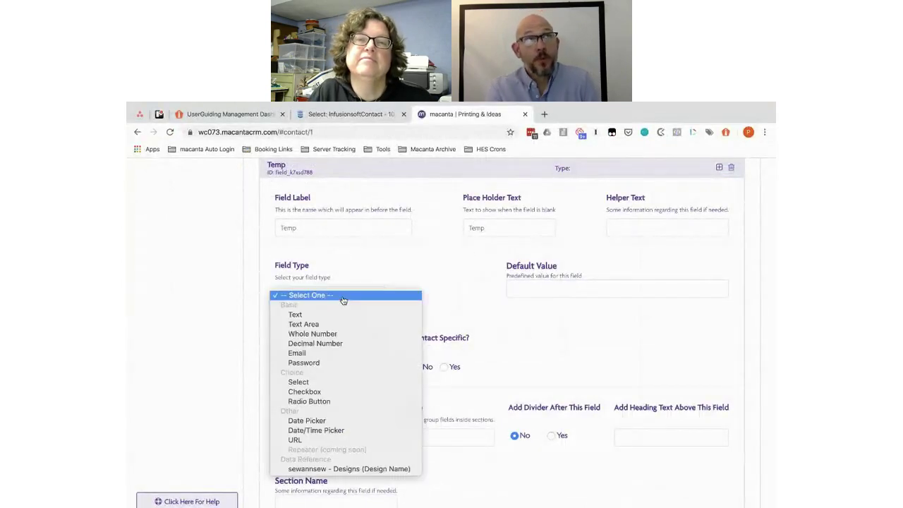
pyautogui.click(408, 264)
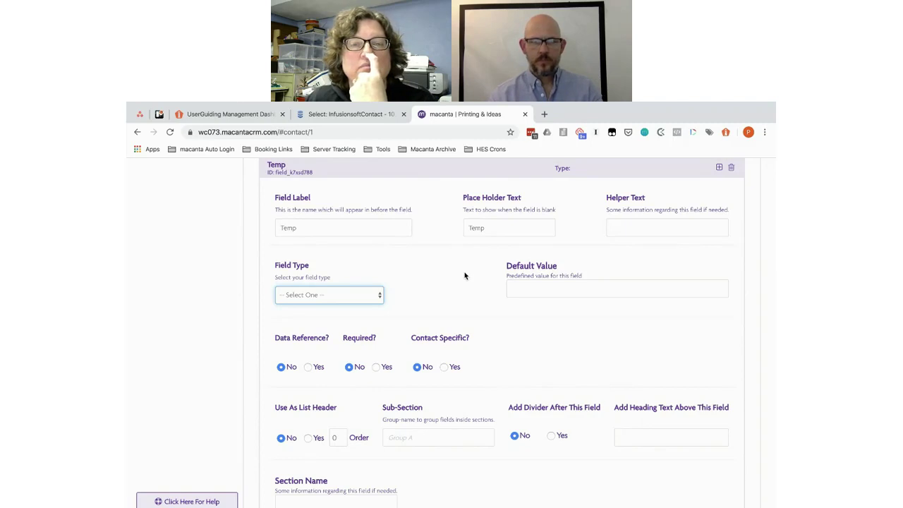
pyautogui.click(379, 297)
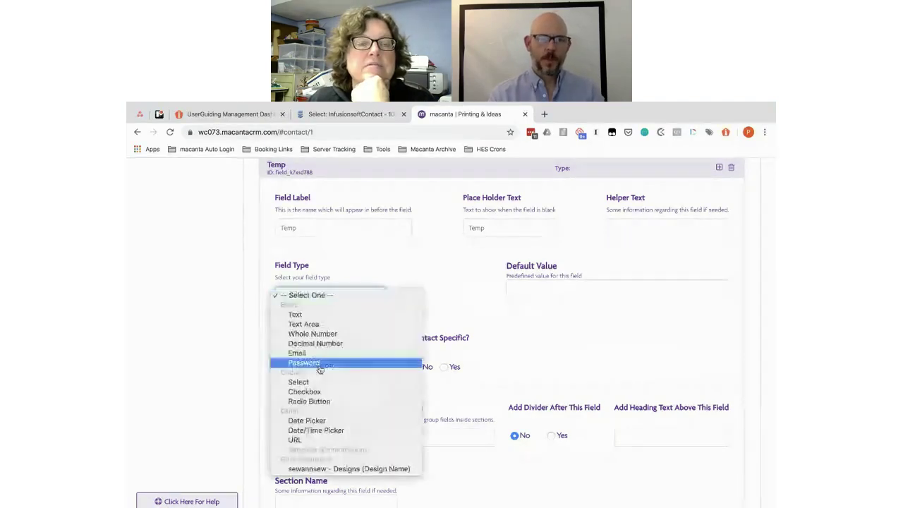
pyautogui.click(463, 300)
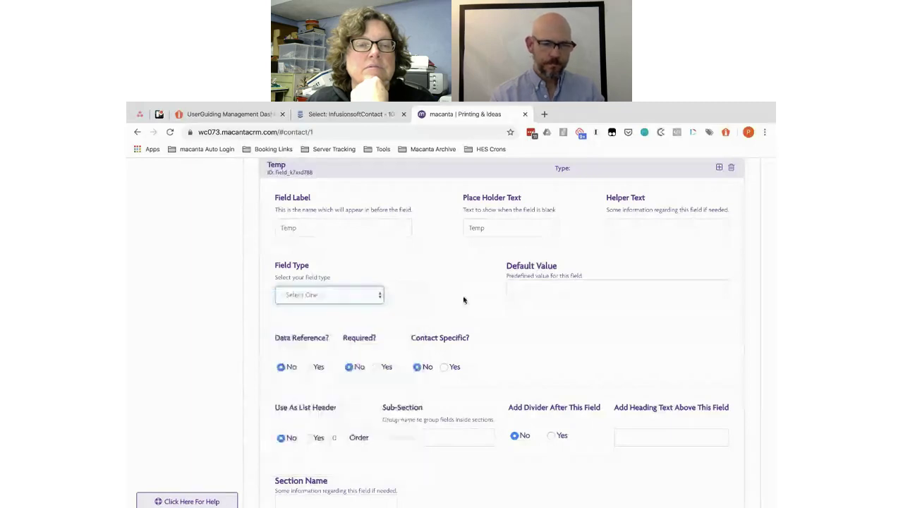
pyautogui.scroll(-2, 463, 300)
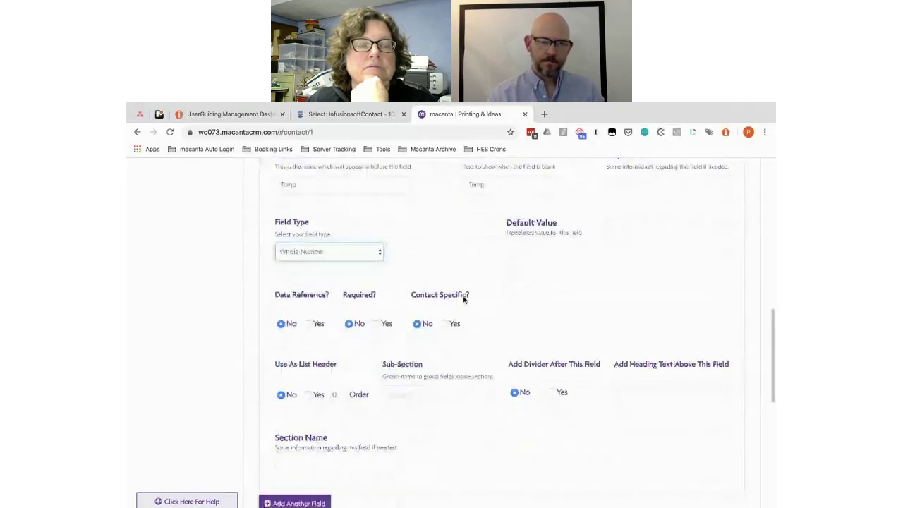
pyautogui.scroll(2, 463, 301)
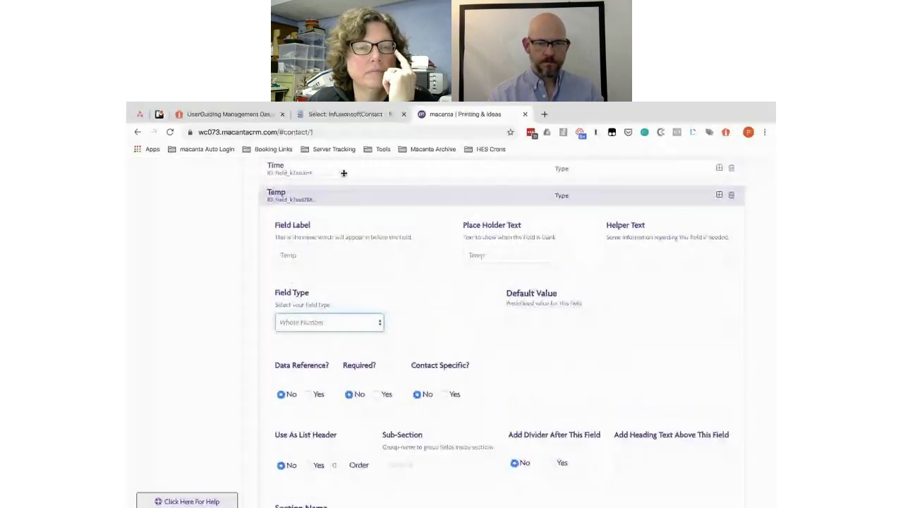
# Step: Append 'in Seconds' to the Time field's placeholder so it reads 'Time in Seconds'
pyautogui.click(343, 172)
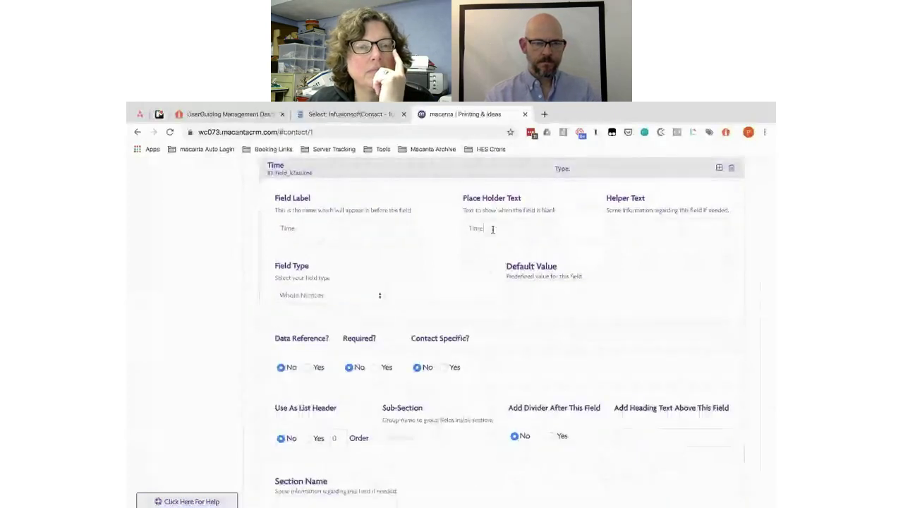
pyautogui.write('in')
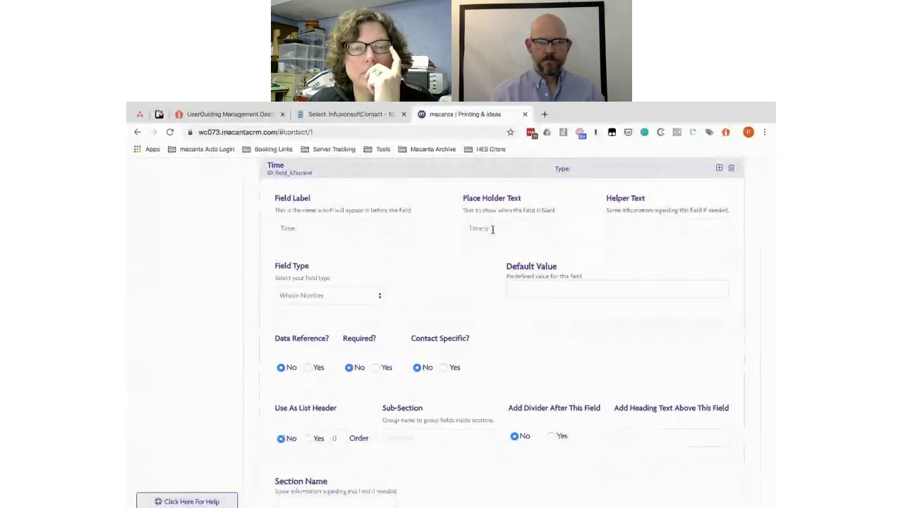
pyautogui.write(' Seconds')
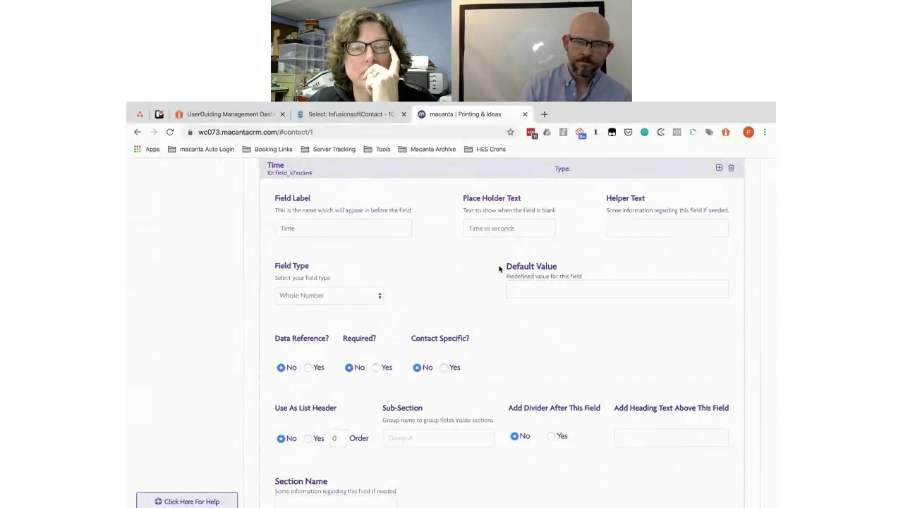
pyautogui.scroll(-5, 499, 268)
pyautogui.hotkey('alt', 'Tab')
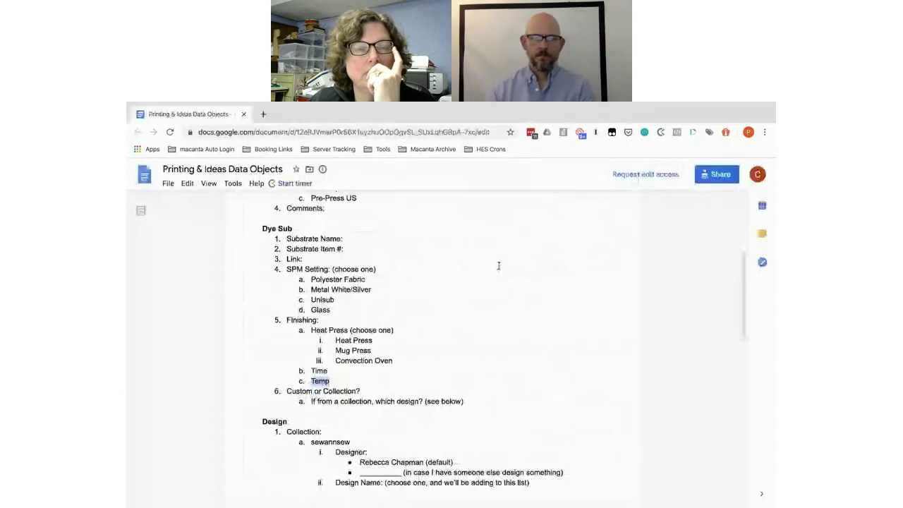
# Step: Add a new field labelled 'Design Name' with 'Design Name' as its placeholder
pyautogui.scroll(-2, 347, 344)
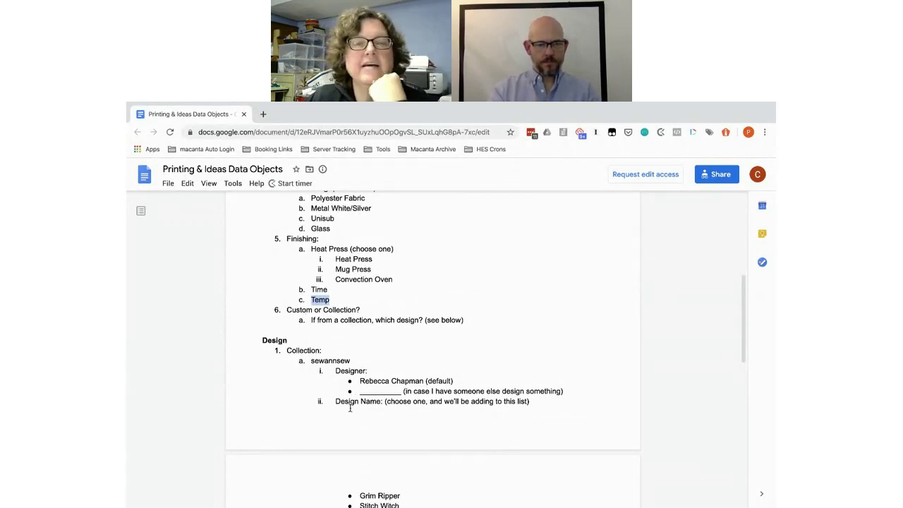
pyautogui.press('super+grave')
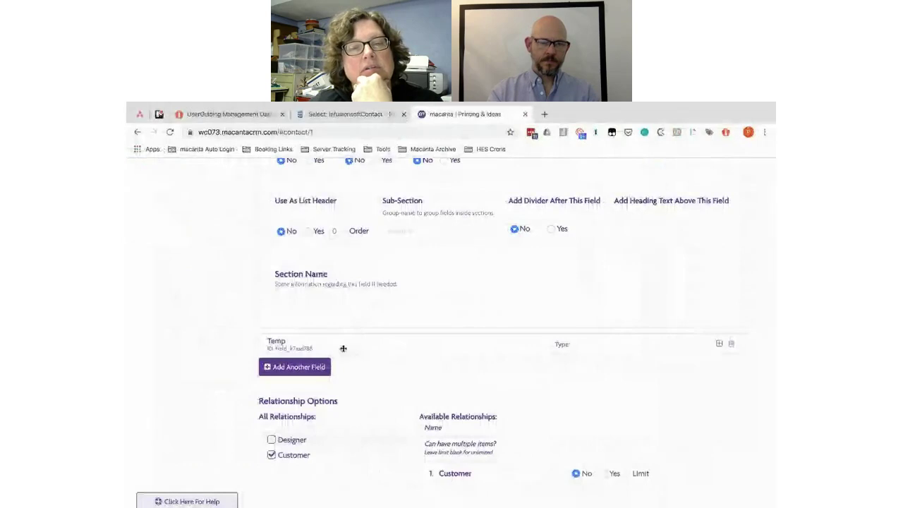
pyautogui.click(288, 367)
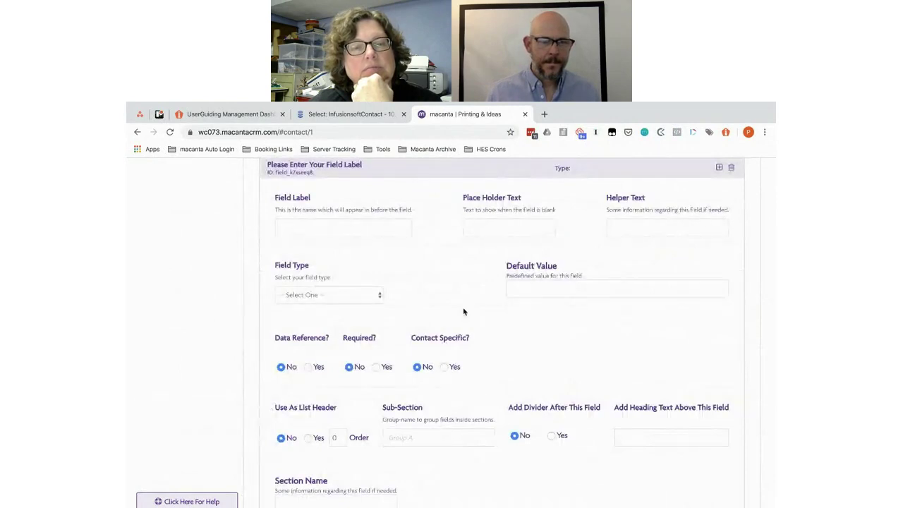
pyautogui.press('super+grave')
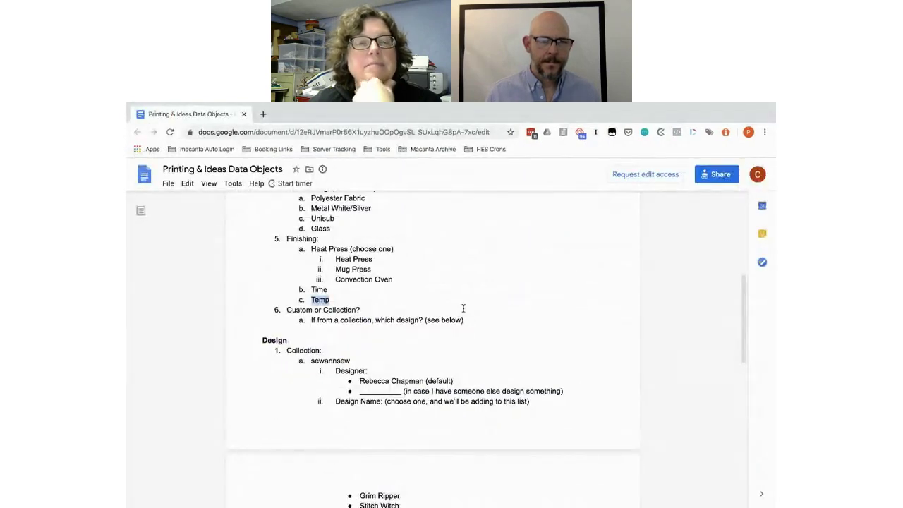
pyautogui.press('super+grave')
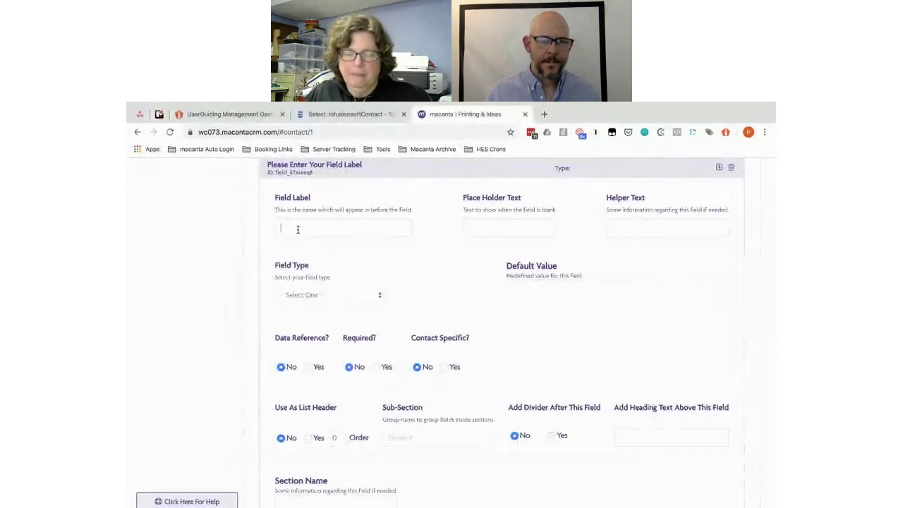
pyautogui.click(298, 230)
pyautogui.write('Design Name')
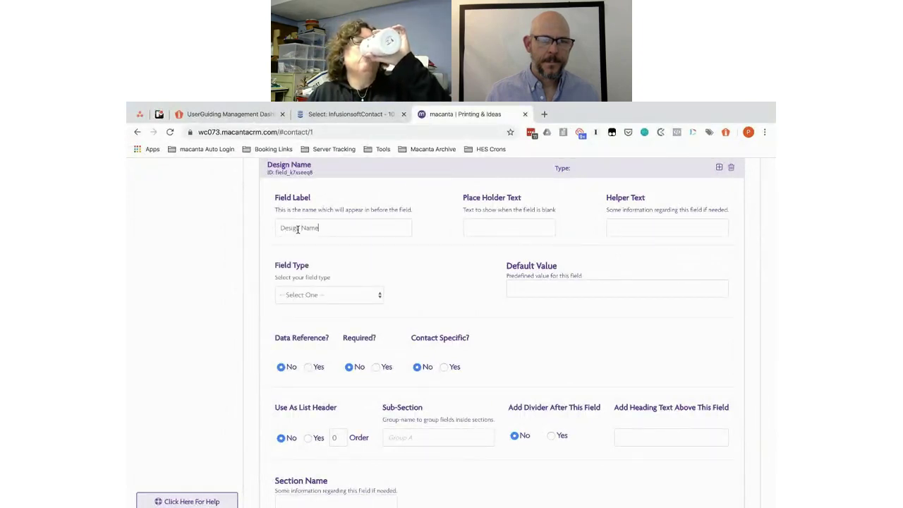
pyautogui.hotkey('ctrl', 'a')
pyautogui.hotkey('ctrl', 'c')
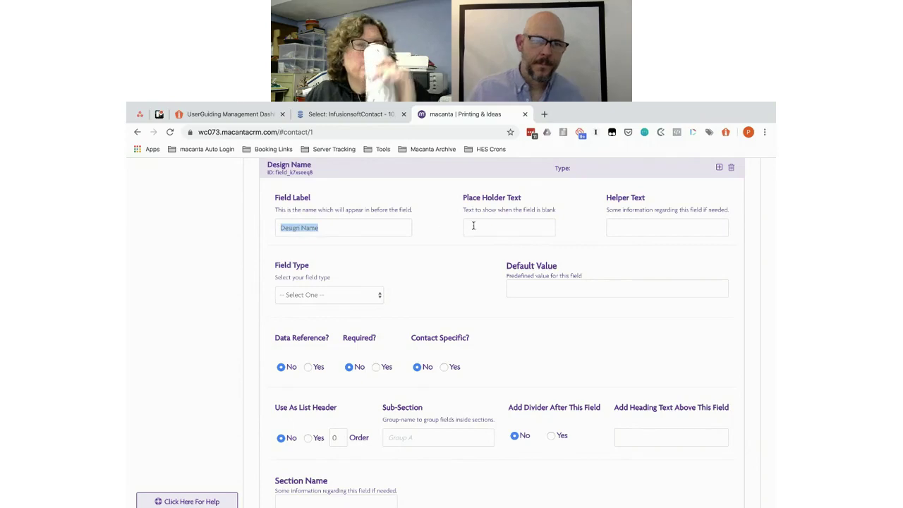
pyautogui.click(476, 226)
pyautogui.hotkey('ctrl', 'v')
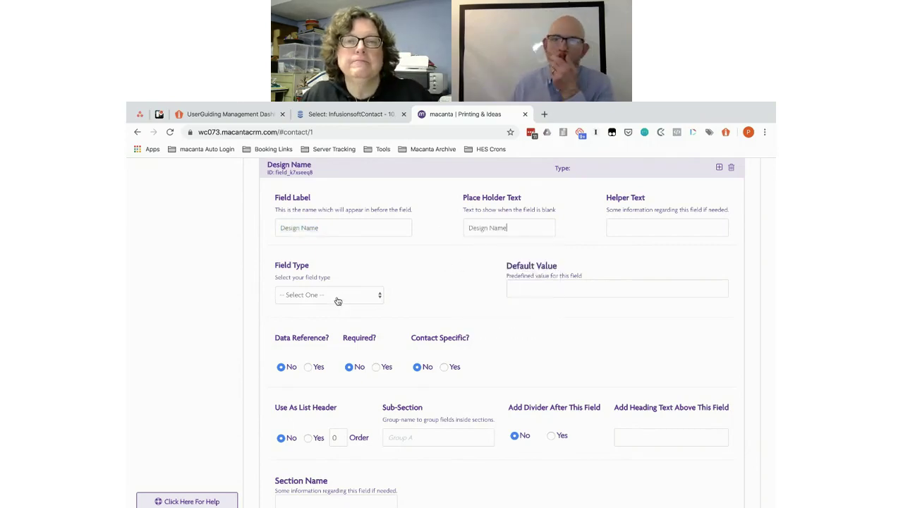
# Step: Set the field type to the Designs (Design Name) reference
pyautogui.click(346, 297)
pyautogui.click(328, 468)
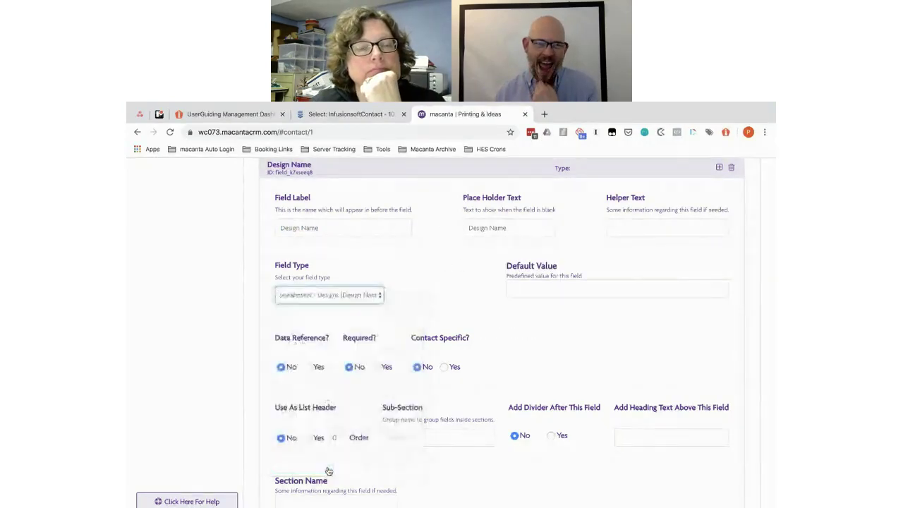
pyautogui.scroll(-2, 493, 376)
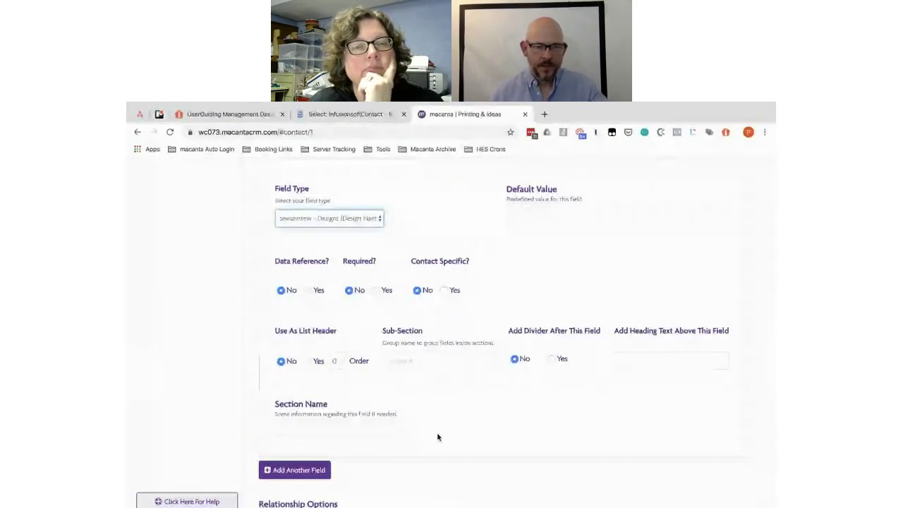
pyautogui.scroll(4, 437, 434)
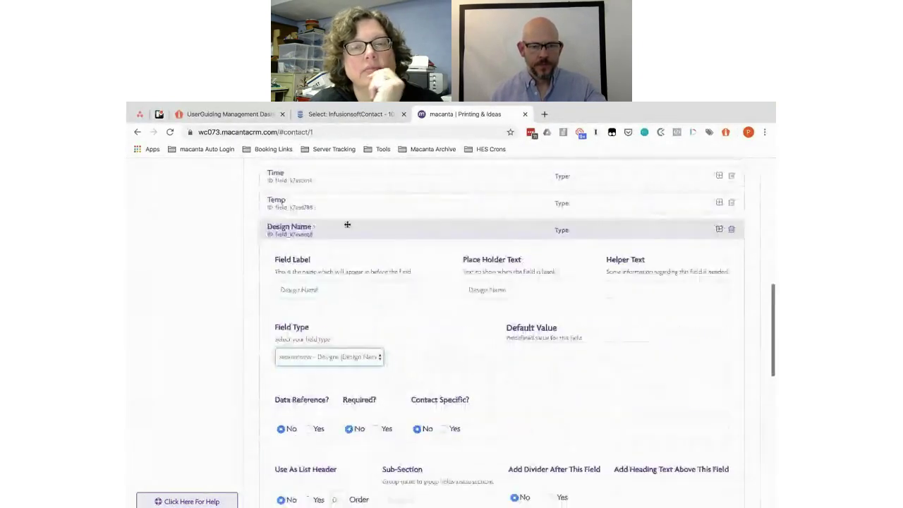
# Step: Check the list-header order set on the Substrate Type and Material Link fields
pyautogui.click(340, 228)
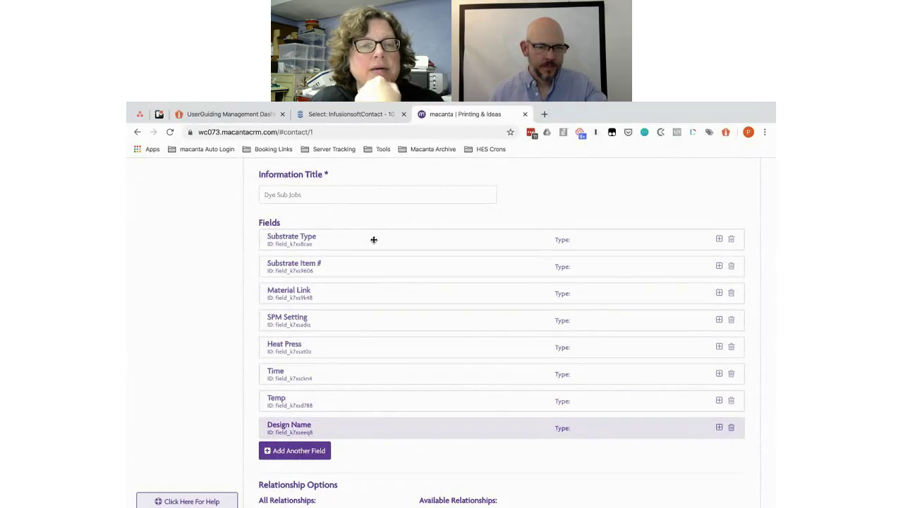
pyautogui.click(373, 239)
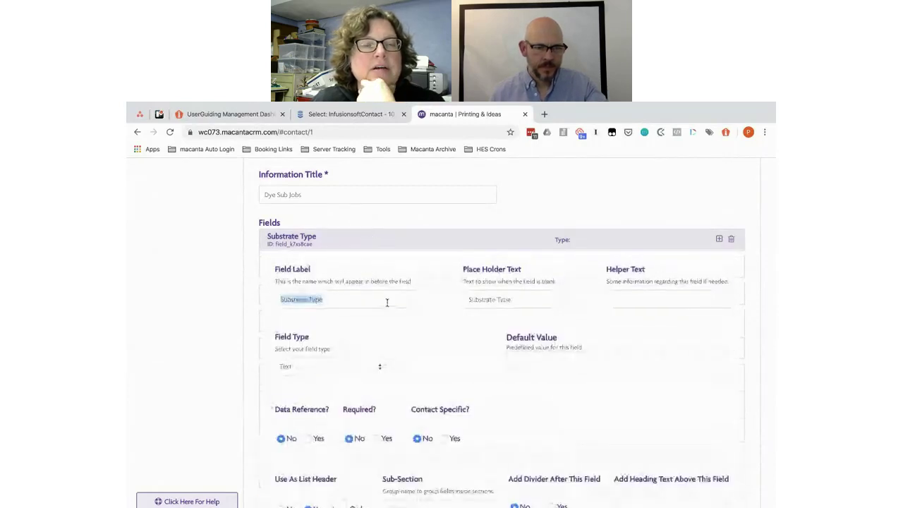
pyautogui.scroll(-2, 388, 362)
pyautogui.scroll(2, 389, 362)
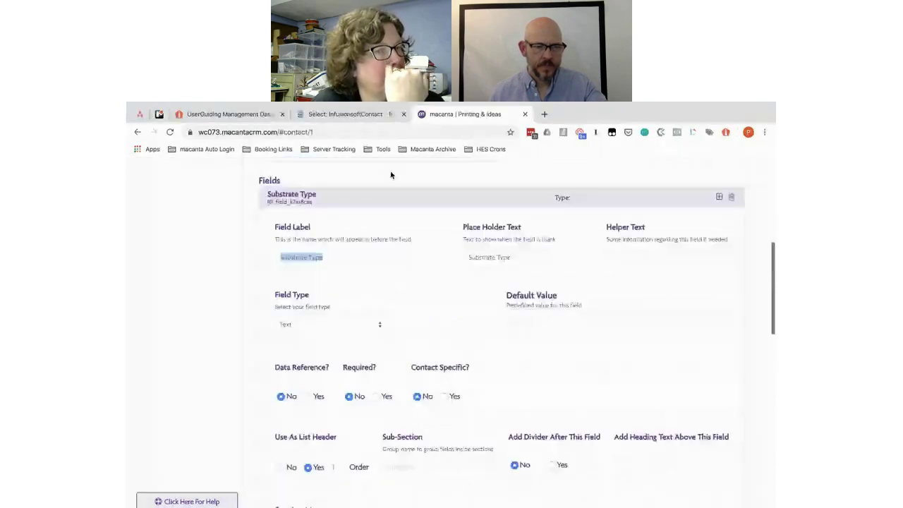
pyautogui.click(358, 195)
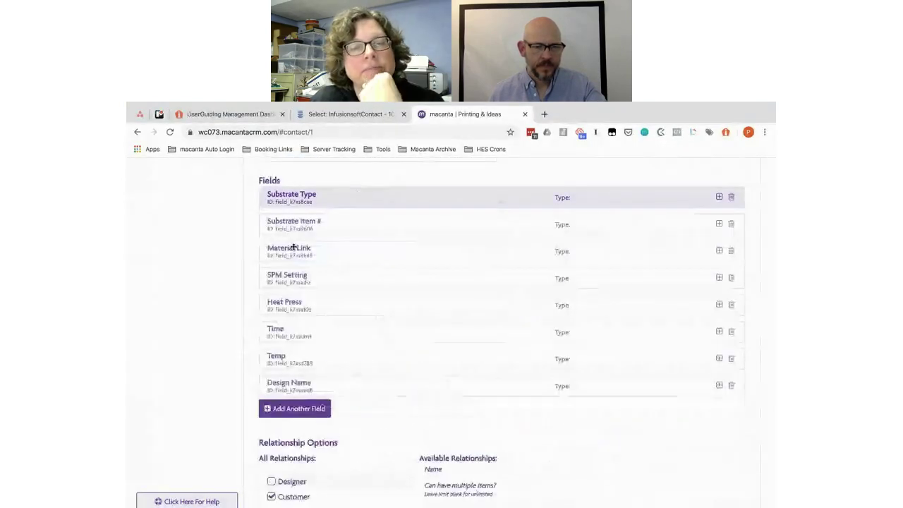
pyautogui.click(346, 254)
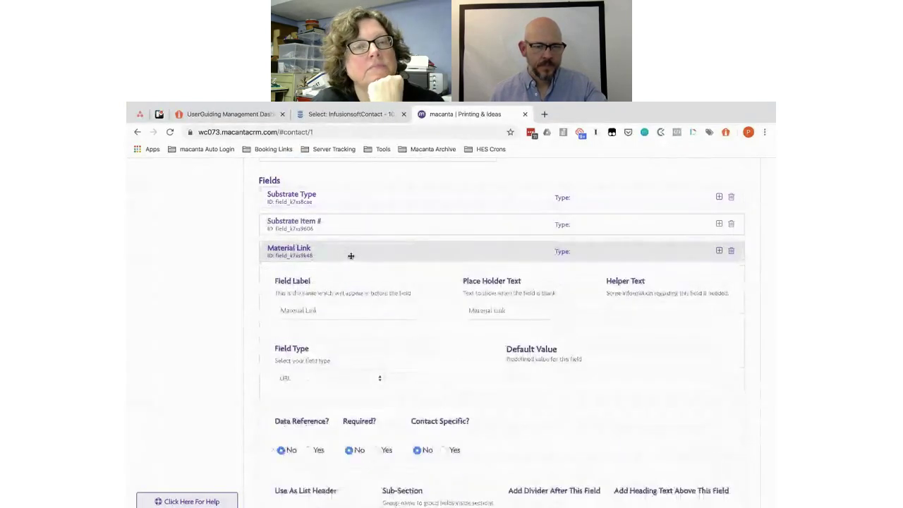
pyautogui.scroll(-2, 379, 342)
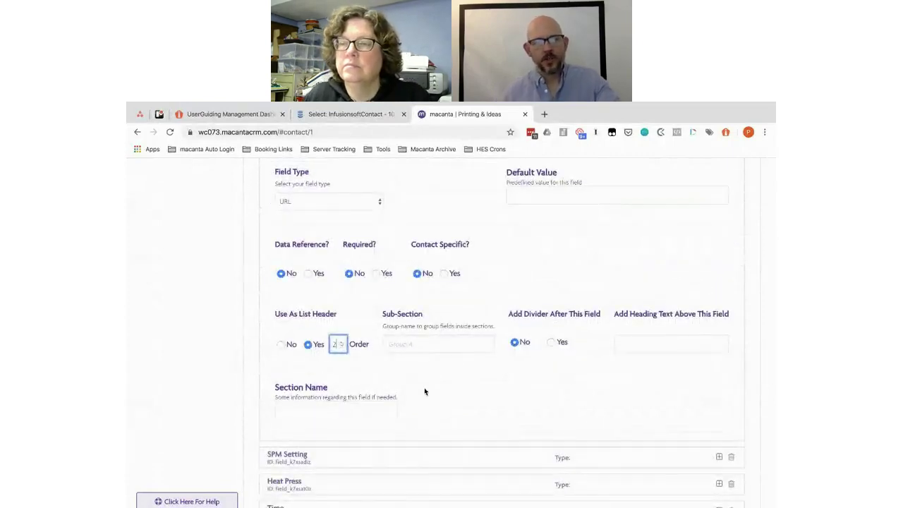
pyautogui.scroll(-4, 424, 387)
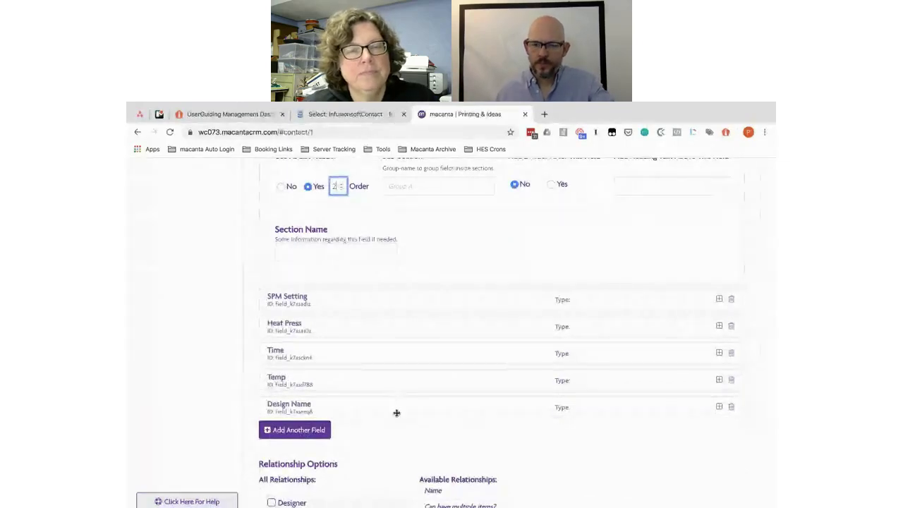
pyautogui.scroll(-4, 438, 428)
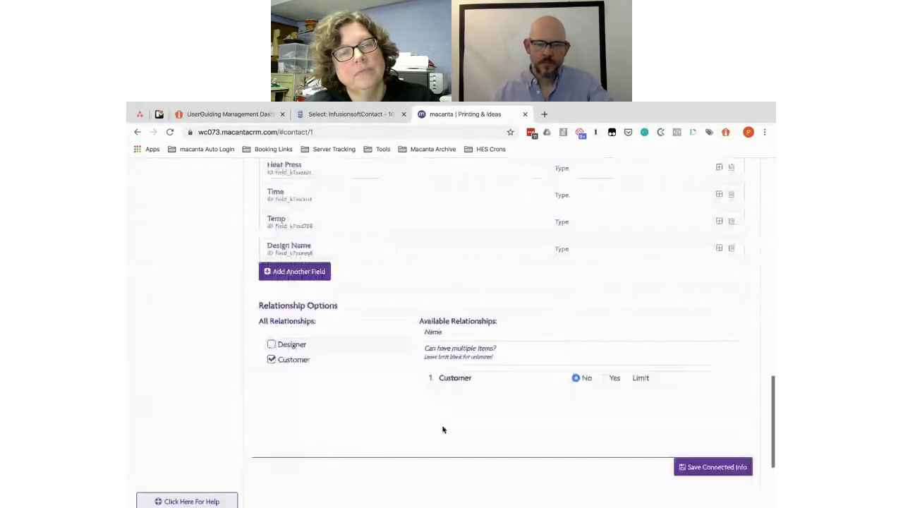
# Step: Make Design Name a list header with its column order, and save the connected info
pyautogui.click(396, 247)
pyautogui.scroll(-4, 425, 384)
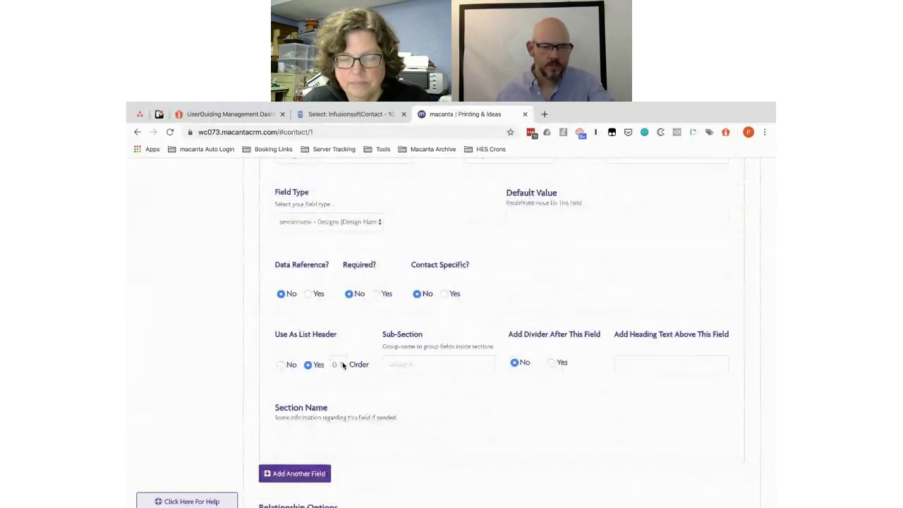
pyautogui.click(339, 364)
pyautogui.scroll(-3, 482, 412)
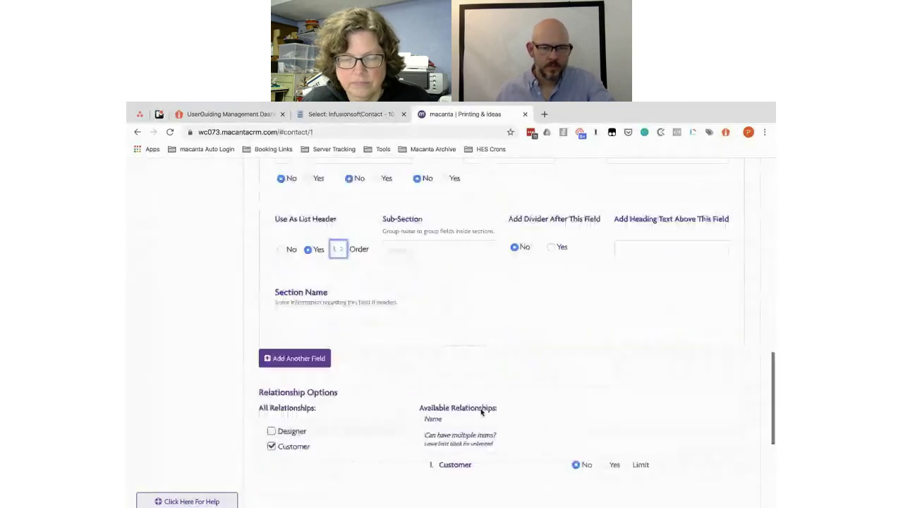
pyautogui.scroll(-3, 626, 402)
pyautogui.click(708, 387)
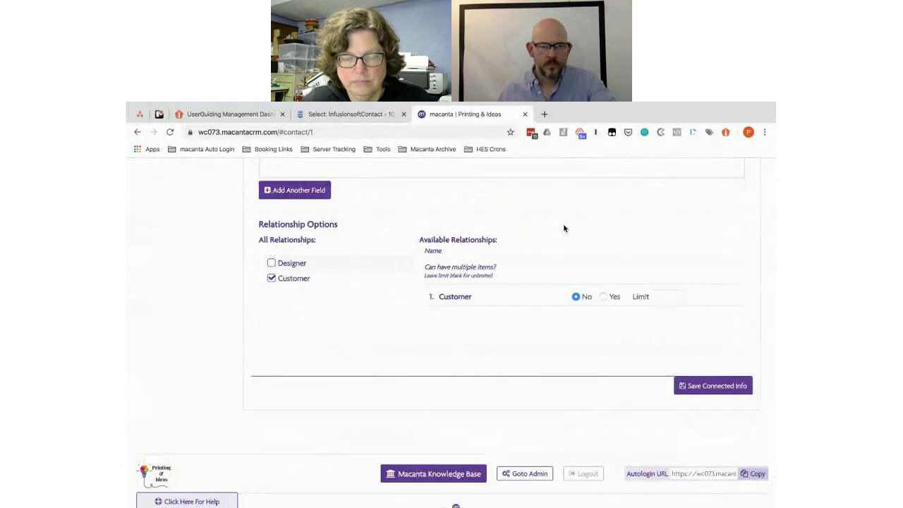
pyautogui.scroll(2, 389, 239)
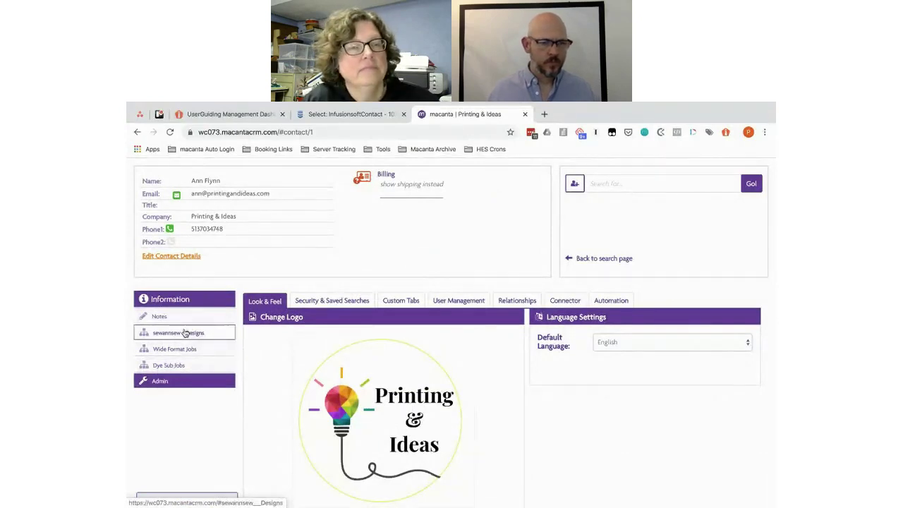
# Step: Review the Design Name column and picker on the contact's Dye Sub Jobs tab, then return to Admin
pyautogui.click(174, 365)
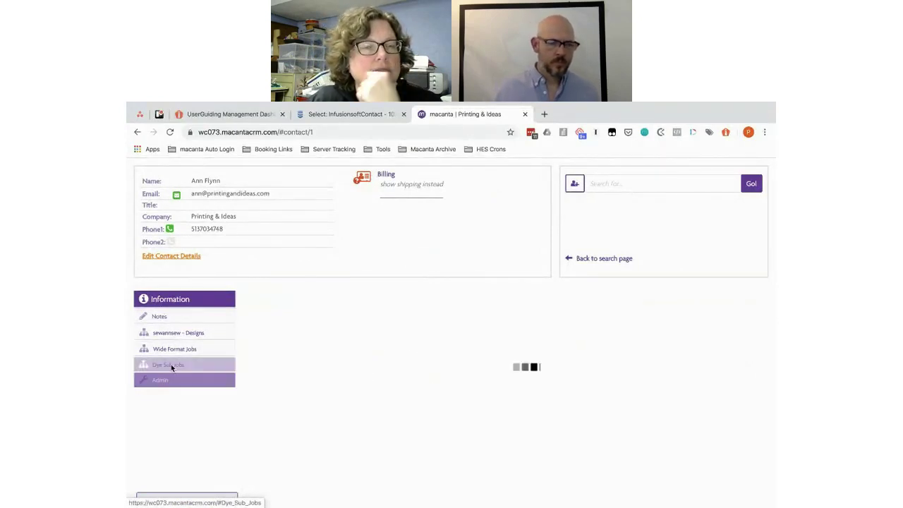
pyautogui.scroll(-3, 507, 344)
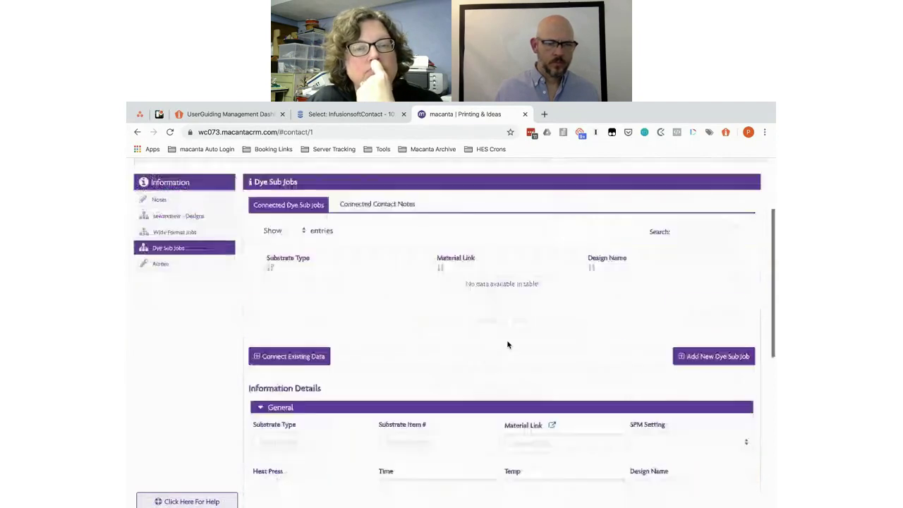
pyautogui.scroll(-3, 507, 344)
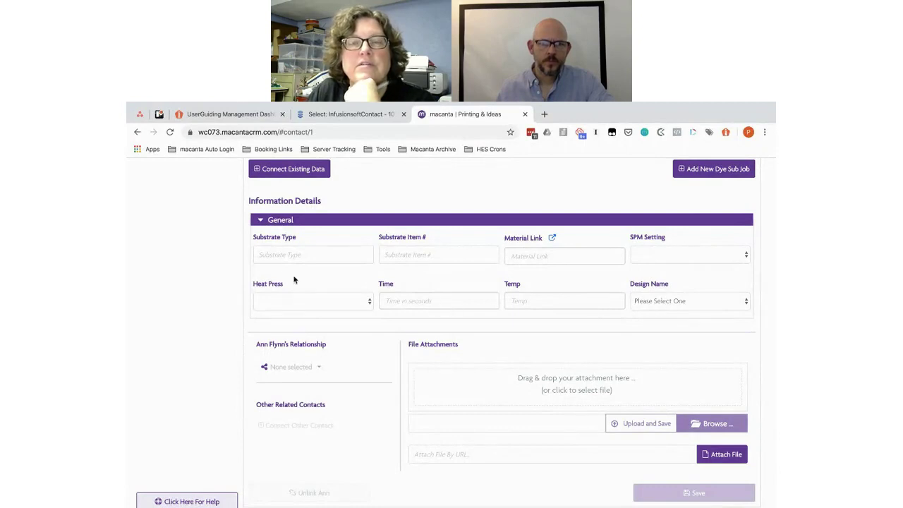
pyautogui.scroll(3, 283, 262)
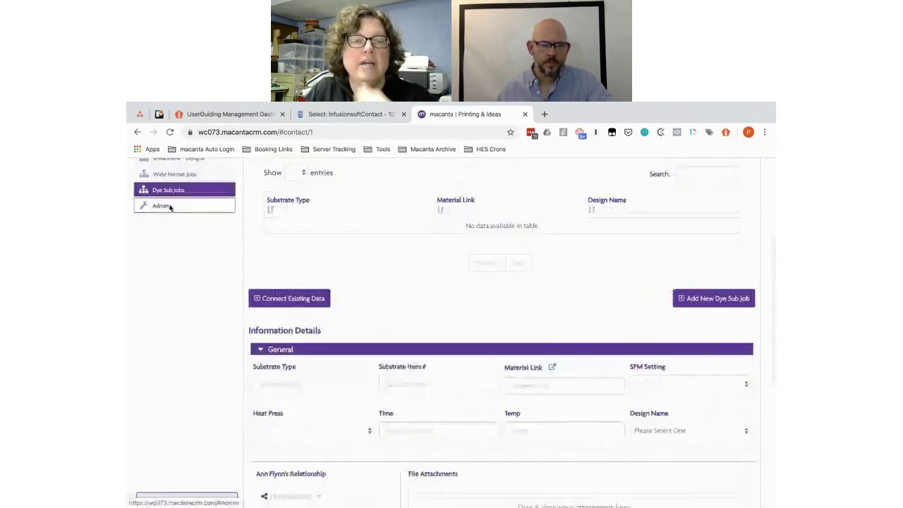
pyautogui.click(169, 206)
pyautogui.scroll(3, 469, 208)
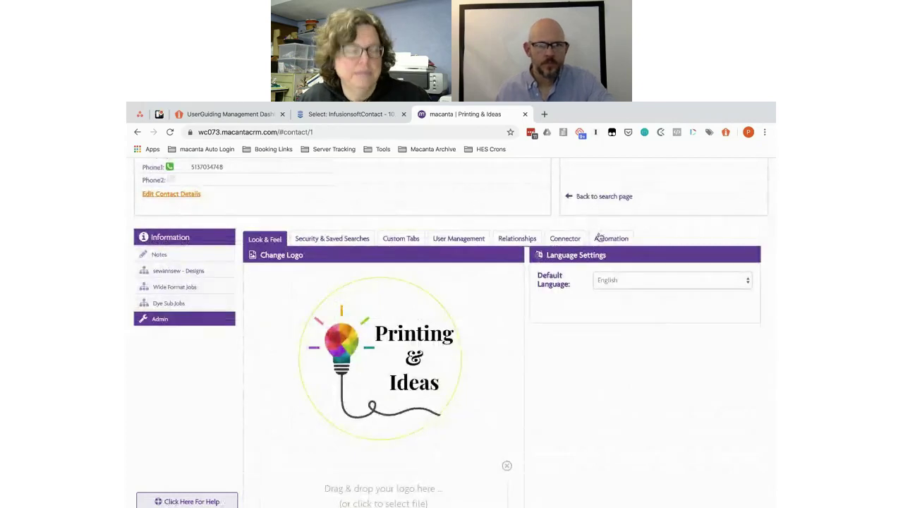
# Step: In the connected information manager, browse the Dye Sub Jobs and Wide Format Jobs fields, ending on Dye Sub Jobs
pyautogui.click(563, 240)
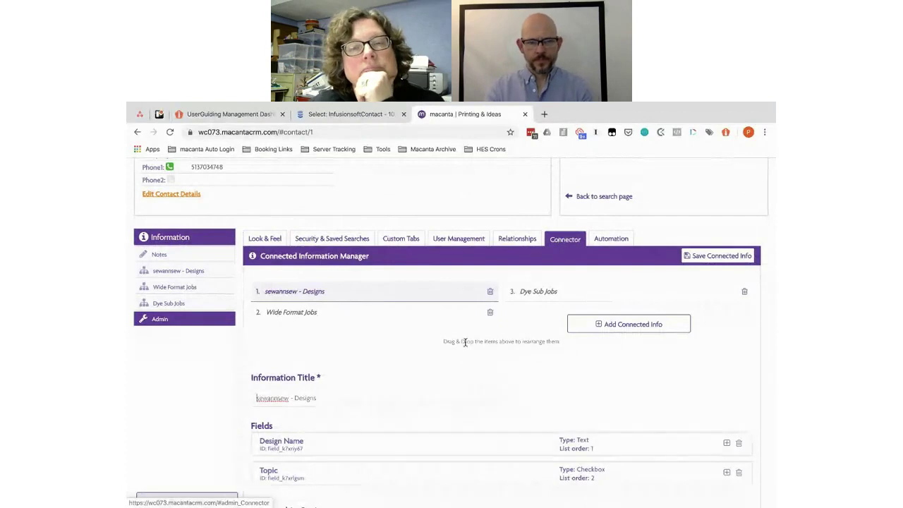
pyautogui.scroll(-3, 465, 342)
pyautogui.scroll(3, 465, 342)
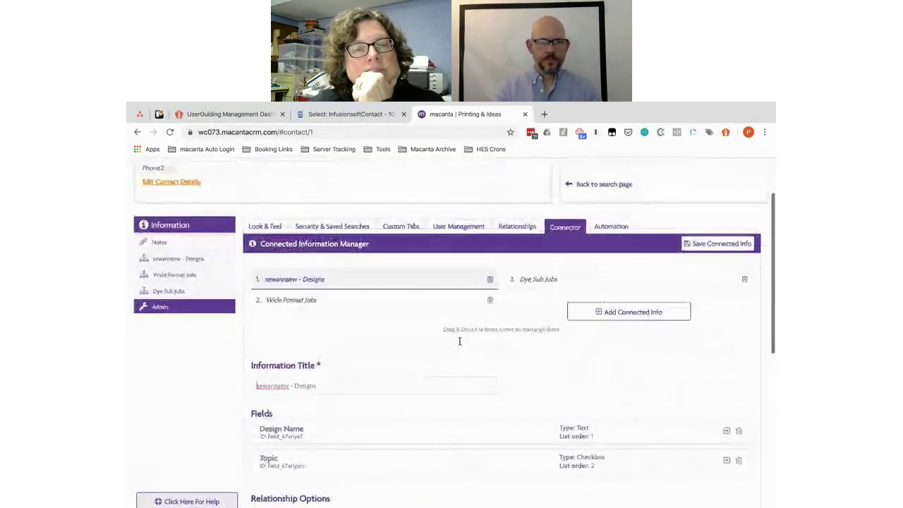
pyautogui.click(542, 280)
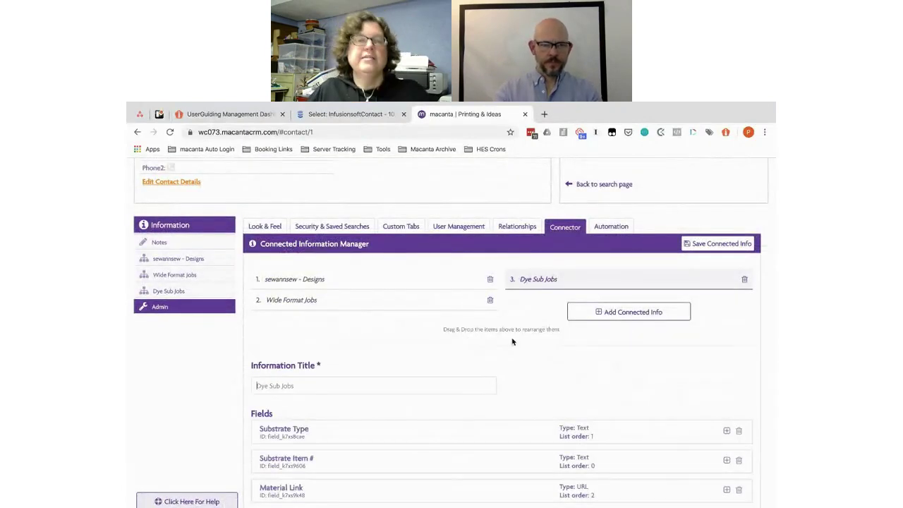
pyautogui.click(305, 299)
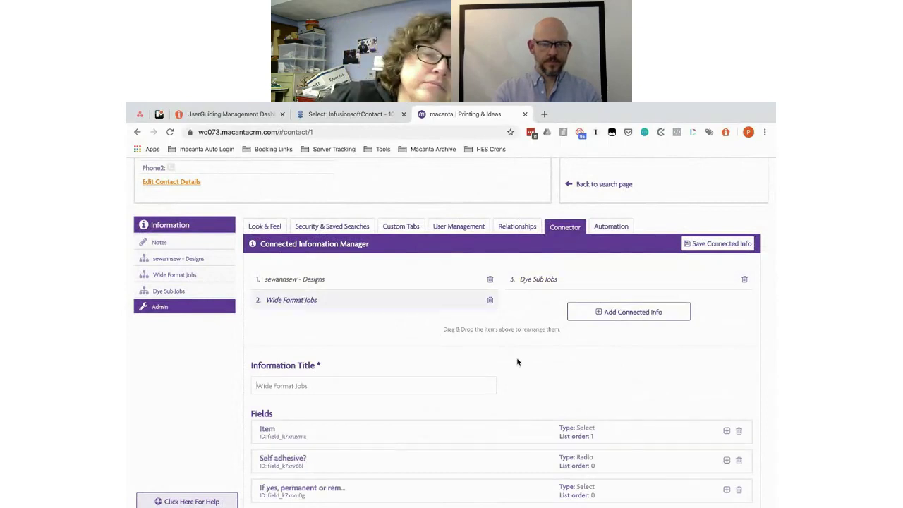
pyautogui.scroll(-4, 515, 363)
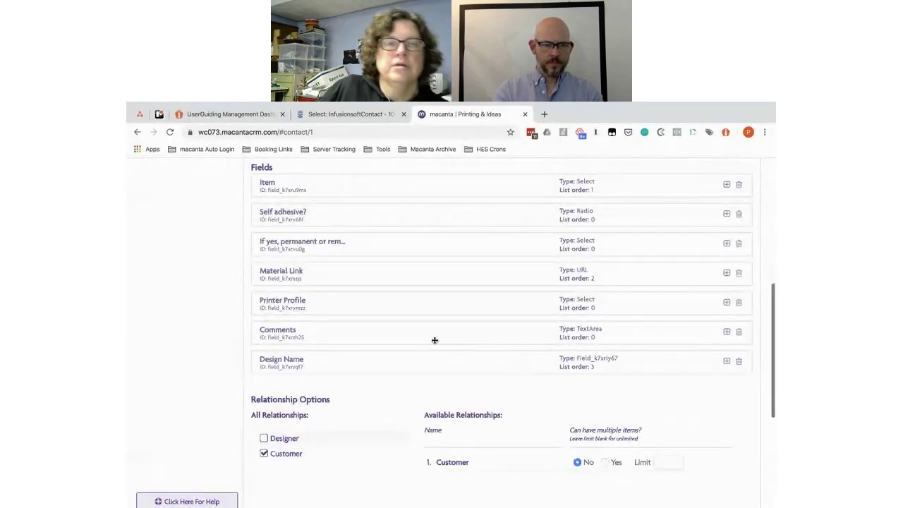
pyautogui.click(420, 336)
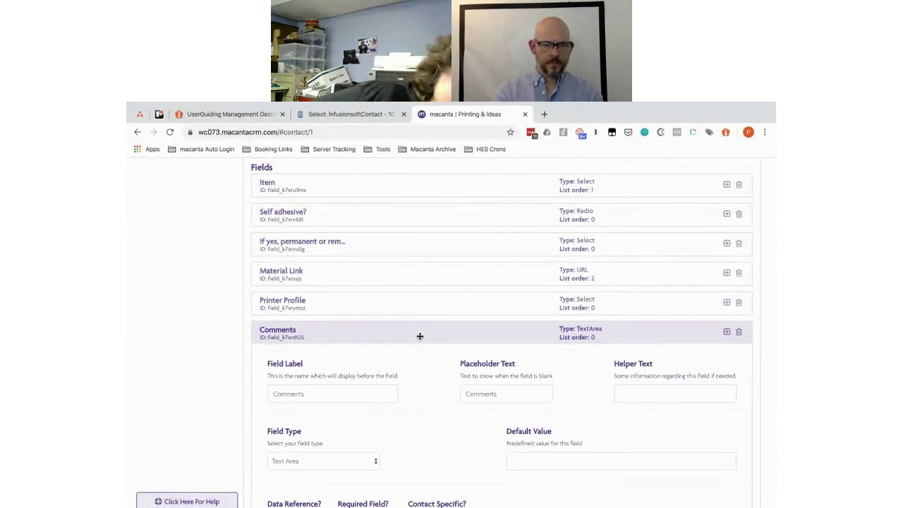
pyautogui.click(420, 336)
pyautogui.scroll(5, 628, 185)
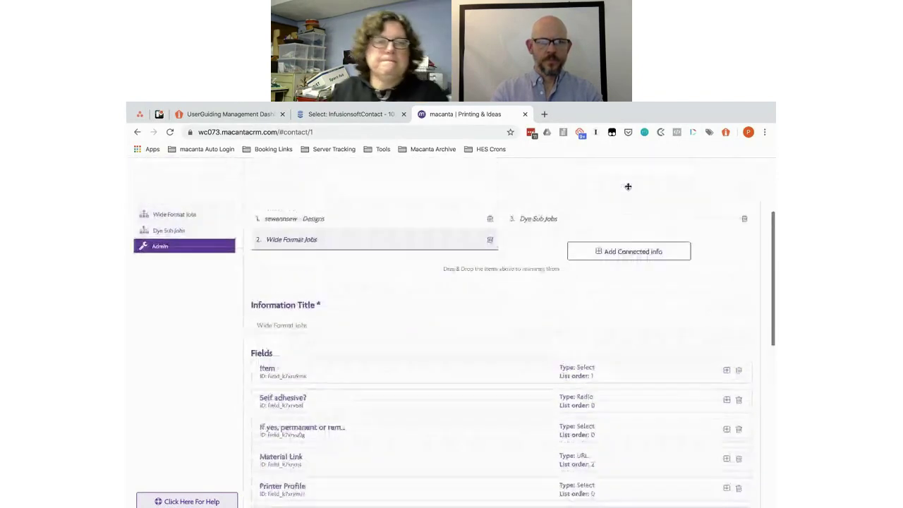
pyautogui.click(540, 233)
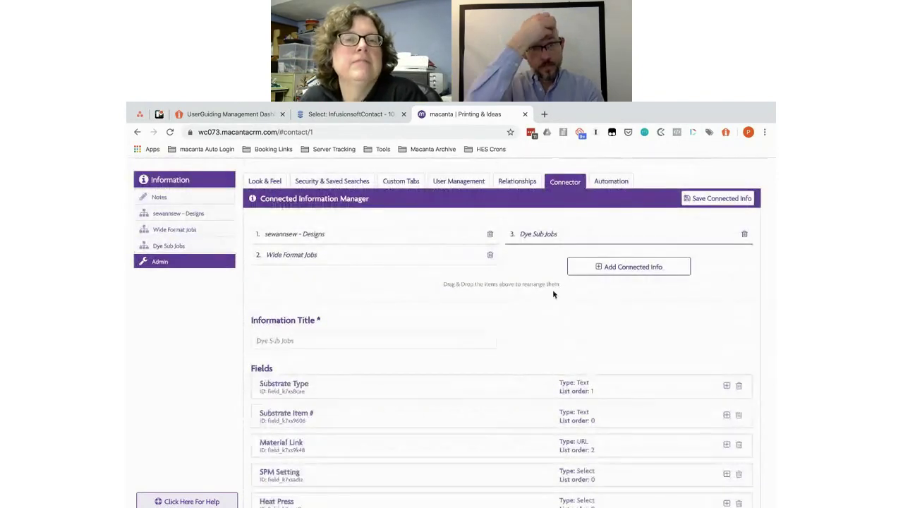
pyautogui.scroll(-2, 542, 328)
# Step: Set the Substrate Type field's subsection to 'Product Information'
pyautogui.click(336, 261)
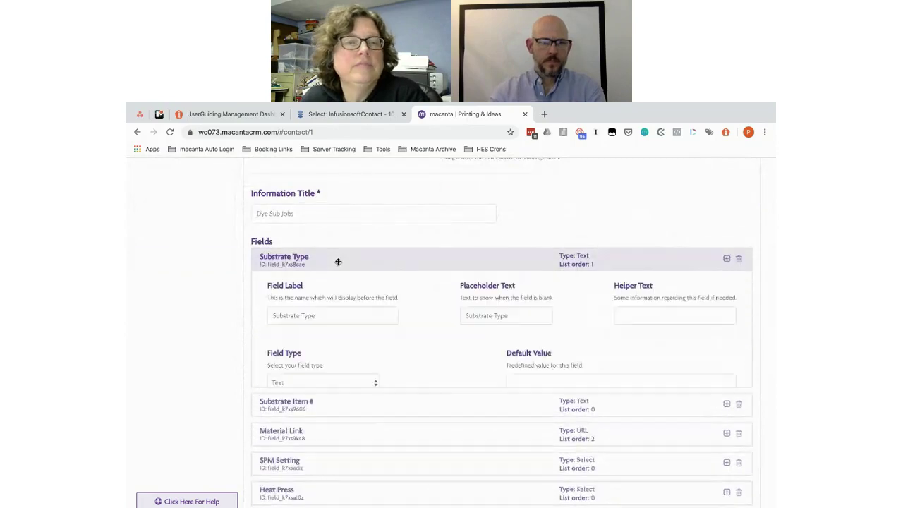
pyautogui.scroll(-3, 485, 362)
pyautogui.click(415, 364)
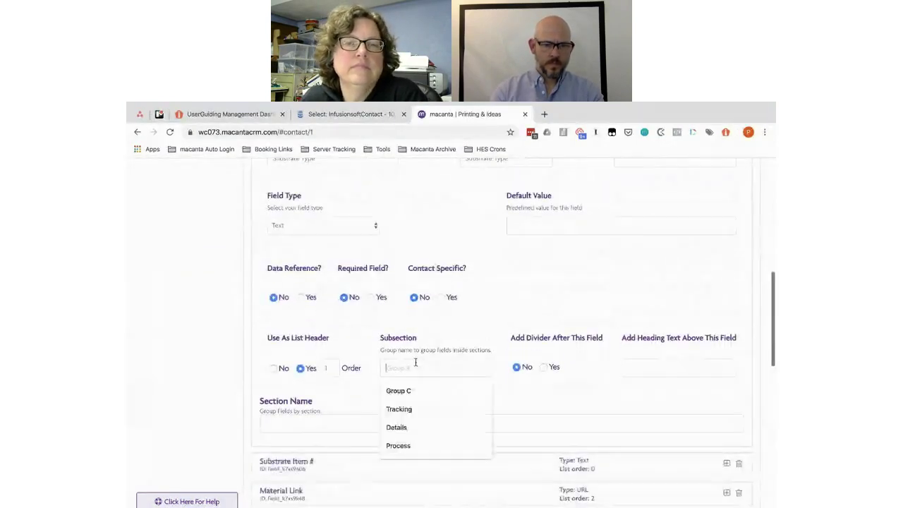
pyautogui.write('Product')
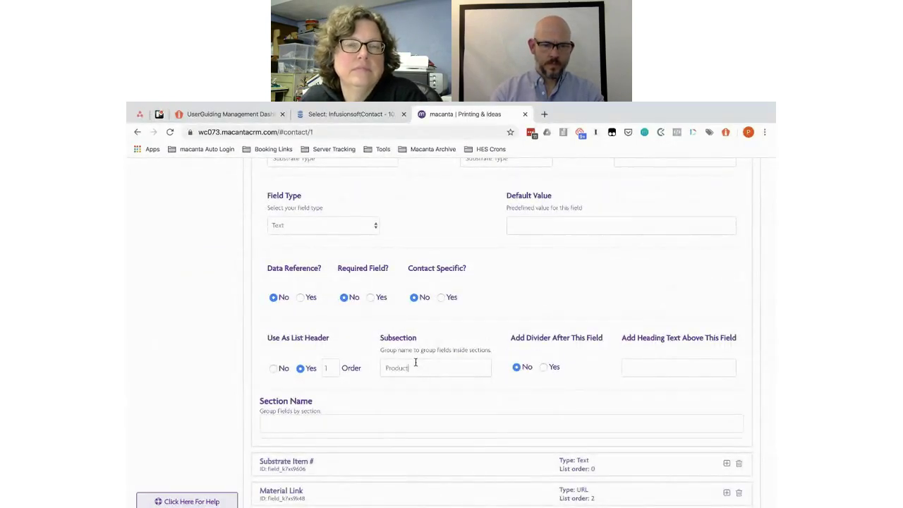
pyautogui.write(' Informati')
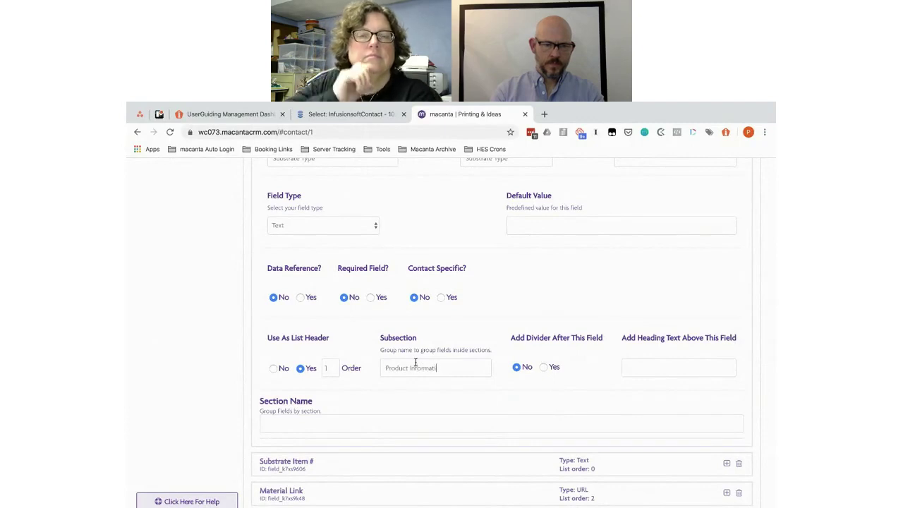
pyautogui.write('on')
pyautogui.hotkey('ctrl', 'a')
pyautogui.scroll(-2, 393, 371)
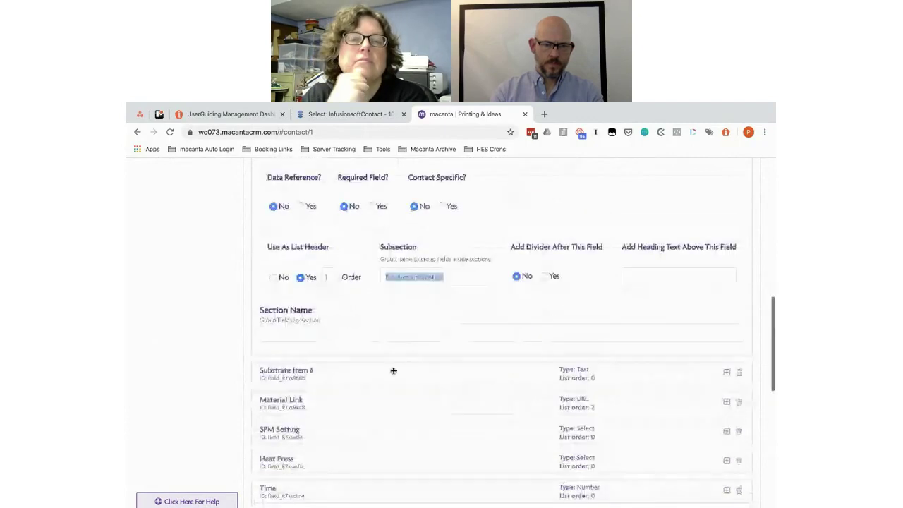
pyautogui.scroll(-3, 394, 370)
pyautogui.scroll(5, 393, 371)
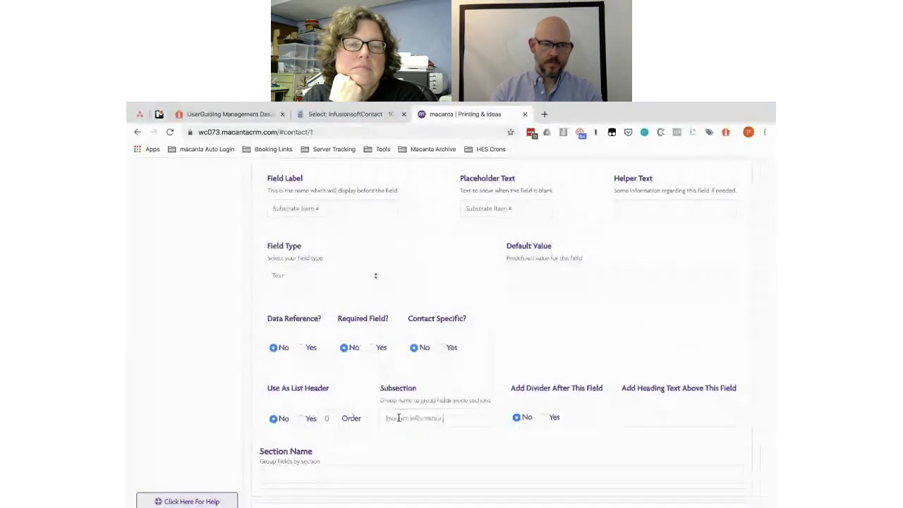
pyautogui.scroll(-3, 399, 418)
# Step: Put the SPM Setting and Heat Press fields in the 'Product Details' subsection
pyautogui.click(371, 332)
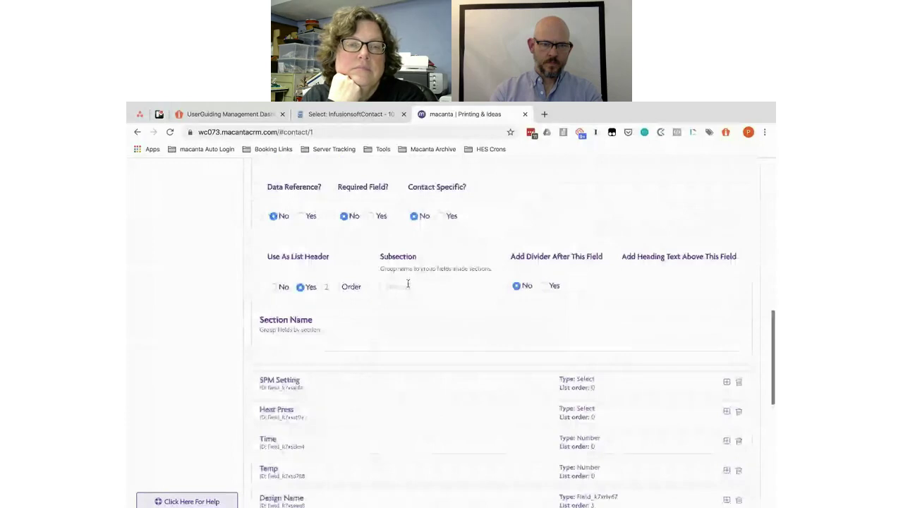
pyautogui.click(388, 385)
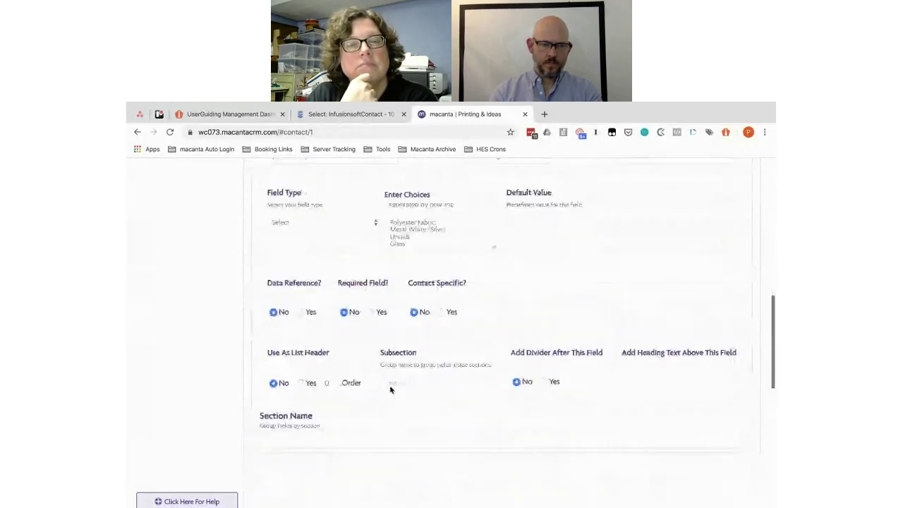
pyautogui.press('BackSpace')
pyautogui.press('BackSpace')
pyautogui.press('BackSpace')
pyautogui.press('BackSpace')
pyautogui.press('BackSpace')
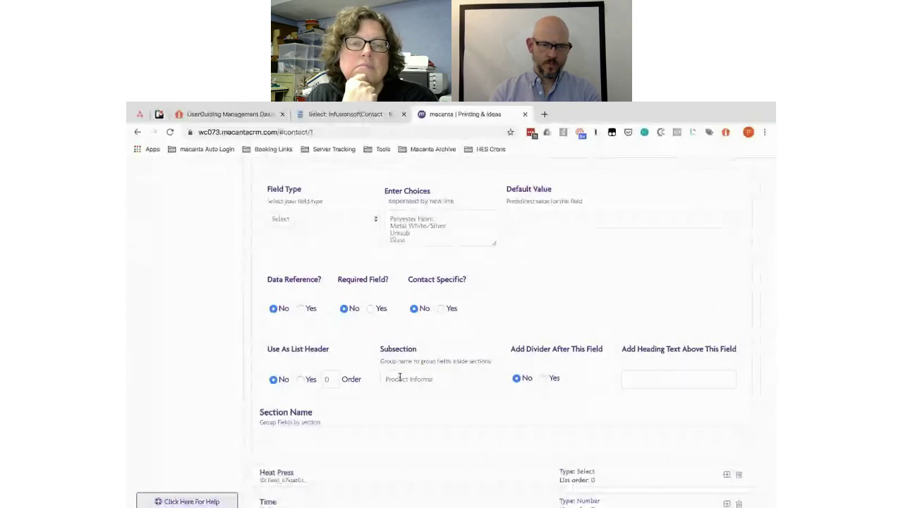
pyautogui.press('BackSpace')
pyautogui.press('BackSpace')
pyautogui.write('Details')
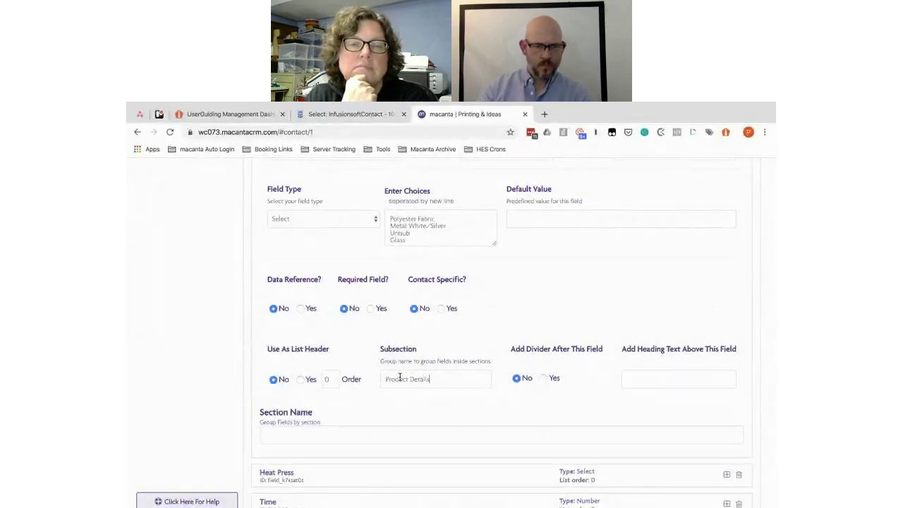
pyautogui.hotkey('ctrl', 'a')
pyautogui.hotkey('ctrl', 'c')
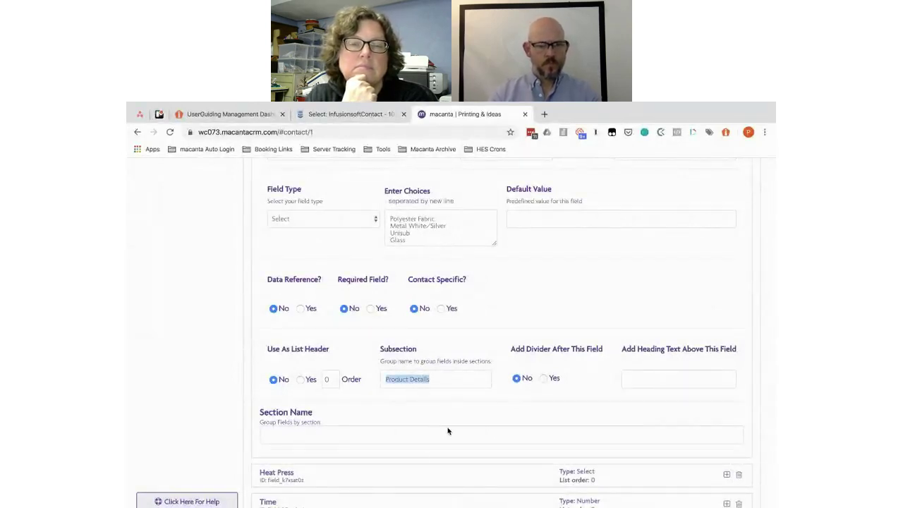
pyautogui.click(379, 475)
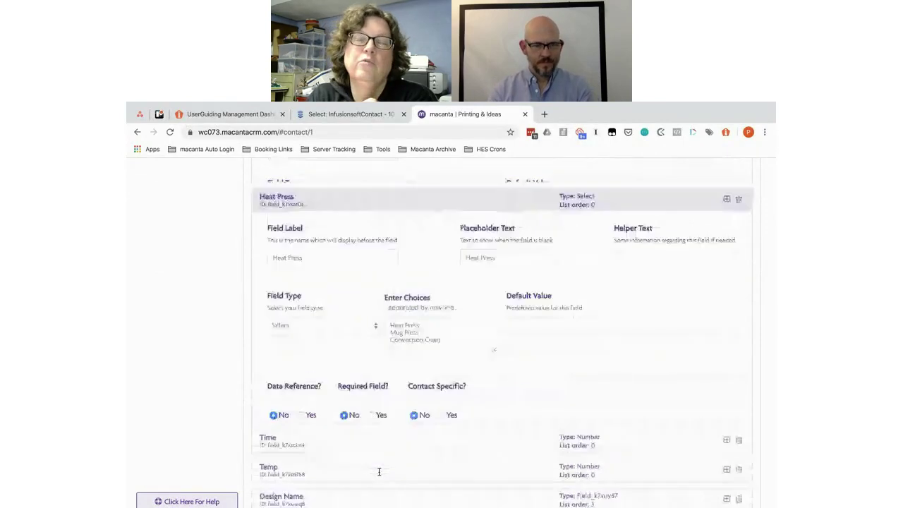
pyautogui.click(400, 309)
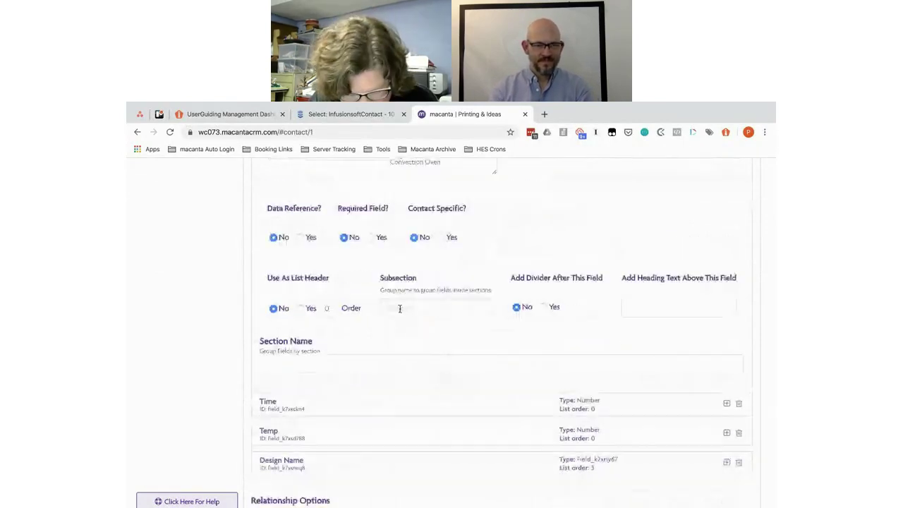
pyautogui.hotkey('ctrl', 'v')
# Step: Assign the Temp field to the 'Product Details' subsection
pyautogui.click(405, 405)
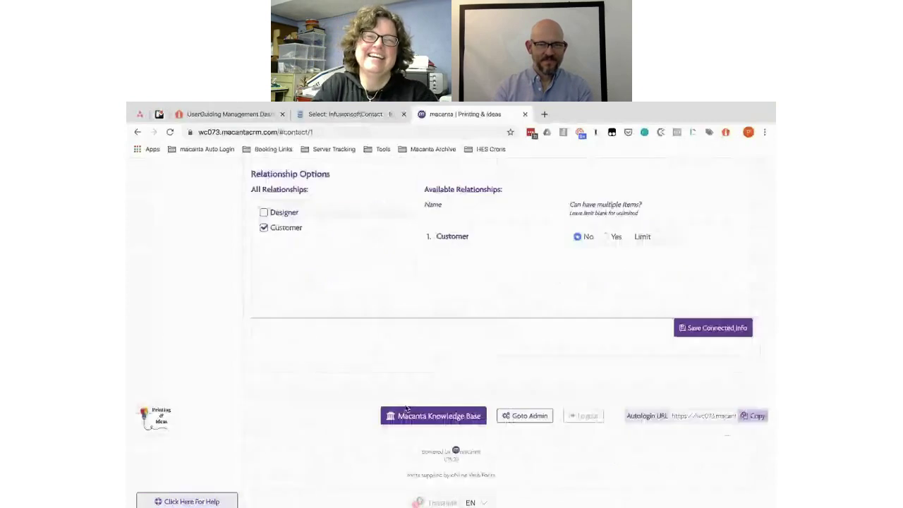
pyautogui.scroll(-2, 432, 345)
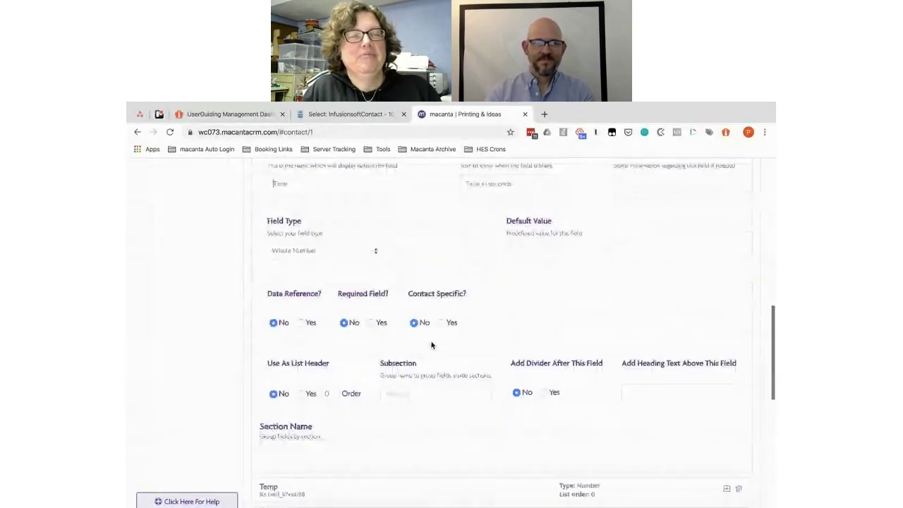
pyautogui.scroll(-2, 406, 374)
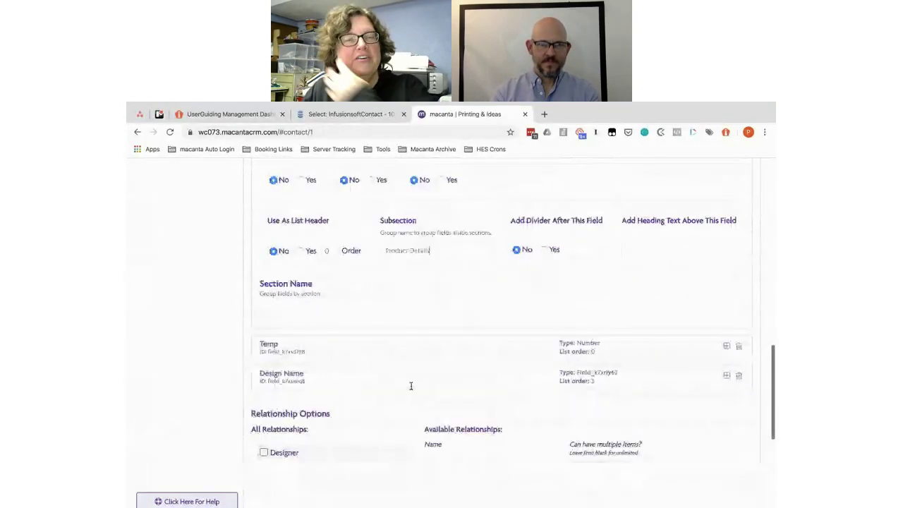
pyautogui.scroll(-3, 403, 351)
pyautogui.scroll(5, 404, 349)
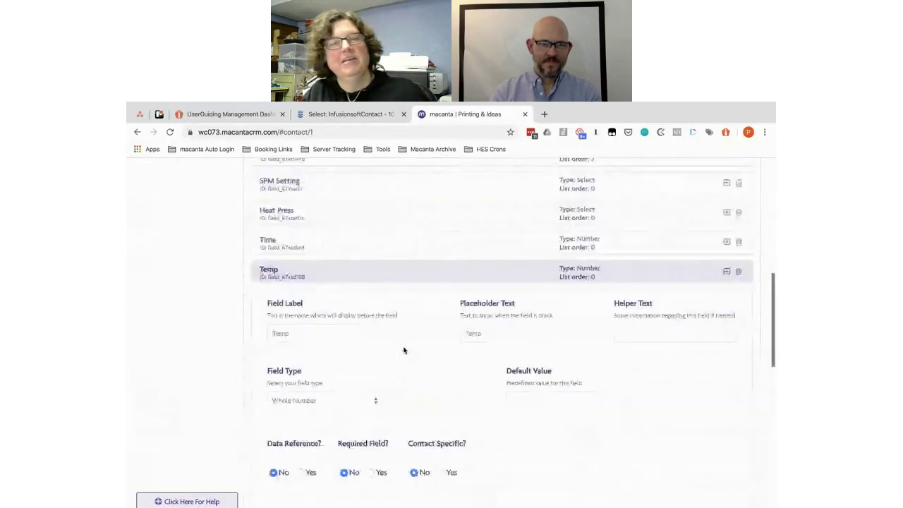
pyautogui.scroll(-2, 416, 351)
pyautogui.click(418, 346)
pyautogui.click(398, 356)
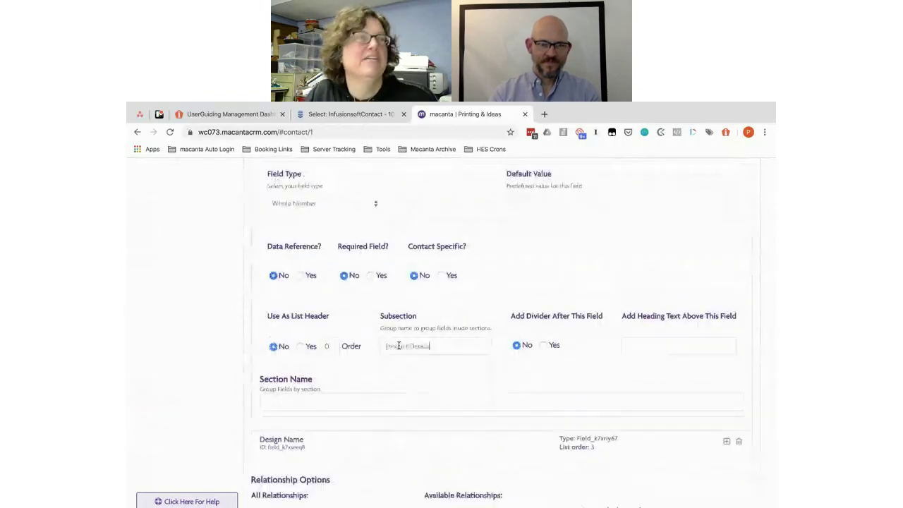
pyautogui.scroll(-2, 397, 345)
# Step: Set the Design Name field's subsection and save the Dye Sub Jobs connected info
pyautogui.click(397, 345)
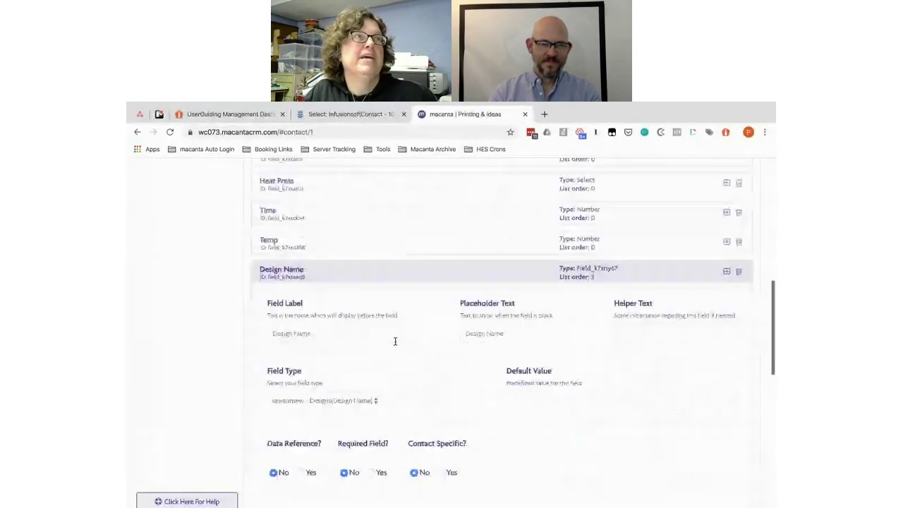
pyautogui.scroll(-4, 396, 345)
pyautogui.click(399, 355)
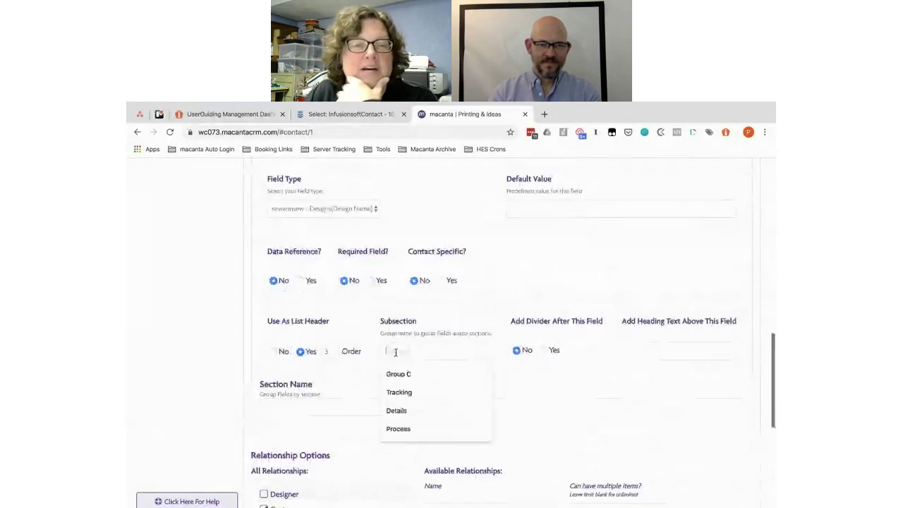
pyautogui.scroll(-3, 396, 352)
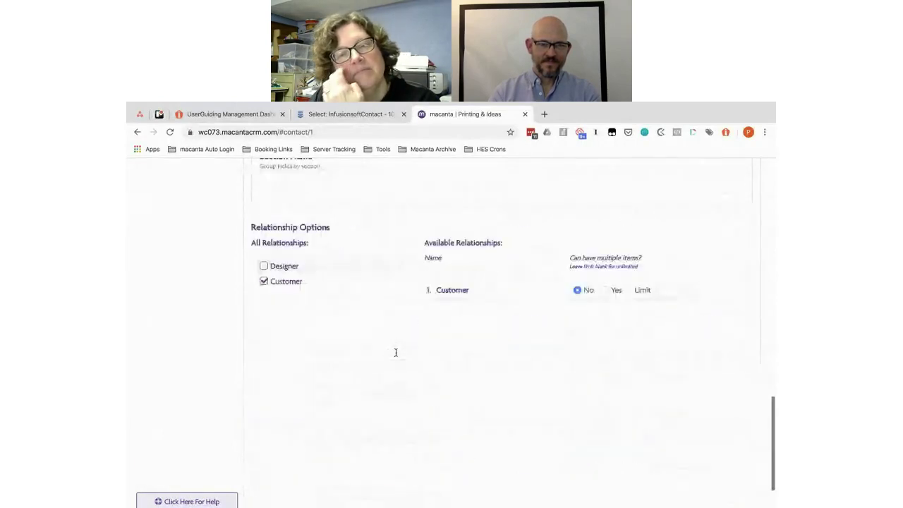
pyautogui.click(693, 383)
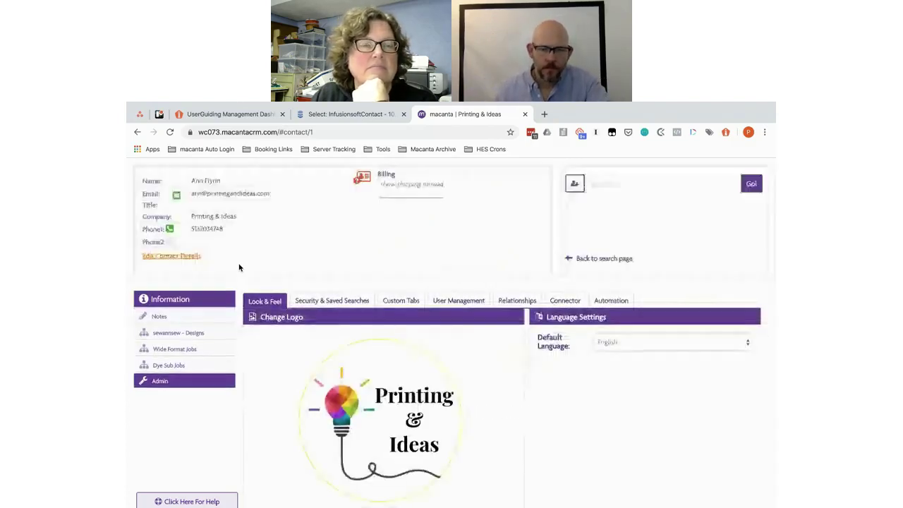
# Step: Review the grouped Dye Sub Jobs layout on the contact's page
pyautogui.click(168, 368)
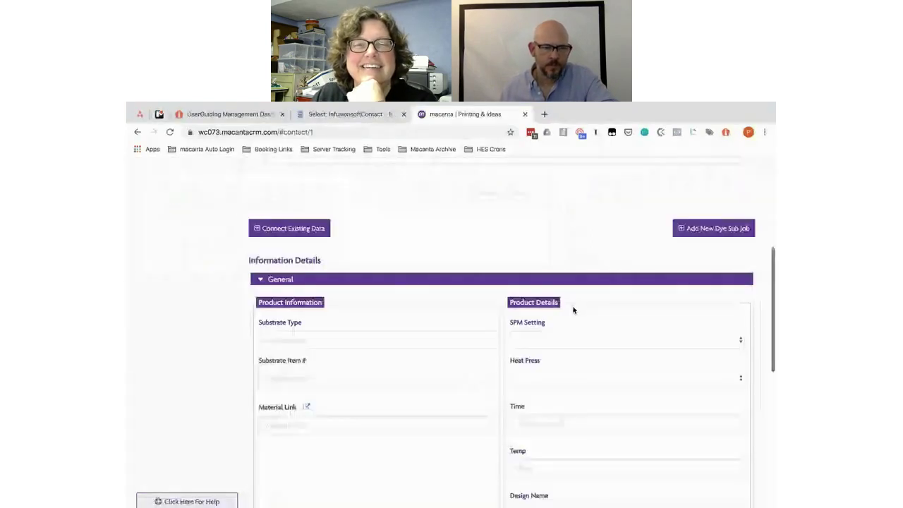
pyautogui.scroll(-3, 572, 309)
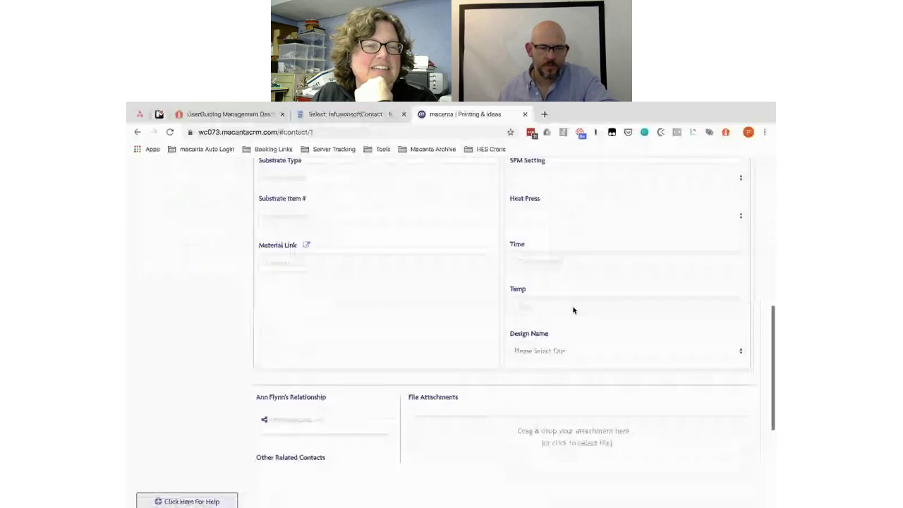
pyautogui.scroll(2, 573, 310)
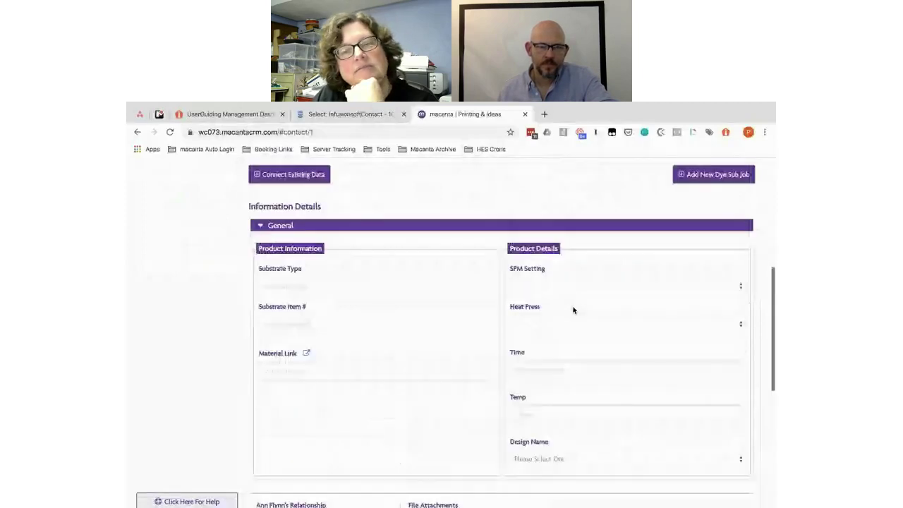
pyautogui.scroll(3, 573, 310)
# Step: In Admin's Dye Sub Jobs connected info, insert a new field right after Temp
pyautogui.click(185, 275)
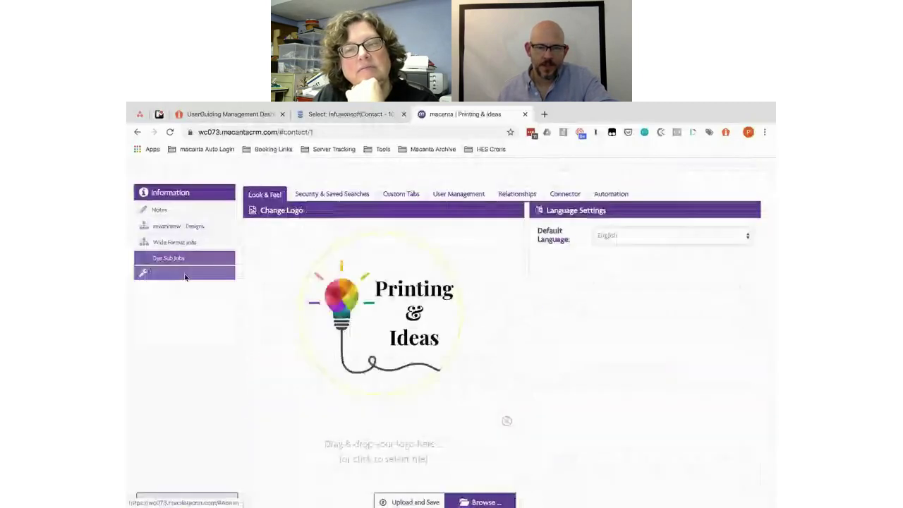
pyautogui.click(564, 194)
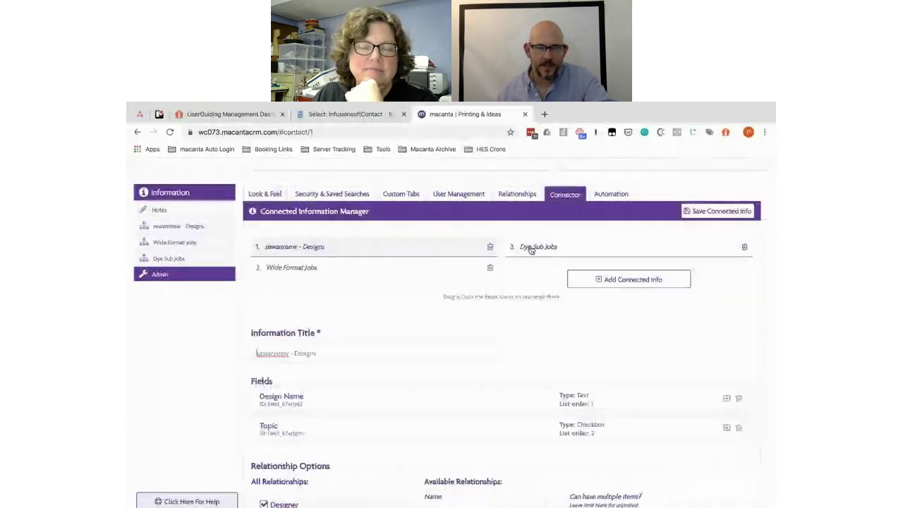
pyautogui.click(531, 248)
pyautogui.scroll(-3, 512, 326)
pyautogui.scroll(-1, 512, 327)
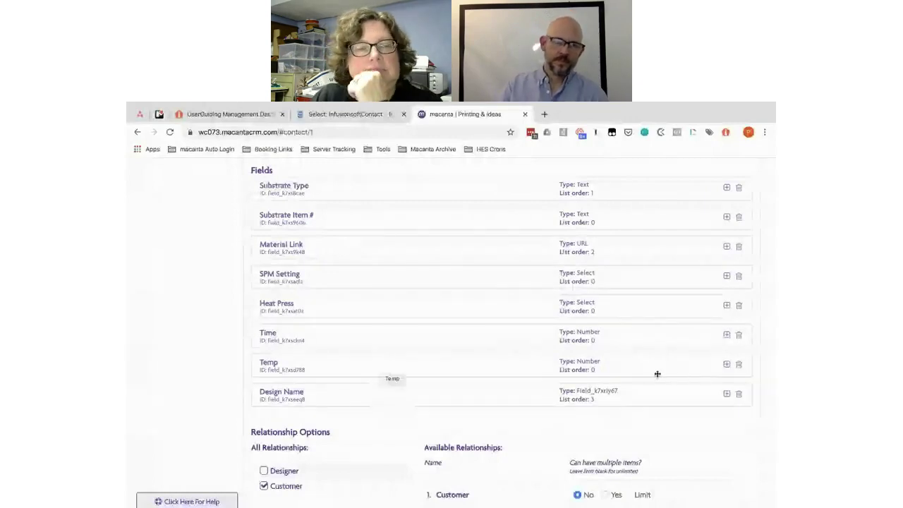
pyautogui.click(726, 364)
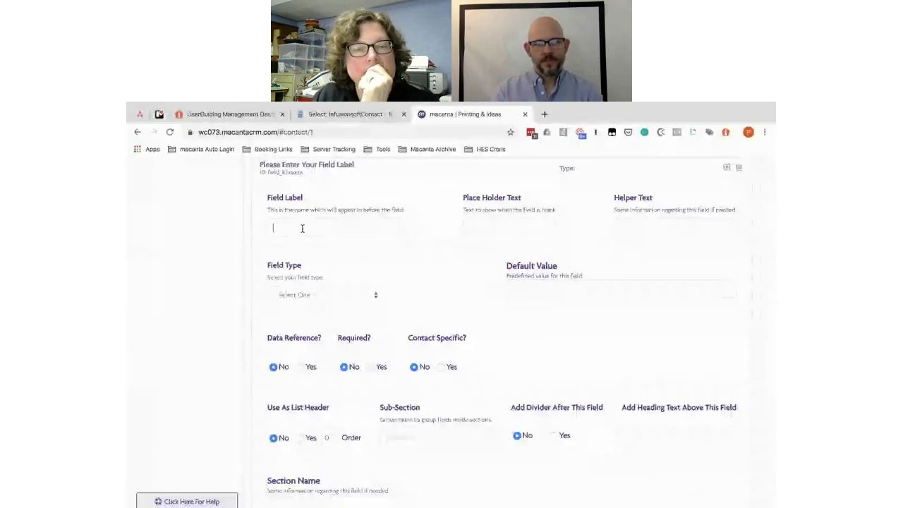
# Step: Name the new field 'Comments', with 'Comments' as placeholder and Text Area as type
pyautogui.click(302, 228)
pyautogui.write('Comments')
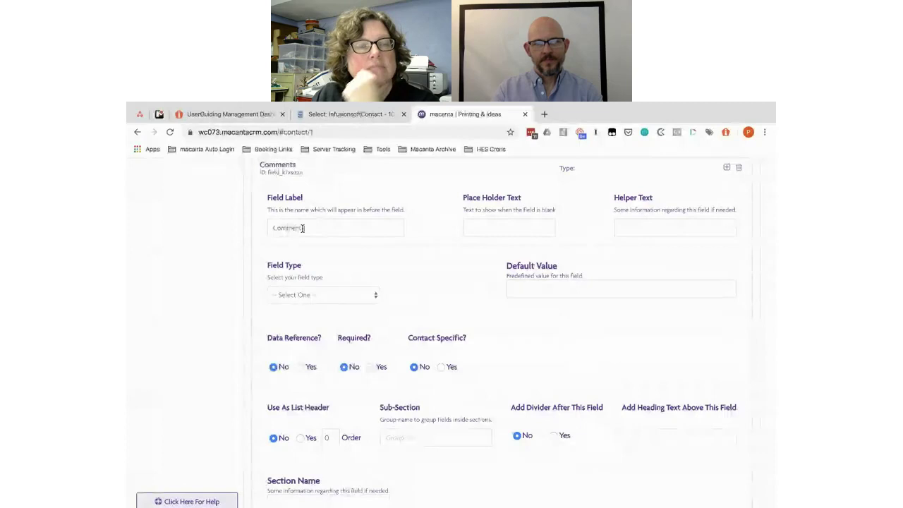
pyautogui.doubleClick(302, 227)
pyautogui.hotkey('ctrl', 'c')
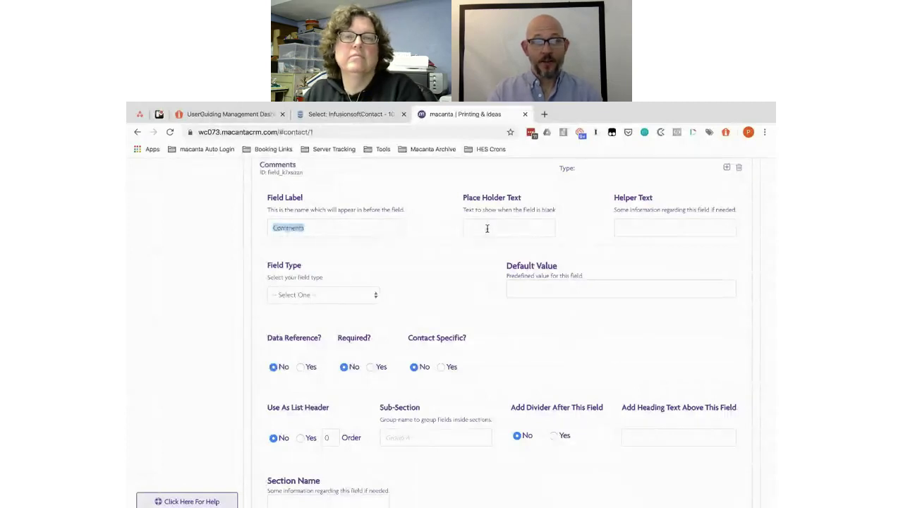
pyautogui.click(487, 227)
pyautogui.hotkey('ctrl', 'v')
pyautogui.click(330, 295)
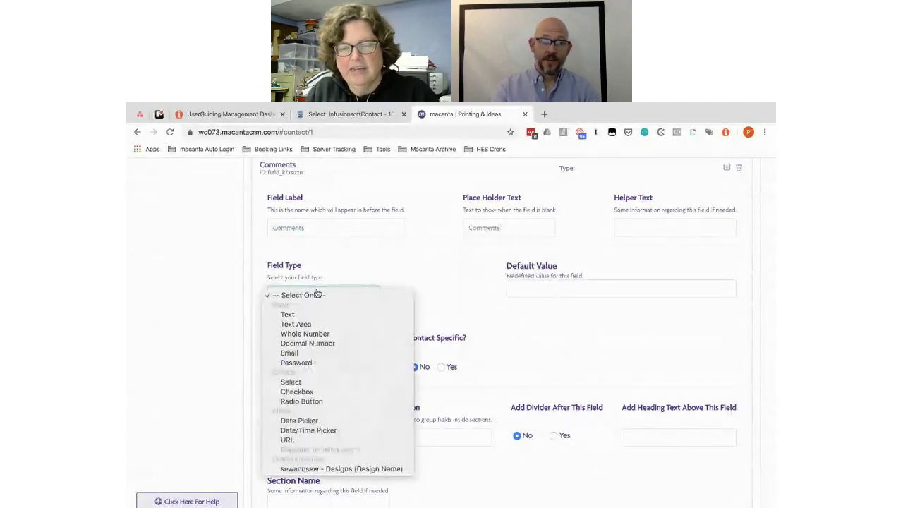
pyautogui.click(310, 327)
# Step: Put Comments in the 'Product Details' sub-section and save the connected info
pyautogui.scroll(-2, 491, 305)
pyautogui.scroll(-1, 491, 305)
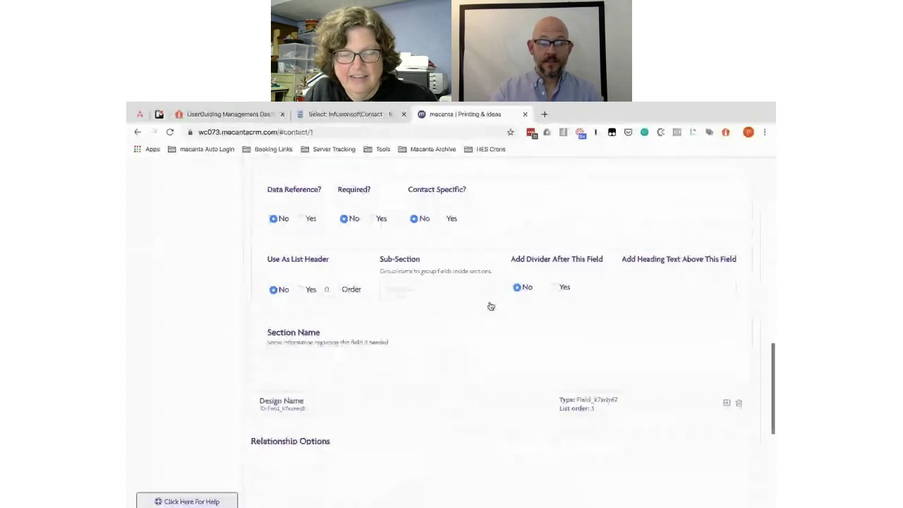
pyautogui.click(401, 288)
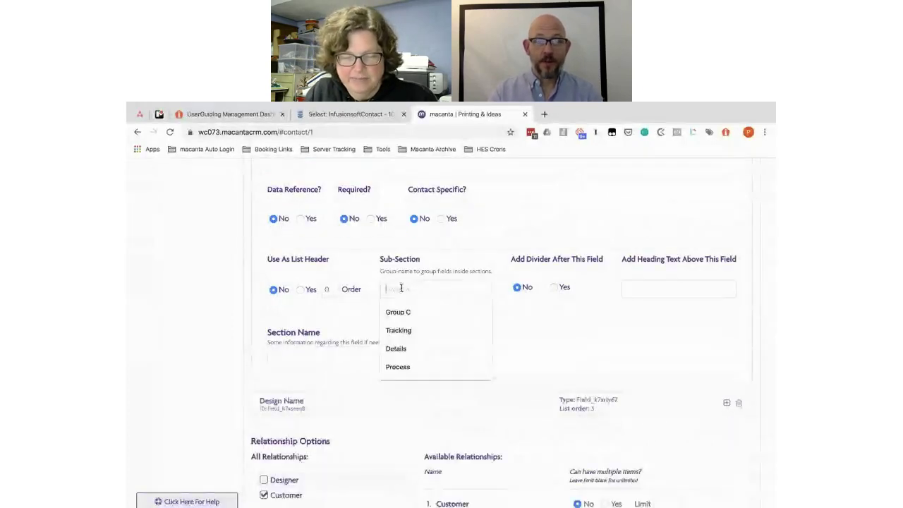
pyautogui.write('Product')
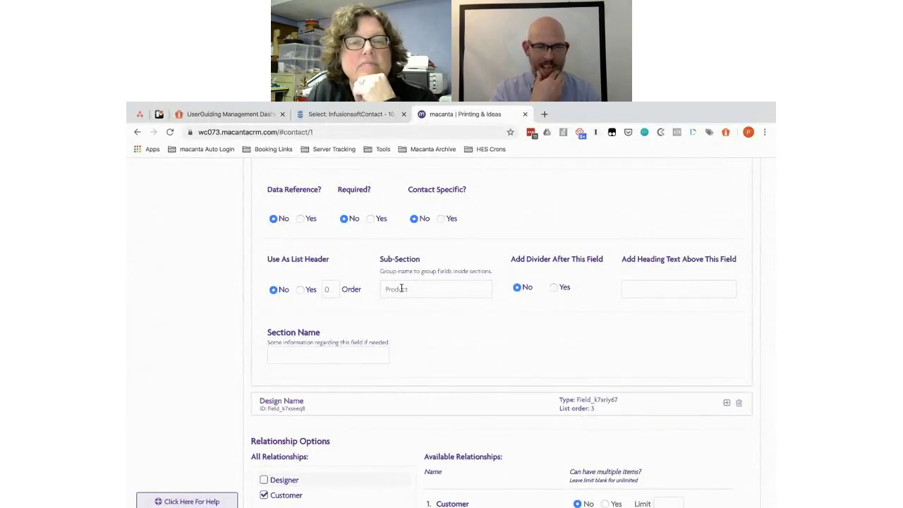
pyautogui.write(' Details')
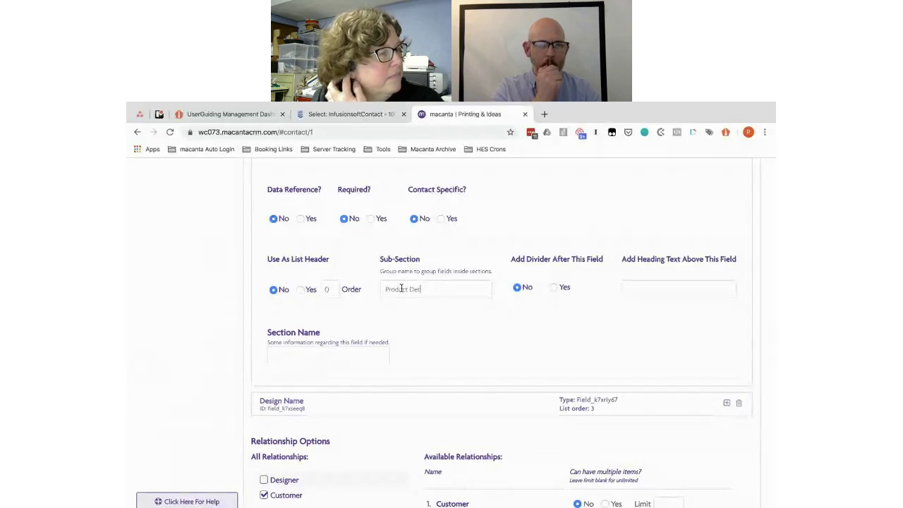
pyautogui.click(377, 408)
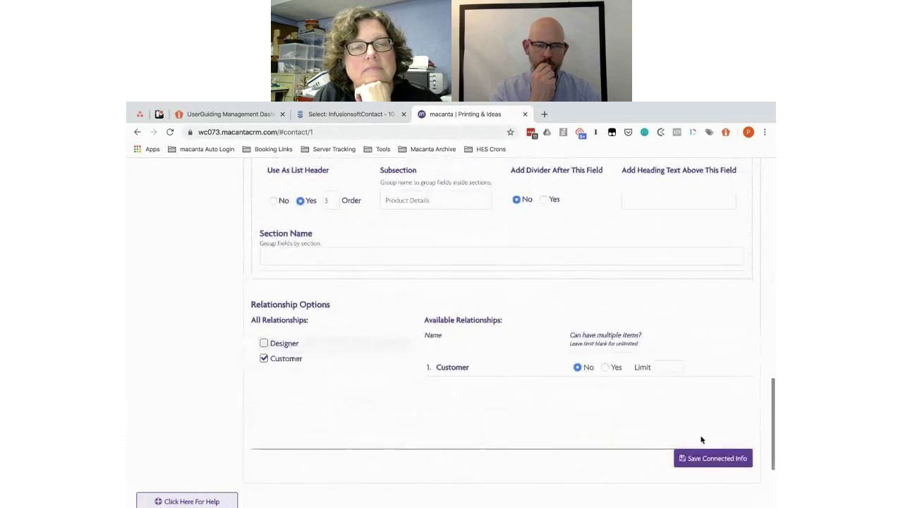
pyautogui.click(709, 458)
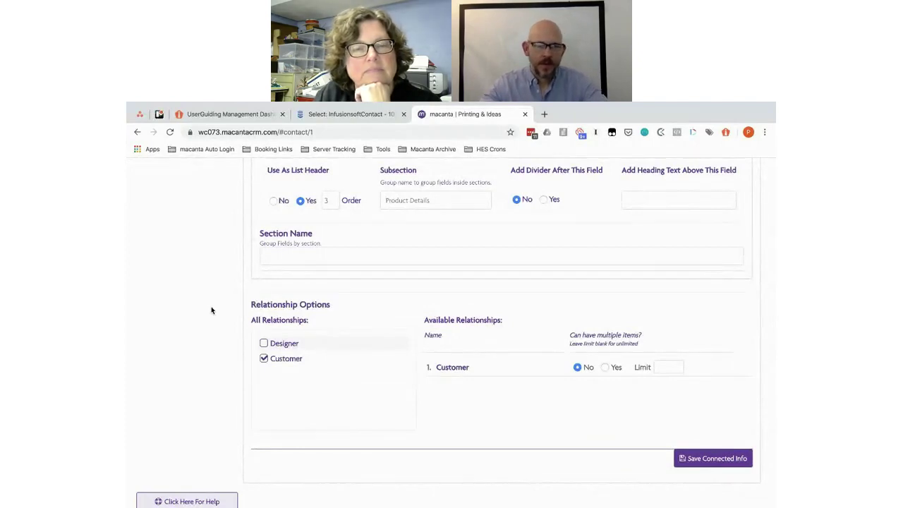
pyautogui.scroll(3, 222, 282)
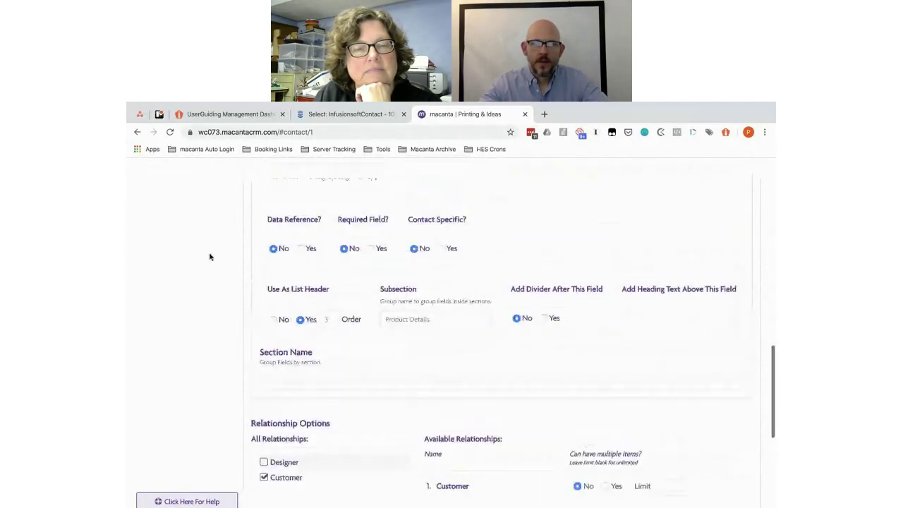
# Step: Reload the contact record and look through its sewannsew - Designs section
pyautogui.click(170, 132)
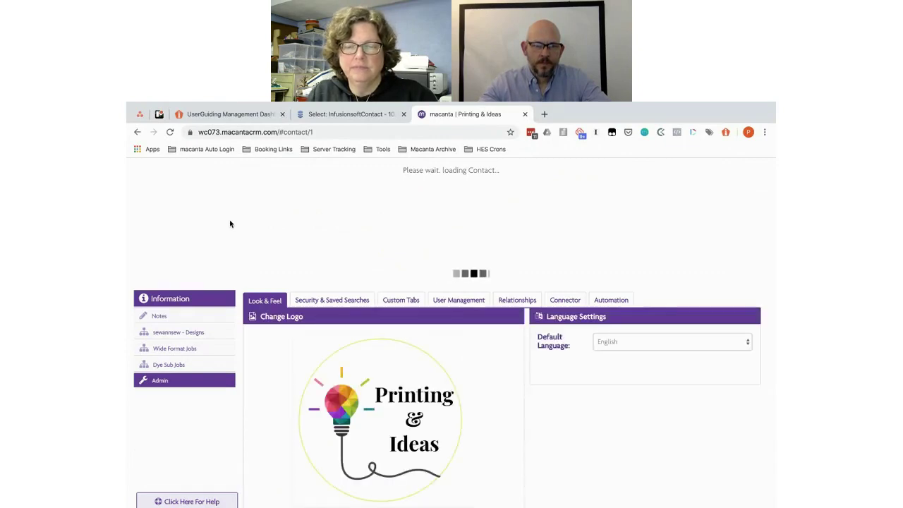
pyautogui.click(174, 333)
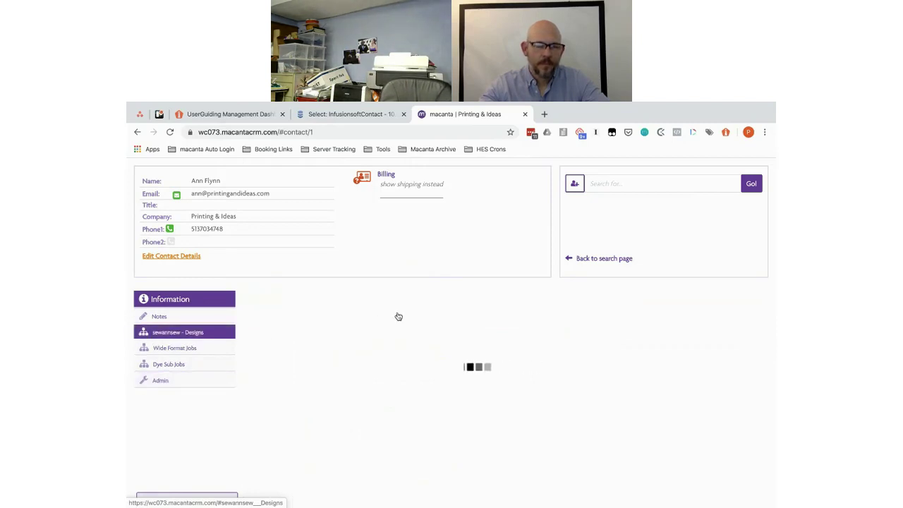
pyautogui.scroll(-5, 399, 317)
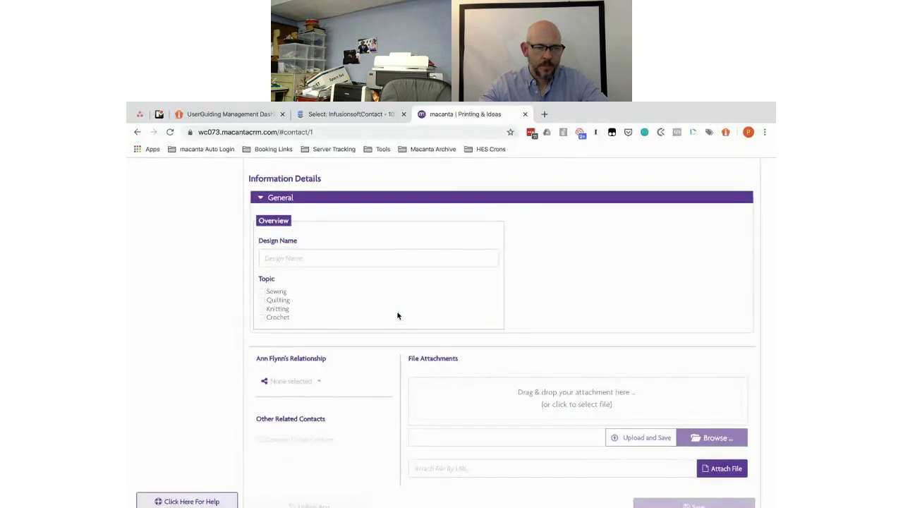
pyautogui.scroll(2, 397, 316)
pyautogui.scroll(2, 397, 315)
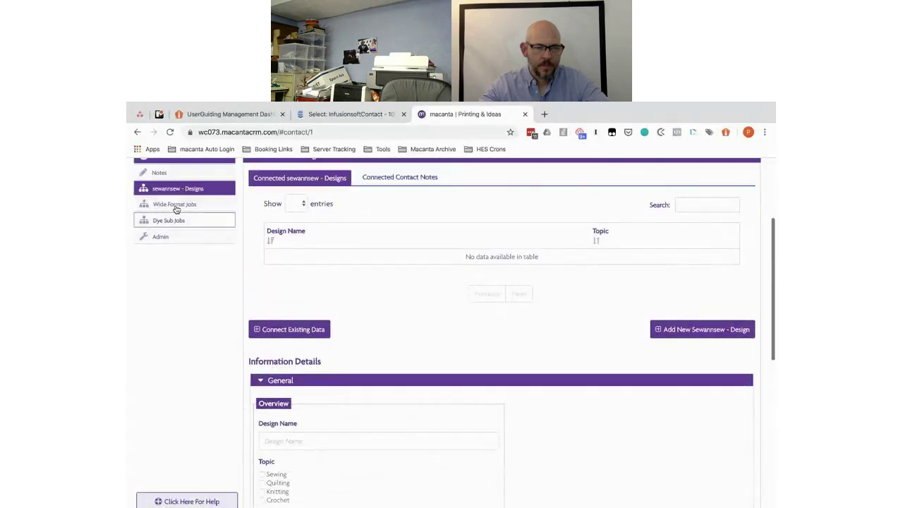
# Step: Review the Wide Format Jobs and Dye Sub Jobs sections, ending on the empty Dye Sub Jobs list
pyautogui.click(172, 206)
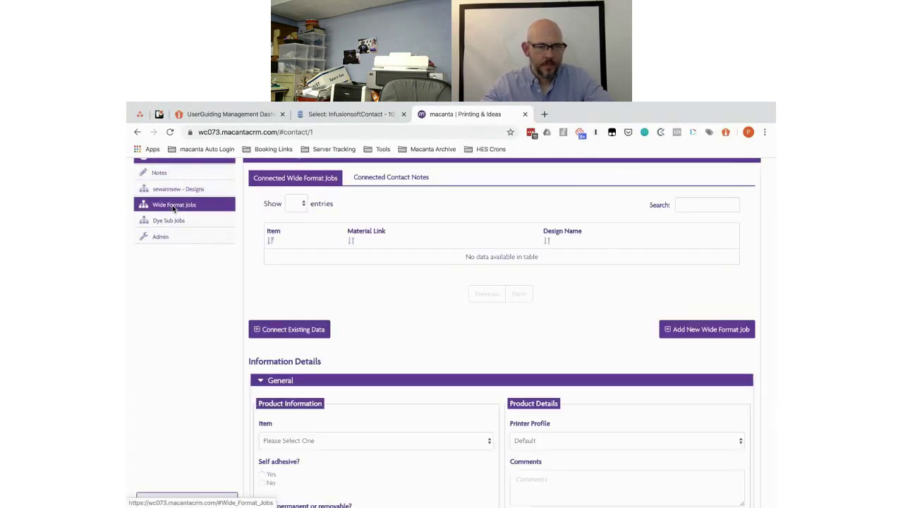
pyautogui.scroll(-3, 397, 224)
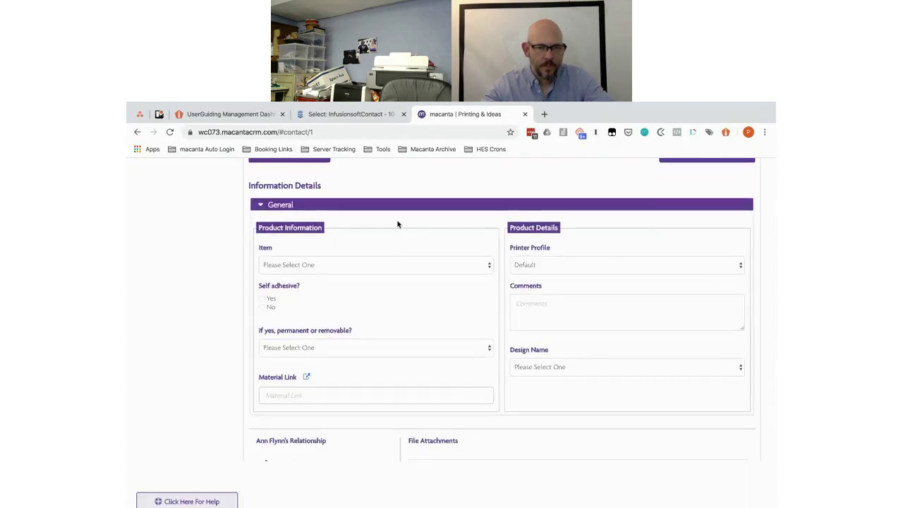
pyautogui.scroll(1, 397, 224)
pyautogui.scroll(2, 397, 225)
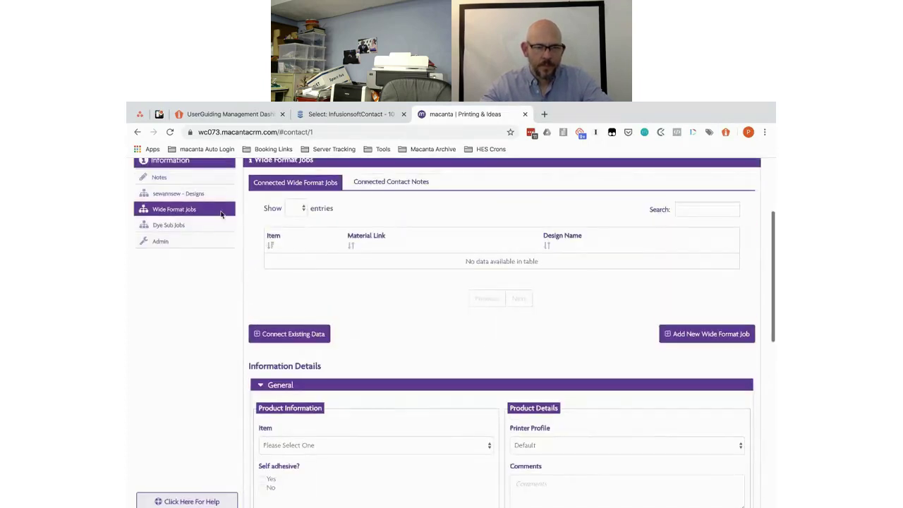
pyautogui.click(169, 225)
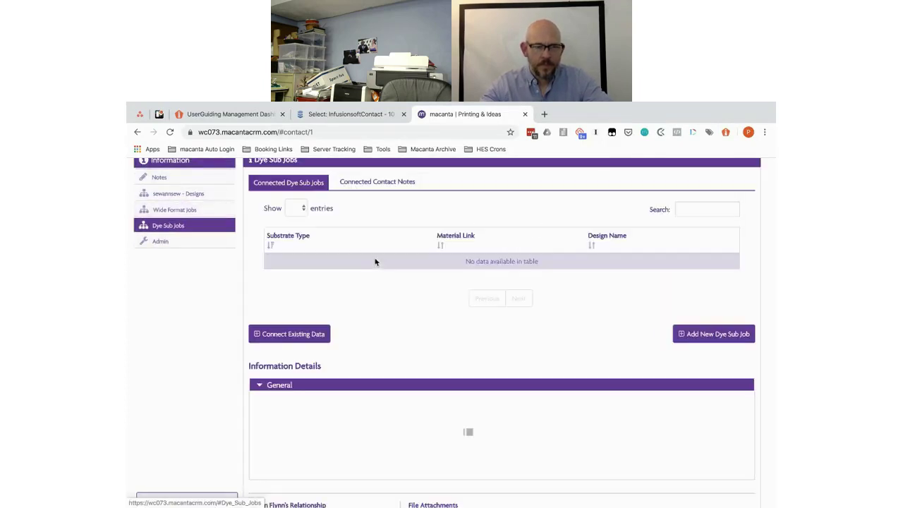
pyautogui.scroll(-4, 375, 262)
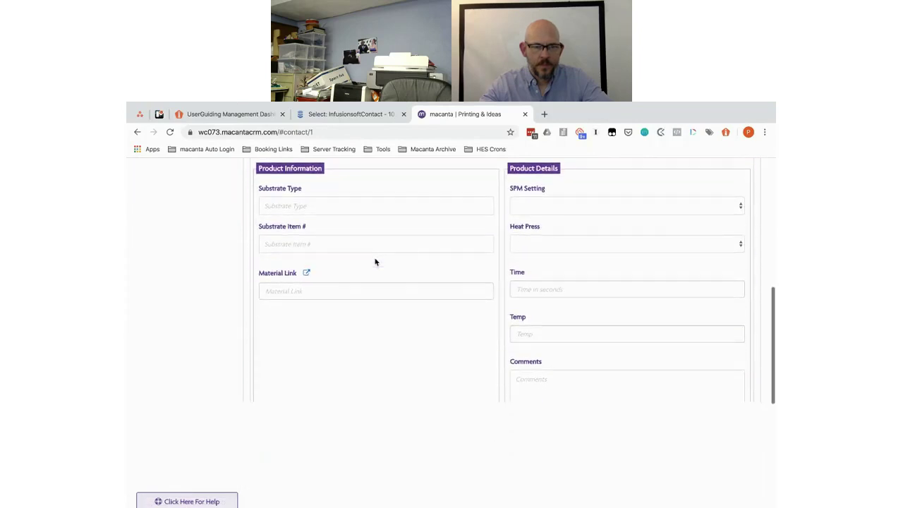
pyautogui.scroll(-3, 375, 261)
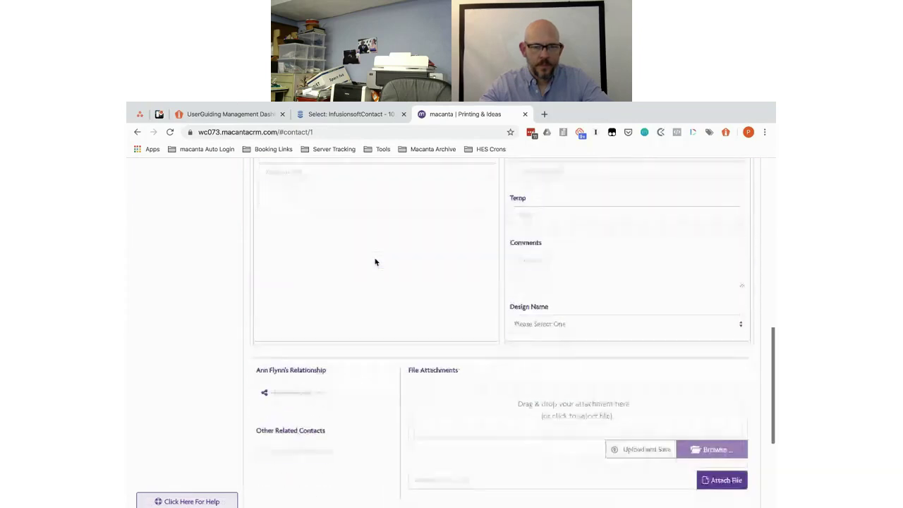
pyautogui.scroll(8, 375, 262)
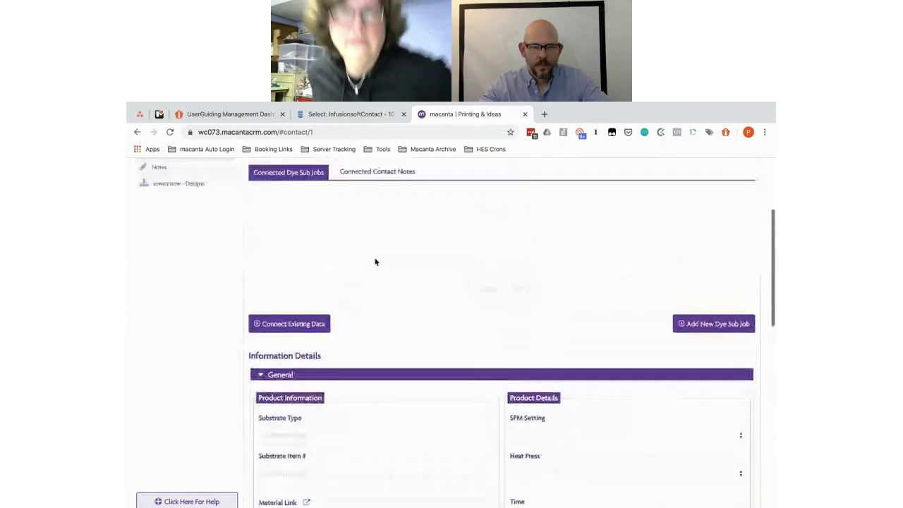
pyautogui.scroll(2, 375, 261)
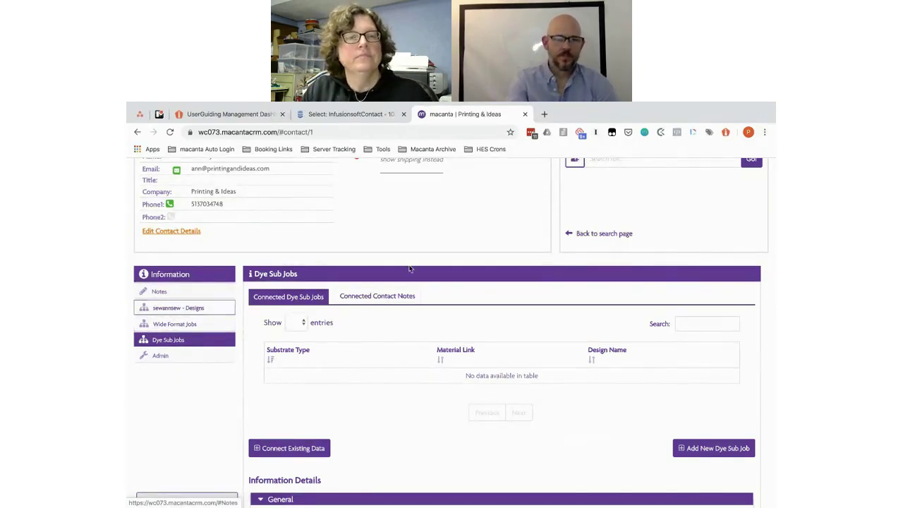
pyautogui.scroll(1, 409, 267)
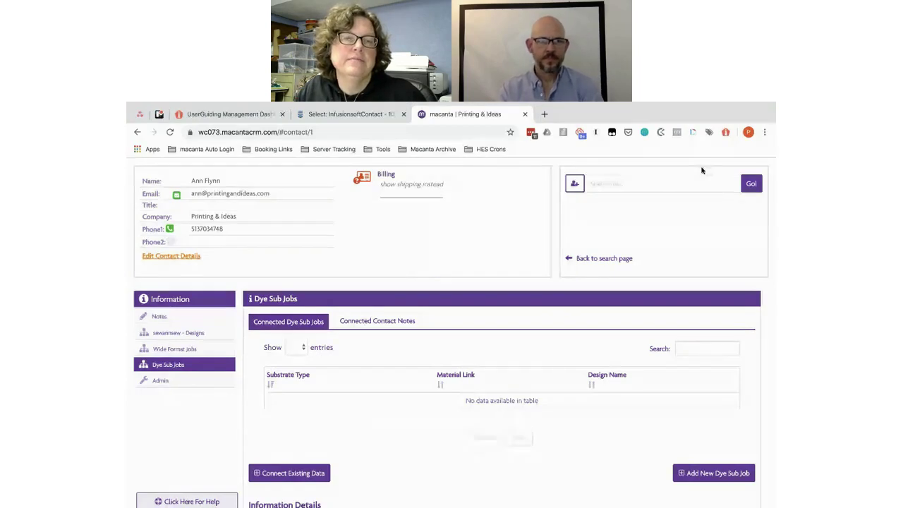
# Step: Start a new contact and enter the contact's first name, last name and e-mail address
pyautogui.click(606, 184)
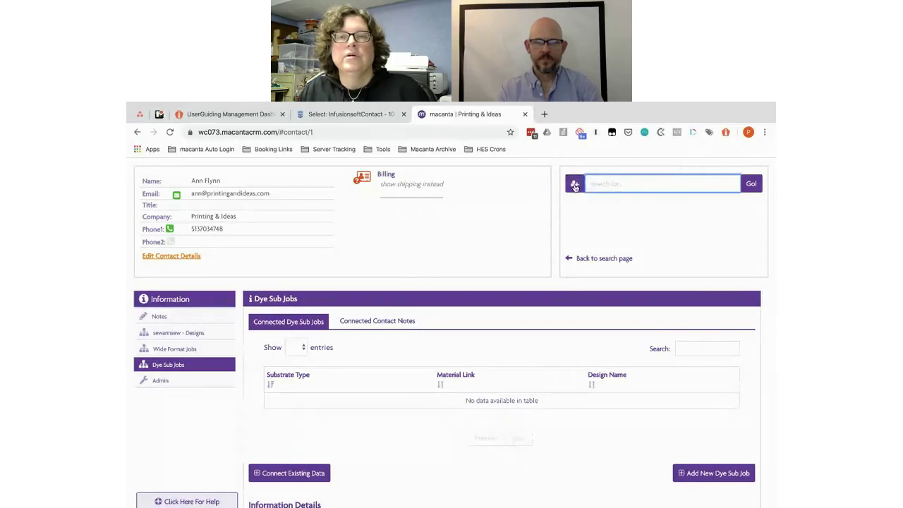
pyautogui.click(575, 186)
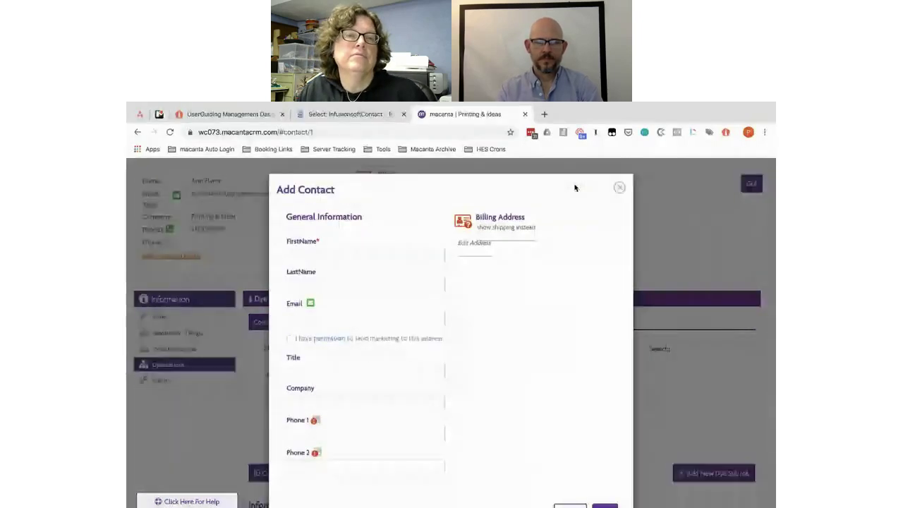
pyautogui.click(320, 256)
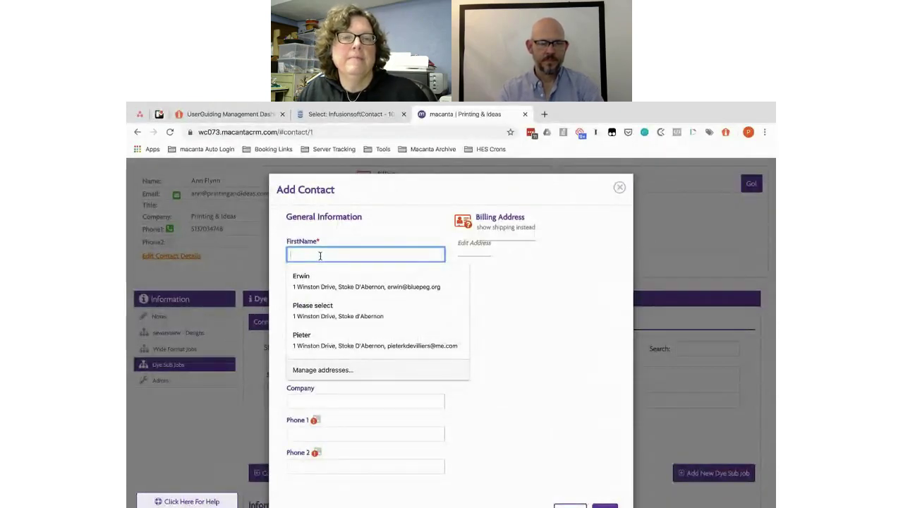
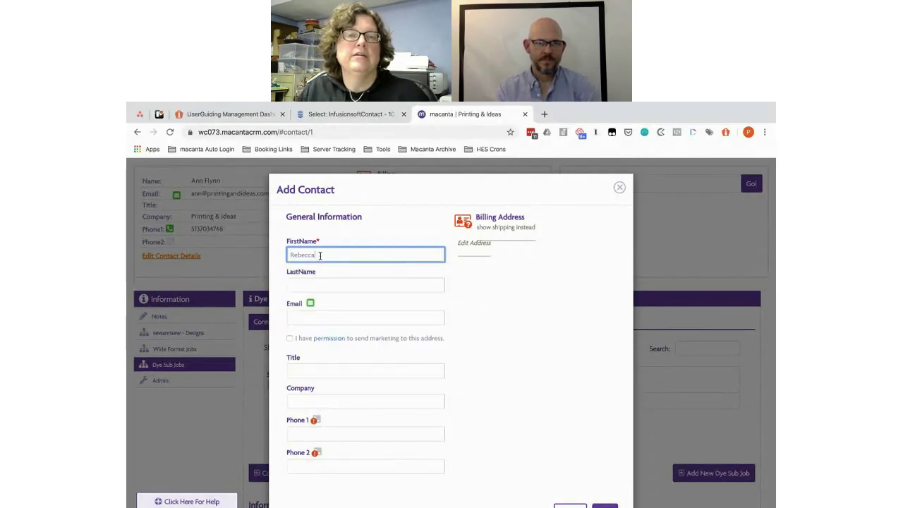
pyautogui.click(305, 284)
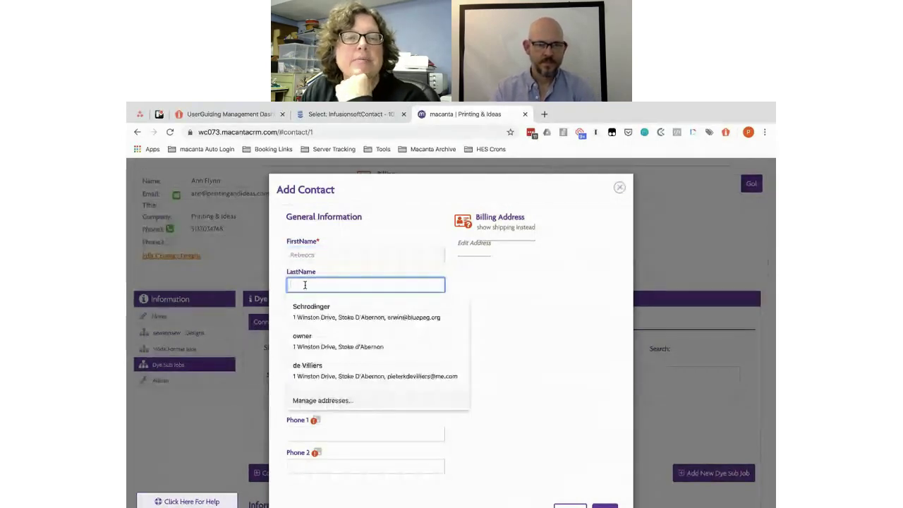
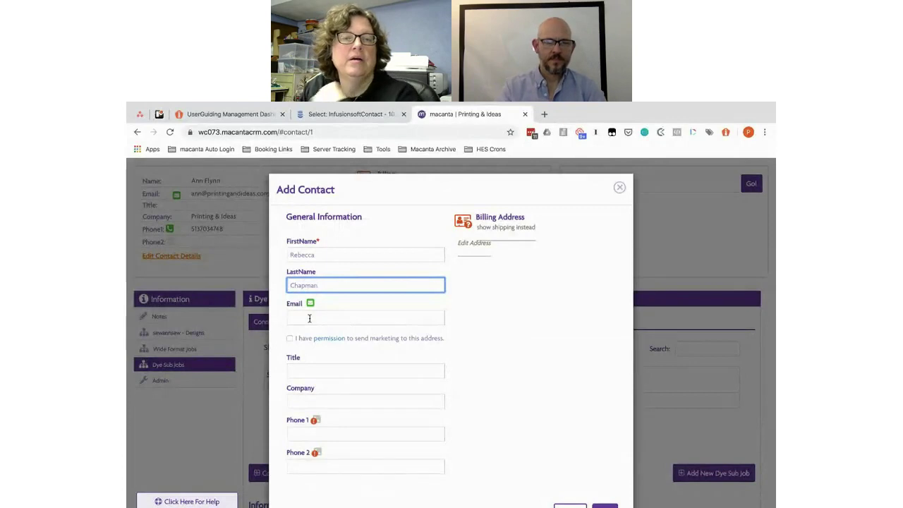
pyautogui.click(309, 318)
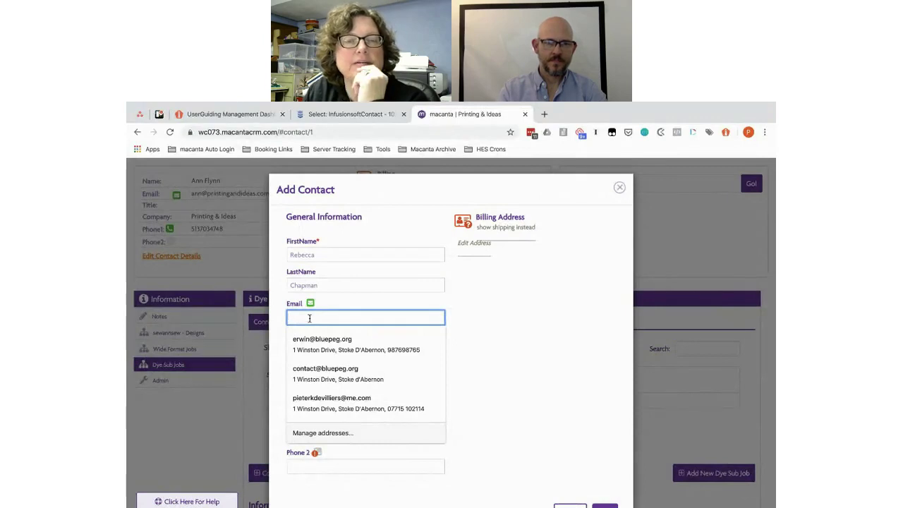
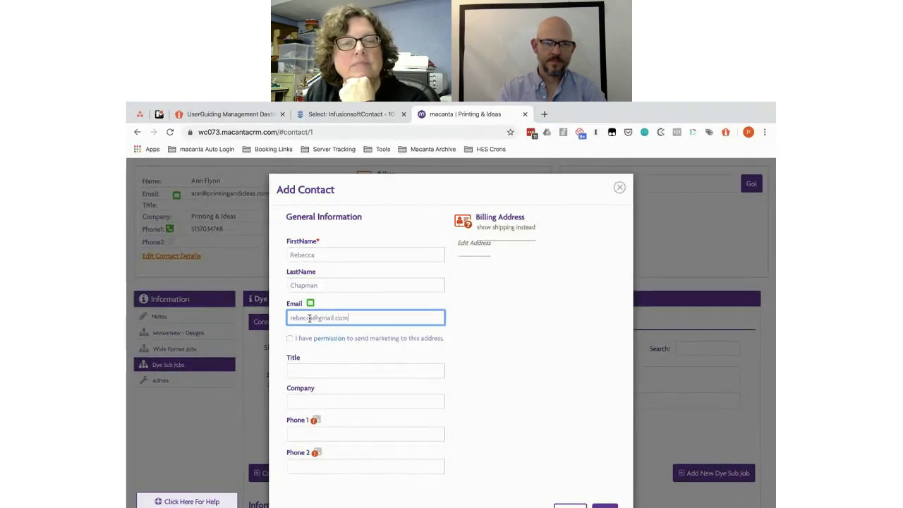
# Step: Grant permission to send marketing and save the new contact
pyautogui.click(289, 338)
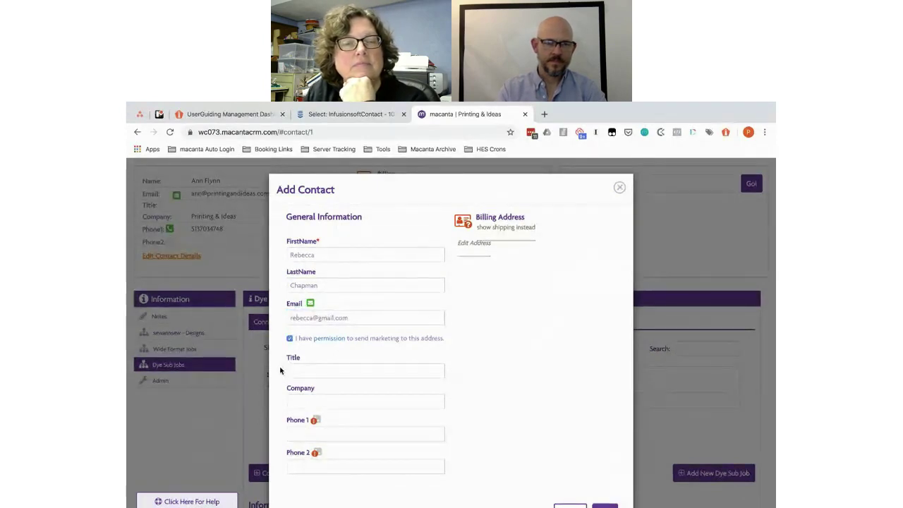
pyautogui.scroll(-2, 280, 367)
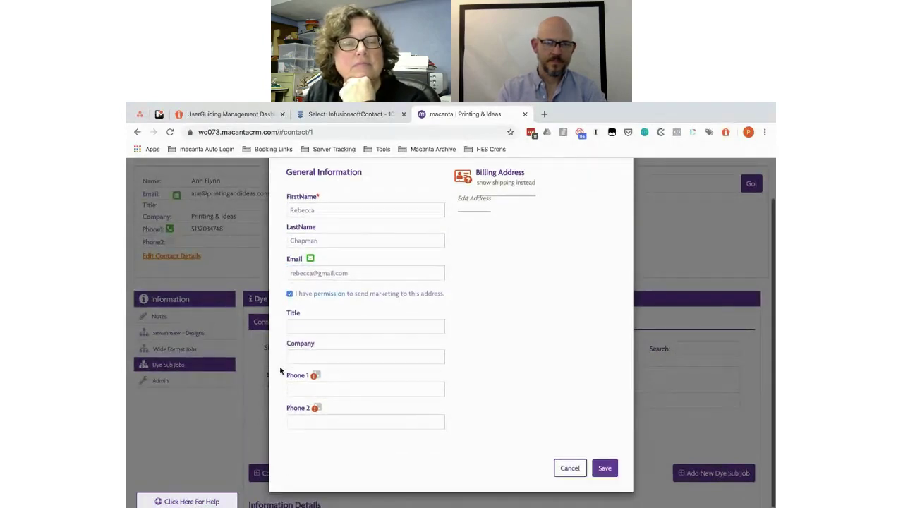
pyautogui.click(604, 468)
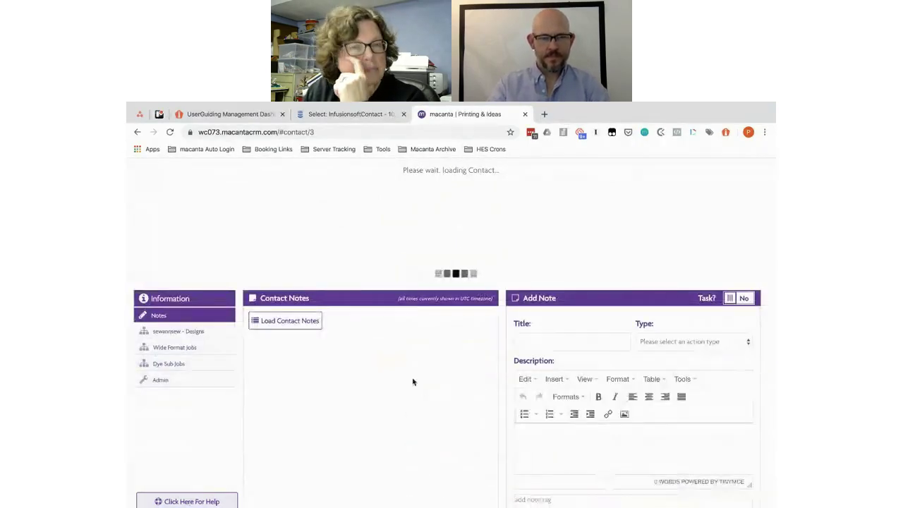
# Step: Copy the design name Grim Ripper from the Google Doc's design list and return to the CRM
pyautogui.click(175, 332)
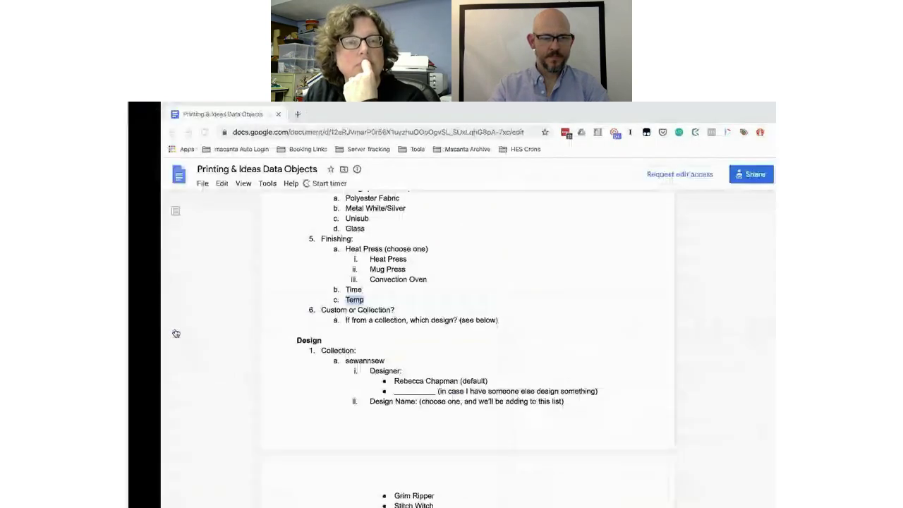
pyautogui.scroll(-3, 411, 300)
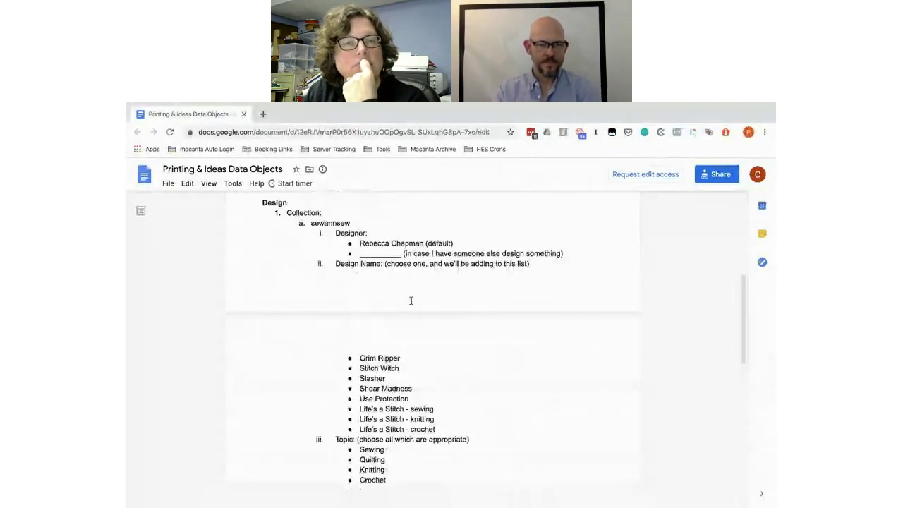
pyautogui.scroll(-1, 409, 298)
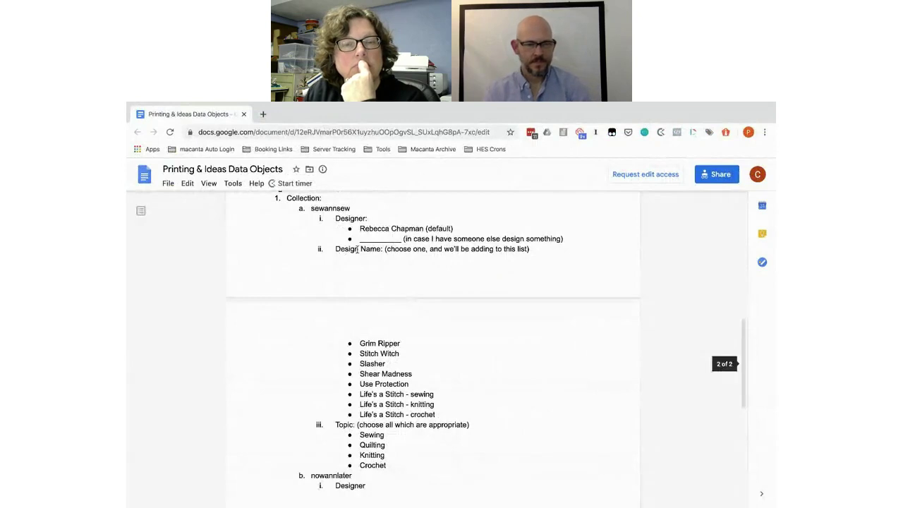
pyautogui.scroll(-2, 428, 343)
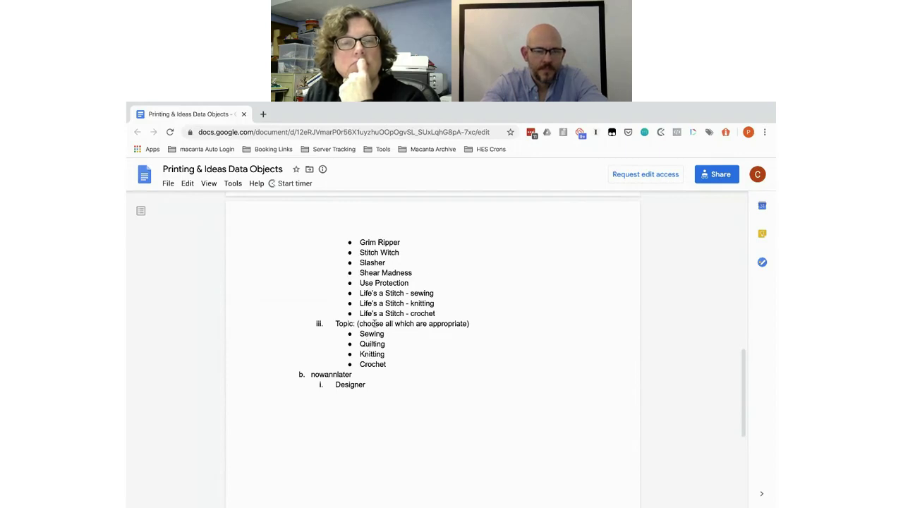
pyautogui.moveTo(406, 240); pyautogui.dragTo(361, 240)
pyautogui.hotkey('ctrl', 'c')
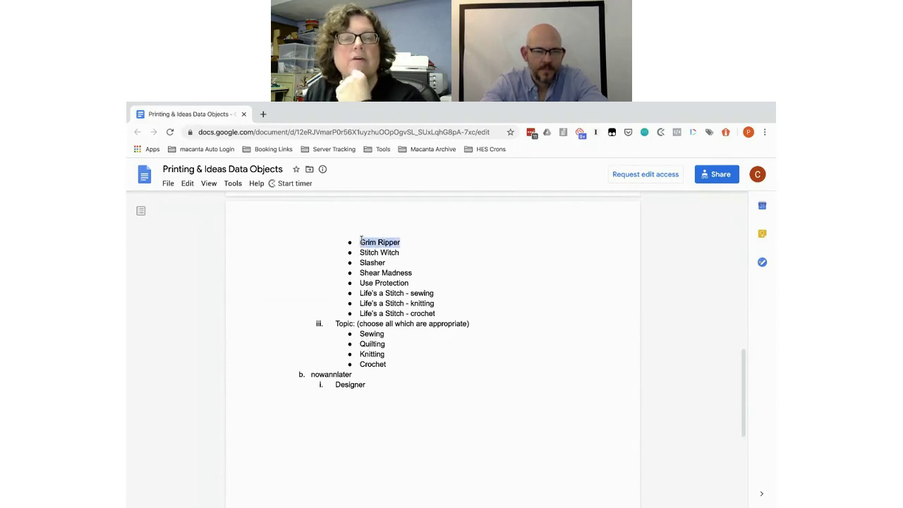
pyautogui.press('super+Tab')
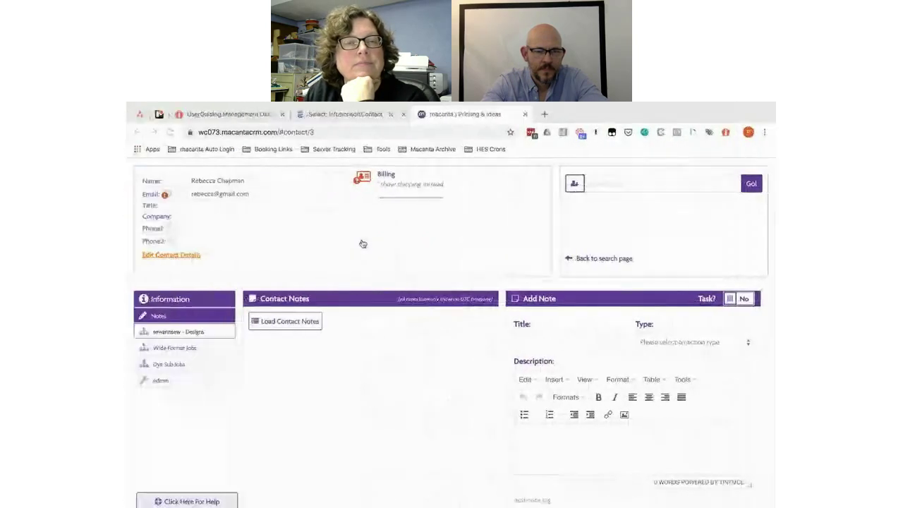
# Step: Save a new sewannsew design named Grim Ripper, topics Sewing and Quilting, with the contact as Designer
pyautogui.click(185, 332)
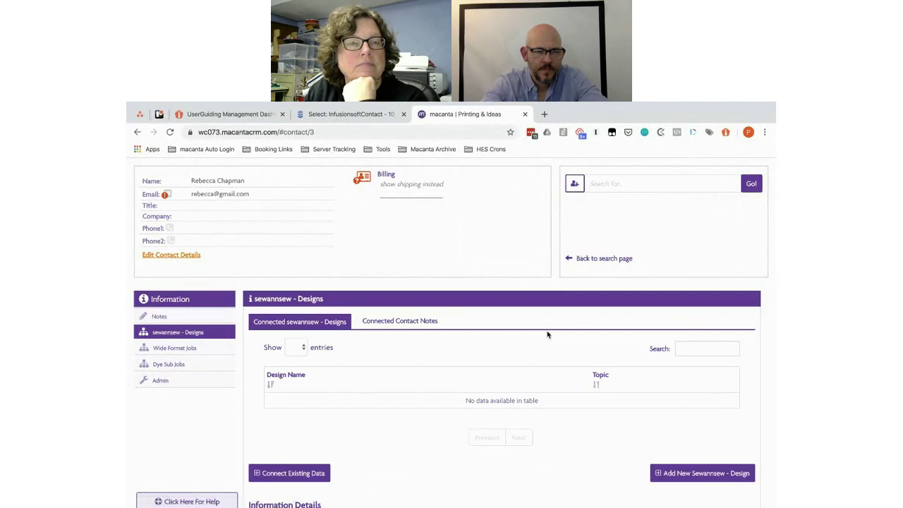
pyautogui.scroll(-3, 547, 334)
pyautogui.click(700, 354)
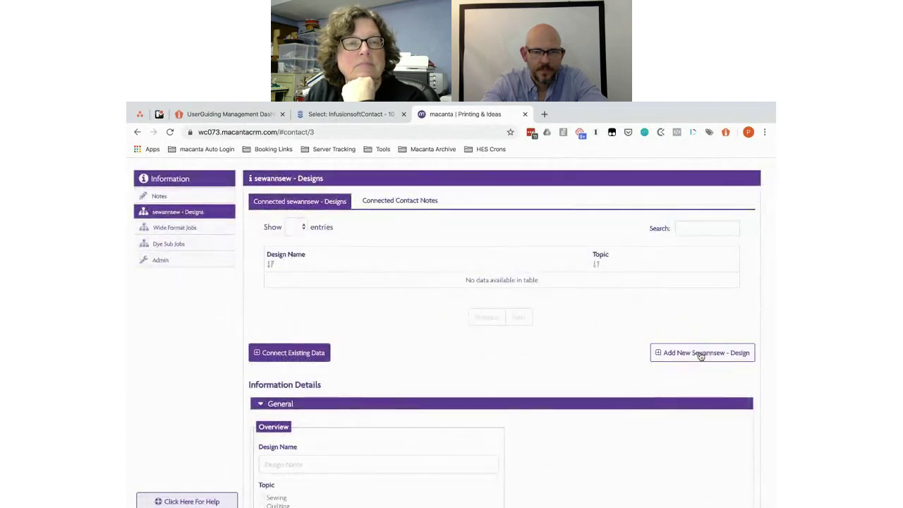
pyautogui.click(347, 281)
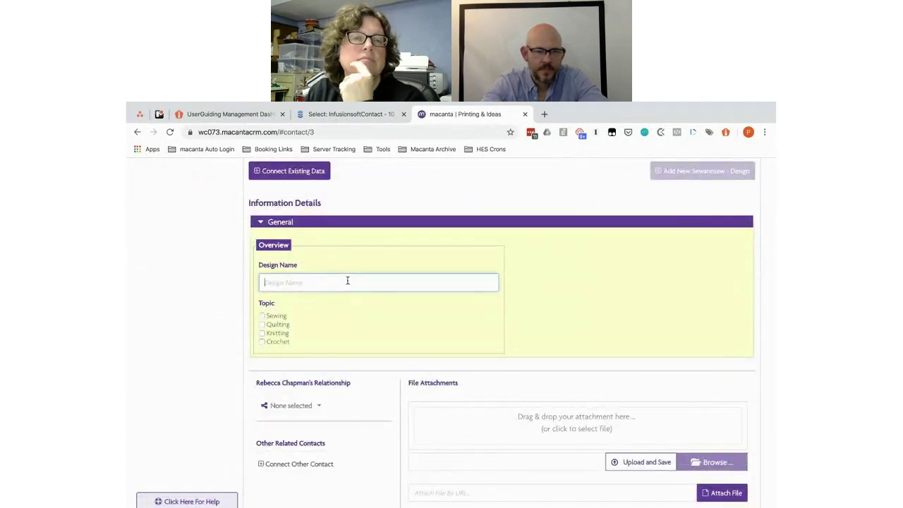
pyautogui.hotkey('ctrl', 'v')
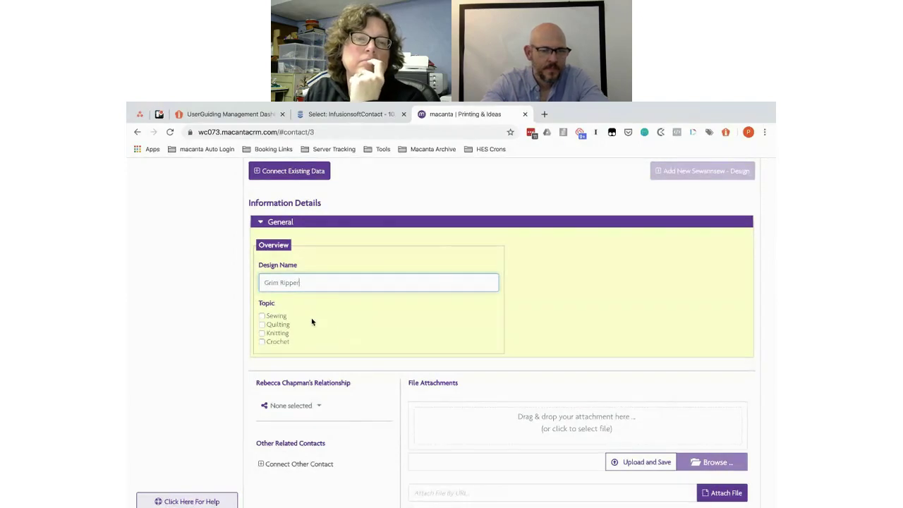
pyautogui.click(261, 316)
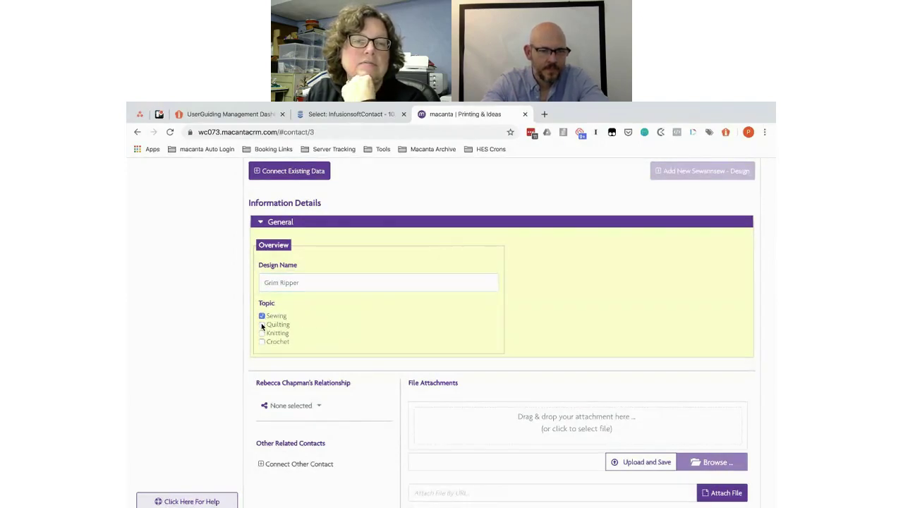
pyautogui.click(307, 407)
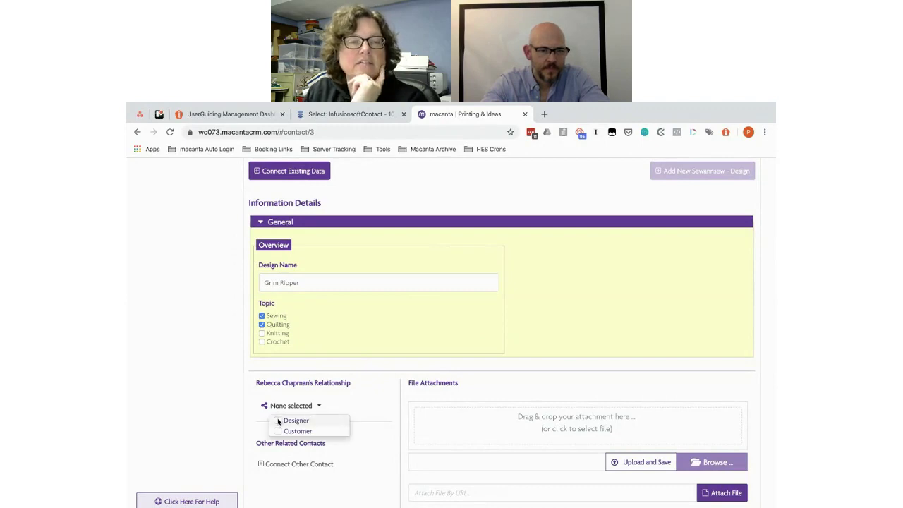
pyautogui.click(289, 420)
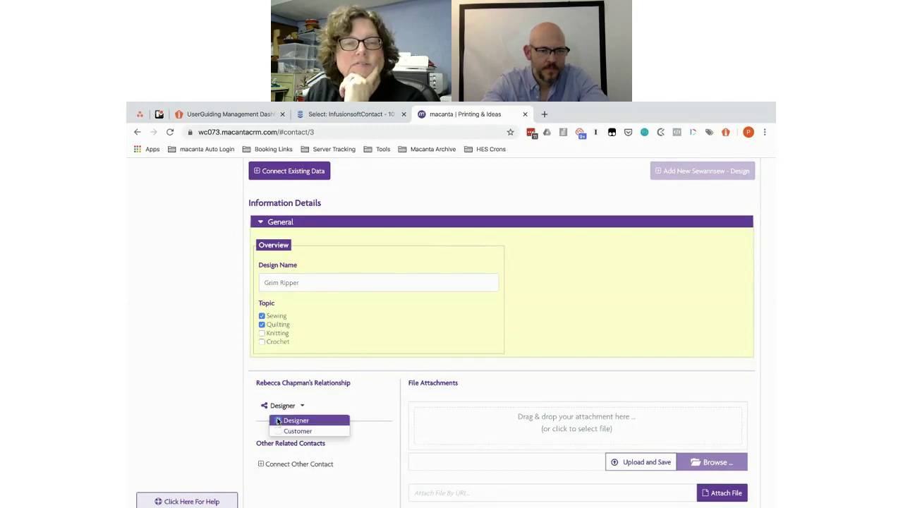
pyautogui.click(400, 407)
pyautogui.scroll(-3, 401, 409)
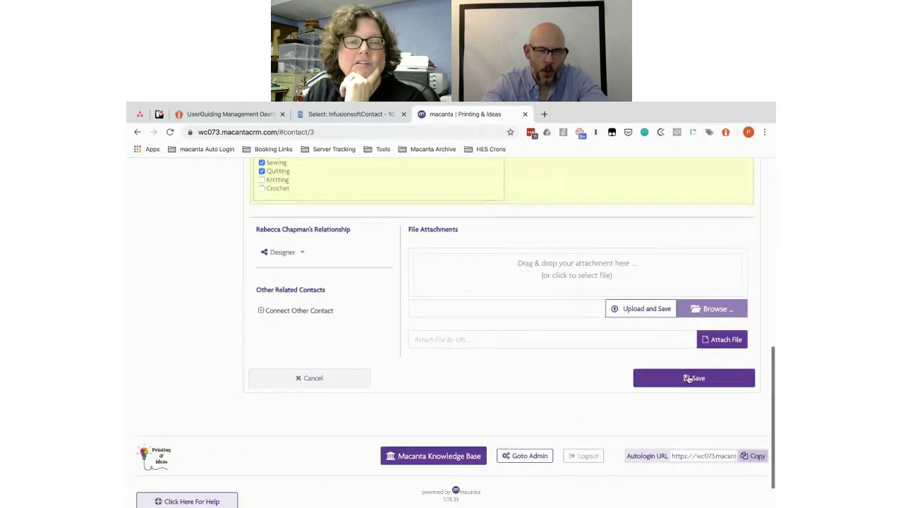
pyautogui.click(687, 378)
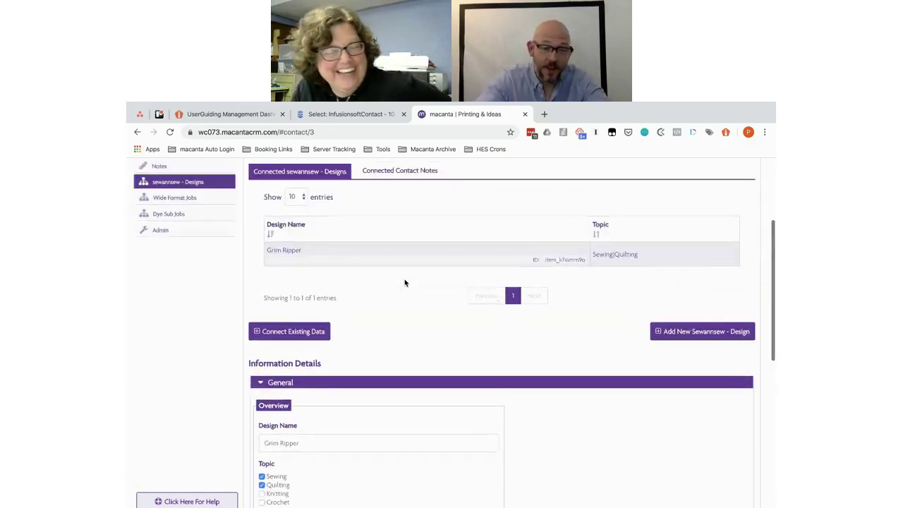
# Step: Copy Stitch Witch from the Doc and paste it as a new design's name
pyautogui.hotkey('alt', 'Tab')
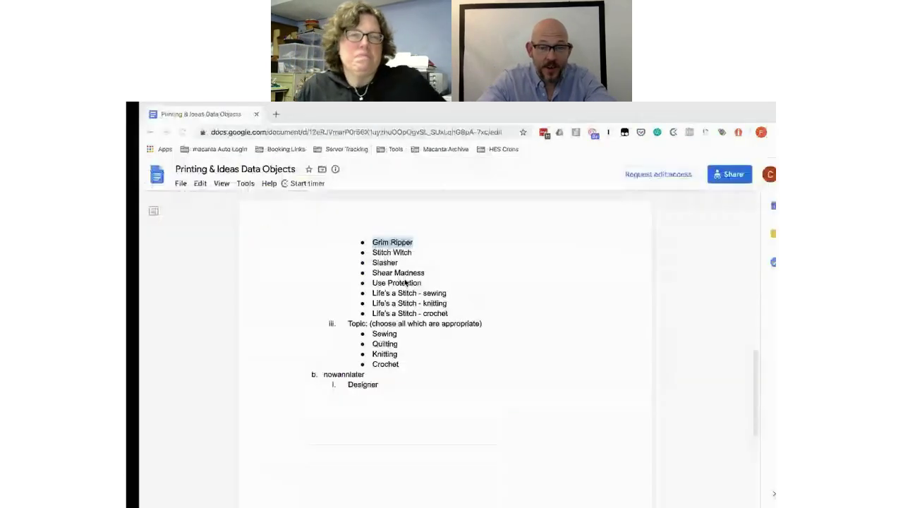
pyautogui.moveTo(411, 252); pyautogui.dragTo(373, 251)
pyautogui.hotkey('ctrl', 'c')
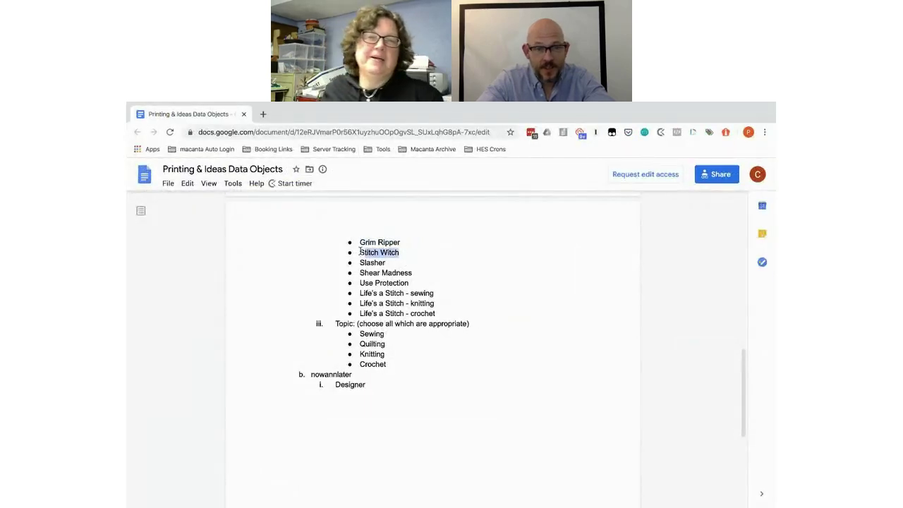
pyautogui.hotkey('alt', 'Tab')
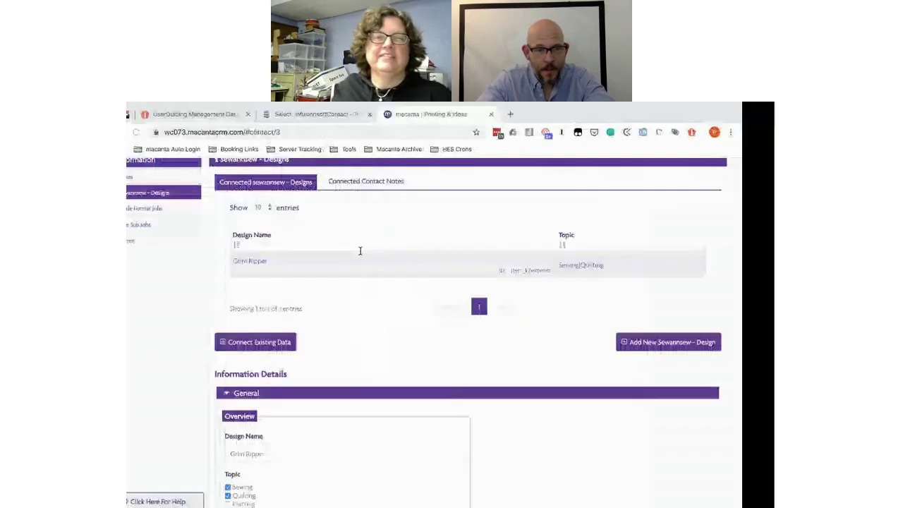
pyautogui.click(689, 344)
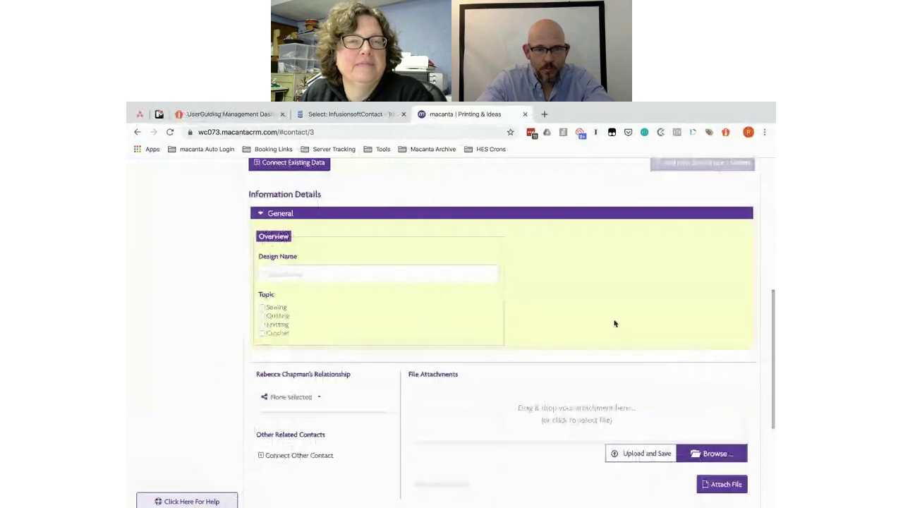
pyautogui.click(341, 275)
pyautogui.hotkey('ctrl', 'v')
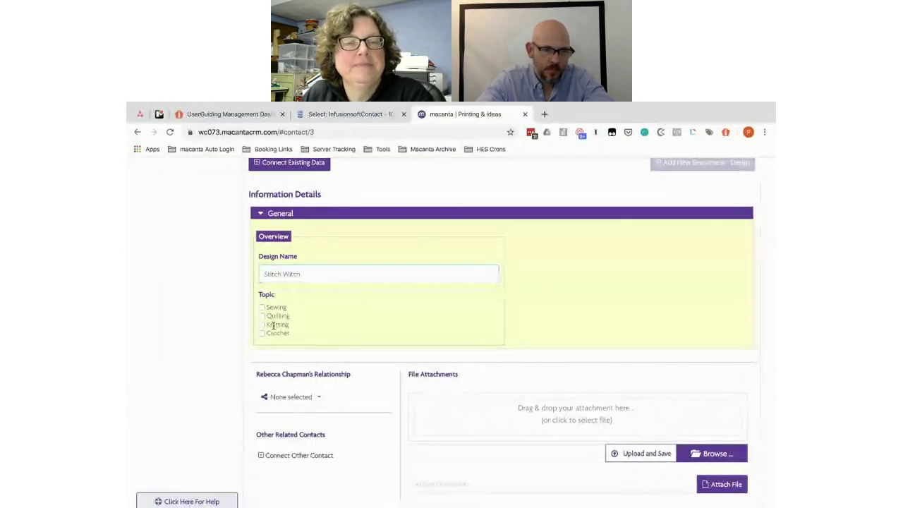
# Step: Tag Stitch Witch with Knitting and Crochet and set the contact as its Designer
pyautogui.click(262, 325)
pyautogui.click(261, 333)
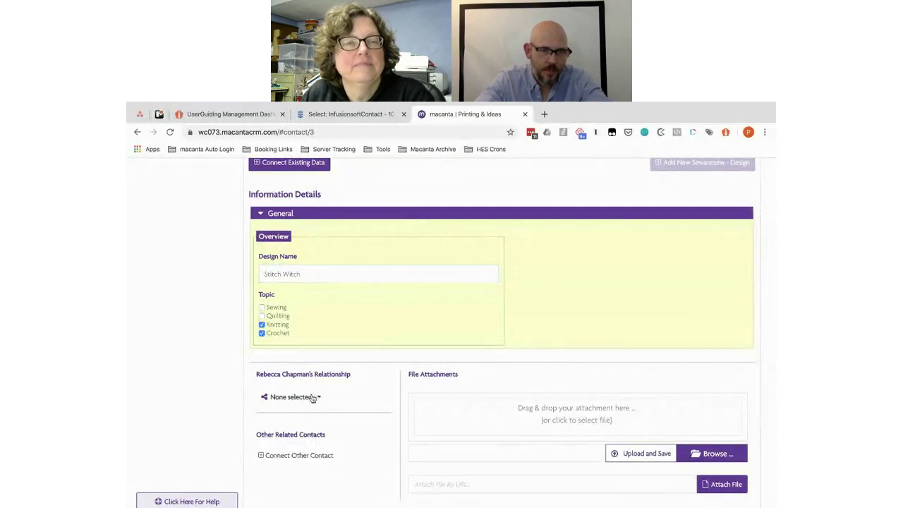
pyautogui.click(315, 397)
pyautogui.click(309, 411)
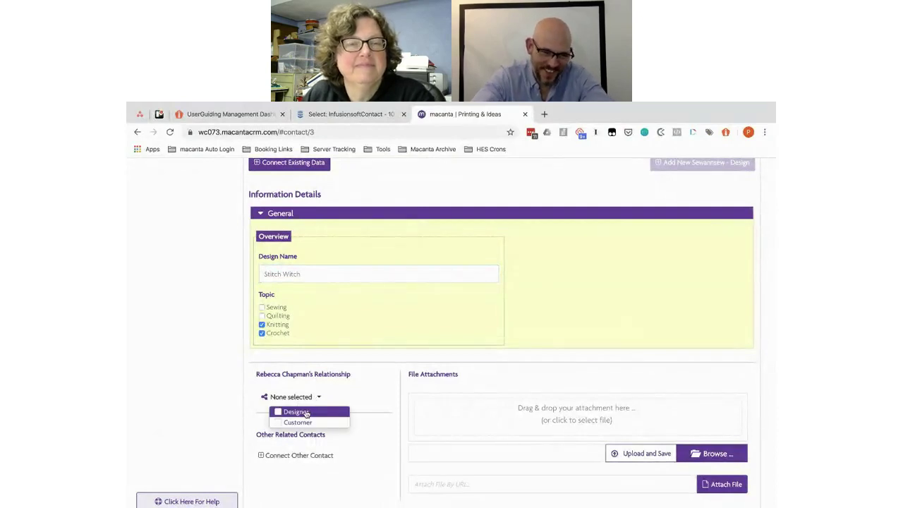
pyautogui.click(393, 429)
pyautogui.scroll(-1, 395, 431)
pyautogui.scroll(-2, 395, 430)
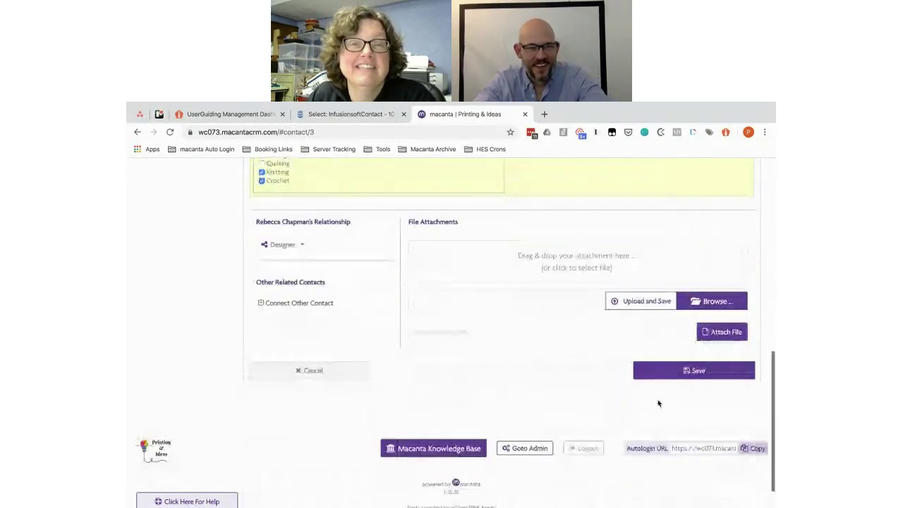
# Step: Copy the next design name, Slasher, from the Google Doc
pyautogui.hotkey('ctrl', 'Right')
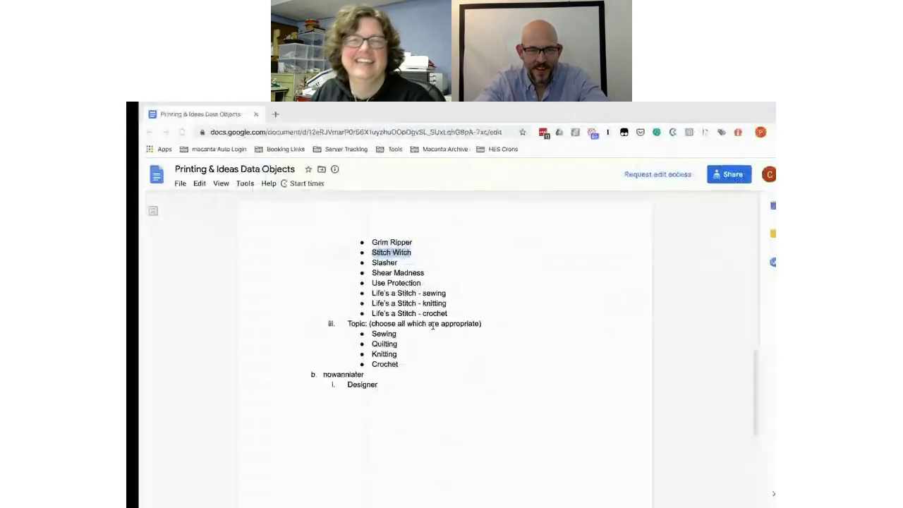
pyautogui.doubleClick(373, 263)
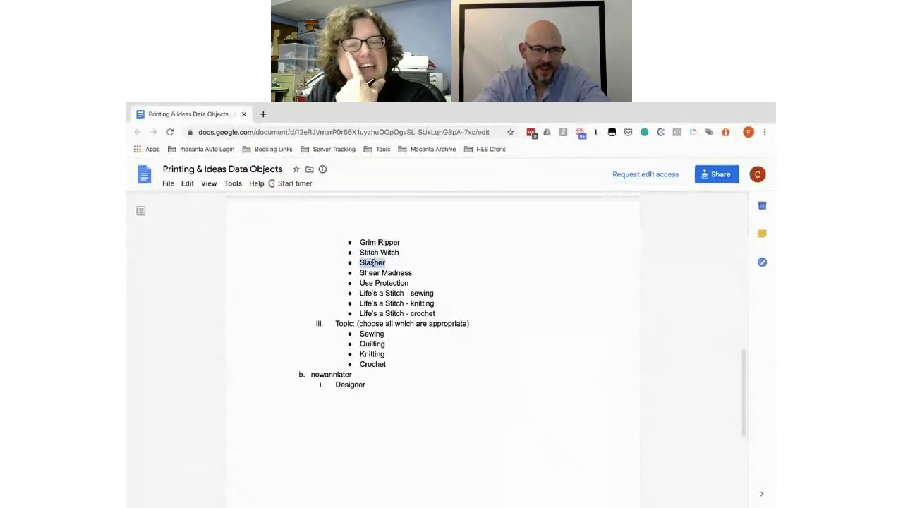
pyautogui.hotkey('ctrl', 'Left')
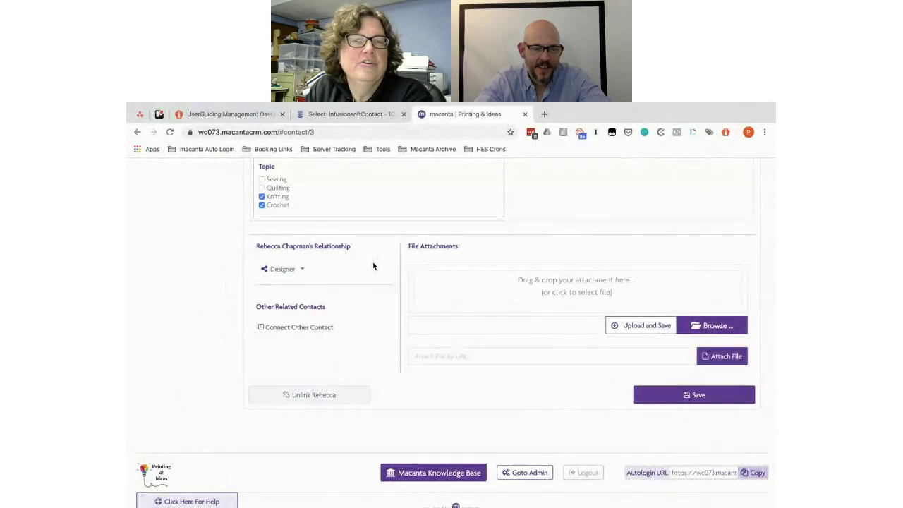
pyautogui.scroll(5, 373, 266)
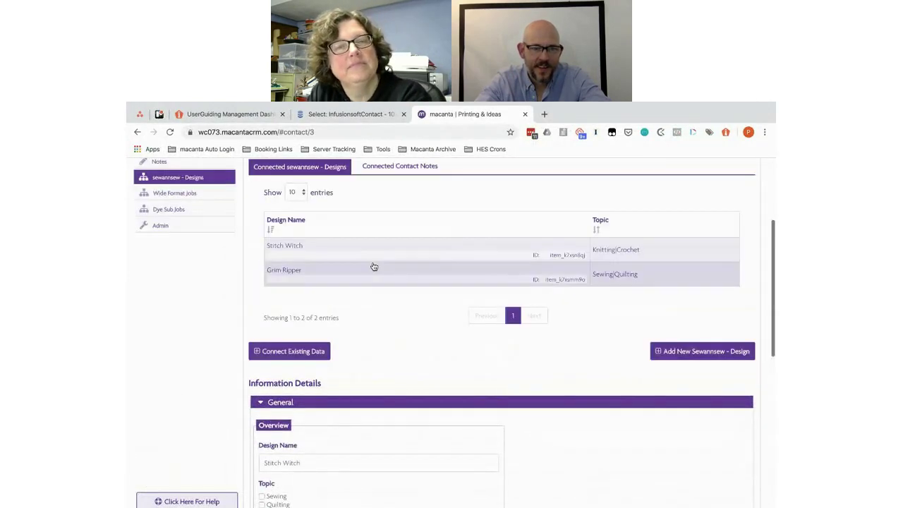
pyautogui.scroll(1, 493, 303)
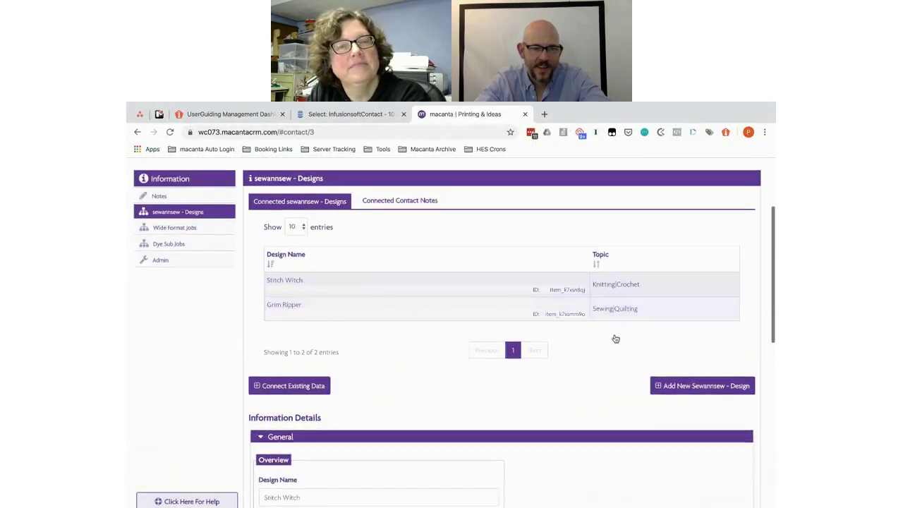
# Step: Save a Slasher design with Sewing and Quilting topics and the contact as Designer
pyautogui.click(698, 385)
pyautogui.click(358, 301)
pyautogui.write('Slasher')
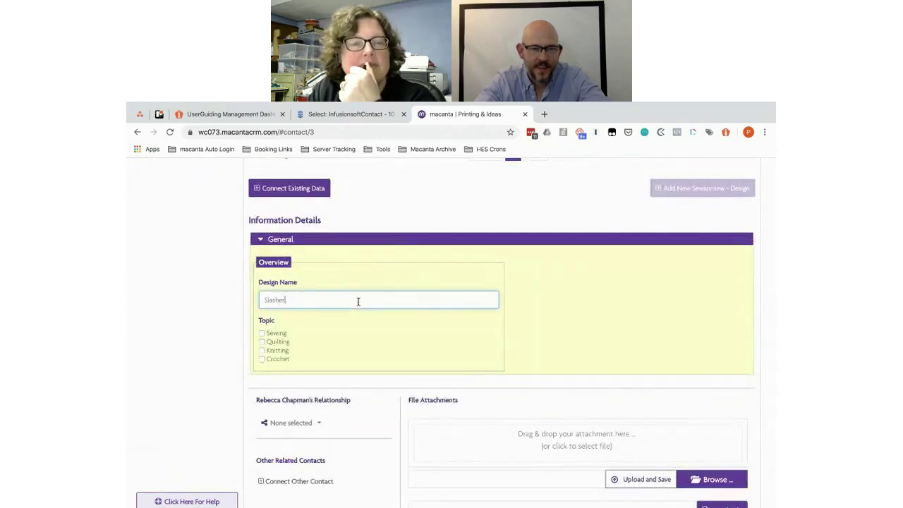
pyautogui.click(262, 333)
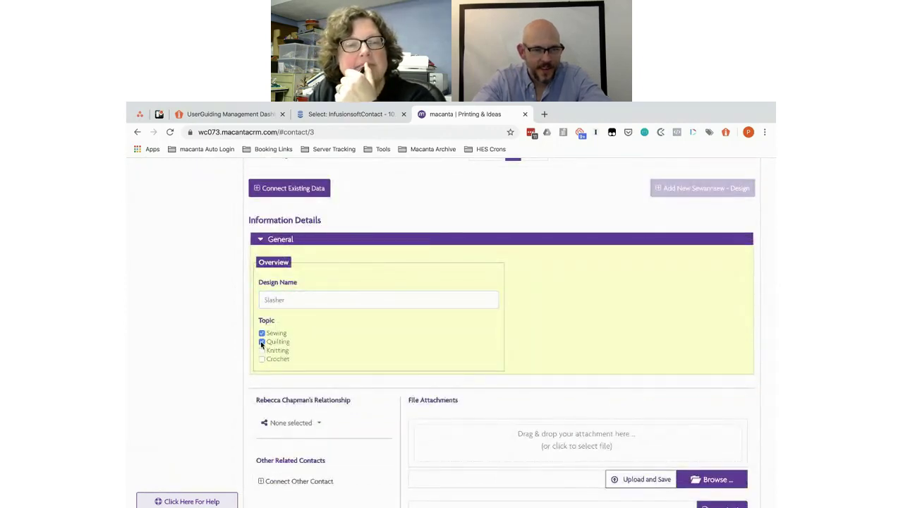
pyautogui.click(310, 423)
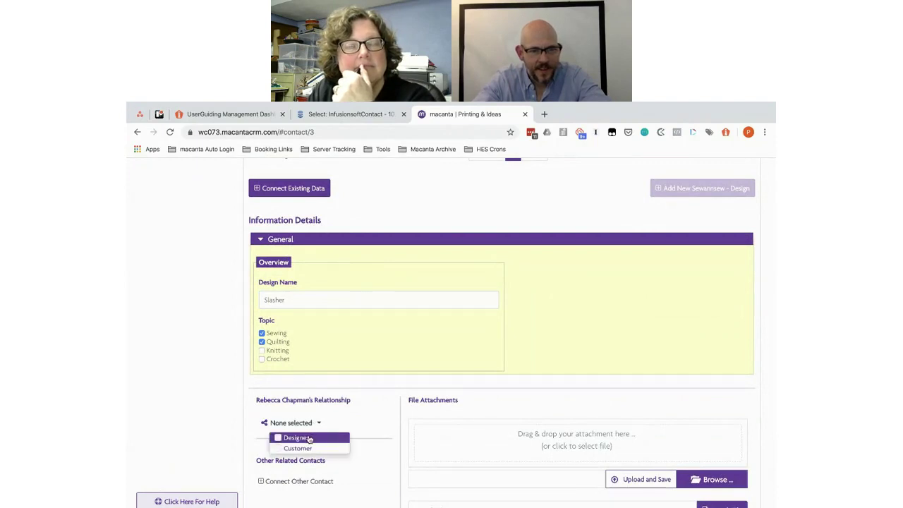
pyautogui.click(309, 437)
pyautogui.scroll(-5, 403, 446)
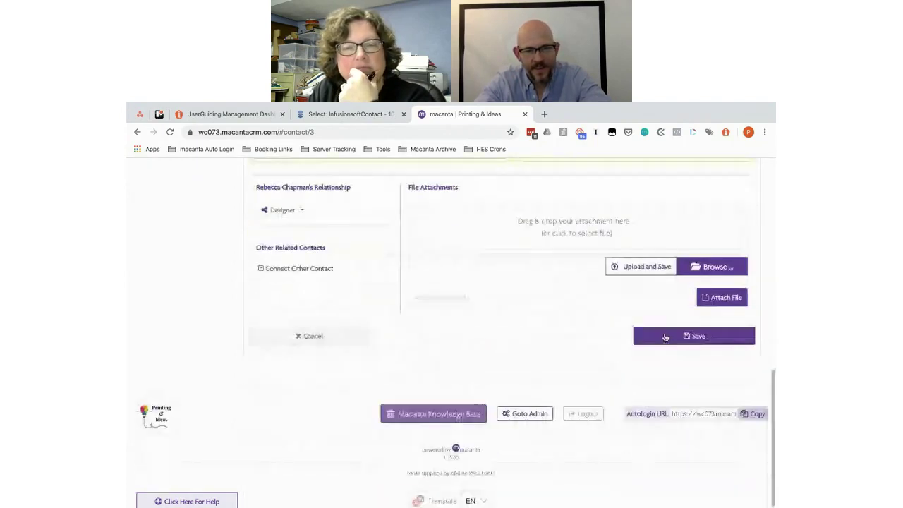
pyautogui.click(664, 337)
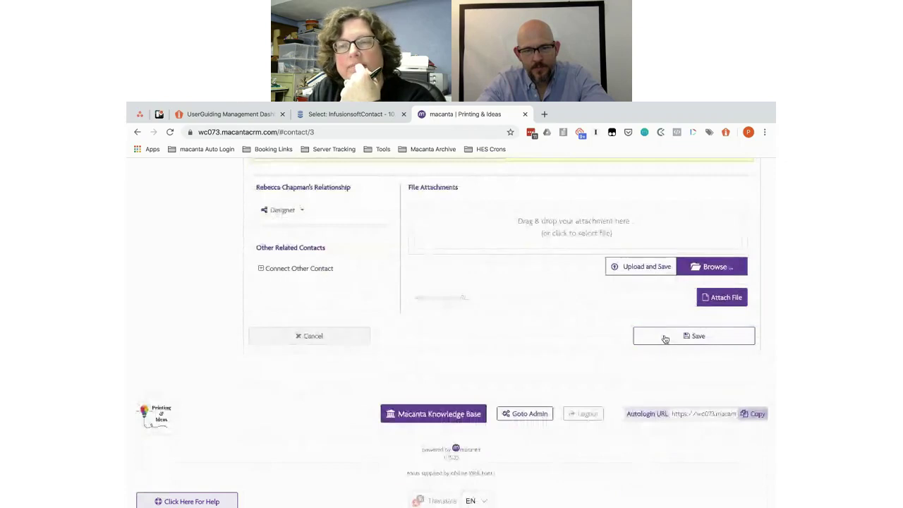
# Step: Copy Shear Madness from the Doc and save it with all four topics and Designer relationship
pyautogui.hotkey('alt', 'Tab')
pyautogui.moveTo(413, 273); pyautogui.dragTo(361, 275)
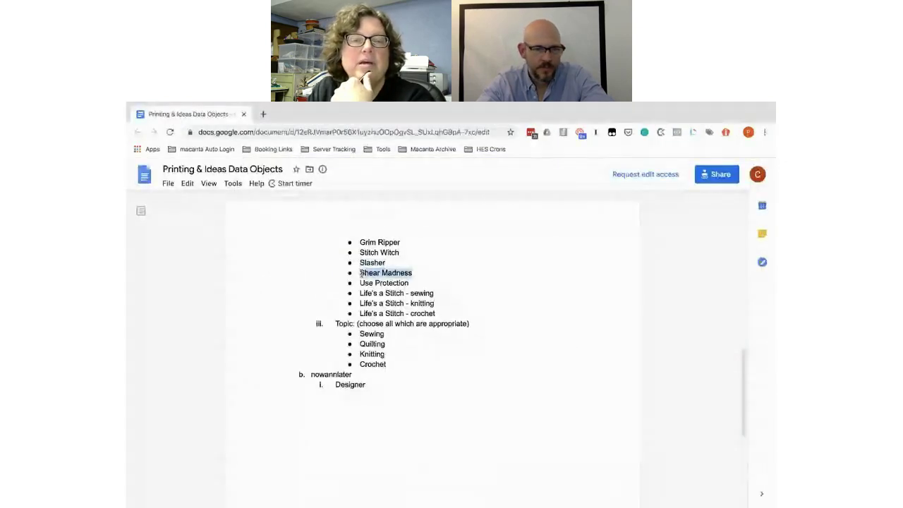
pyautogui.hotkey('alt', 'Tab')
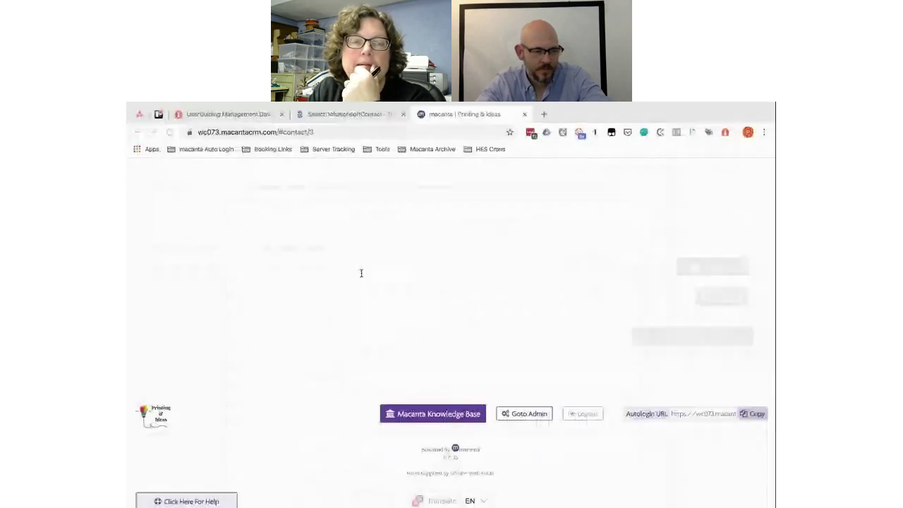
pyautogui.scroll(10, 360, 275)
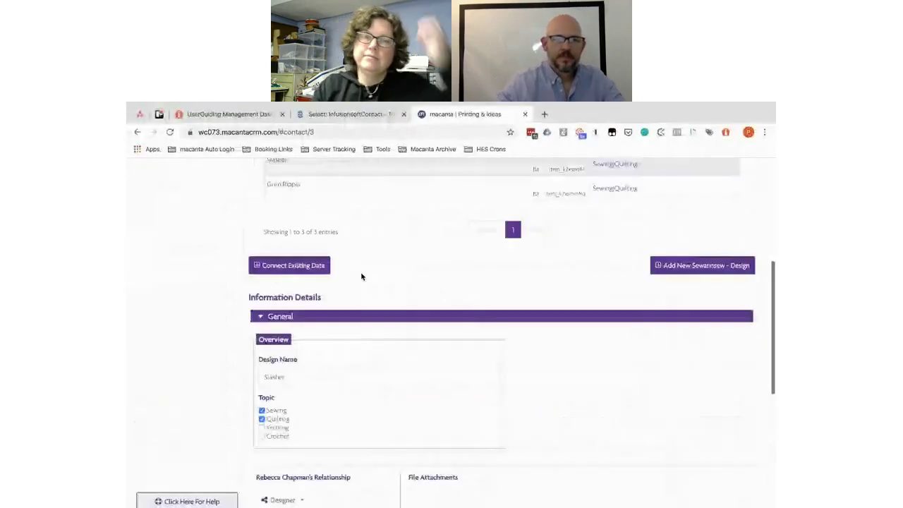
pyautogui.click(675, 265)
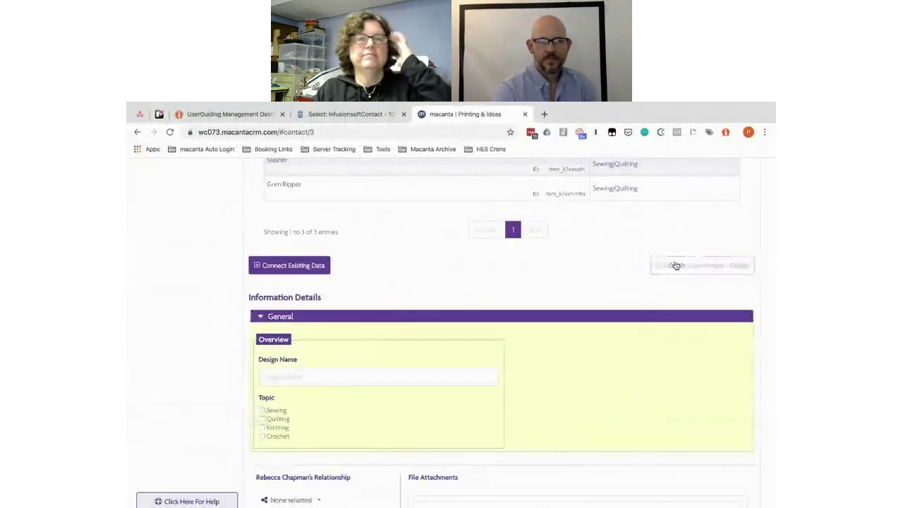
pyautogui.click(330, 377)
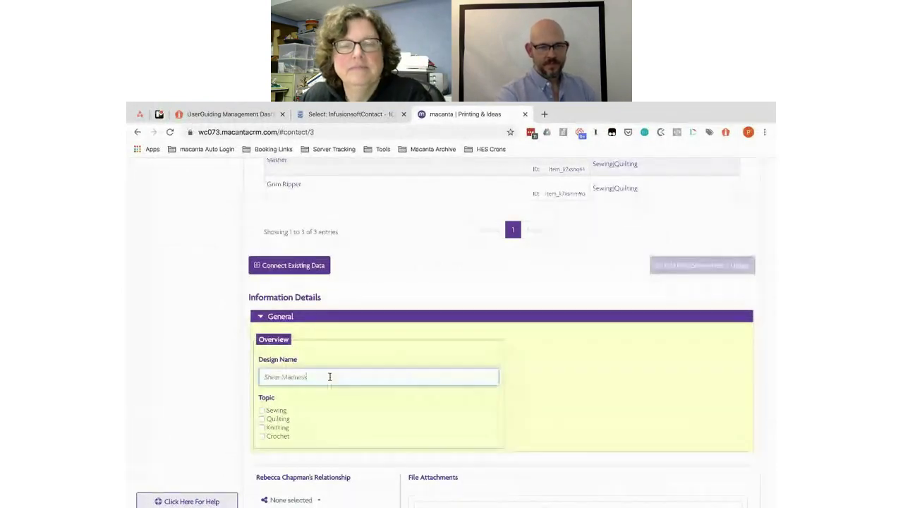
pyautogui.click(262, 410)
pyautogui.click(262, 419)
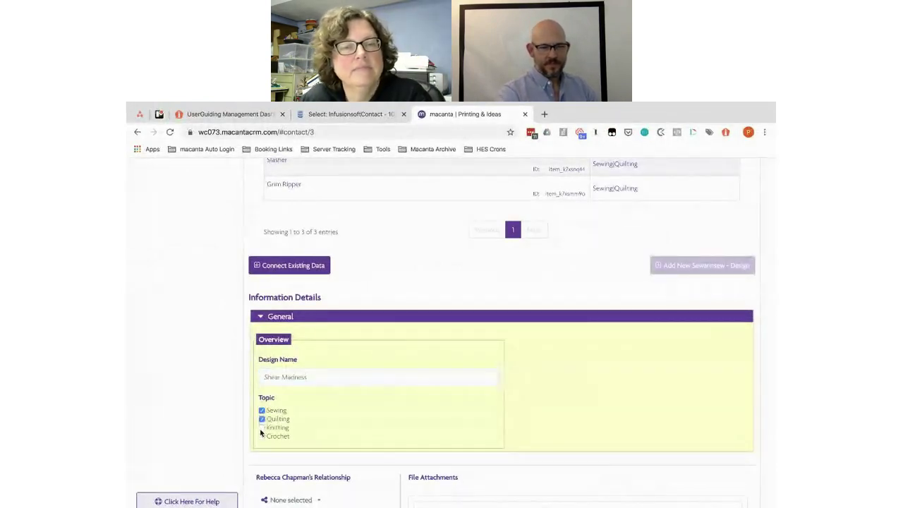
pyautogui.click(261, 428)
pyautogui.scroll(-3, 532, 428)
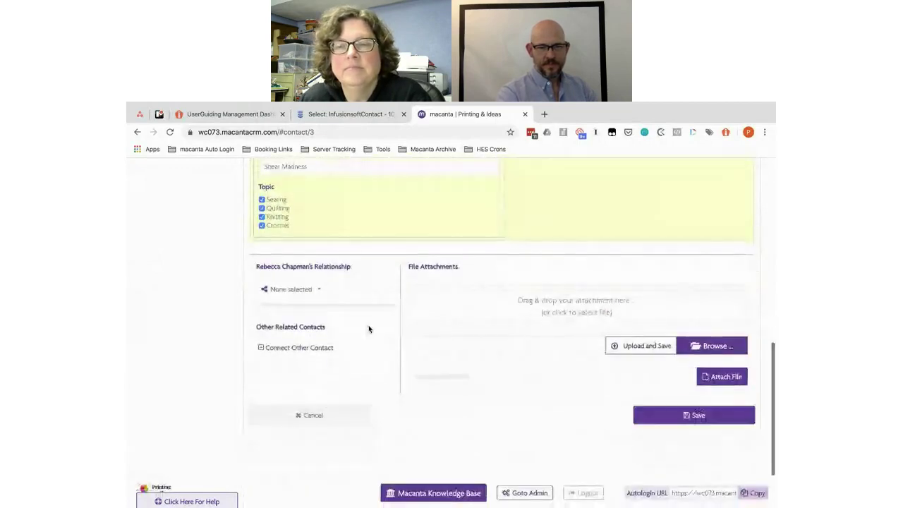
pyautogui.click(314, 290)
pyautogui.click(308, 304)
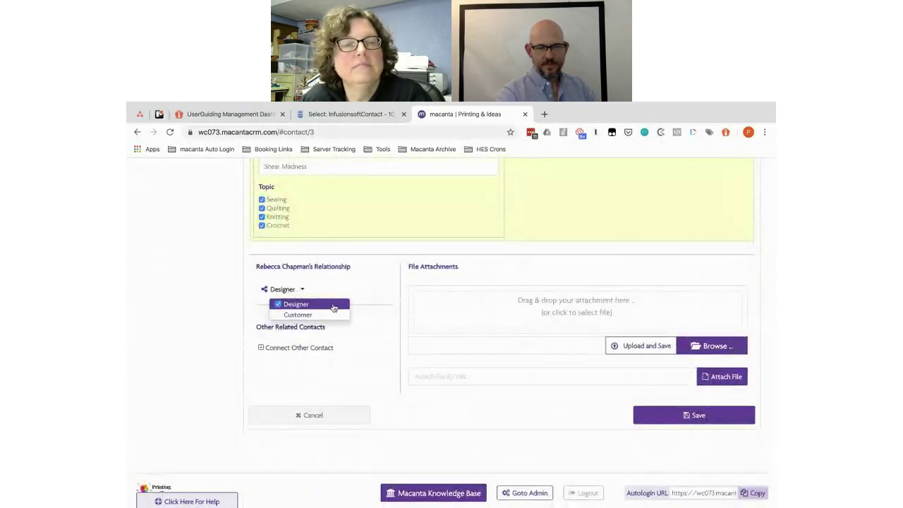
pyautogui.click(665, 418)
# Step: Copy the next design name, Use Protection, from the Google Doc
pyautogui.hotkey('alt', 'Tab')
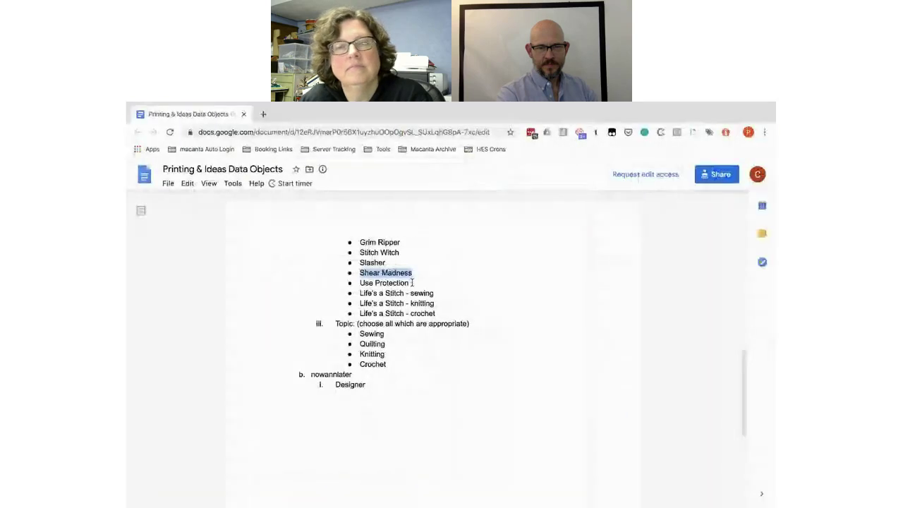
pyautogui.moveTo(413, 282); pyautogui.dragTo(358, 282)
pyautogui.hotkey('ctrl', 'c')
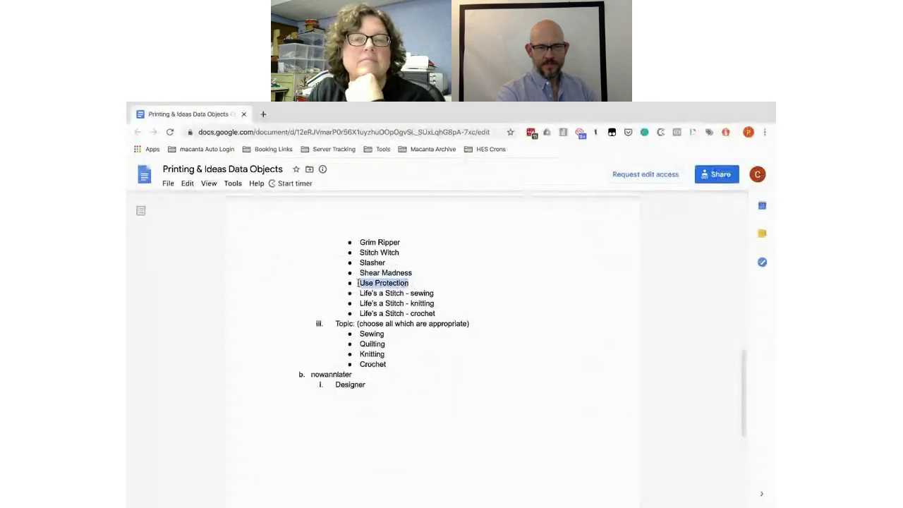
pyautogui.hotkey('alt', 'Tab')
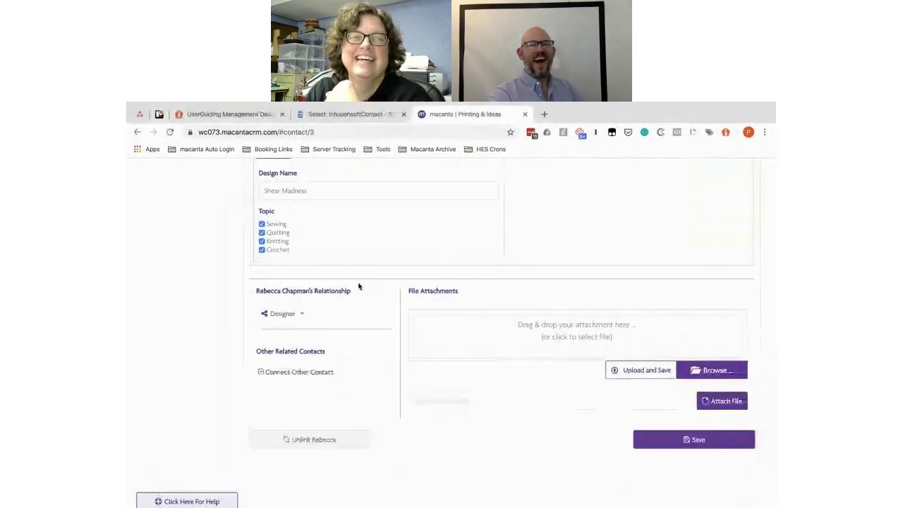
pyautogui.scroll(3, 358, 283)
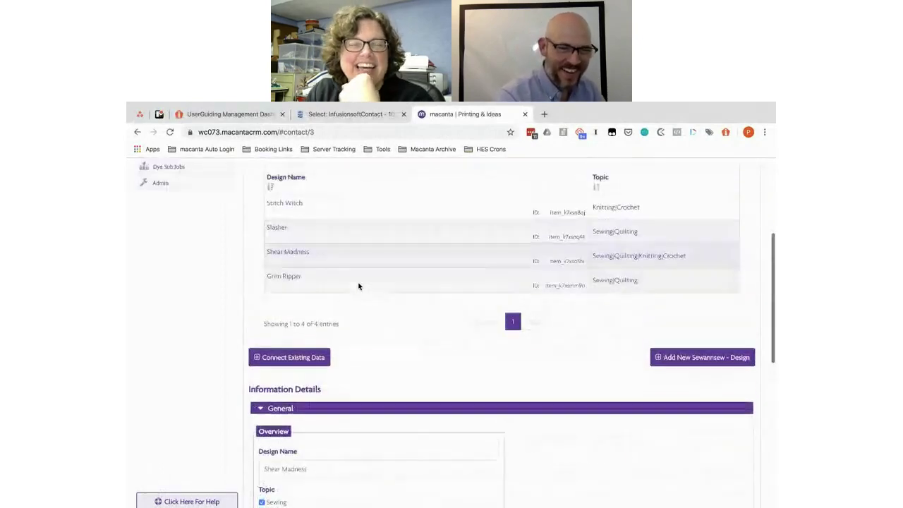
# Step: Paste Use Protection into a new design record and tick all four topics
pyautogui.click(691, 335)
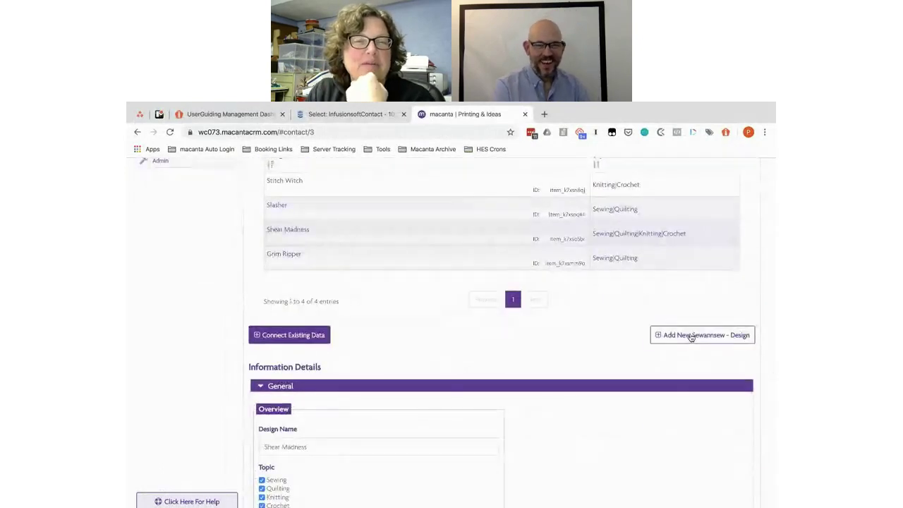
pyautogui.scroll(-3, 634, 331)
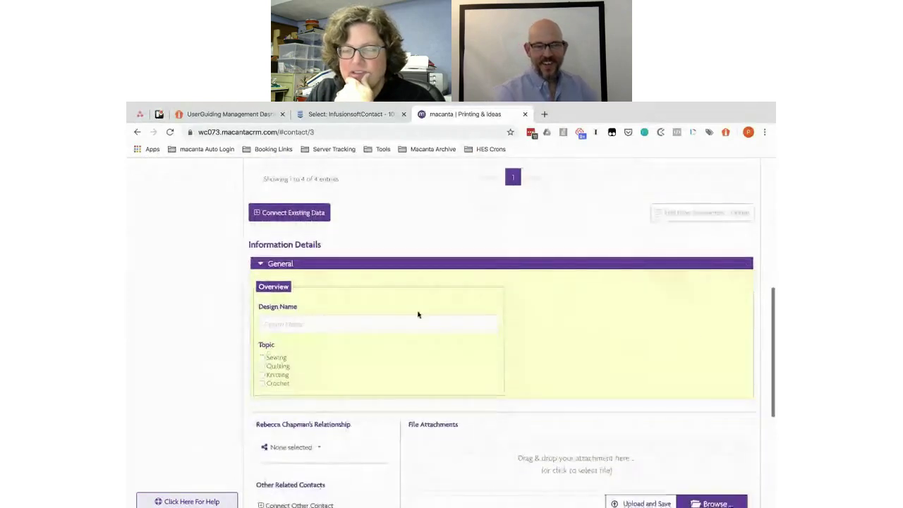
pyautogui.click(303, 324)
pyautogui.hotkey('ctrl', 'v')
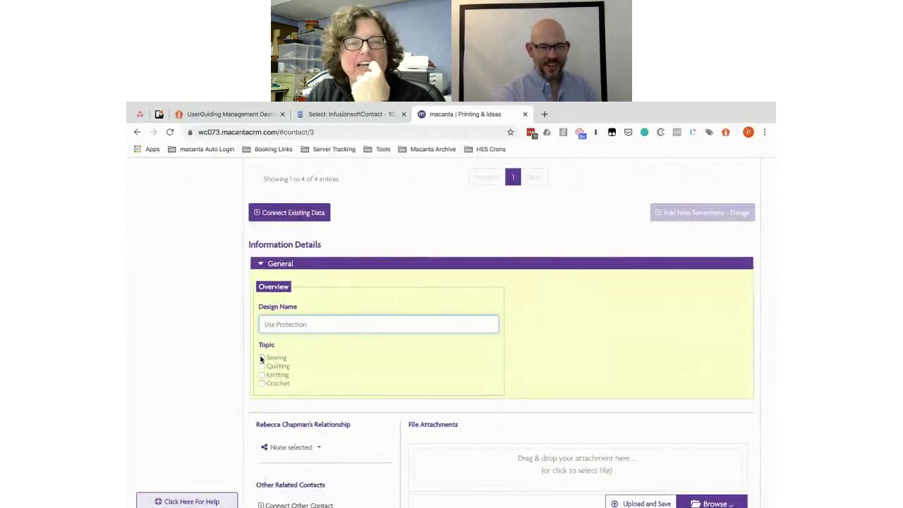
pyautogui.click(261, 357)
pyautogui.click(262, 366)
pyautogui.click(262, 375)
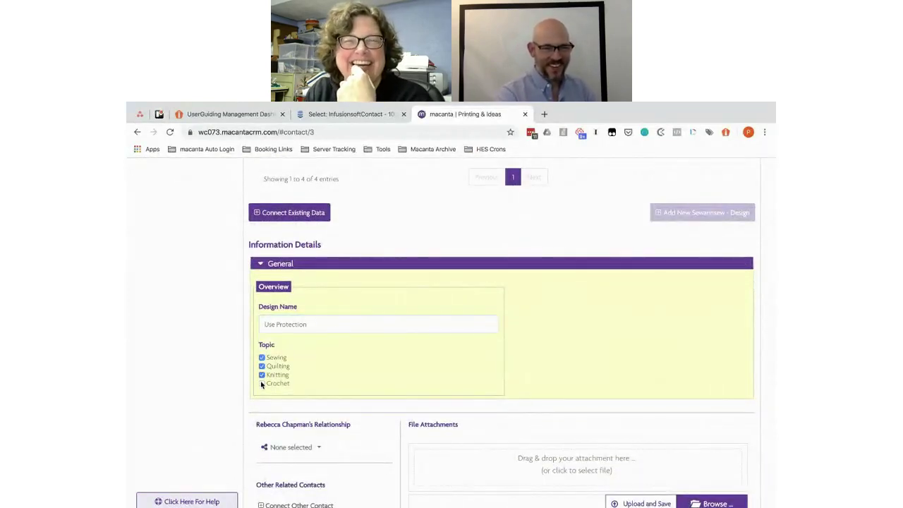
# Step: Set the contact as Designer, then select the next name, Life's a Stitch - sewing, in the Doc
pyautogui.click(319, 448)
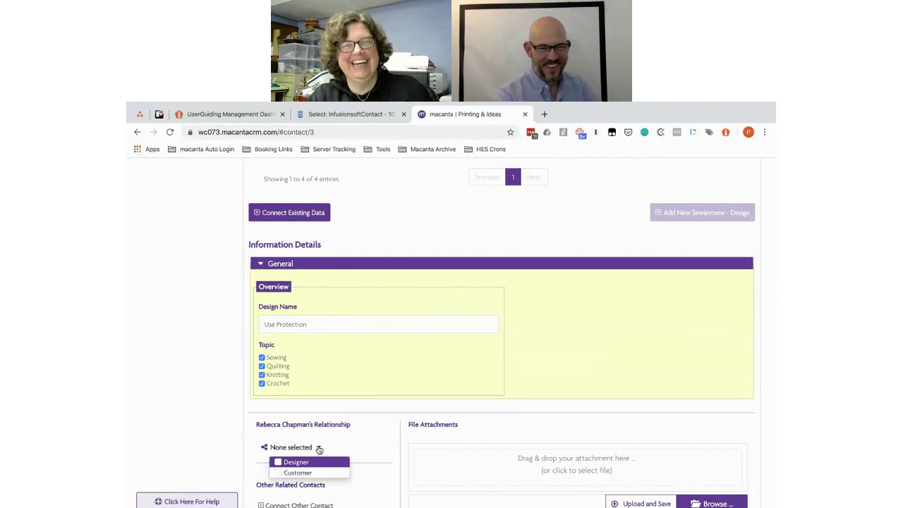
pyautogui.click(278, 462)
pyautogui.click(399, 467)
pyautogui.scroll(-3, 399, 467)
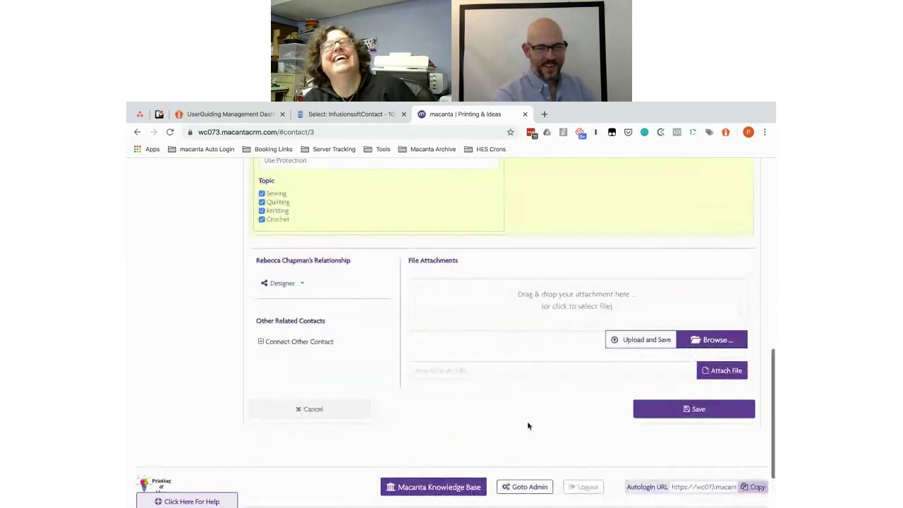
pyautogui.hotkey('alt', 'Tab')
pyautogui.moveTo(434, 292); pyautogui.dragTo(360, 292)
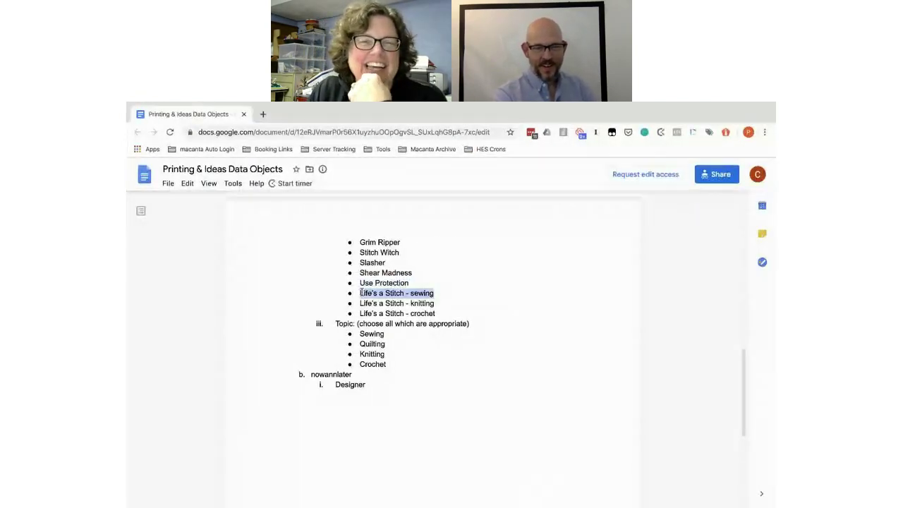
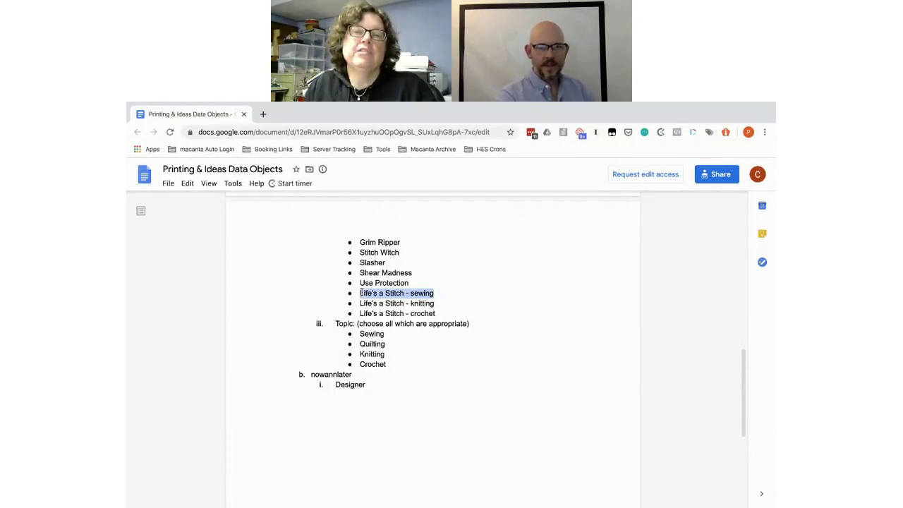
# Step: Start a new design entry named 'Life's a Stitch - sewing' on the contact page
pyautogui.press('super+grave')
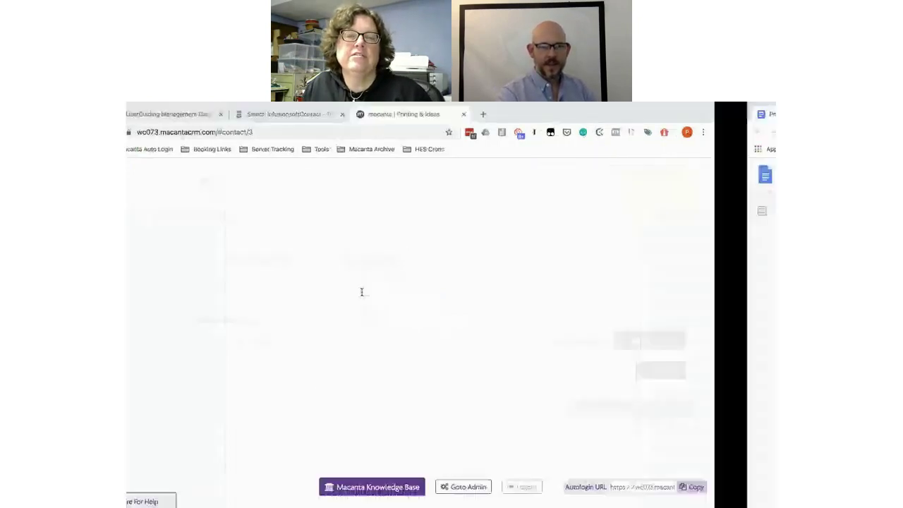
pyautogui.scroll(2, 362, 295)
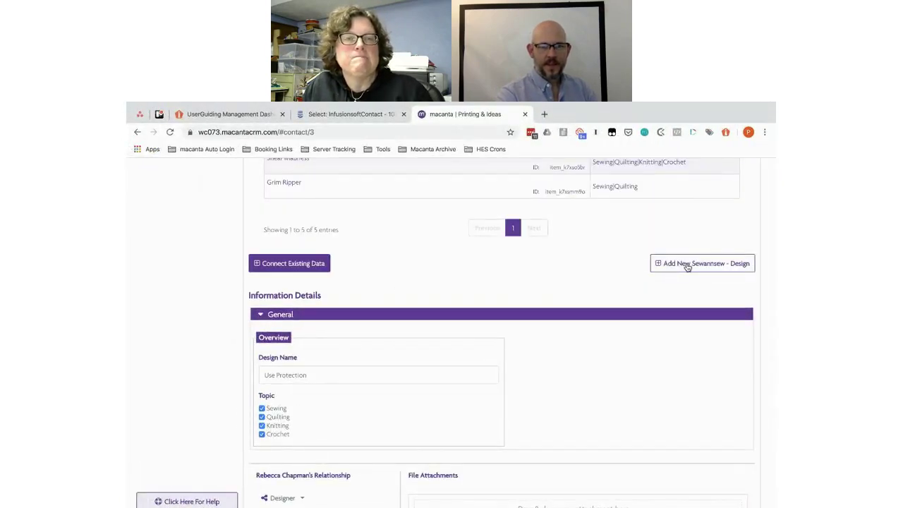
pyautogui.click(686, 264)
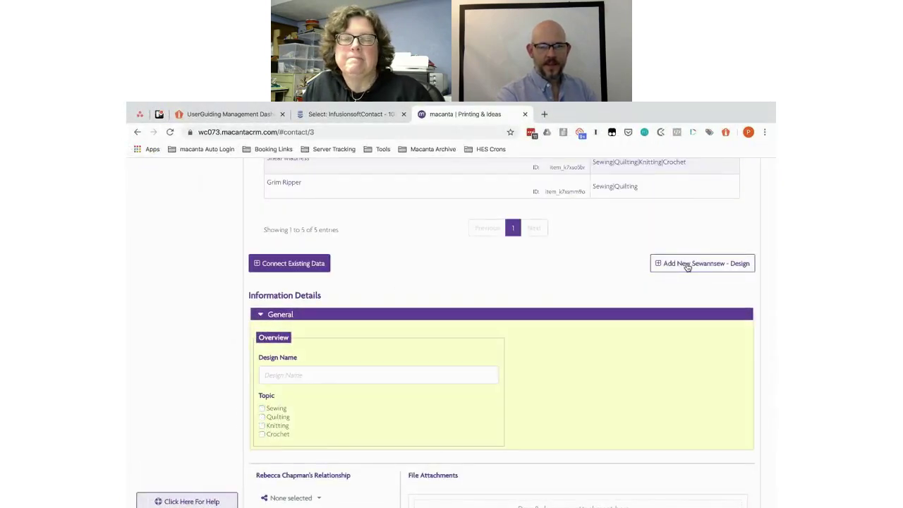
pyautogui.click(323, 375)
pyautogui.write("Life's a Stitch - sewing")
# Step: Tick the Sewing topic, set the relationship to Designer, and save the design
pyautogui.click(262, 409)
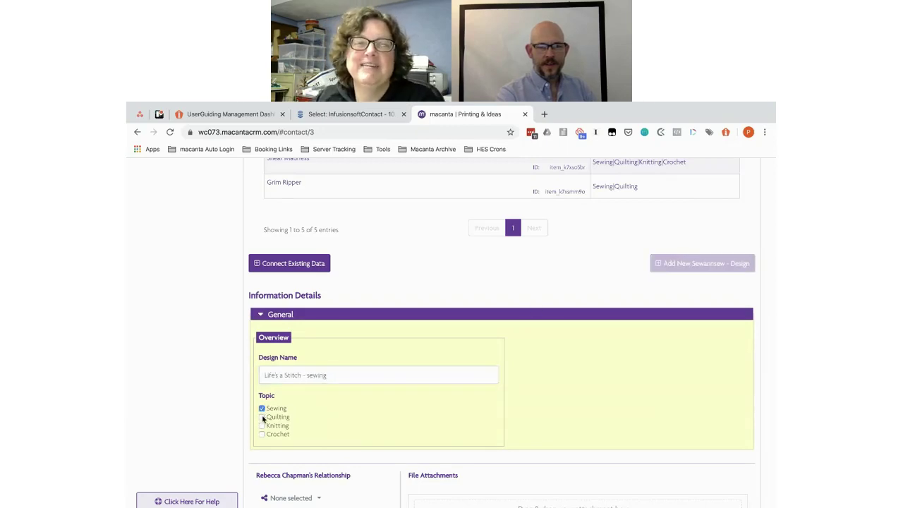
pyautogui.scroll(-2, 522, 423)
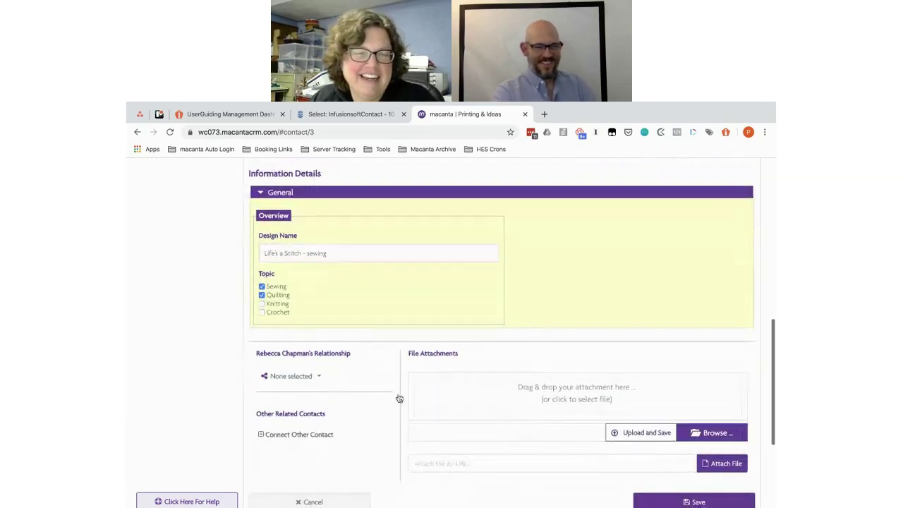
pyautogui.click(318, 379)
pyautogui.click(296, 391)
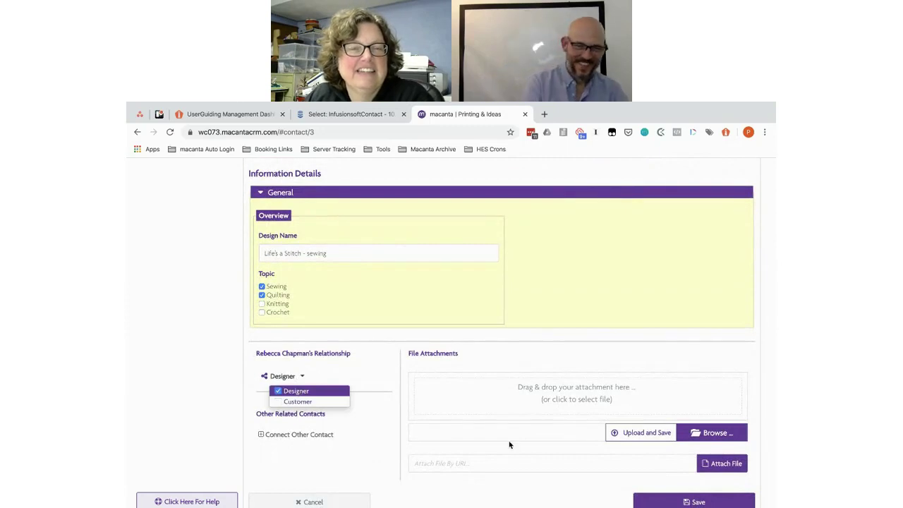
pyautogui.click(679, 501)
# Step: Copy 'Life's a Stitch - knitting' from the Google Doc into a new design entry
pyautogui.press('super+Tab')
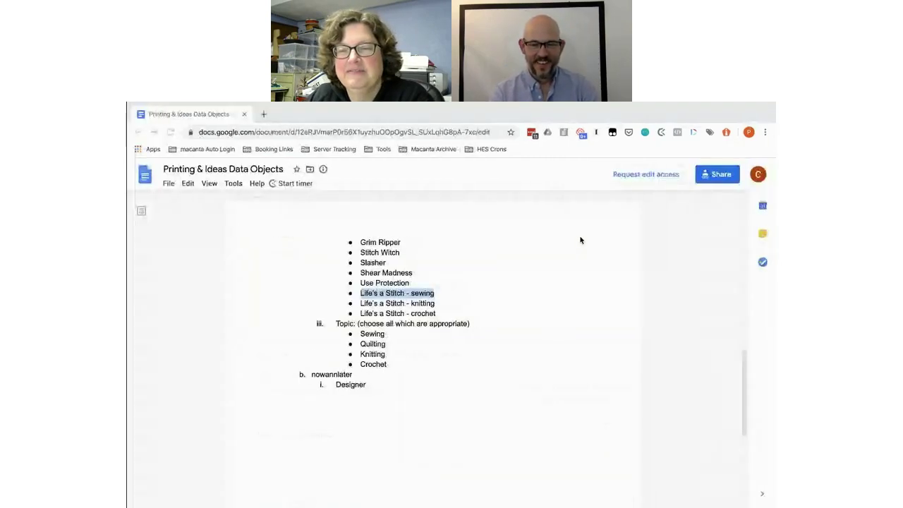
pyautogui.moveTo(440, 303); pyautogui.dragTo(360, 304)
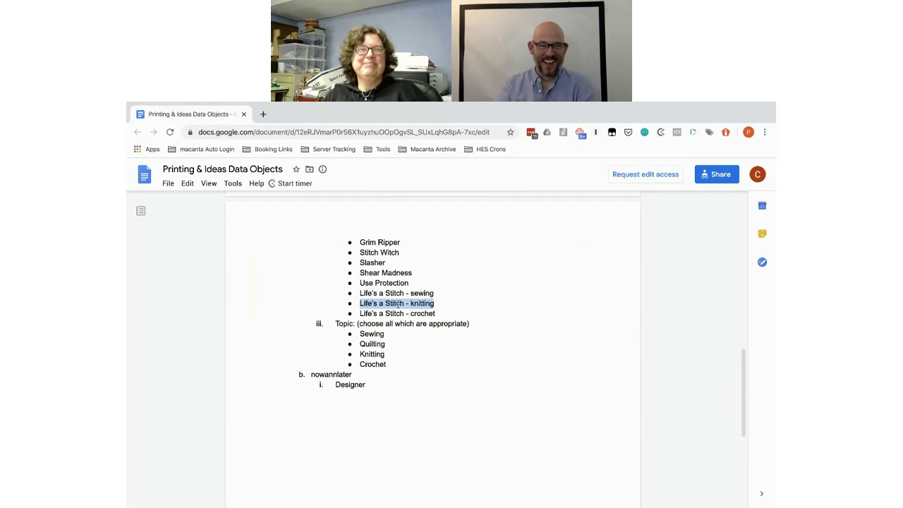
pyautogui.hotkey('ctrl', 'Left')
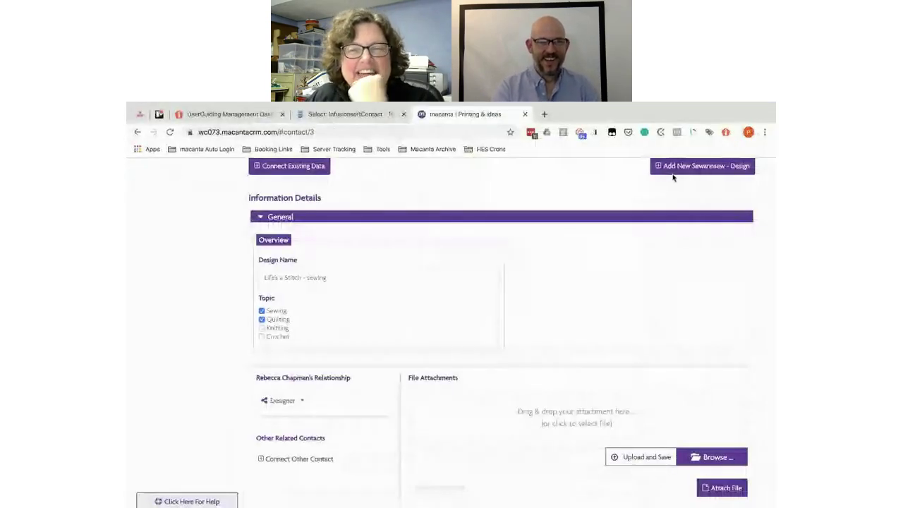
pyautogui.click(676, 168)
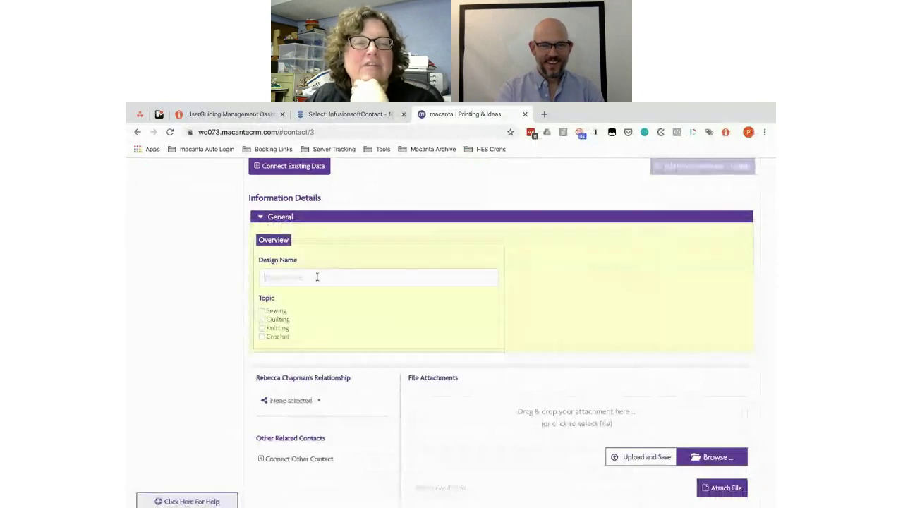
pyautogui.write("Life's a Stitch - Knitting")
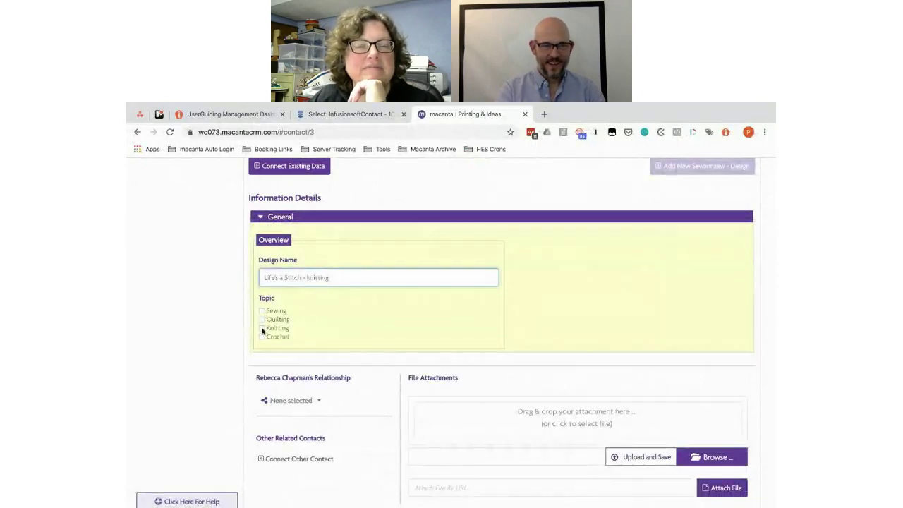
# Step: Give it the Knitting topic and Designer relationship, save, then copy the crochet line
pyautogui.click(261, 328)
pyautogui.click(311, 400)
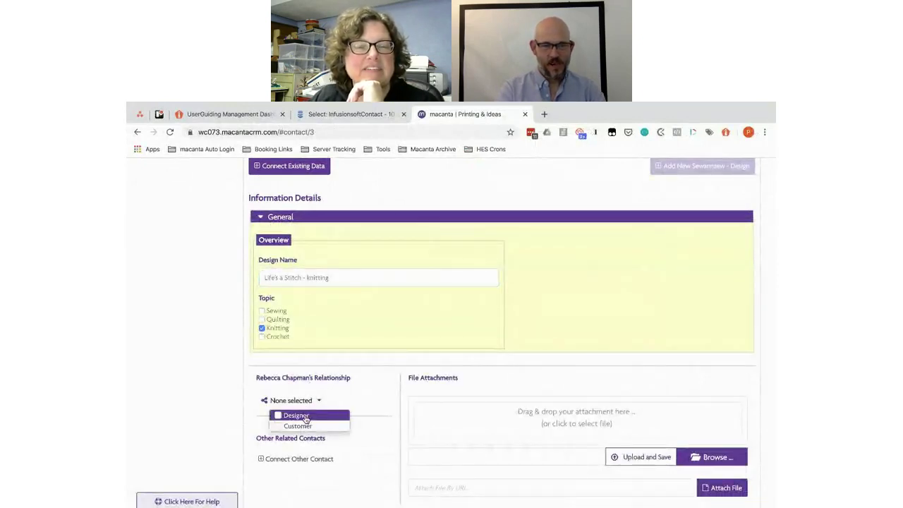
pyautogui.click(305, 417)
pyautogui.scroll(-5, 383, 421)
pyautogui.click(679, 416)
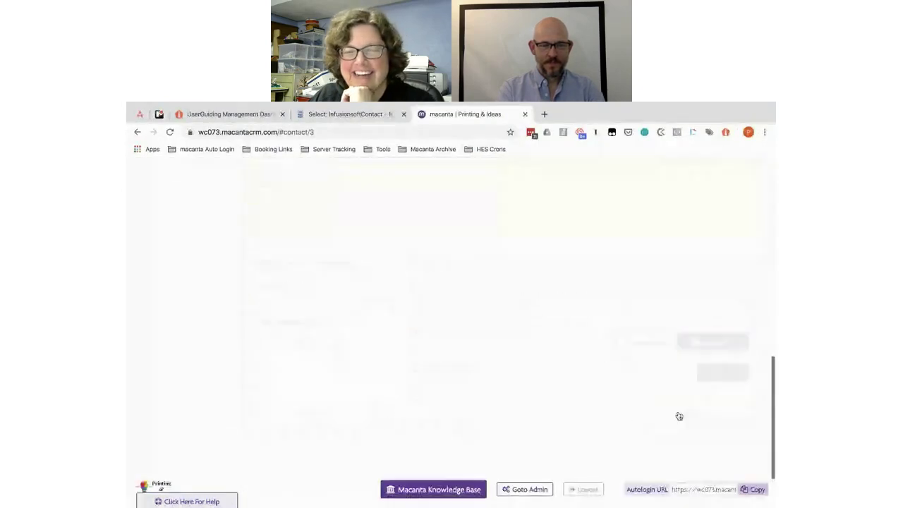
pyautogui.press('super+grave')
pyautogui.moveTo(473, 315); pyautogui.dragTo(361, 313)
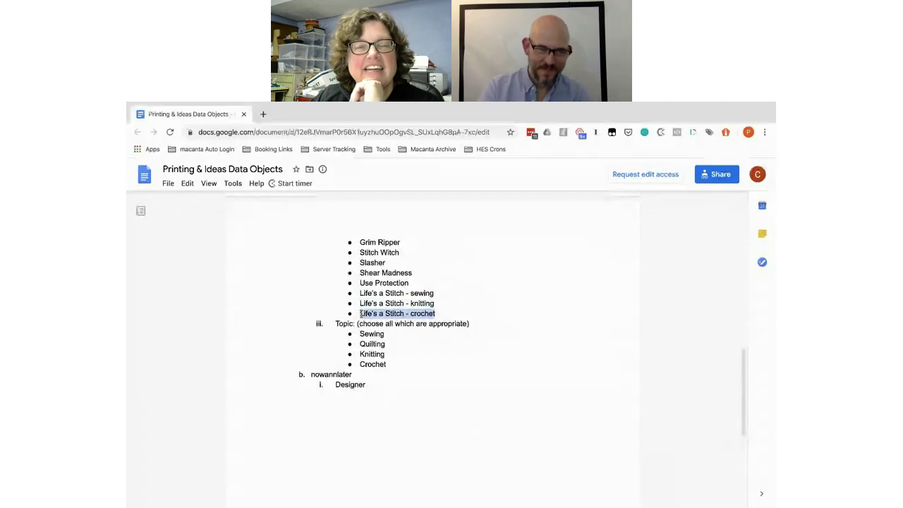
# Step: Start a new design entry named 'Life's a Stitch - crochet'
pyautogui.press('super+grave')
pyautogui.scroll(5, 363, 316)
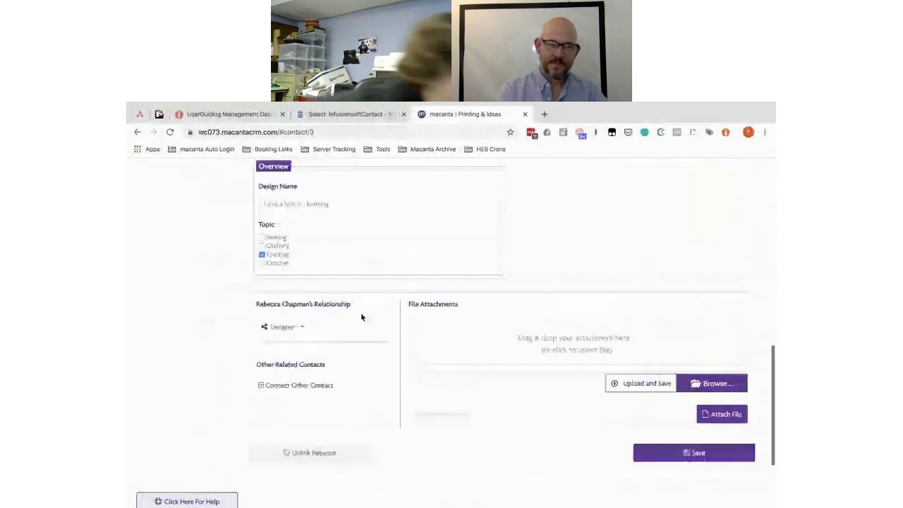
pyautogui.click(674, 247)
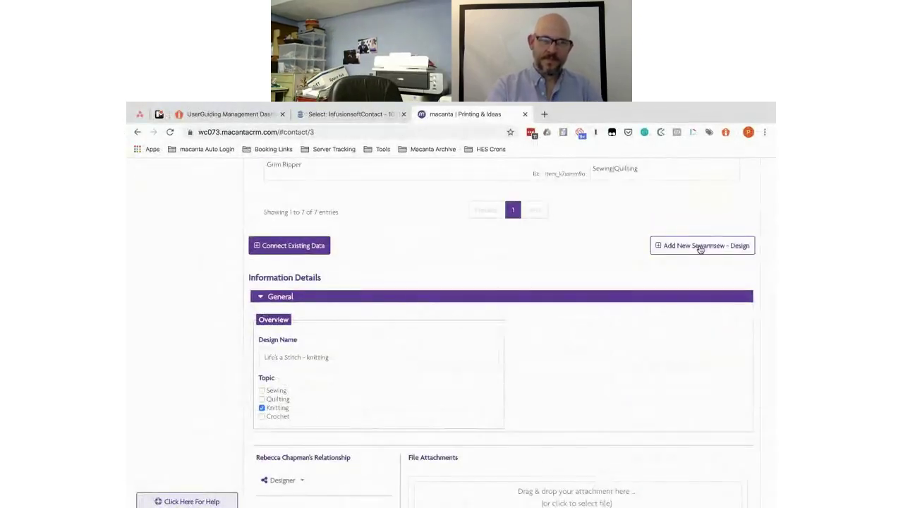
pyautogui.click(291, 358)
pyautogui.write("Life's a Stitch - Crochet")
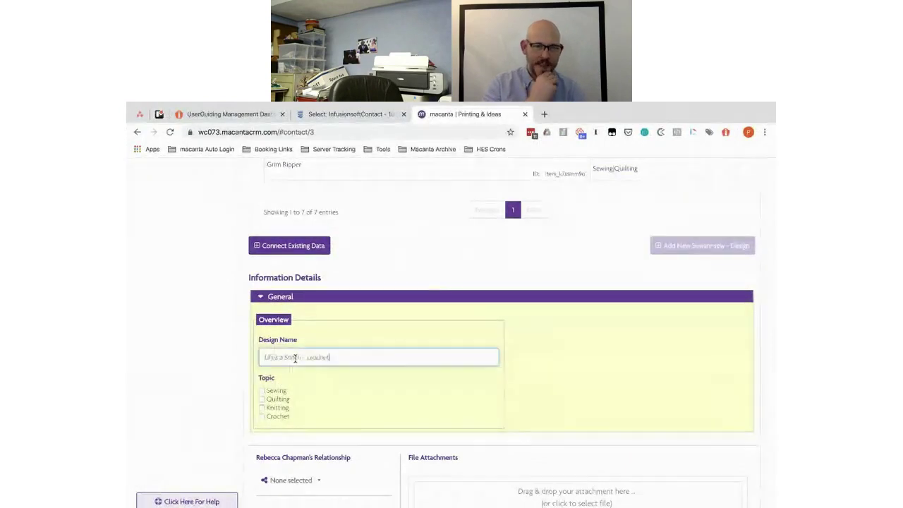
# Step: Tick the Crochet topic, set the relationship to Designer, and save the design
pyautogui.click(261, 416)
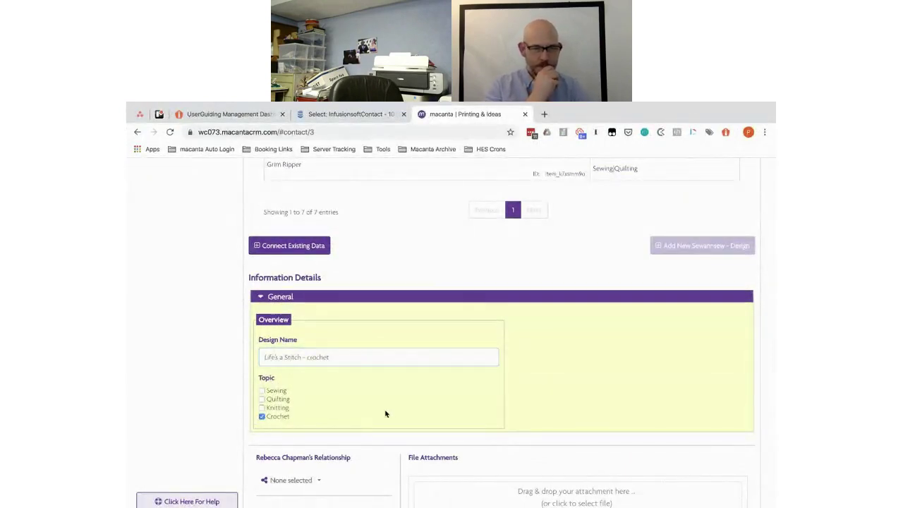
pyautogui.scroll(-2, 385, 413)
pyautogui.click(302, 337)
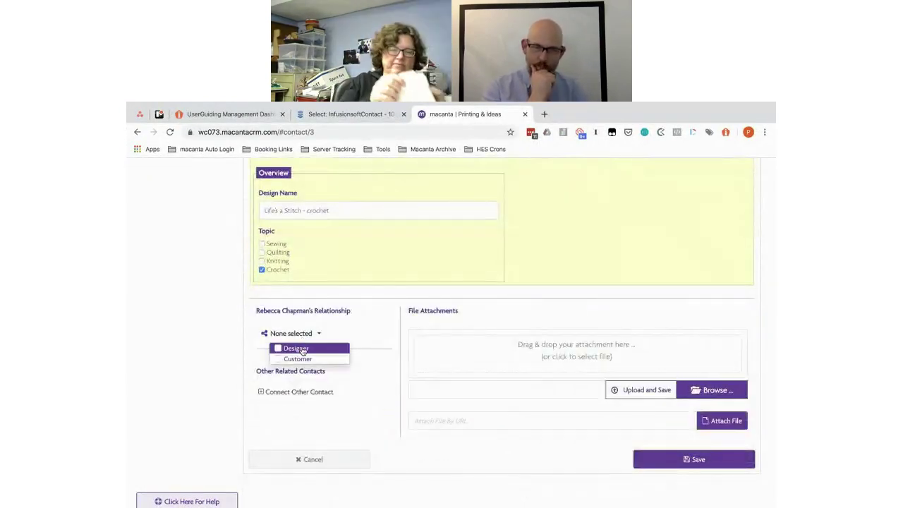
pyautogui.click(303, 350)
pyautogui.click(659, 459)
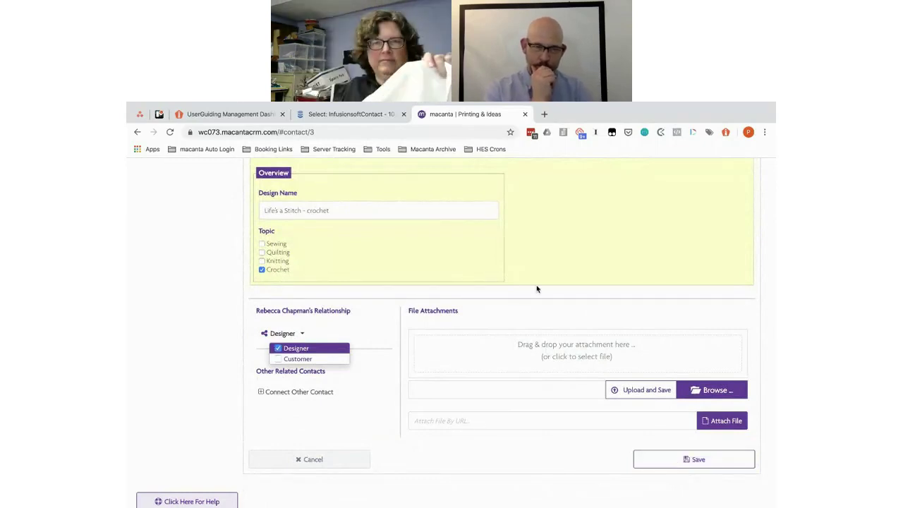
pyautogui.press('super+grave')
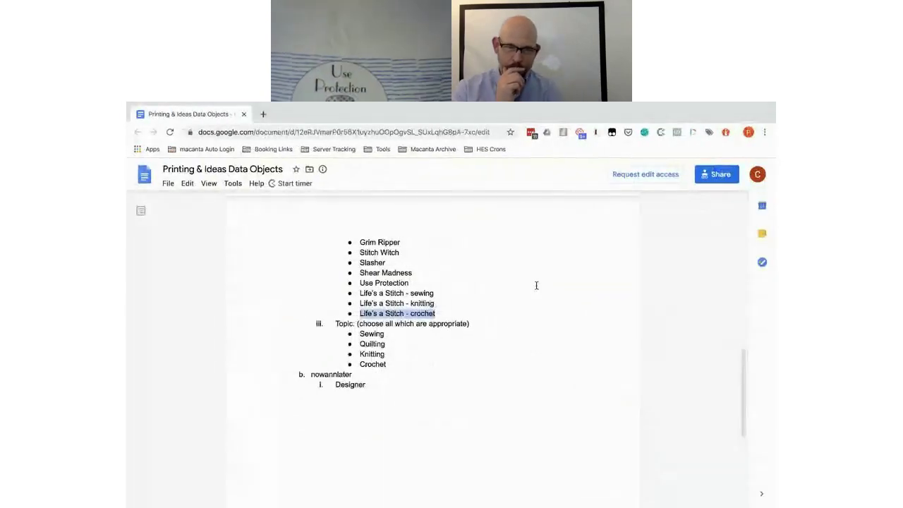
pyautogui.press('super+grave')
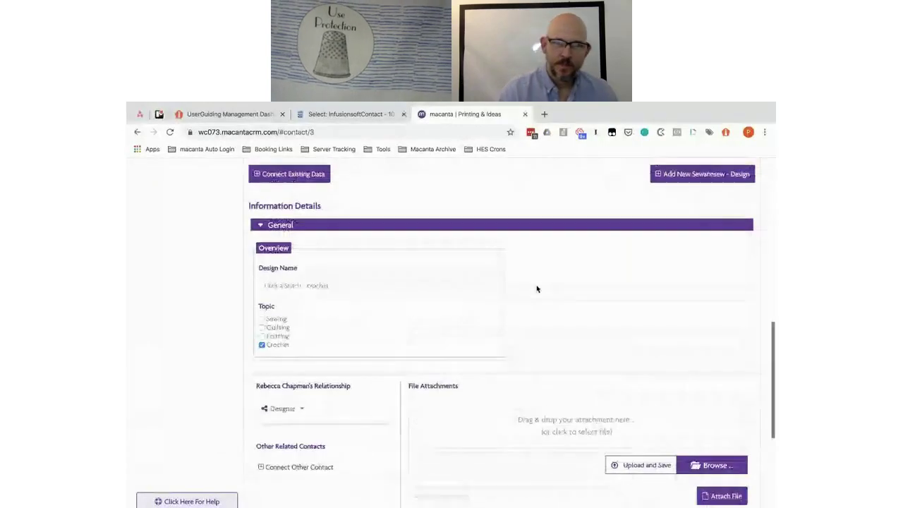
pyautogui.scroll(1, 526, 268)
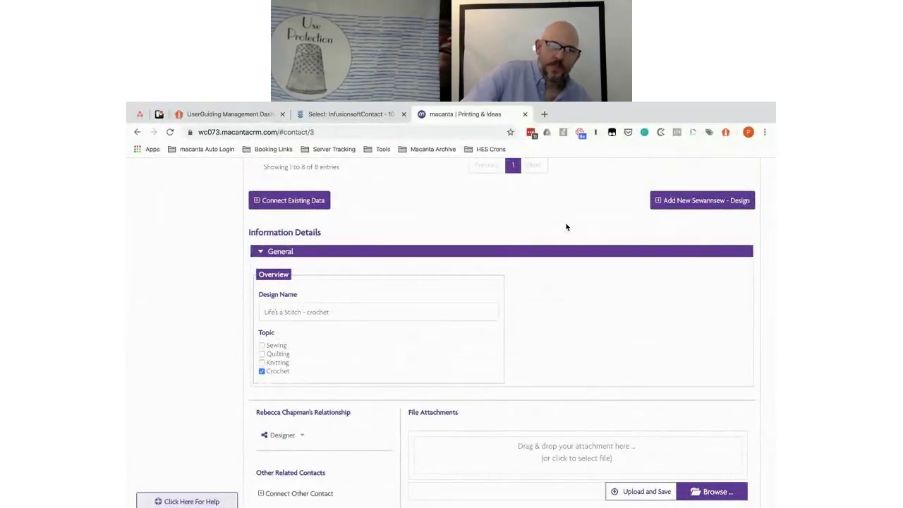
# Step: Start a design named 'custom' with Sewing and Quilting topics and Designer relationship
pyautogui.click(679, 202)
pyautogui.click(307, 311)
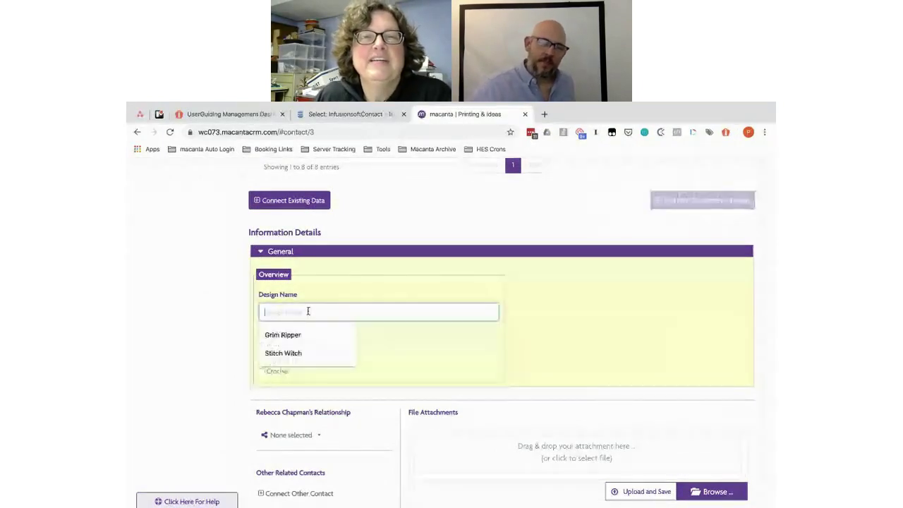
pyautogui.write('custom')
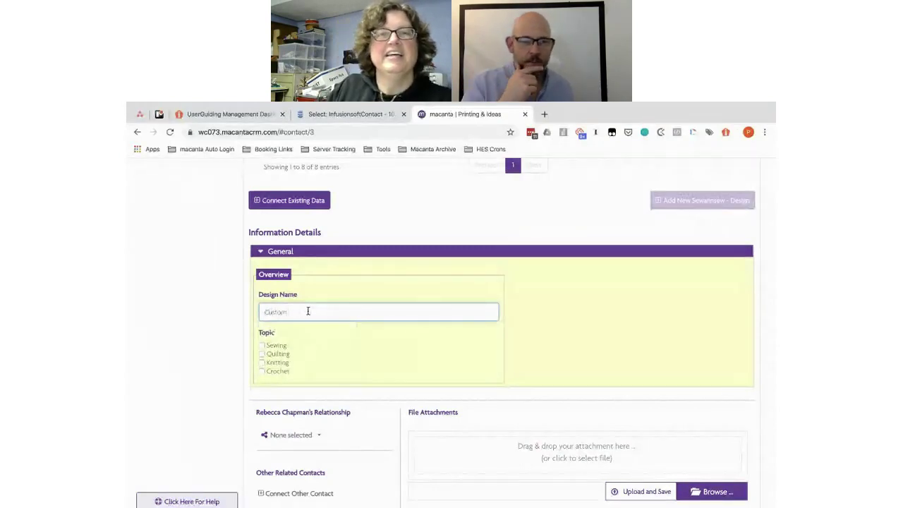
pyautogui.click(261, 345)
pyautogui.click(261, 353)
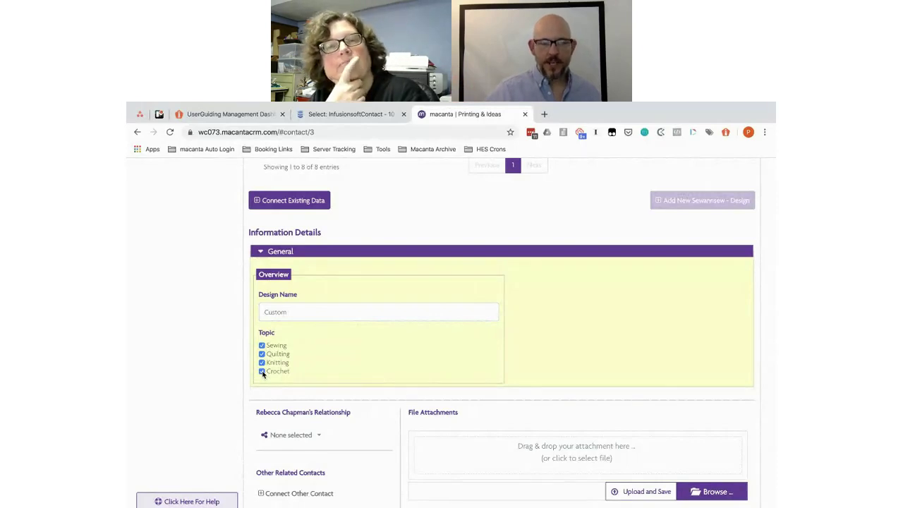
pyautogui.scroll(-1, 321, 375)
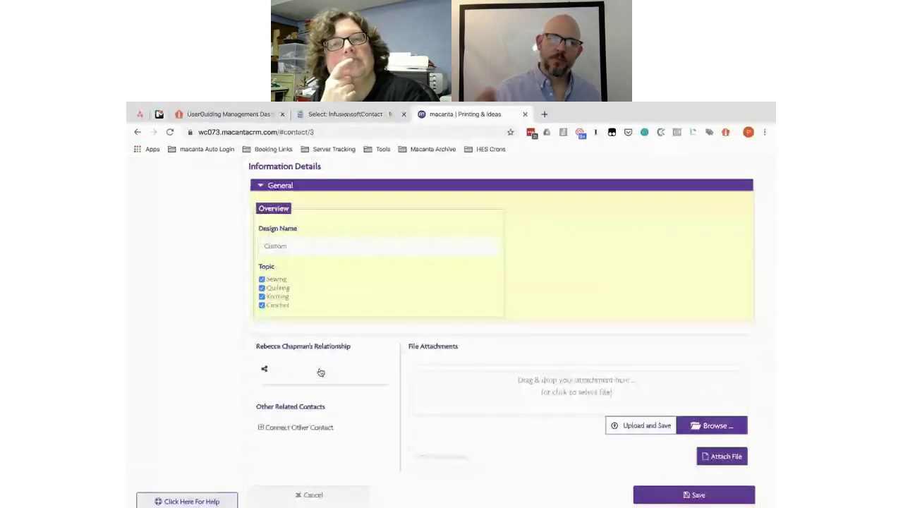
pyautogui.click(319, 372)
pyautogui.click(310, 383)
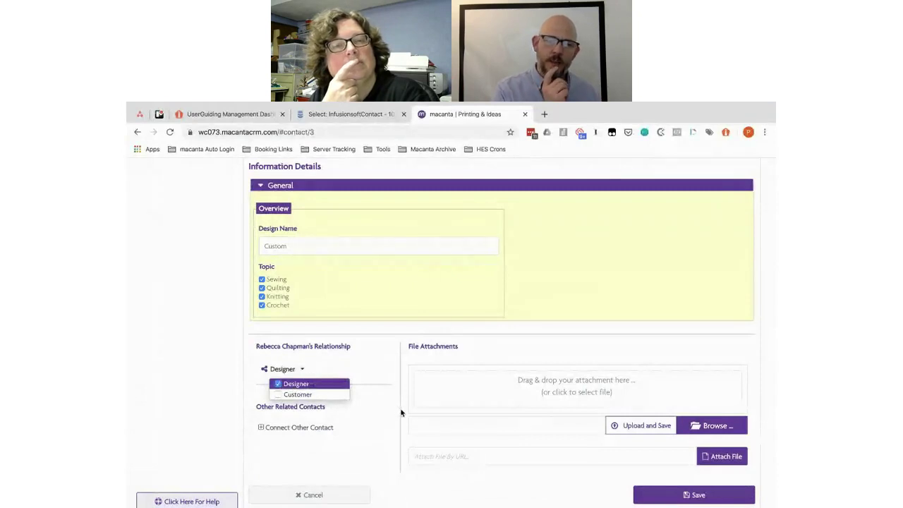
pyautogui.click(400, 414)
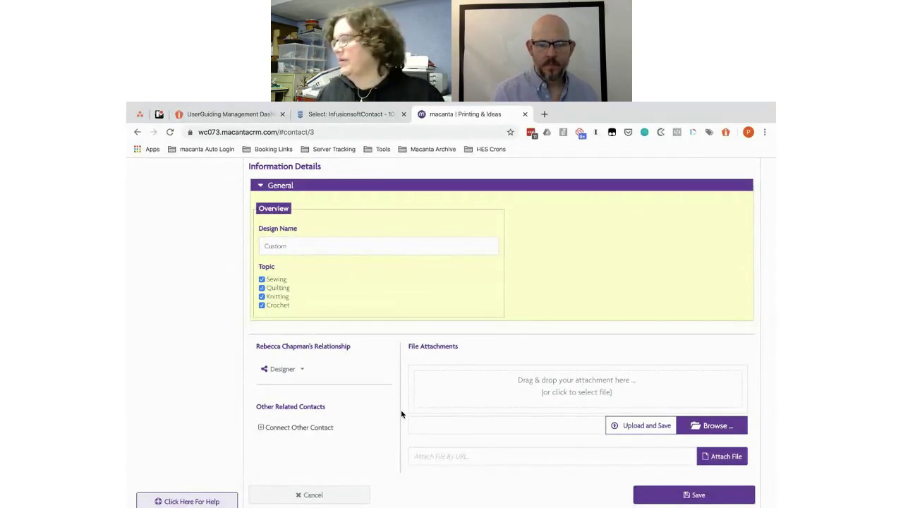
# Step: Clear the Sewing, Quilting and Knitting topics and save the Custom design
pyautogui.click(262, 279)
pyautogui.click(261, 287)
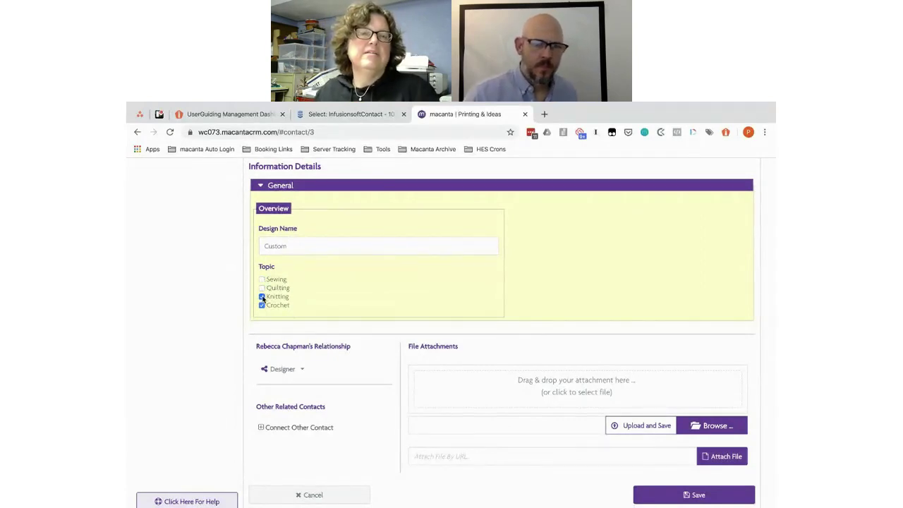
pyautogui.click(262, 297)
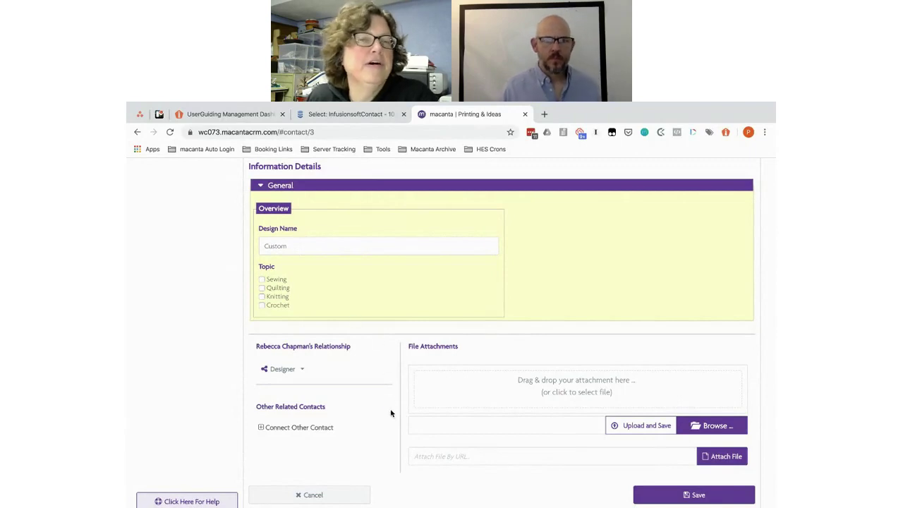
pyautogui.click(696, 495)
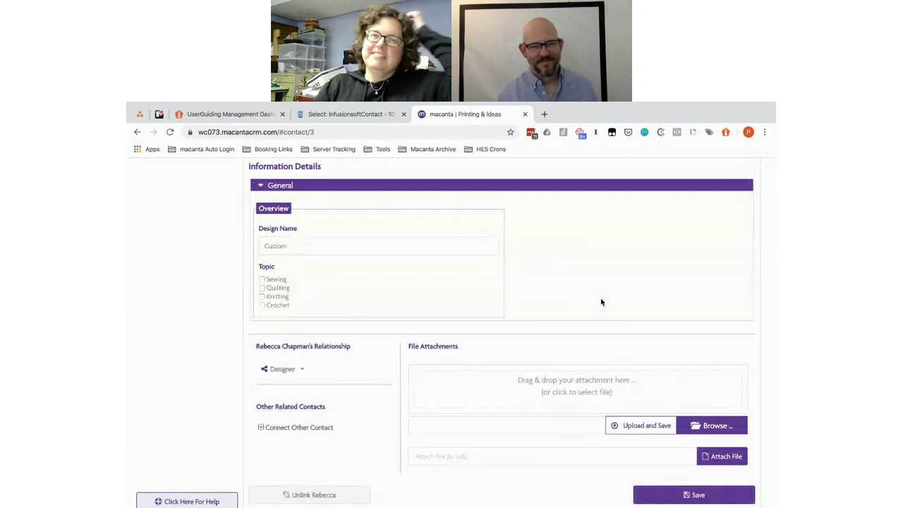
# Step: Show the contact's Wide Format Jobs section, which has no connected jobs
pyautogui.scroll(5, 601, 302)
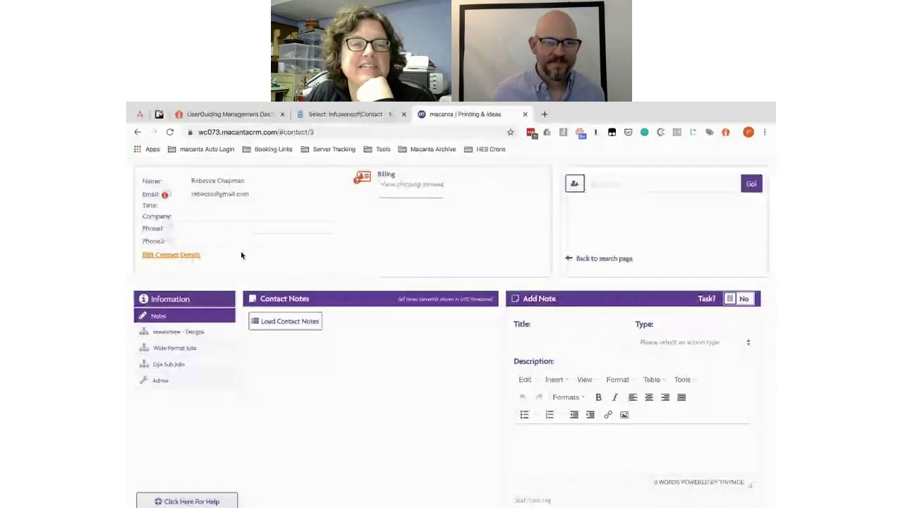
pyautogui.click(173, 348)
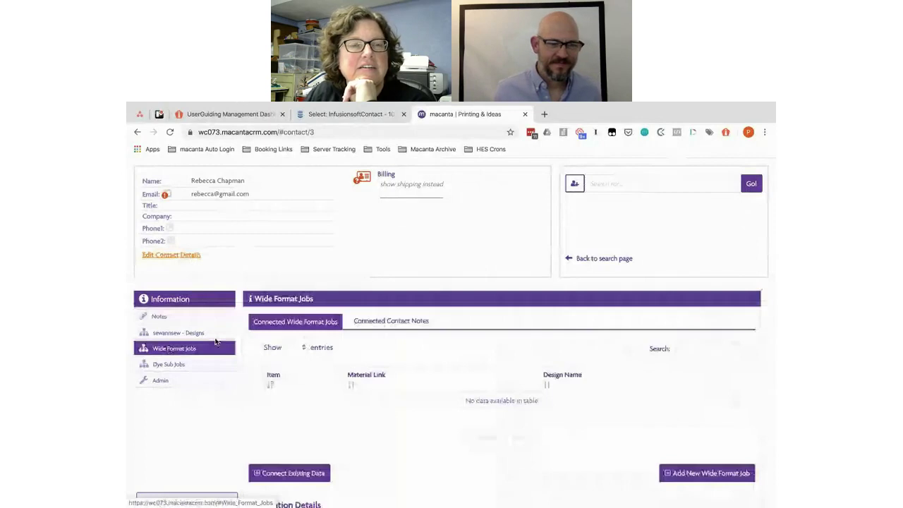
pyautogui.scroll(-2, 504, 334)
pyautogui.scroll(2, 504, 334)
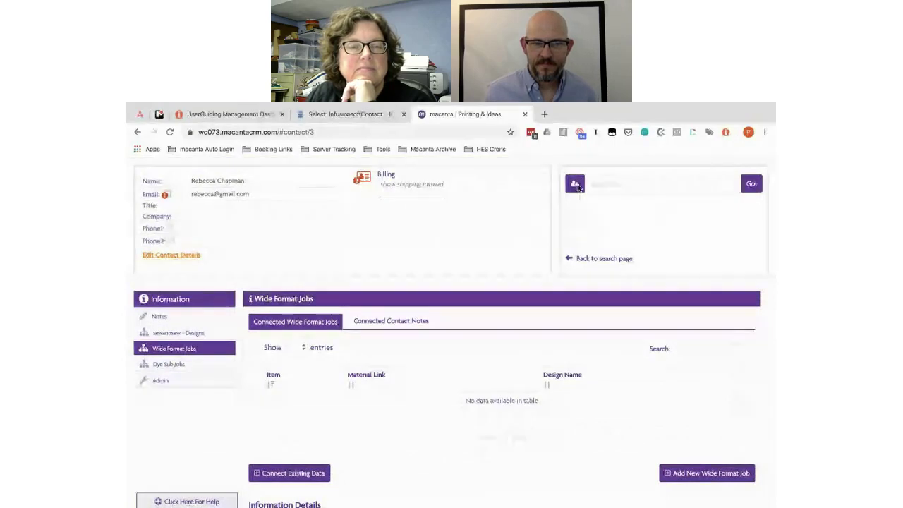
# Step: Add a contact with the person's first name, last name and e-mail, grant marketing permission, and save
pyautogui.click(576, 185)
pyautogui.click(317, 255)
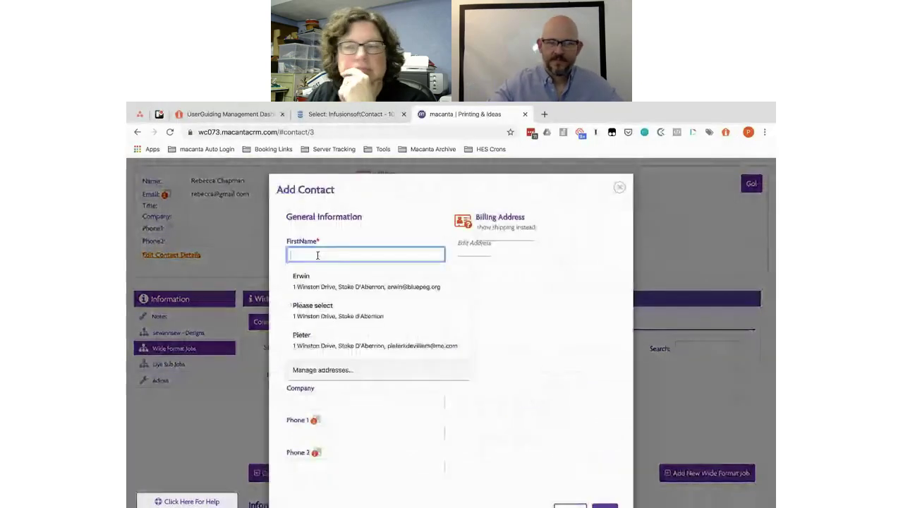
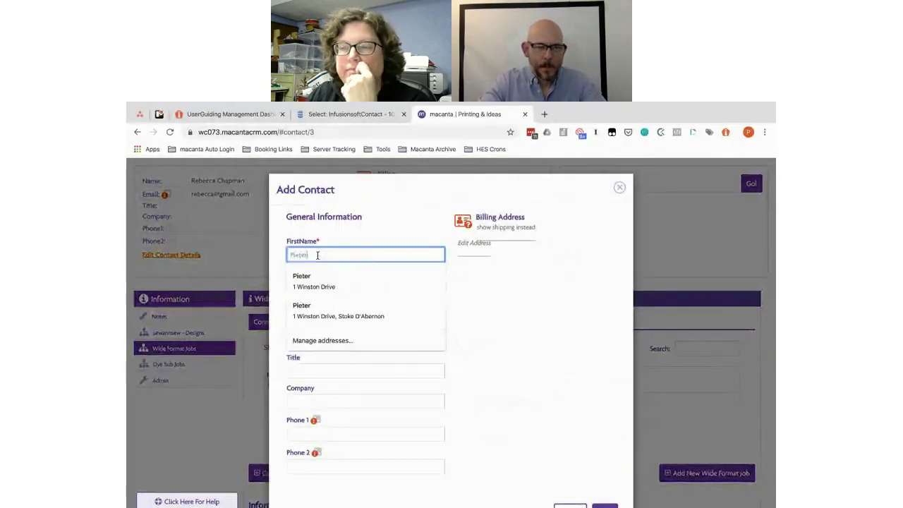
pyautogui.press('Tab')
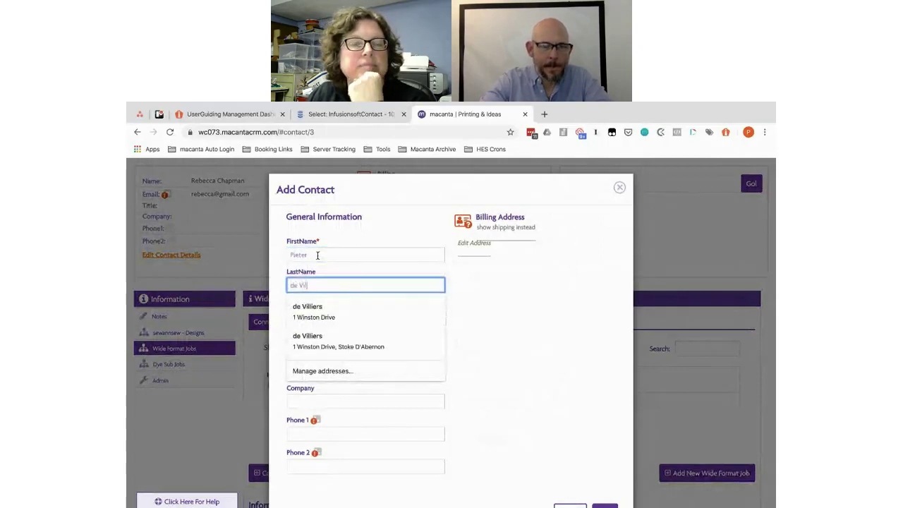
pyautogui.press('Tab')
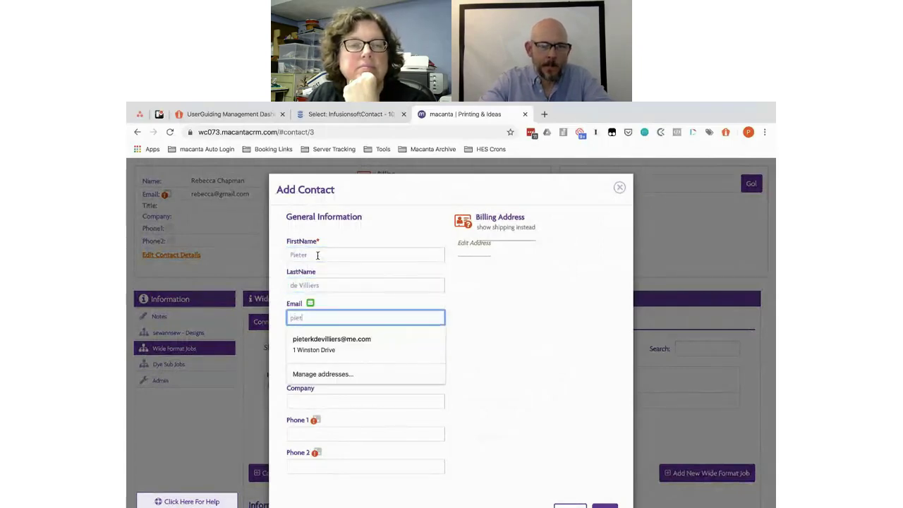
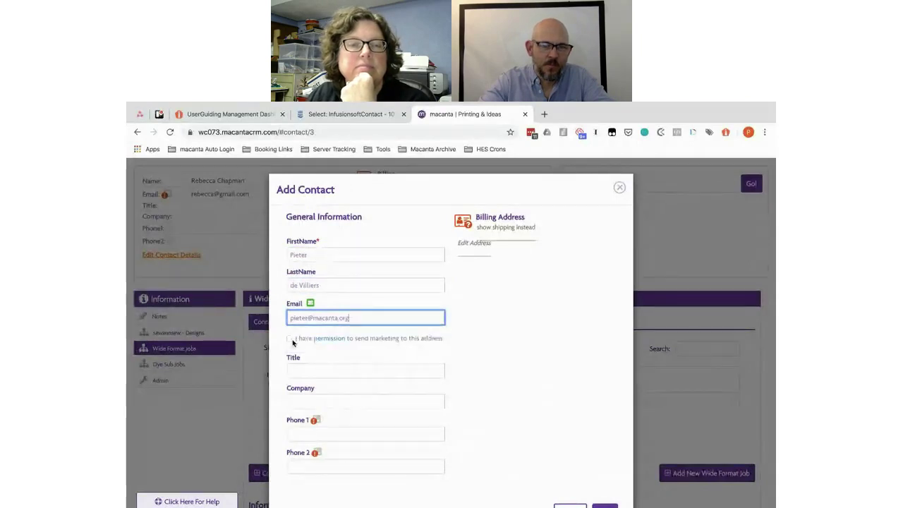
pyautogui.click(291, 339)
pyautogui.scroll(-2, 481, 384)
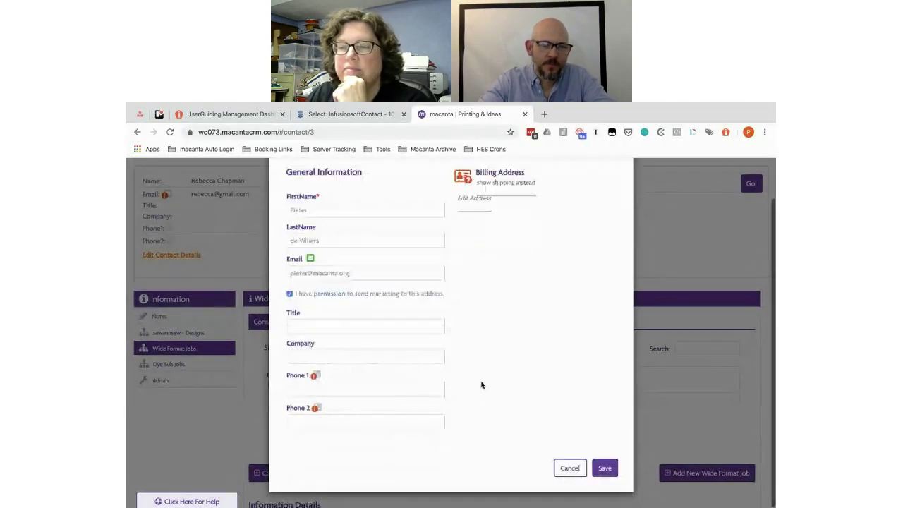
pyautogui.click(604, 469)
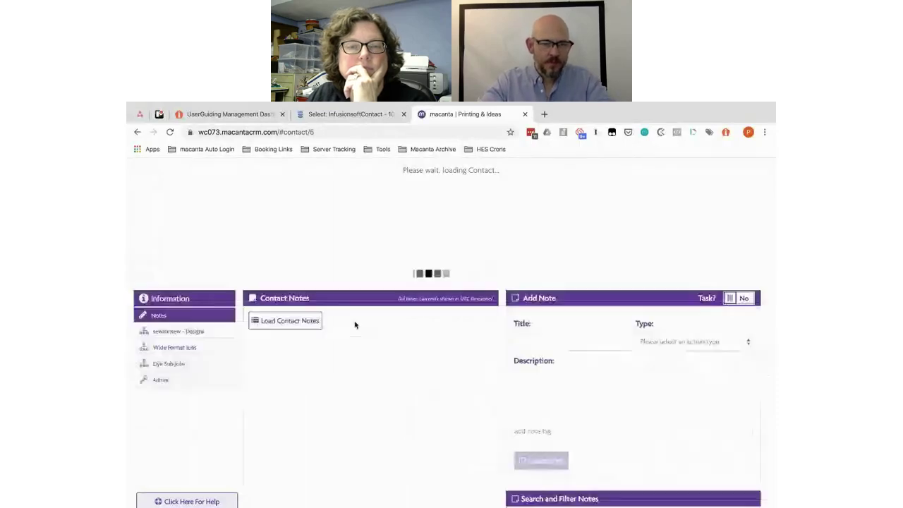
# Step: Start a new Wide Format Job for the contact with item Banner, not self adhesive
pyautogui.click(170, 349)
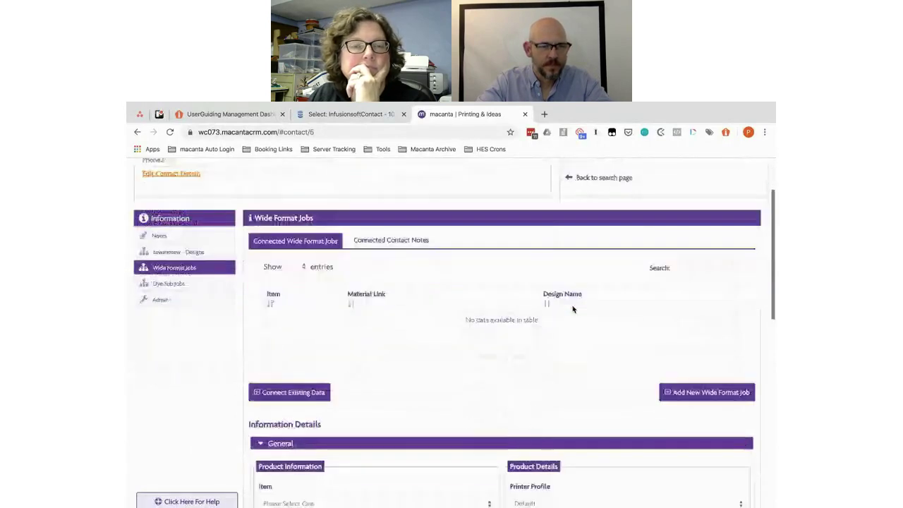
pyautogui.click(701, 342)
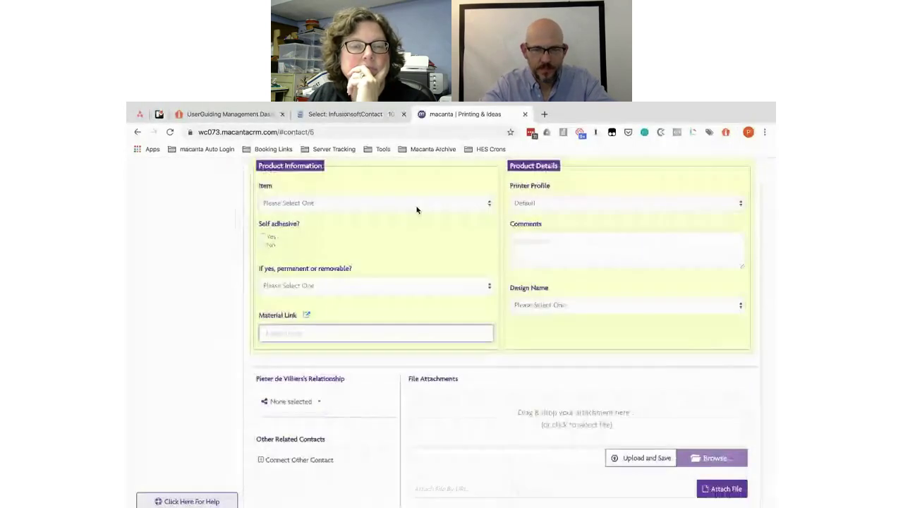
pyautogui.click(333, 206)
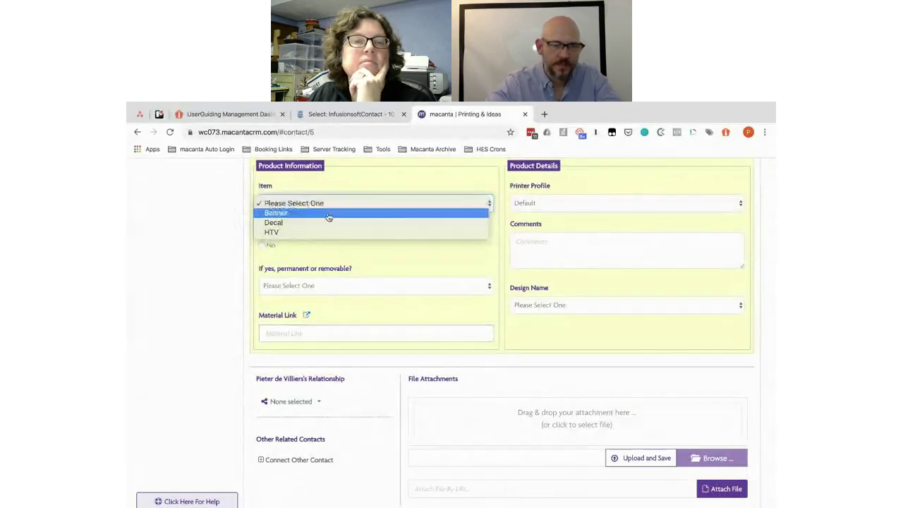
pyautogui.press('Escape')
pyautogui.press('Down')
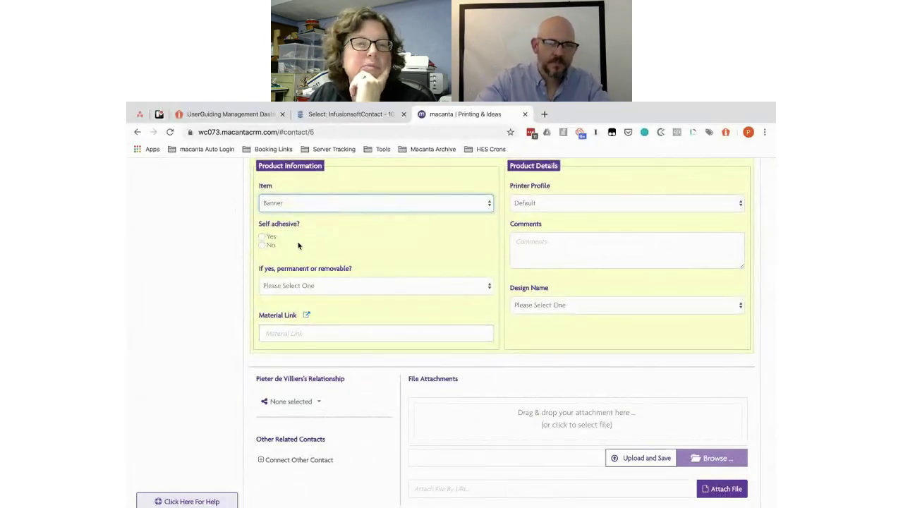
pyautogui.click(262, 245)
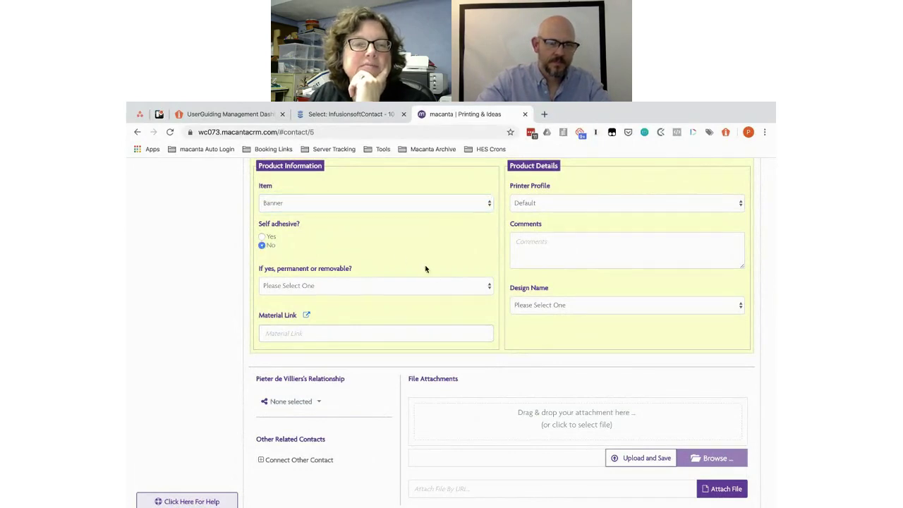
pyautogui.click(303, 334)
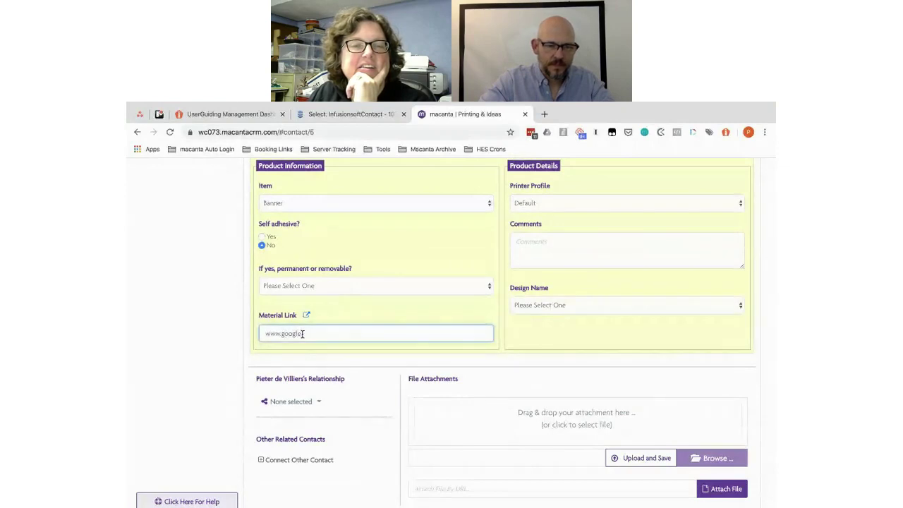
pyautogui.click(592, 203)
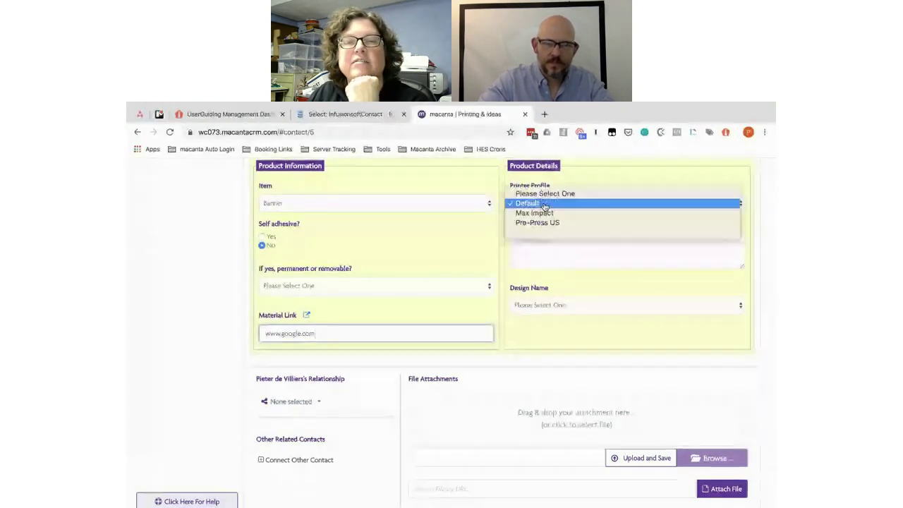
pyautogui.click(551, 213)
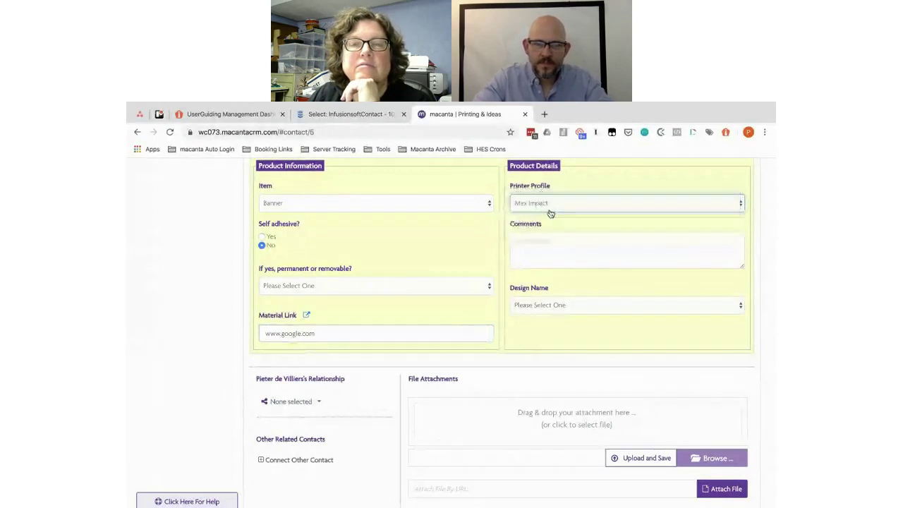
pyautogui.click(534, 242)
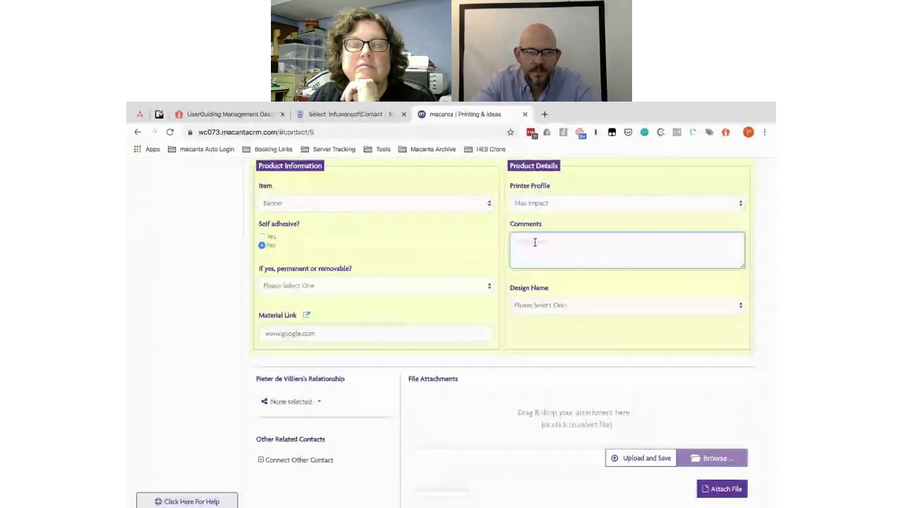
pyautogui.write('Something here')
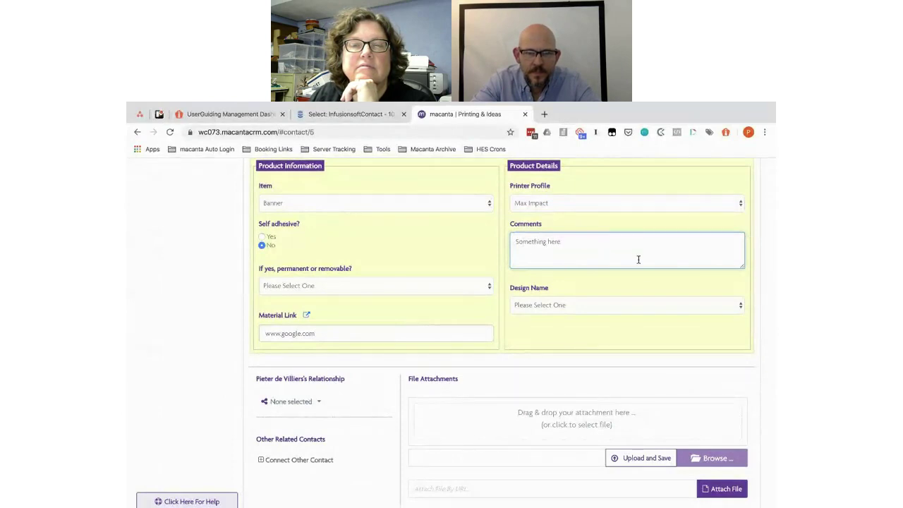
pyautogui.click(562, 311)
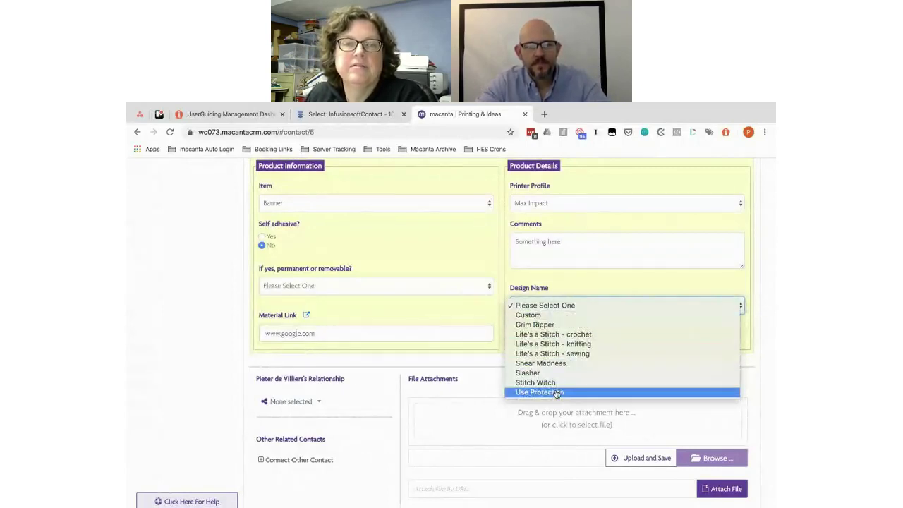
# Step: Set the job's design name to Custom and the contact's relationship to Customer
pyautogui.click(531, 315)
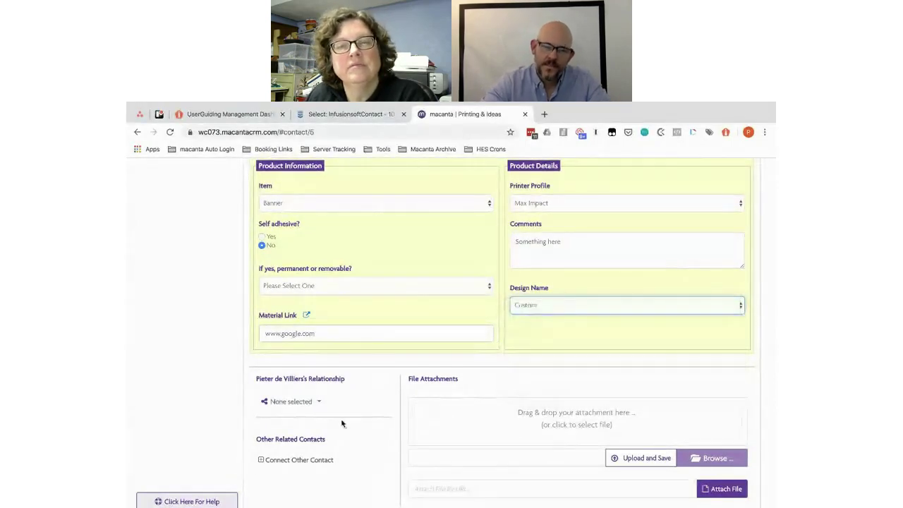
pyautogui.click(317, 402)
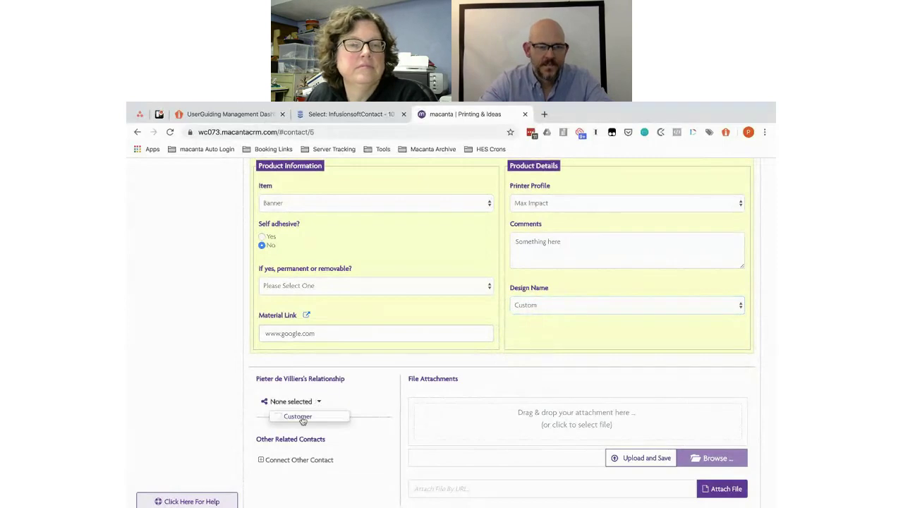
pyautogui.click(288, 417)
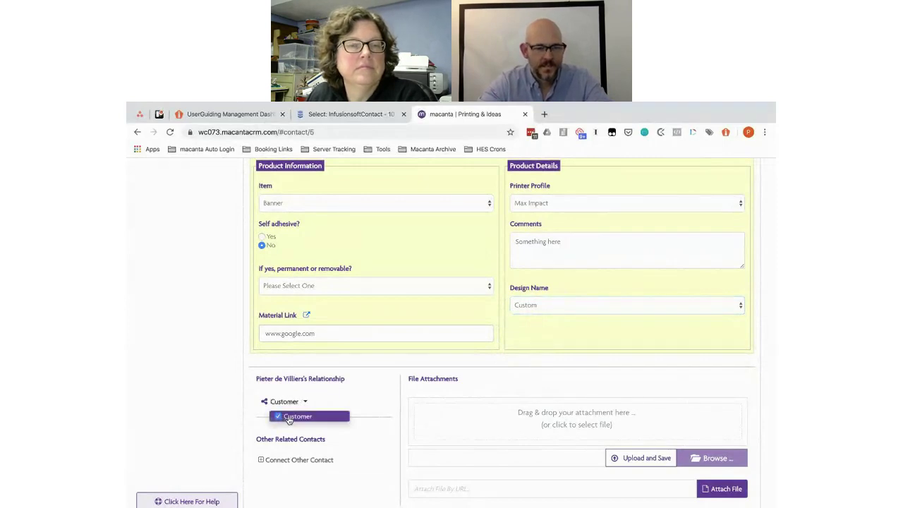
pyautogui.click(399, 421)
pyautogui.scroll(-2, 395, 421)
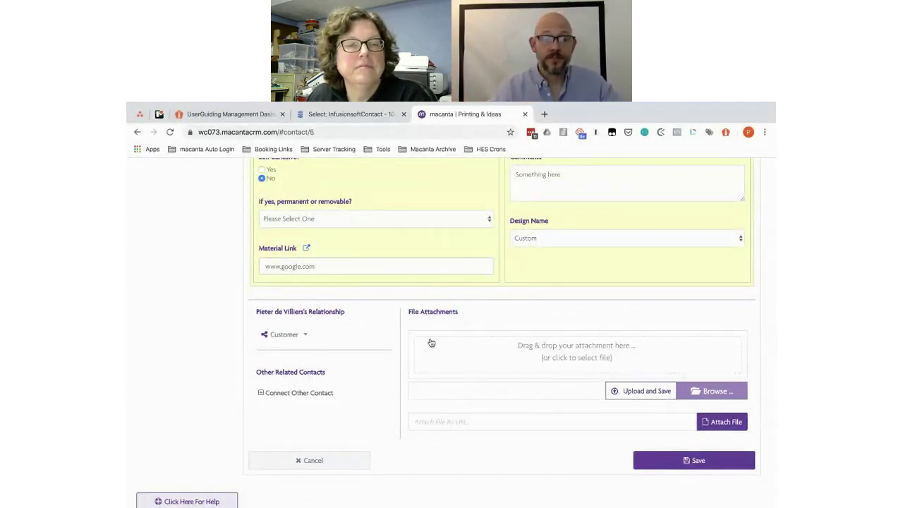
pyautogui.scroll(2, 401, 318)
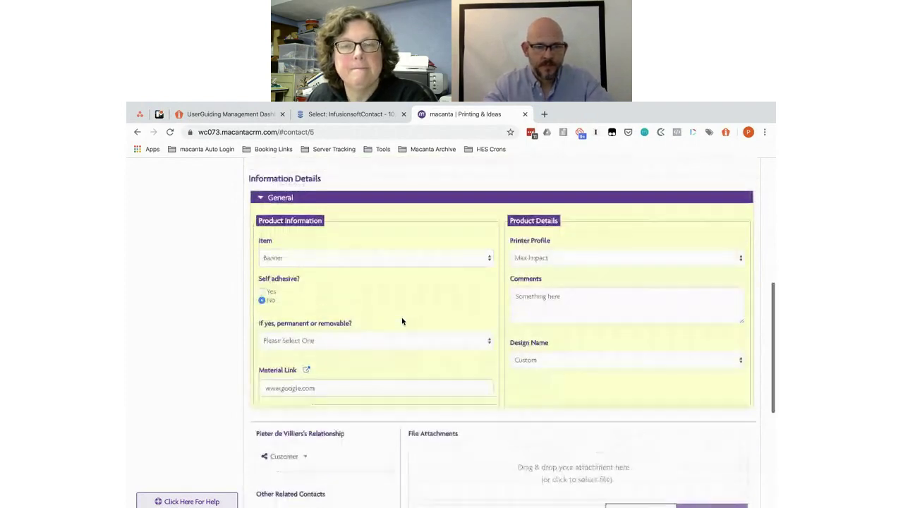
pyautogui.scroll(1, 402, 320)
pyautogui.scroll(-2, 402, 320)
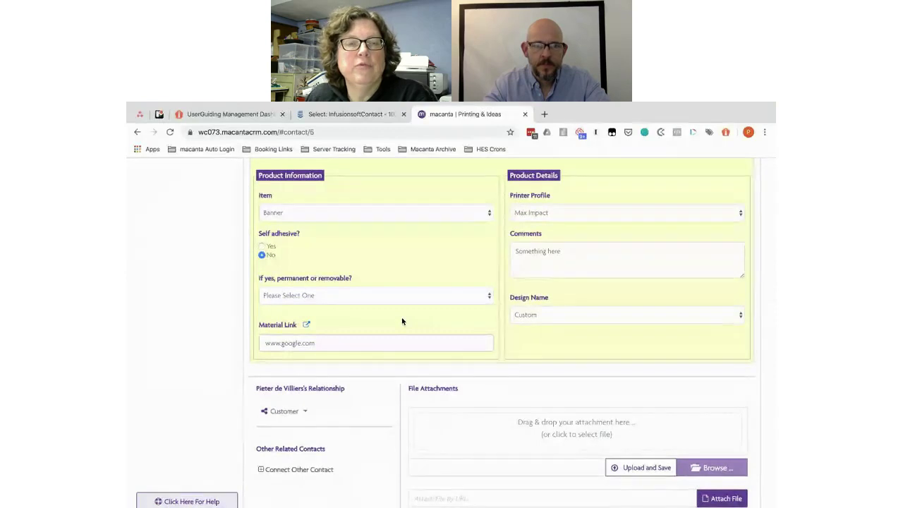
pyautogui.scroll(1, 402, 322)
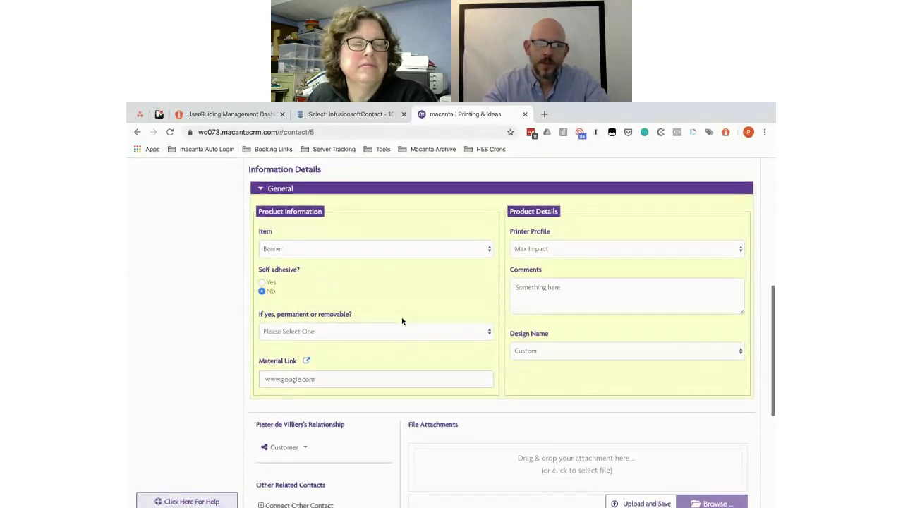
pyautogui.scroll(1, 402, 322)
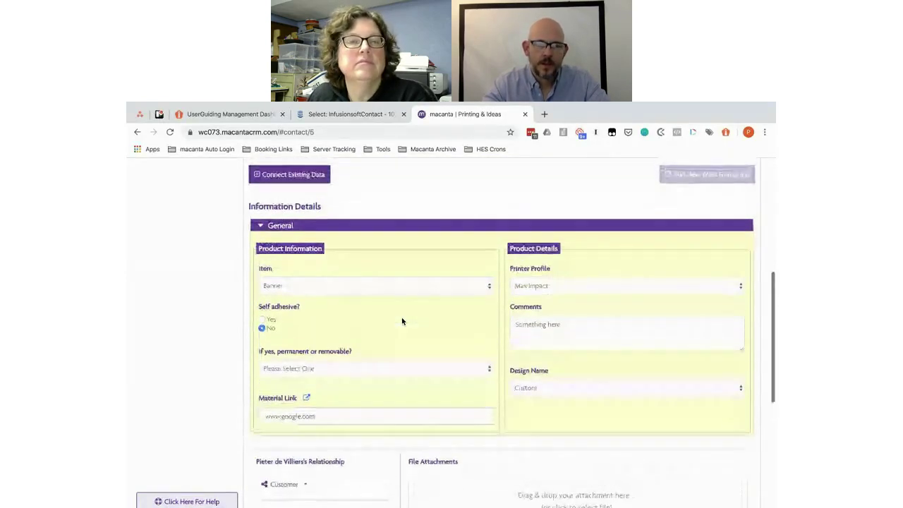
pyautogui.scroll(-3, 402, 321)
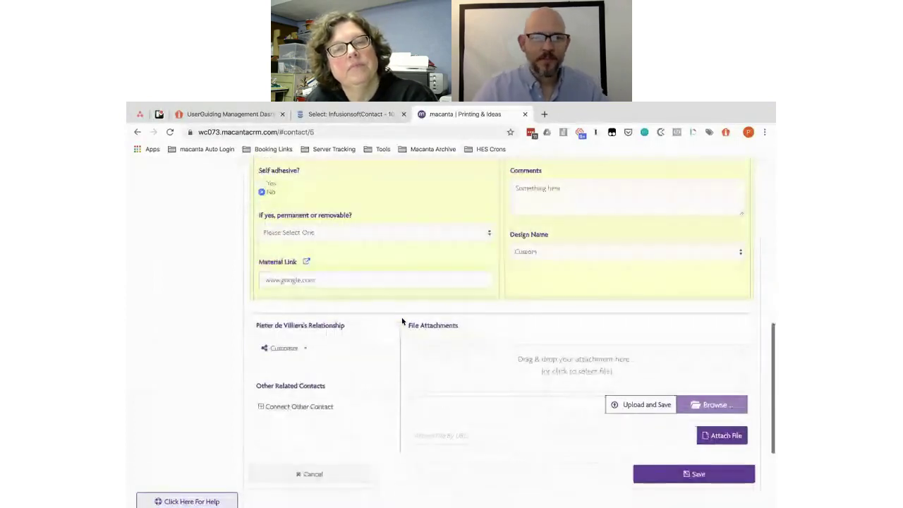
pyautogui.scroll(1, 402, 322)
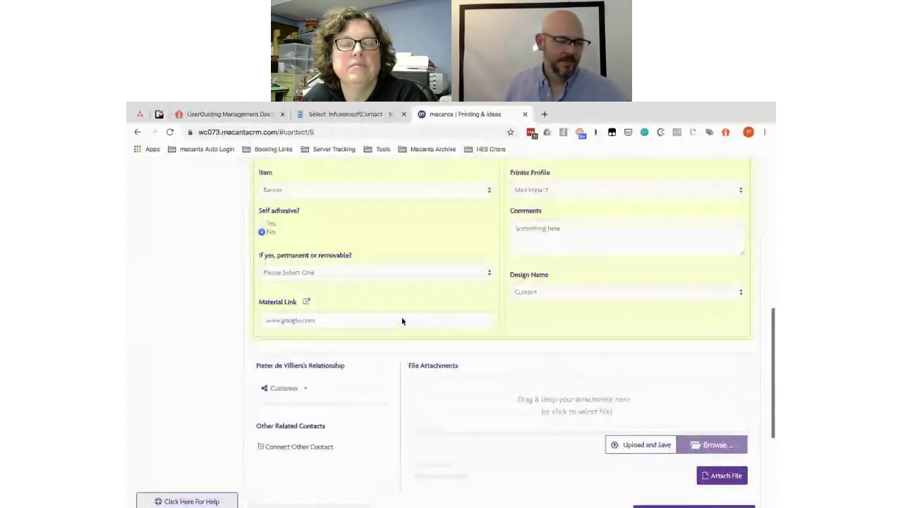
pyautogui.scroll(-1, 402, 317)
pyautogui.click(697, 467)
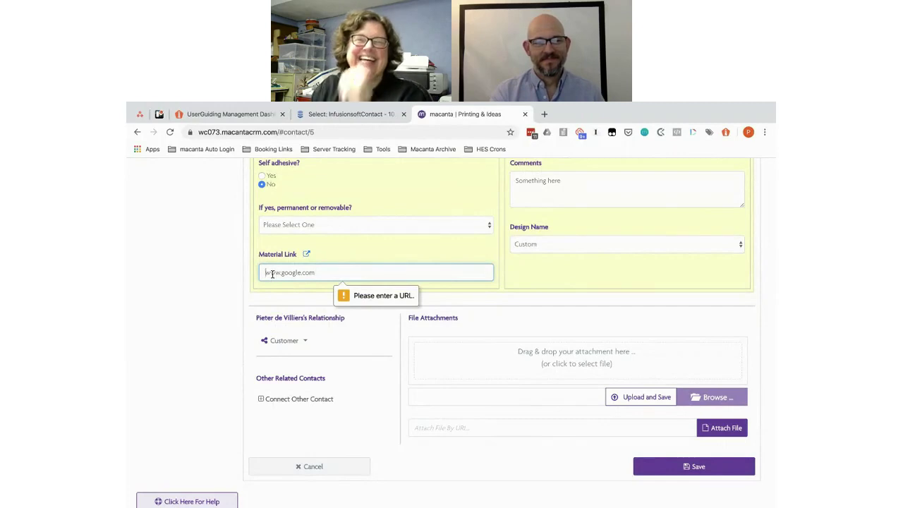
pyautogui.write('h')
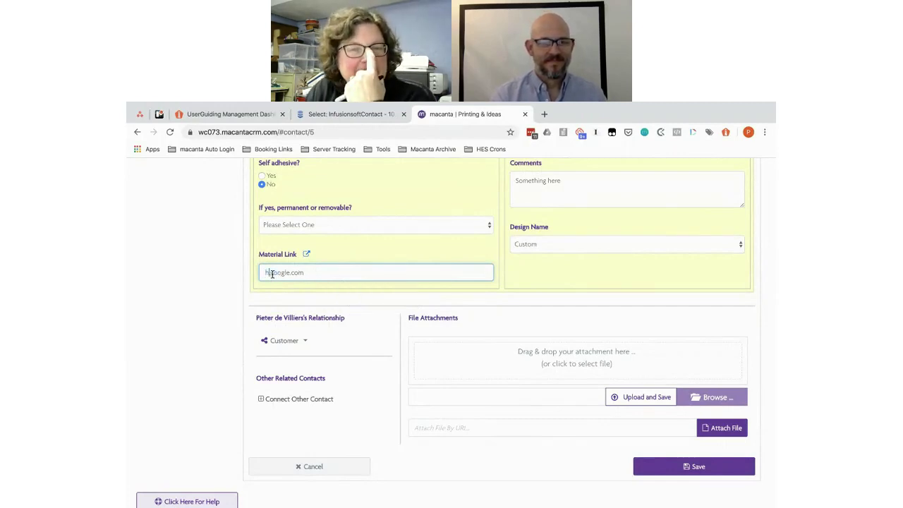
pyautogui.write('ttps')
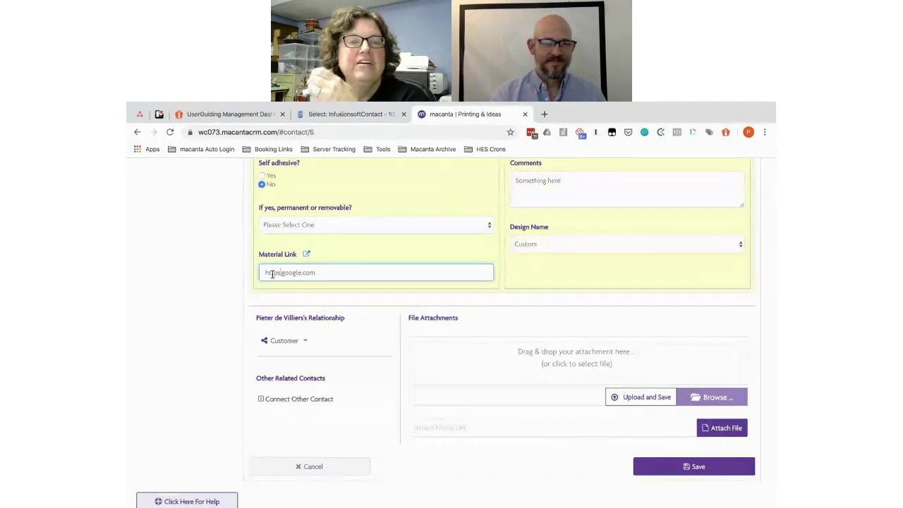
pyautogui.write('://')
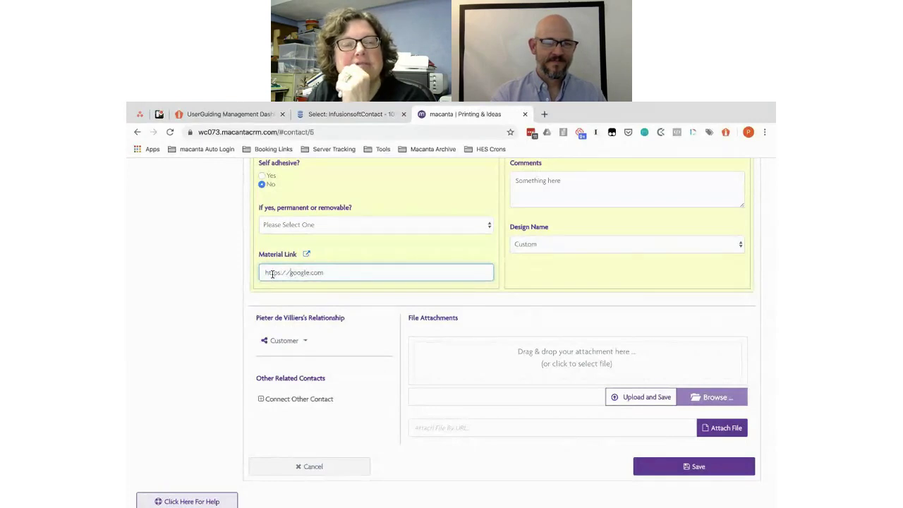
pyautogui.click(661, 465)
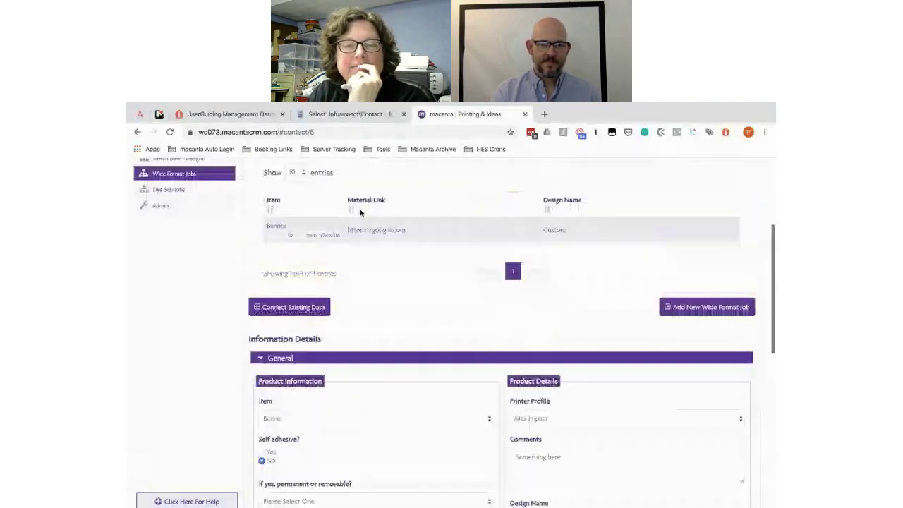
pyautogui.scroll(-1, 360, 213)
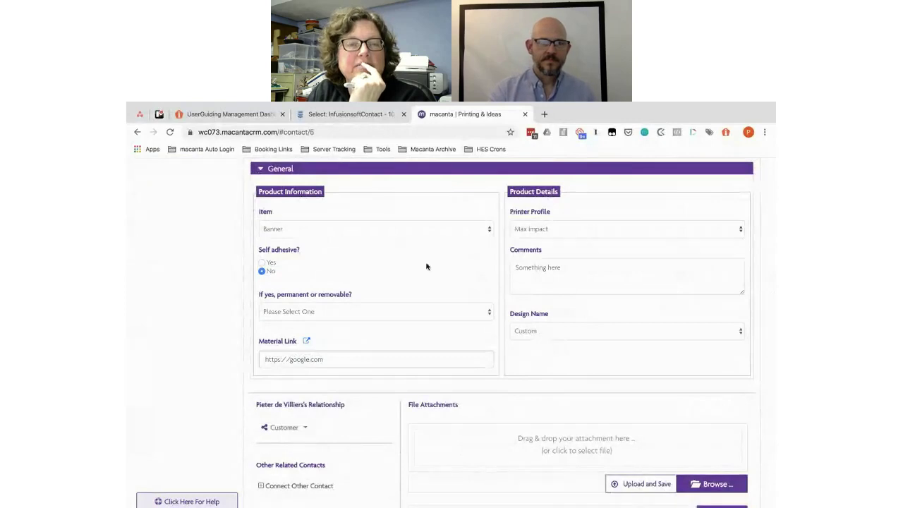
pyautogui.scroll(5, 395, 249)
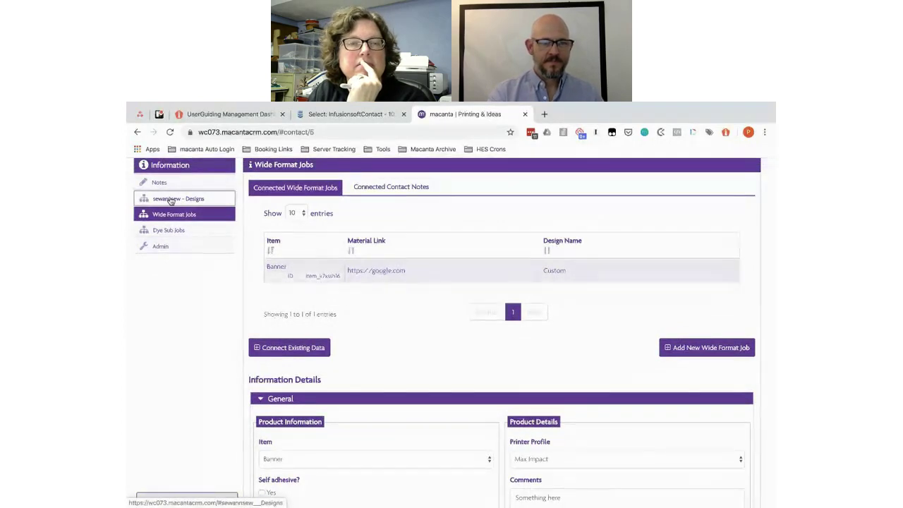
pyautogui.click(170, 201)
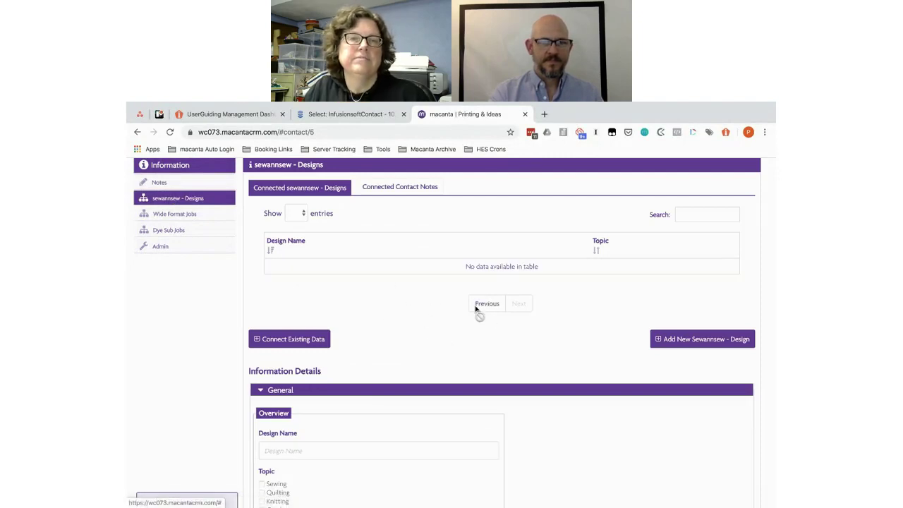
pyautogui.click(169, 213)
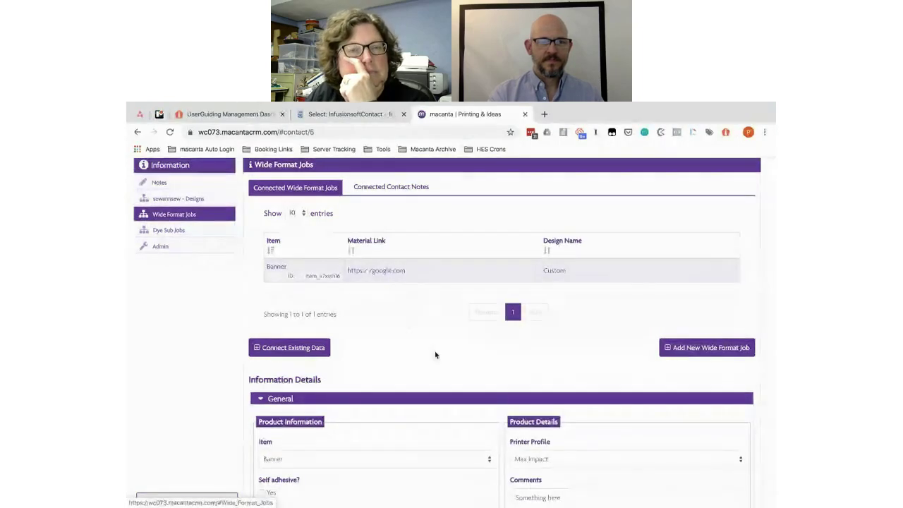
pyautogui.scroll(-3, 434, 353)
pyautogui.scroll(2, 435, 350)
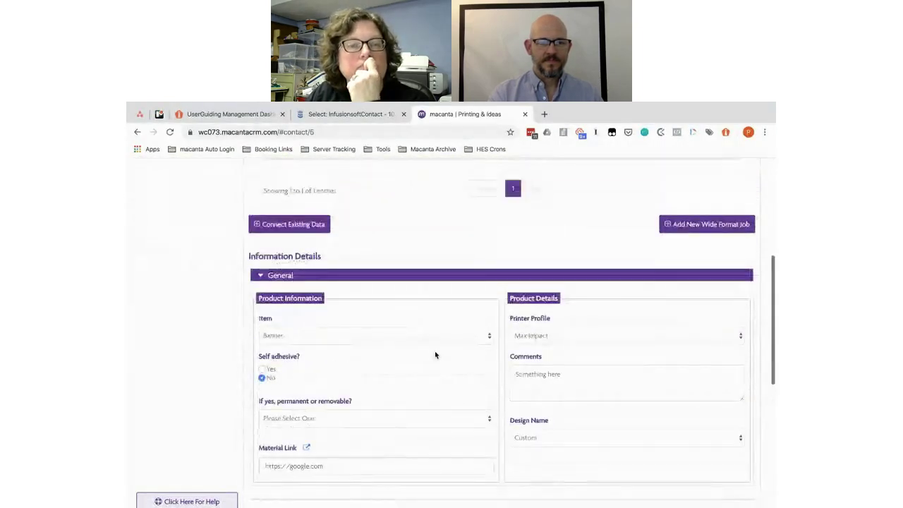
pyautogui.scroll(-5, 434, 351)
pyautogui.scroll(-1, 434, 355)
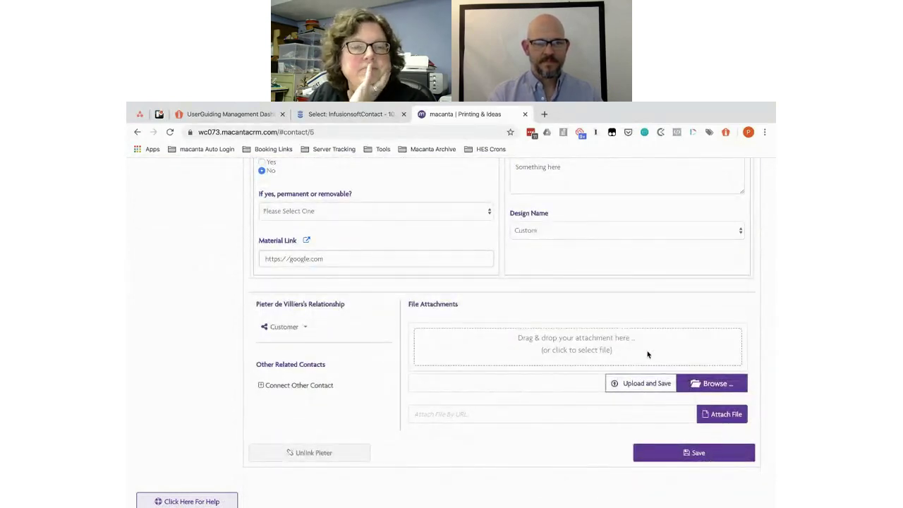
pyautogui.scroll(5, 235, 263)
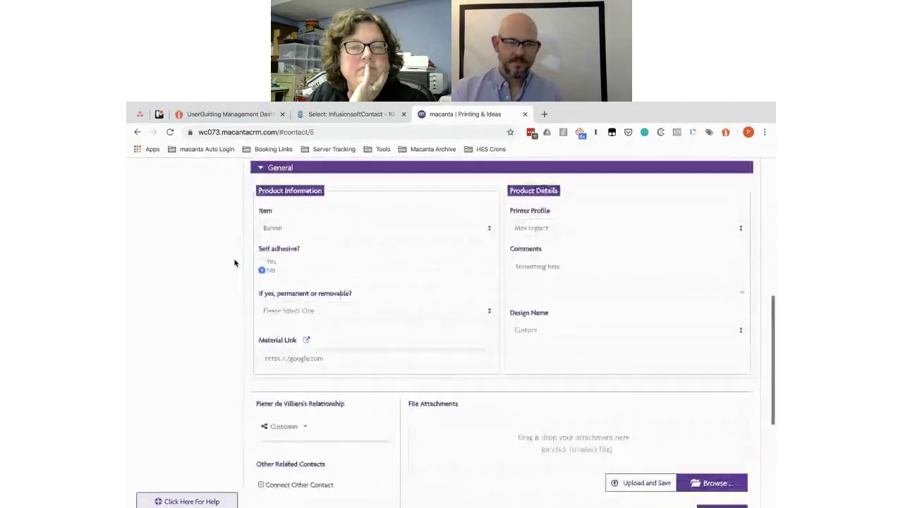
pyautogui.scroll(-2, 235, 263)
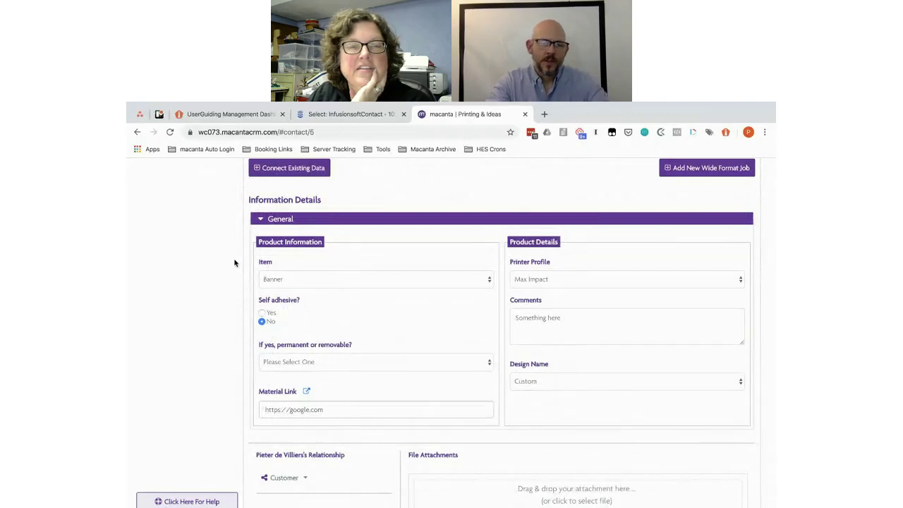
pyautogui.scroll(3, 235, 263)
pyautogui.scroll(1, 235, 263)
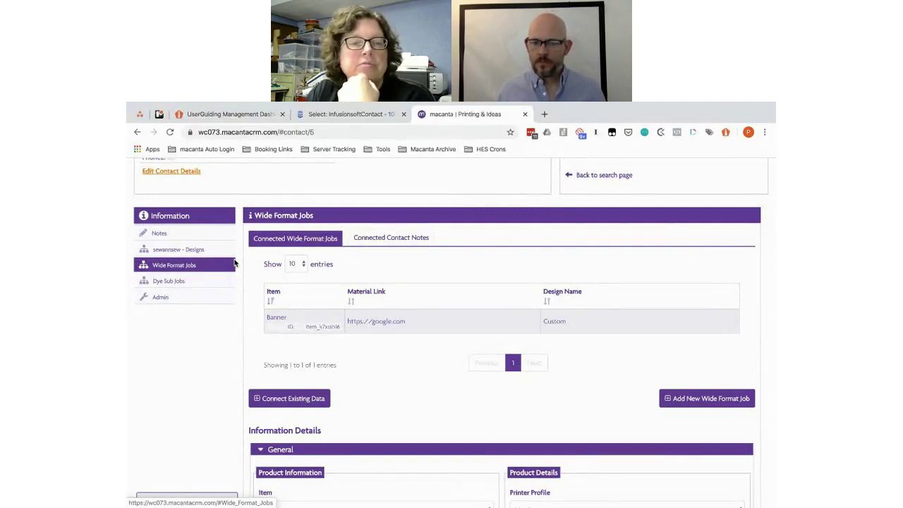
# Step: View Dye Sub Jobs, then switch to the contact's empty sewannsew - Designs section
pyautogui.click(176, 281)
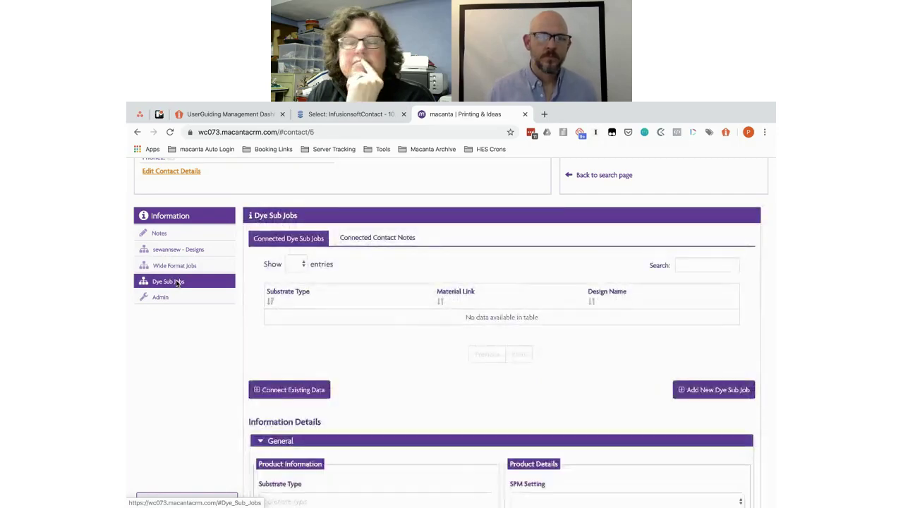
pyautogui.click(170, 250)
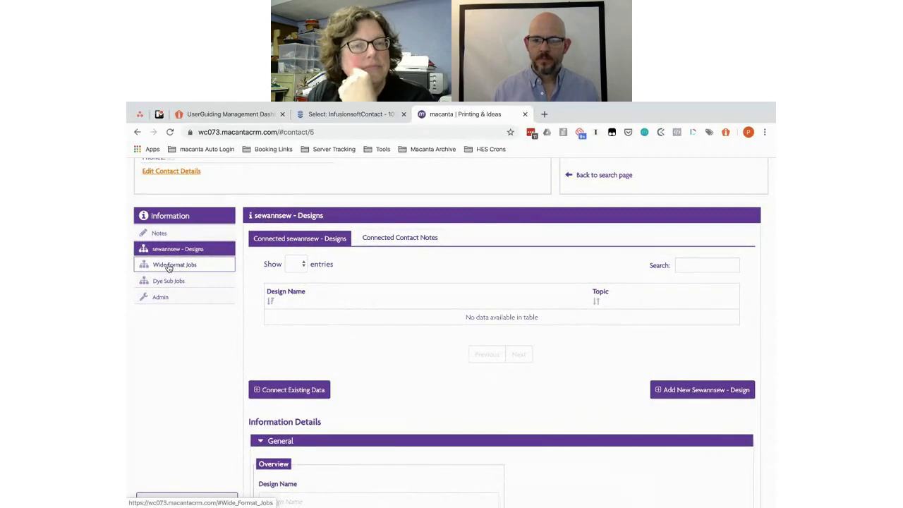
pyautogui.scroll(2, 390, 279)
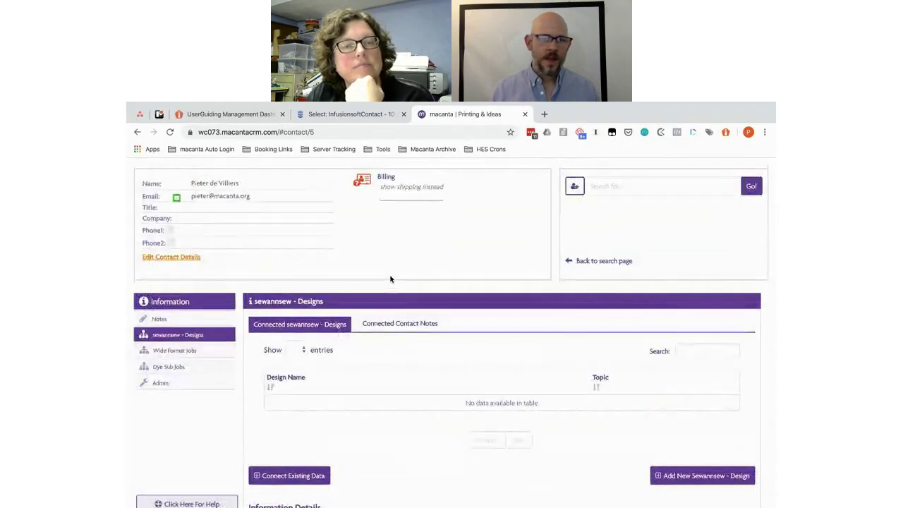
pyautogui.scroll(-1, 389, 278)
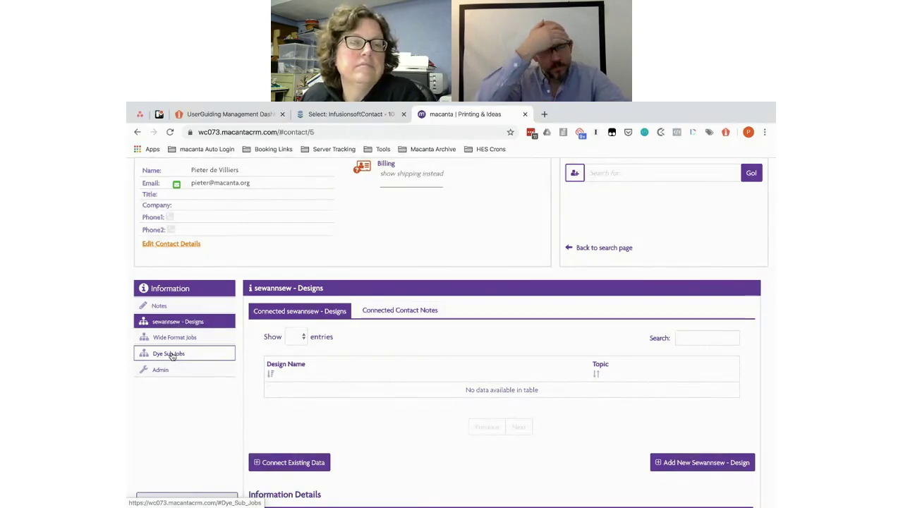
# Step: Open the contact's Dye Sub Jobs and scroll through its empty table and blank job form
pyautogui.click(171, 354)
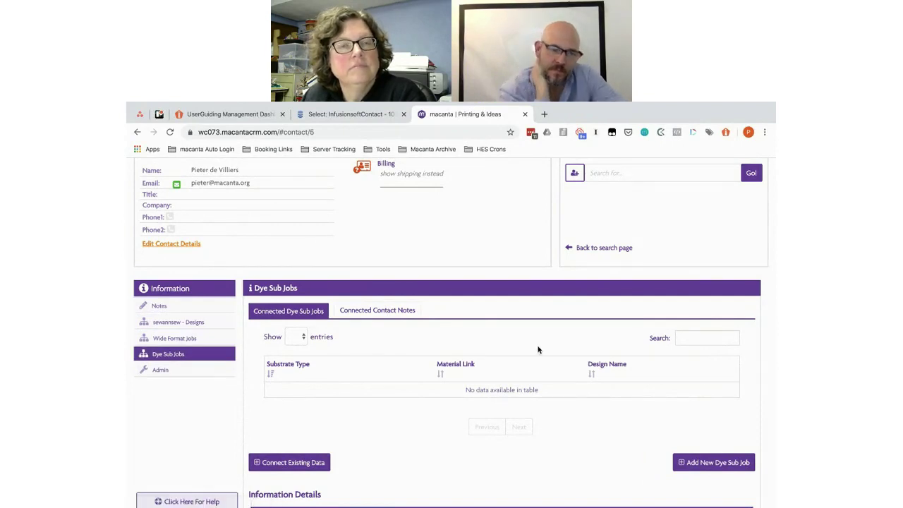
pyautogui.scroll(-5, 538, 349)
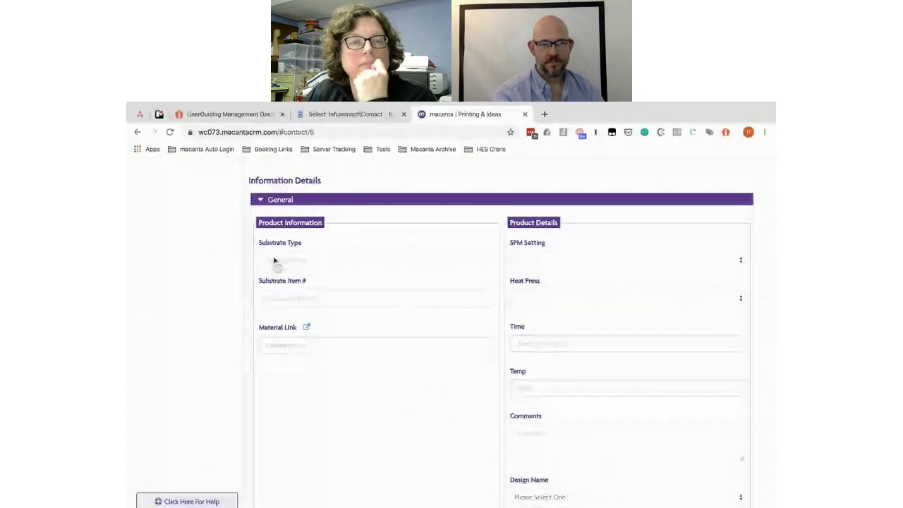
pyautogui.scroll(-1, 497, 375)
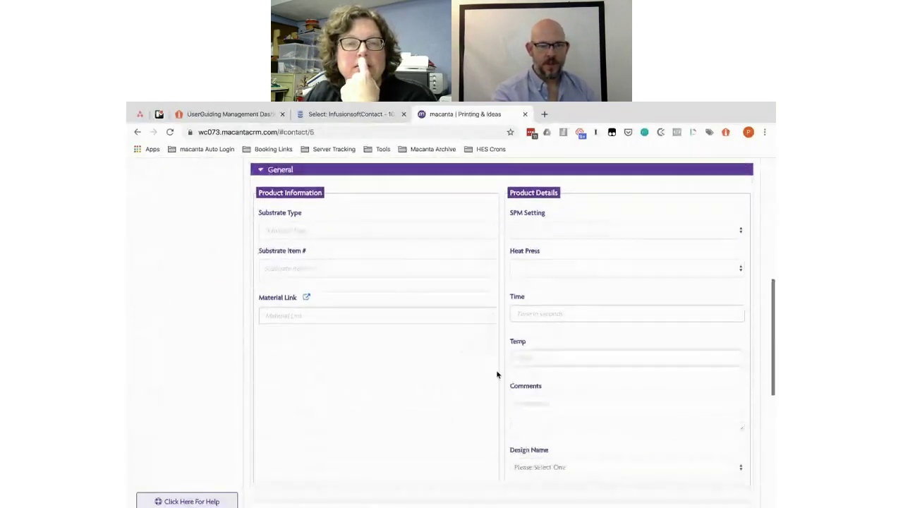
pyautogui.scroll(1, 497, 374)
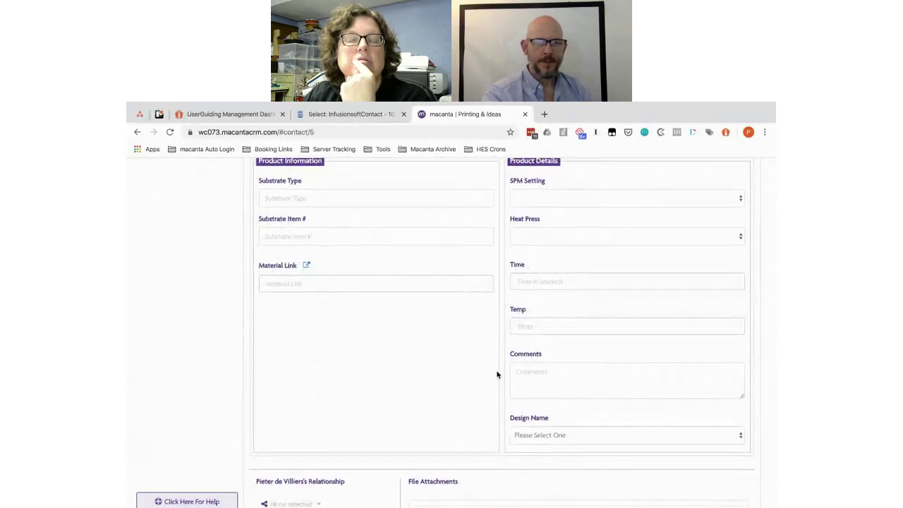
pyautogui.scroll(1, 496, 375)
pyautogui.scroll(-3, 468, 374)
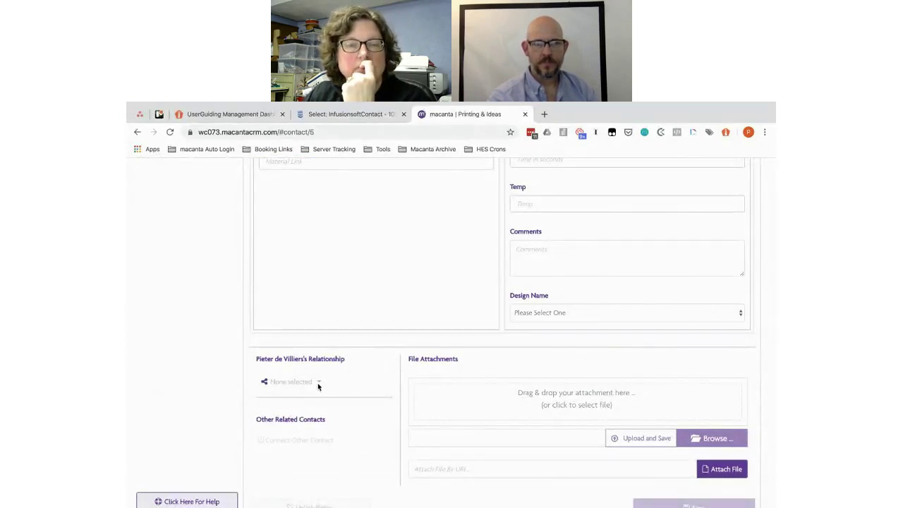
pyautogui.scroll(2, 426, 373)
pyautogui.scroll(3, 426, 373)
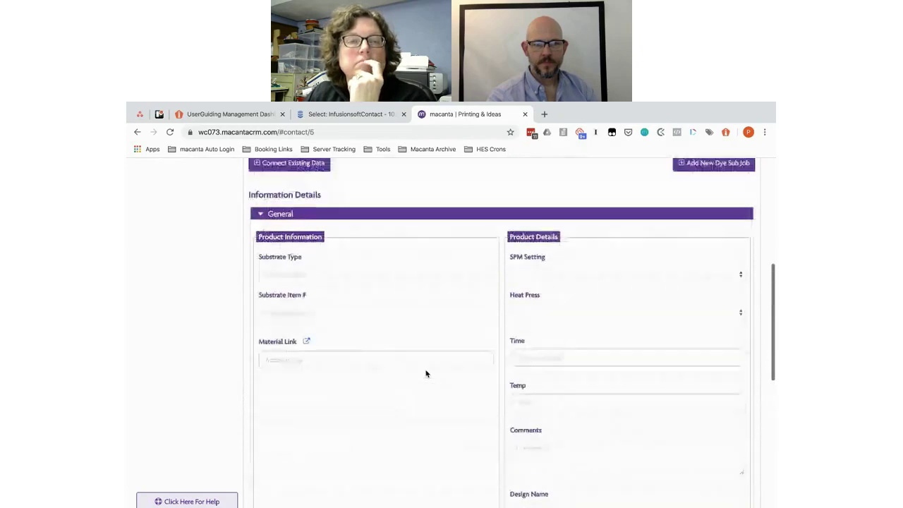
pyautogui.scroll(3, 454, 342)
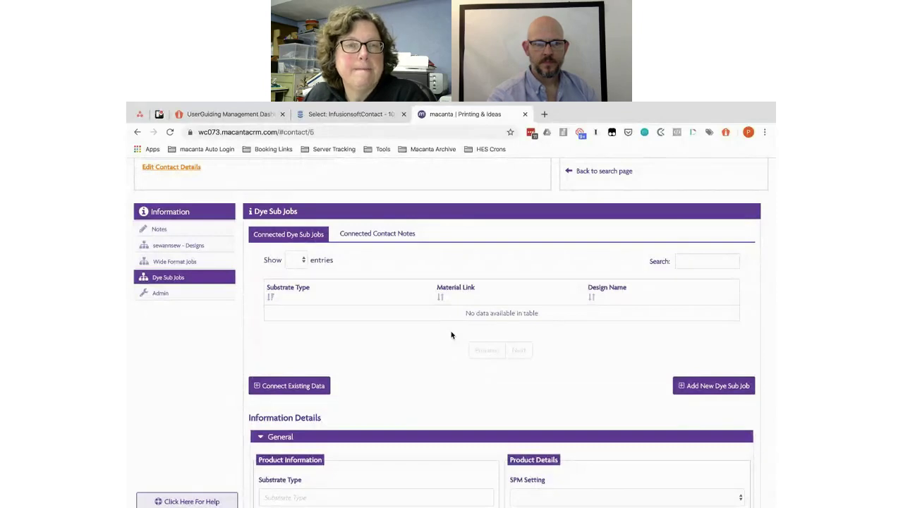
pyautogui.scroll(2, 451, 335)
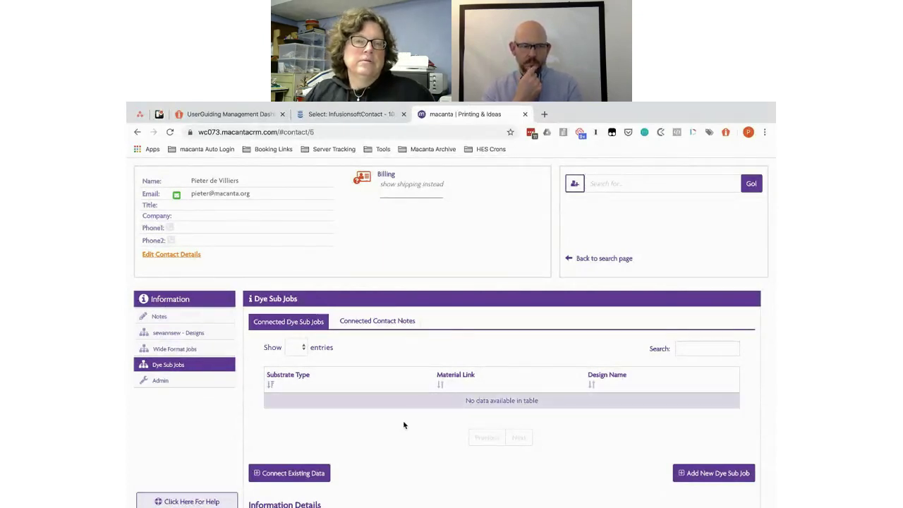
# Step: Fold away the General product details on the Dye Sub Jobs form and return to the top
pyautogui.scroll(-3, 404, 425)
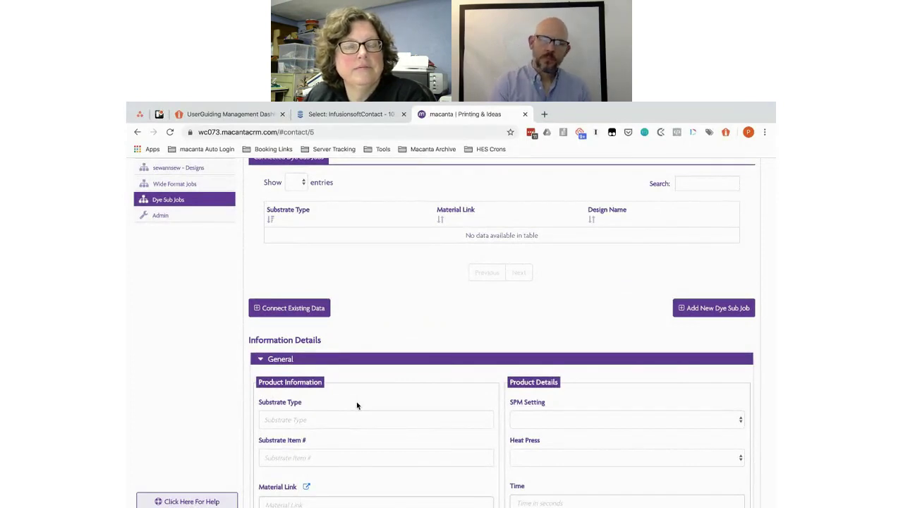
pyautogui.scroll(-2, 356, 405)
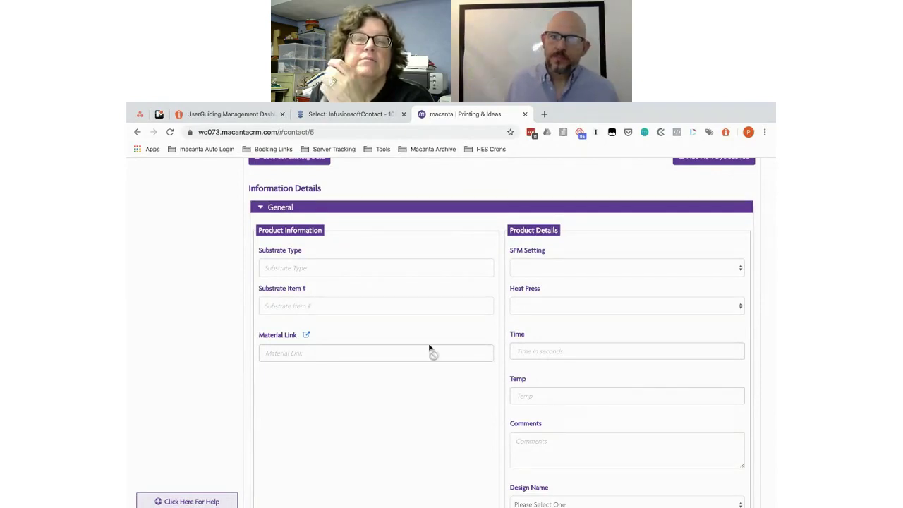
pyautogui.click(260, 208)
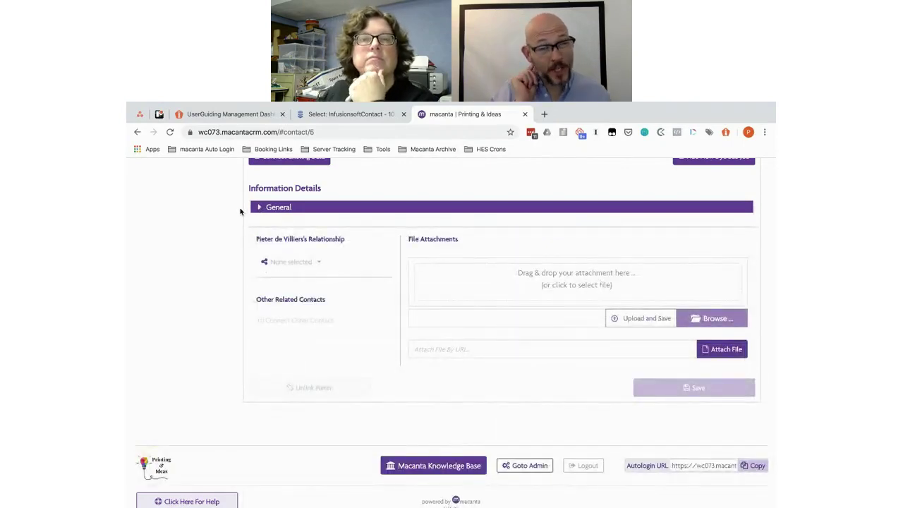
pyautogui.scroll(2, 242, 206)
pyautogui.scroll(8, 241, 206)
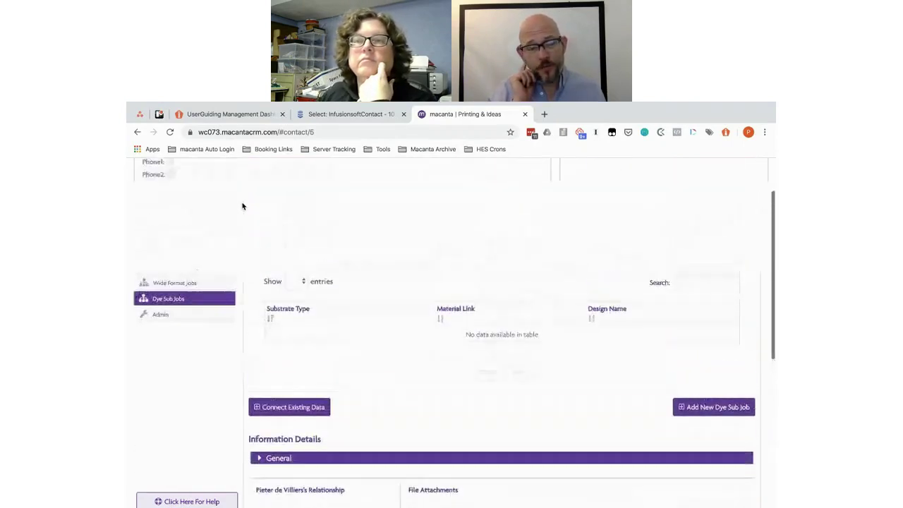
pyautogui.scroll(1, 242, 206)
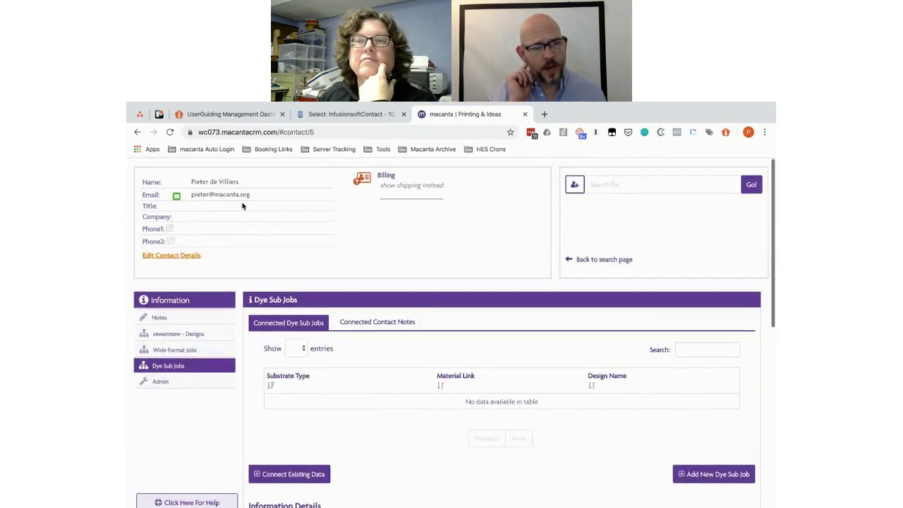